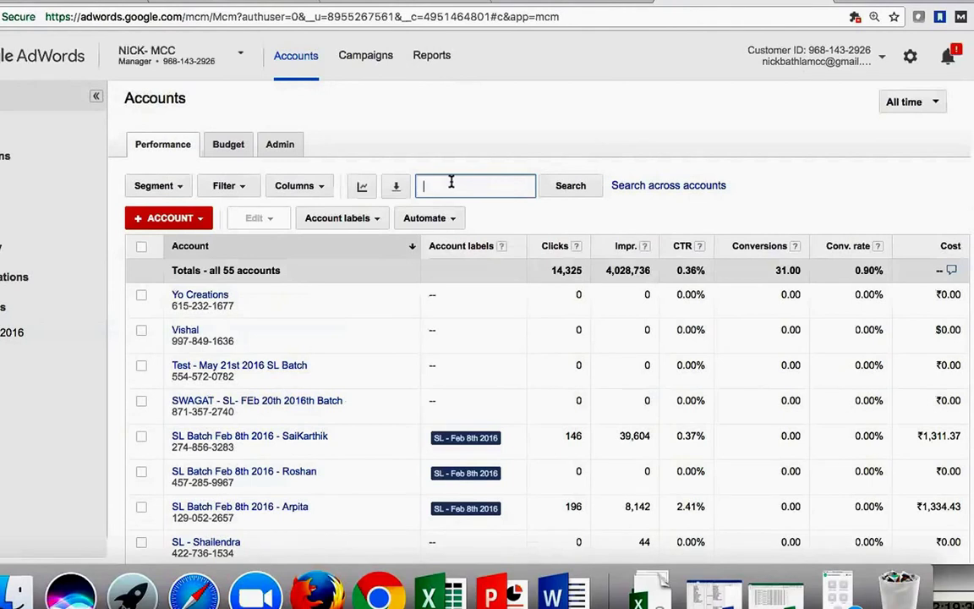
- Filter the manager's account list by the DMP account name and open the March 7th 2017 account
type("Nick's DMP")
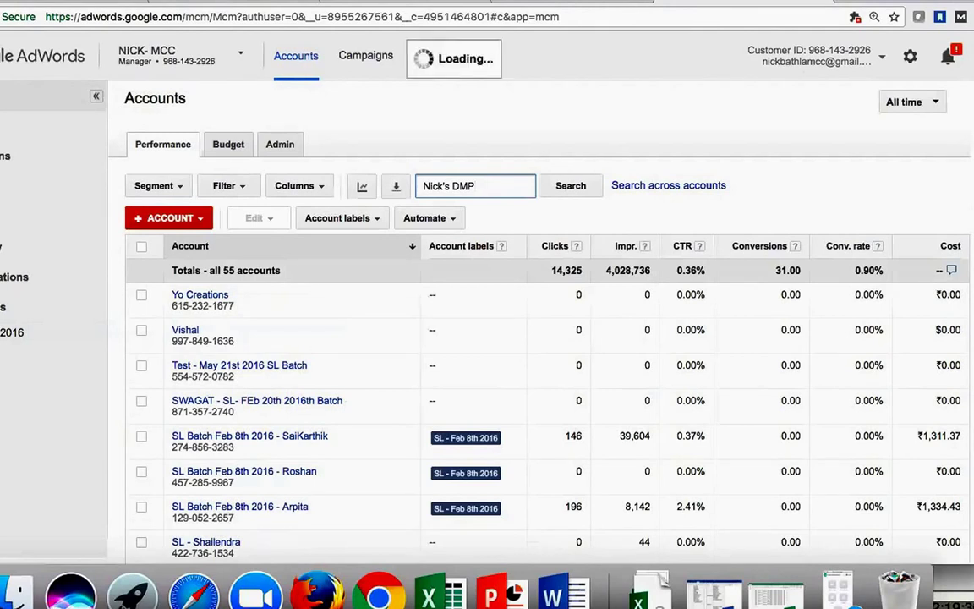
key("Return")
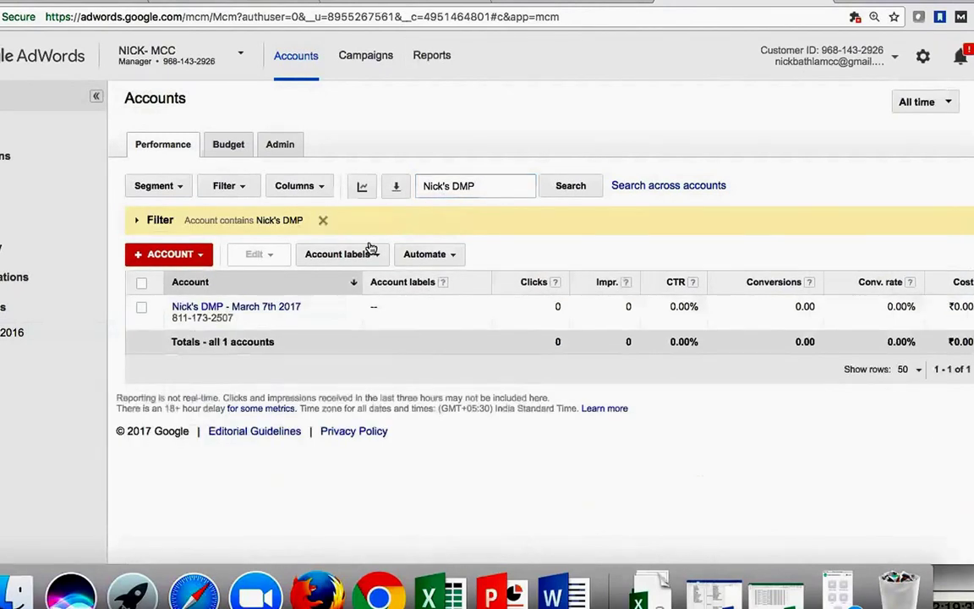
left_click(268, 310)
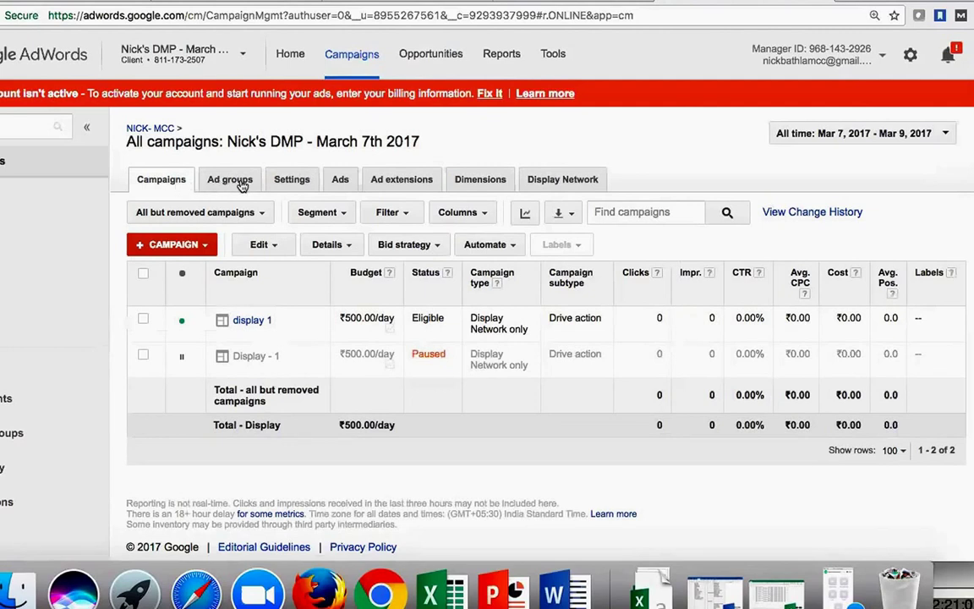
- Start a new Display Network only campaign in the March 7th 2017 account
left_click(206, 245)
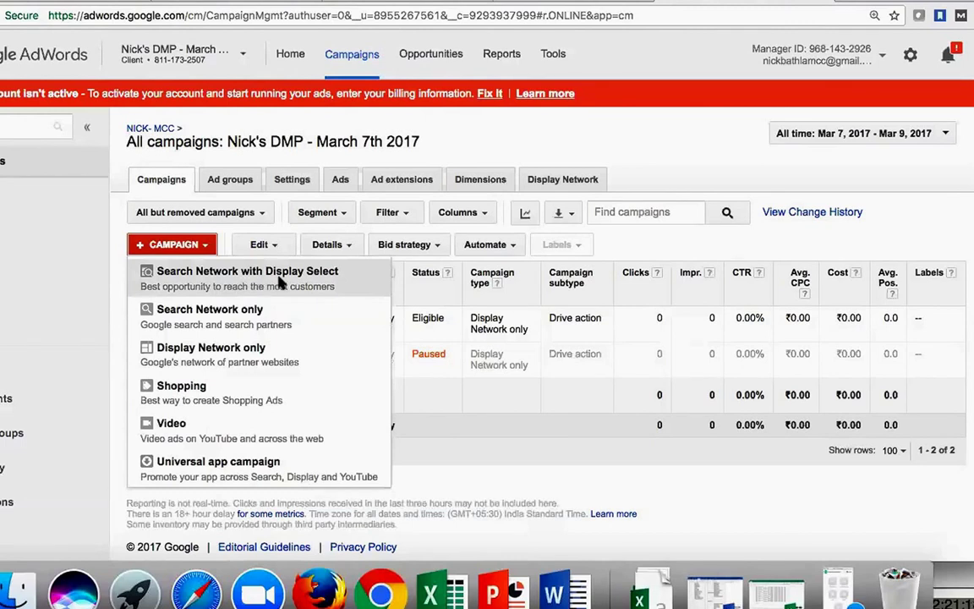
left_click(244, 366)
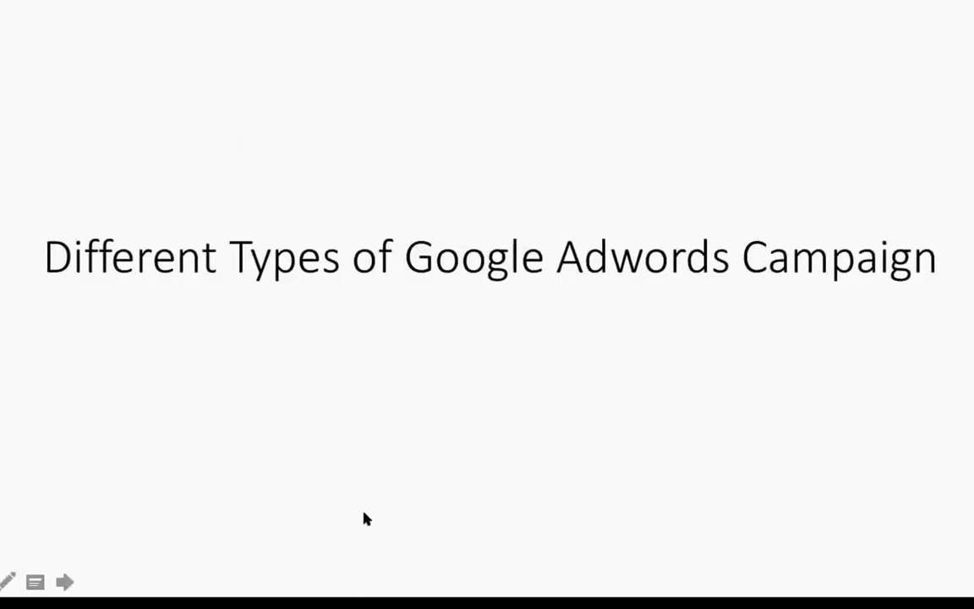
- Switch to PowerPoint and present the slides on AdWords campaign types, from the section title through Search Network with Display Select
left_click(372, 518)
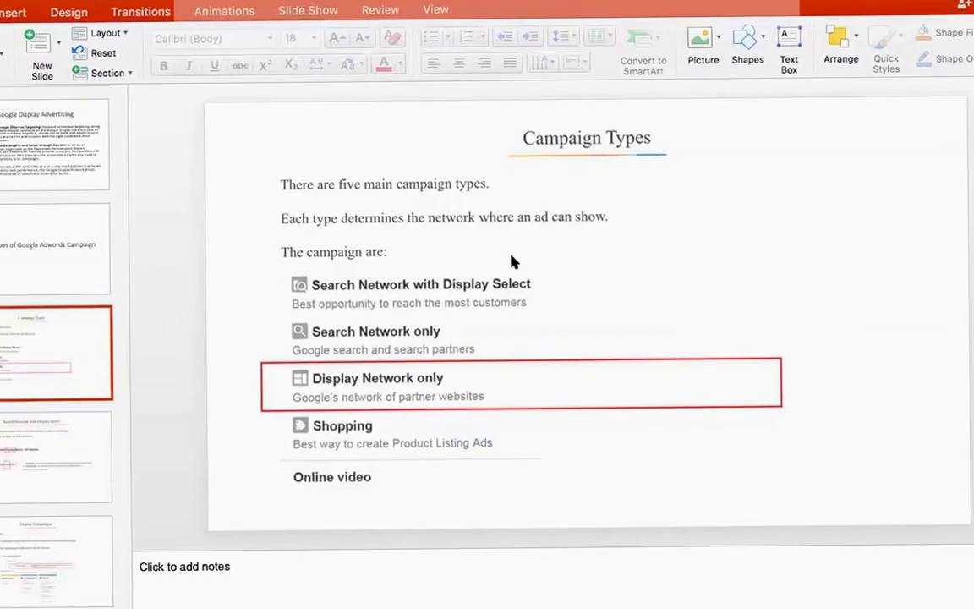
key("super+Return")
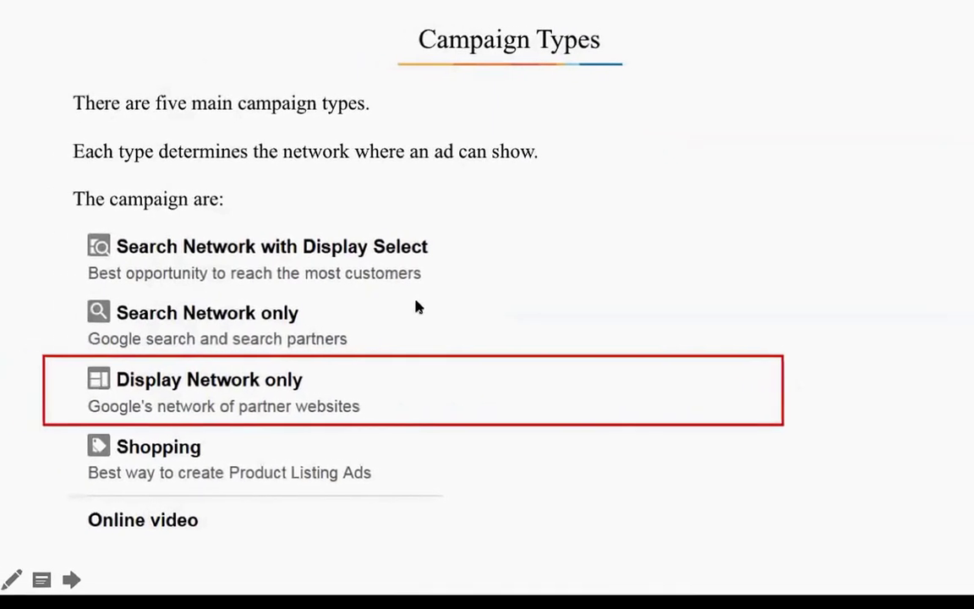
left_click(363, 313)
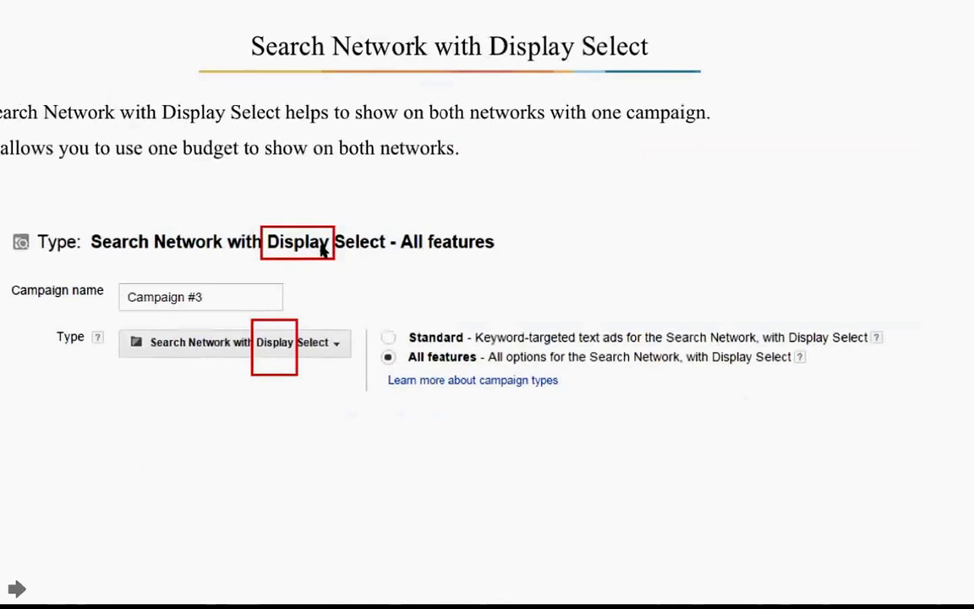
key("Right")
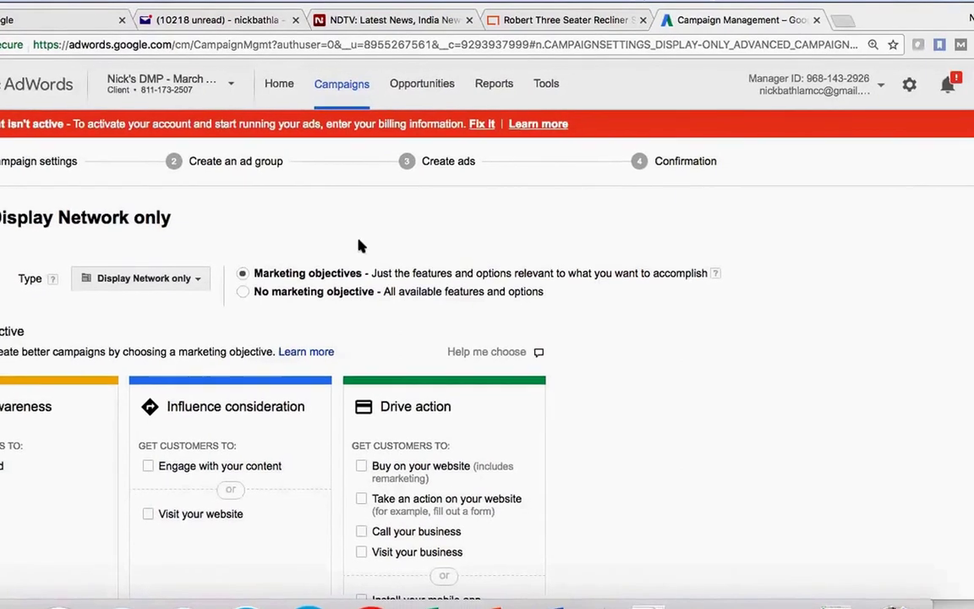
- In the new AdWords campaign, choose Take an action on your website as the Drive action marketing objective
scroll(365, 242, "down", 1)
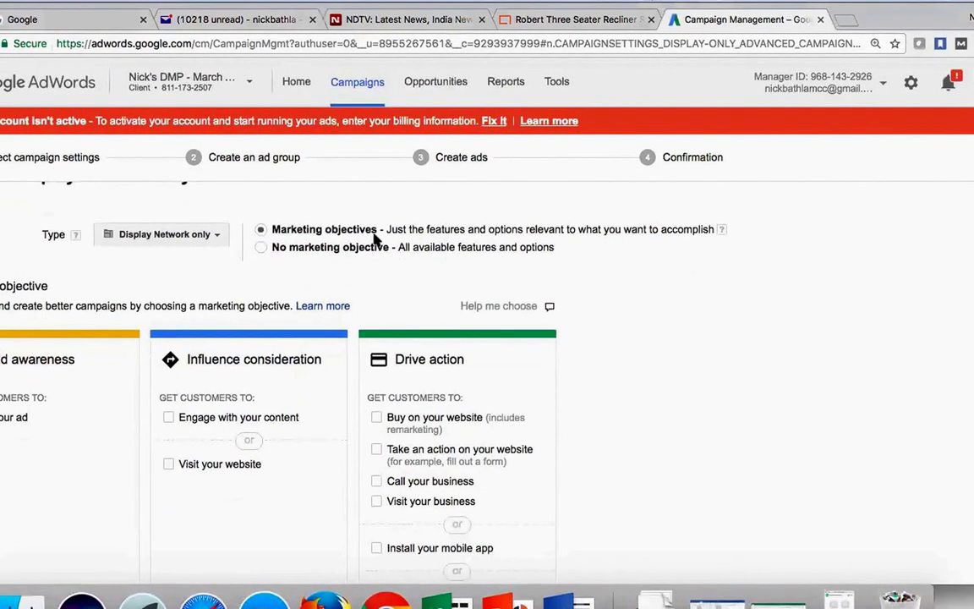
scroll(376, 241, "down", 1)
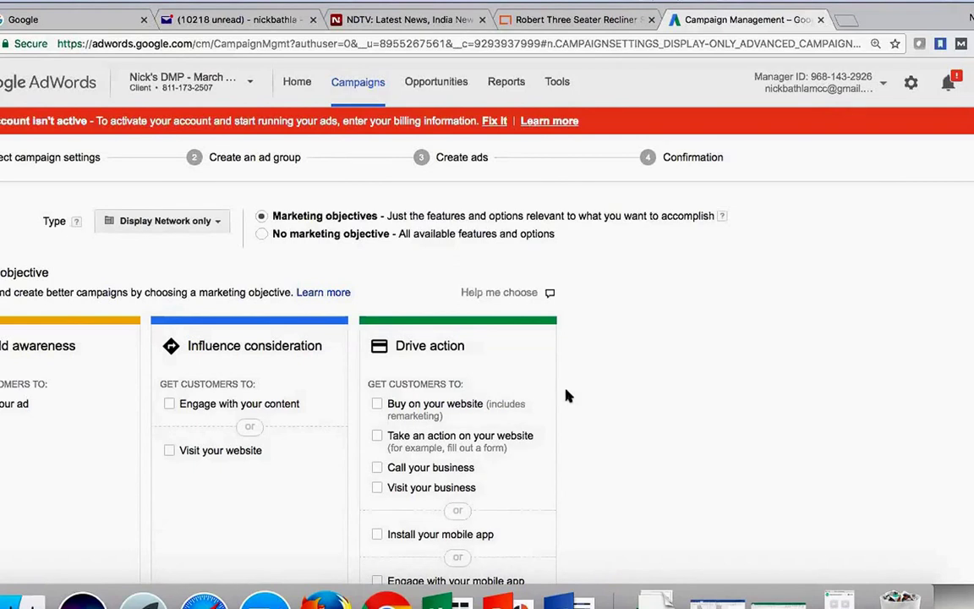
scroll(568, 396, "down", 3)
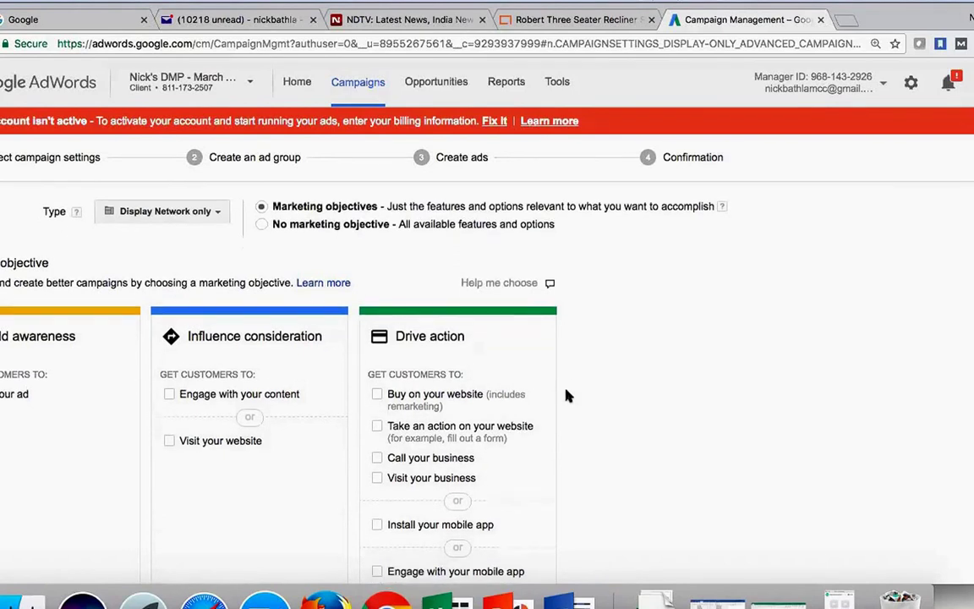
scroll(568, 395, "down", 2)
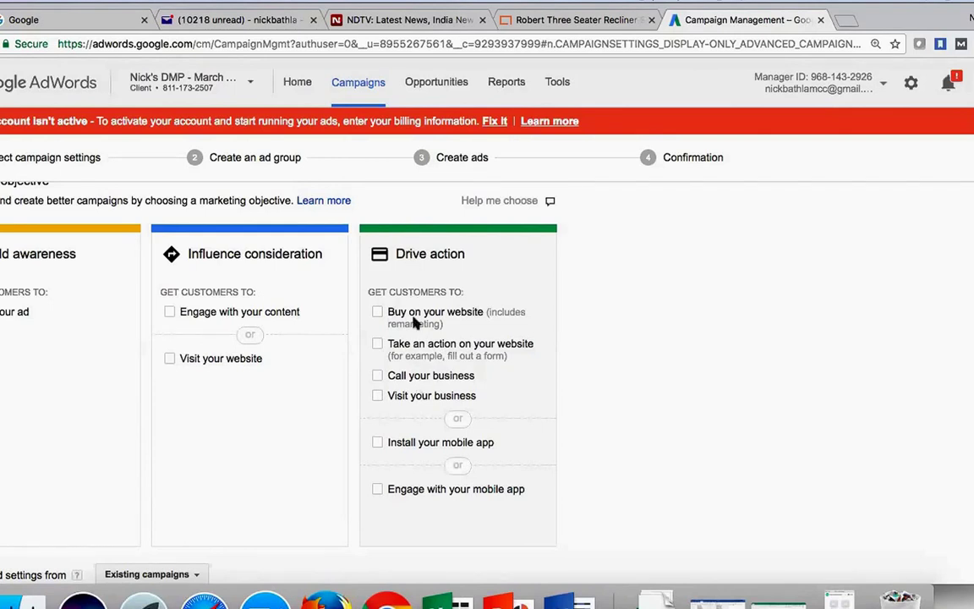
scroll(451, 290, "up", 1)
scroll(450, 290, "up", 3)
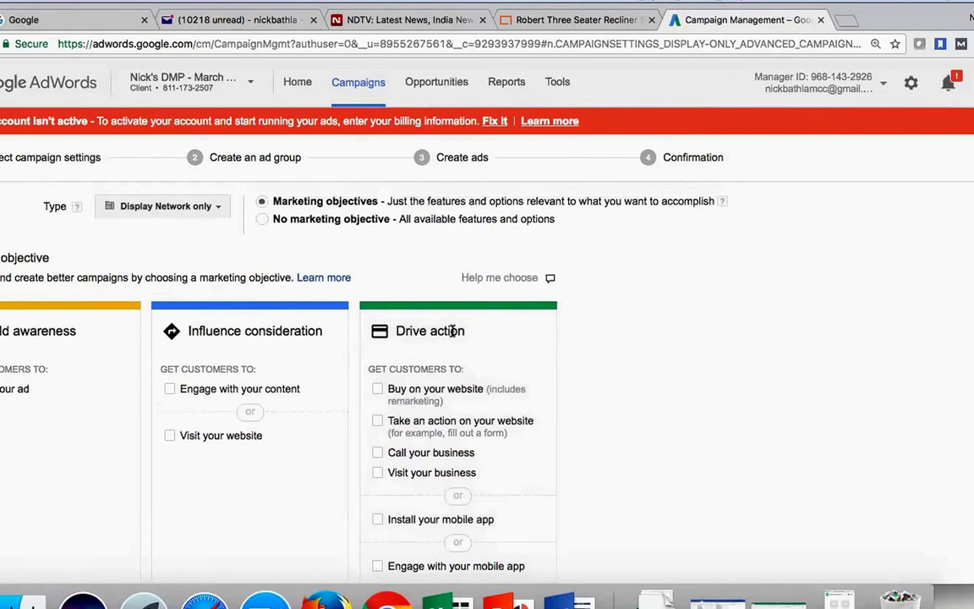
left_click_drag(465, 330, 397, 328)
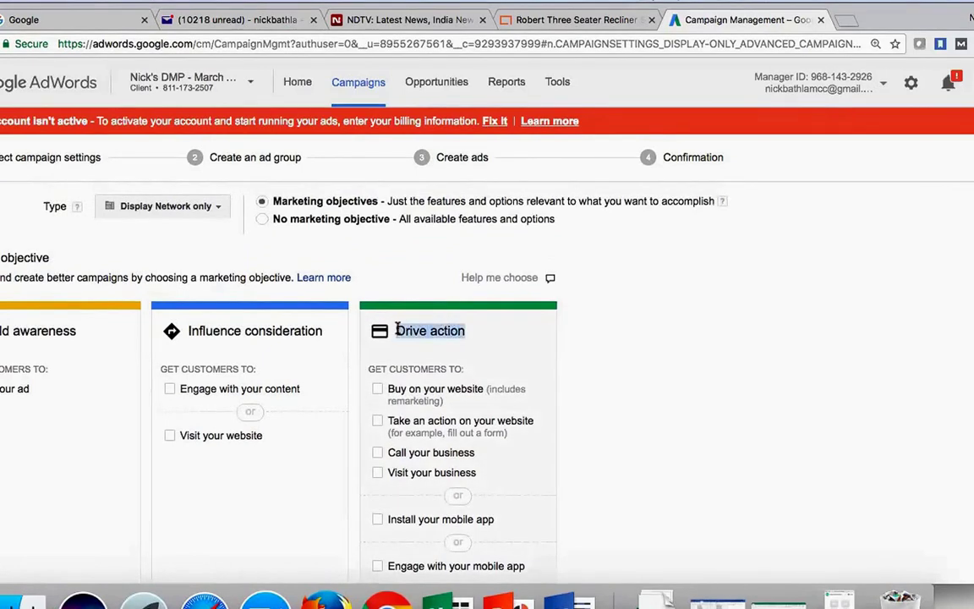
left_click(377, 420)
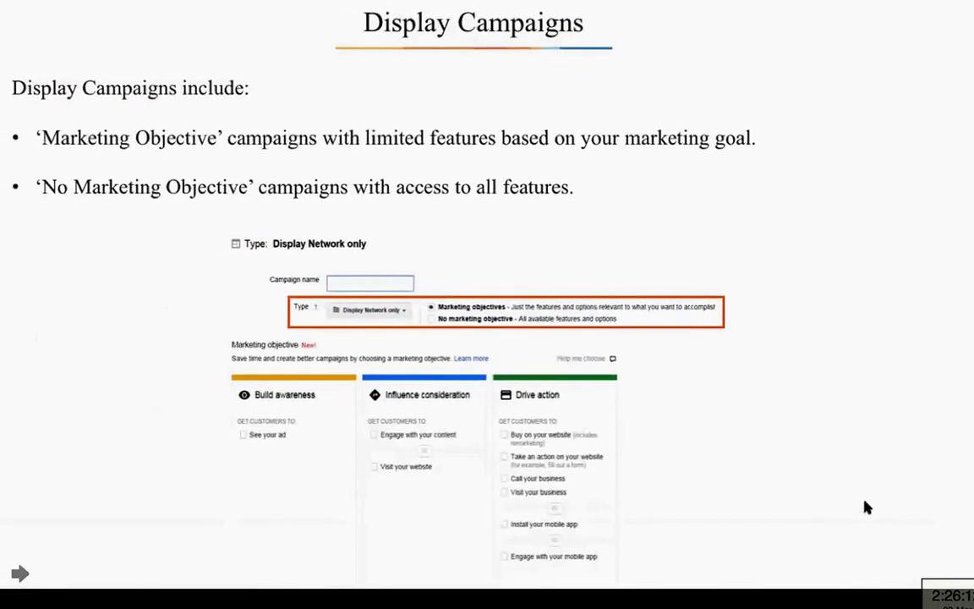
- Advance the PowerPoint slide show past Display Campaigns to the Google Adwords Account Hierarchy slide
key("Right")
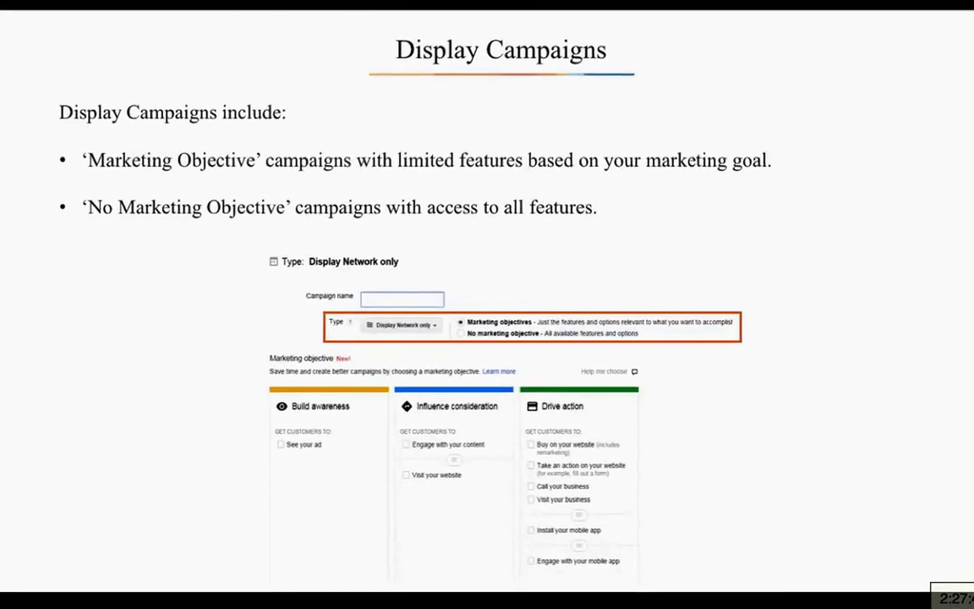
left_click(644, 137)
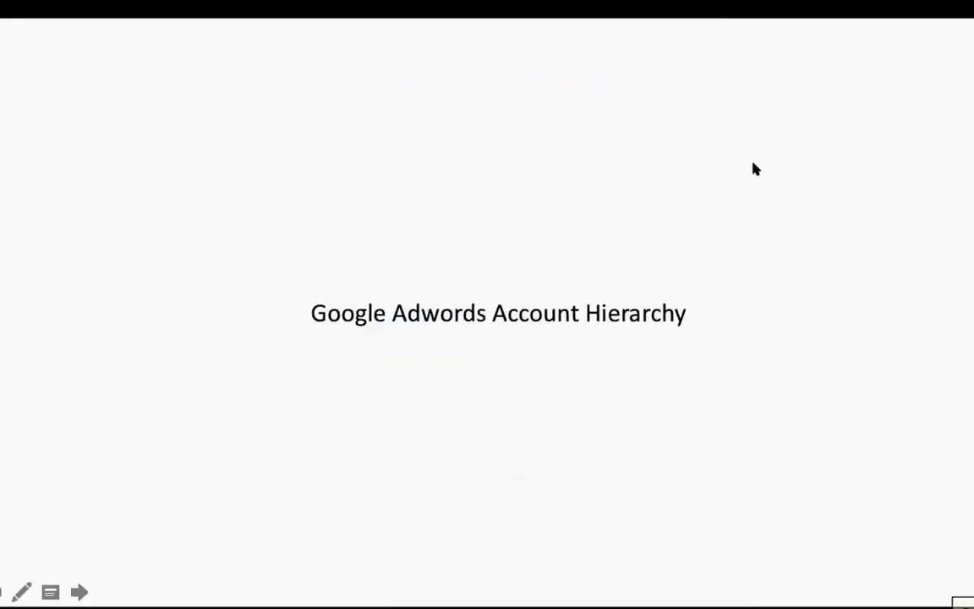
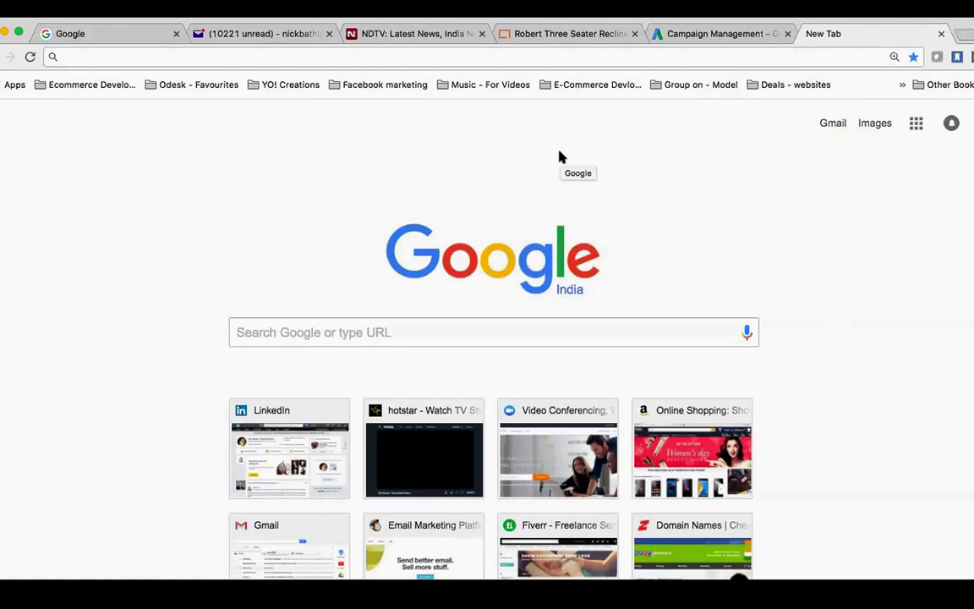
- Open the website technoschoolforrobotics.com in a separate Chrome tab
left_click(647, 58)
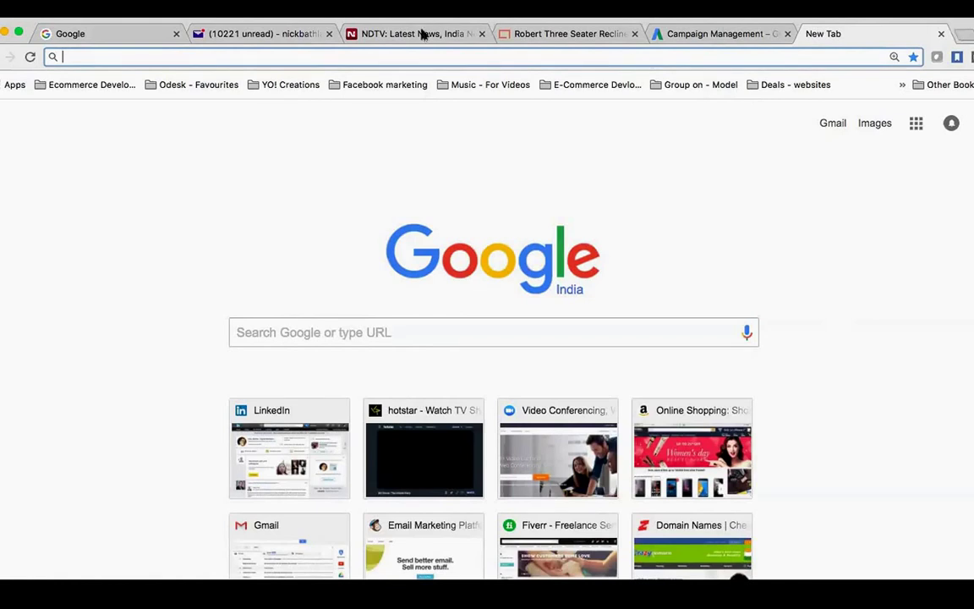
left_click(466, 154)
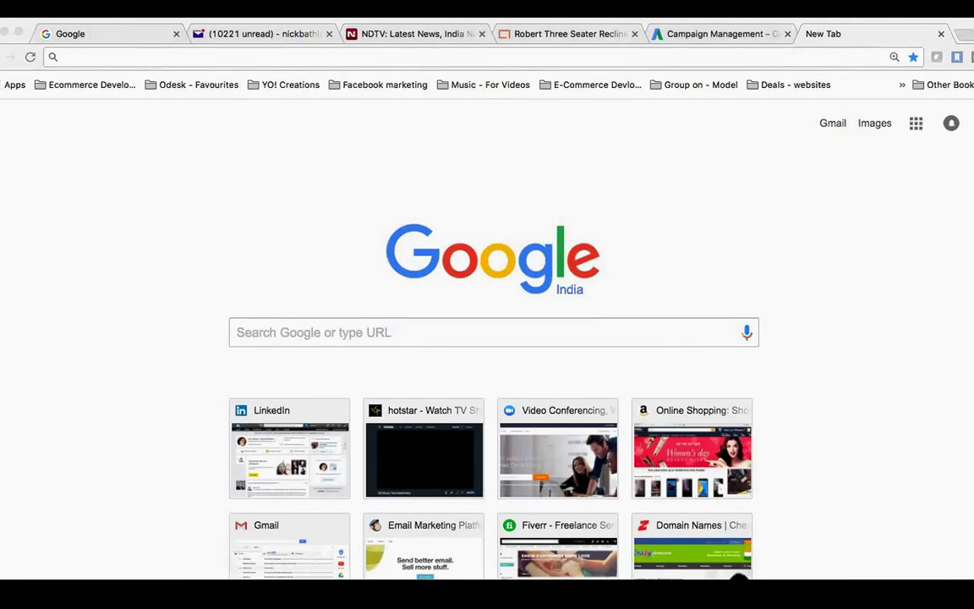
left_click(818, 504)
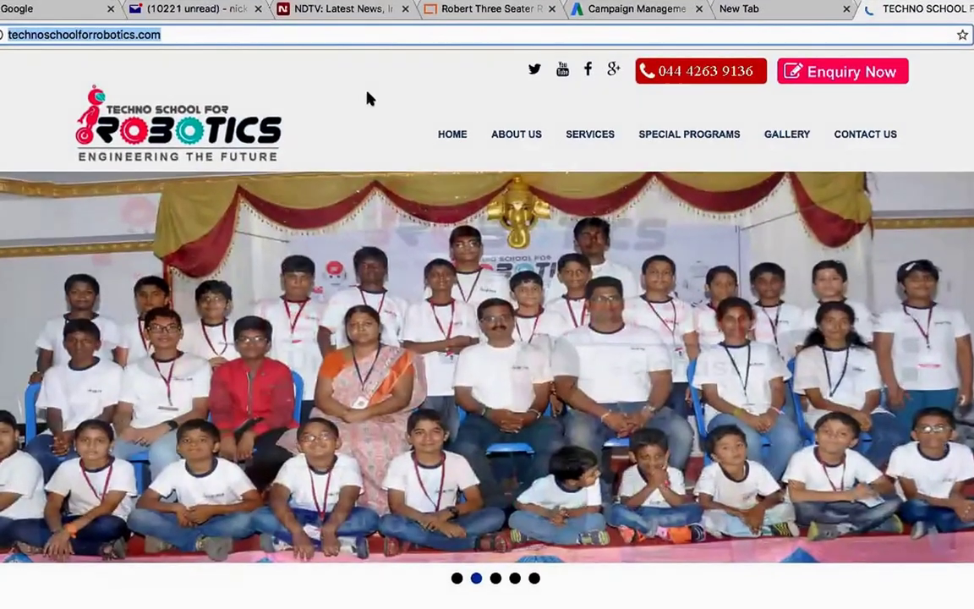
- Examine the Techno School for Robotics homepage from its header and banner down to the What We Offer section
scroll(378, 61, "down", 5)
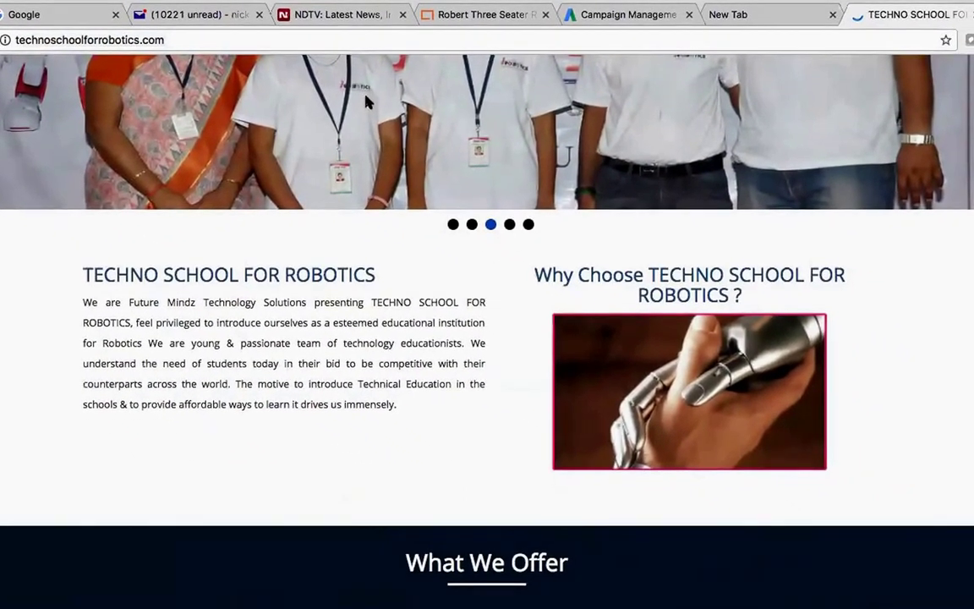
scroll(380, 110, "up", 5)
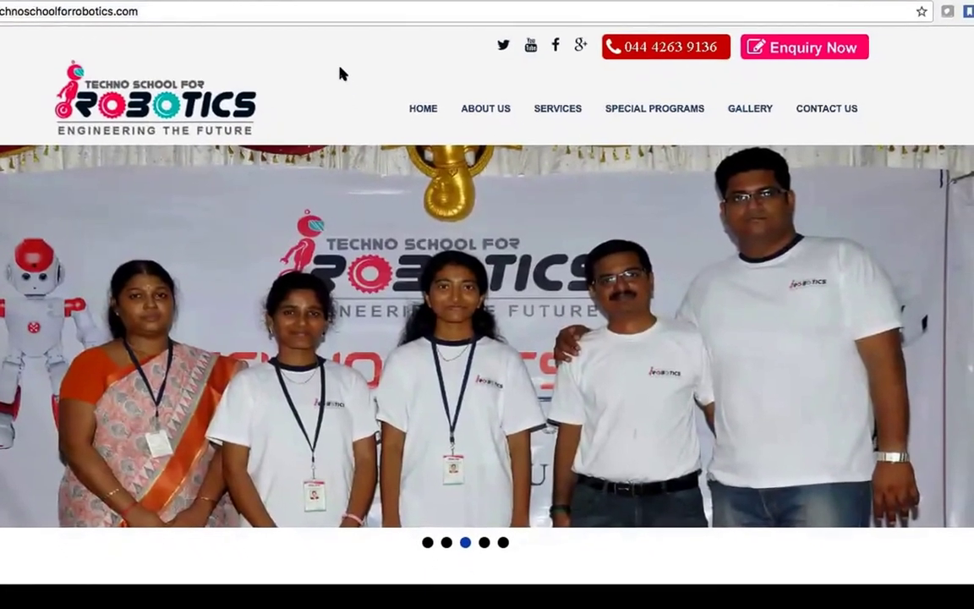
scroll(488, 85, "down", 2)
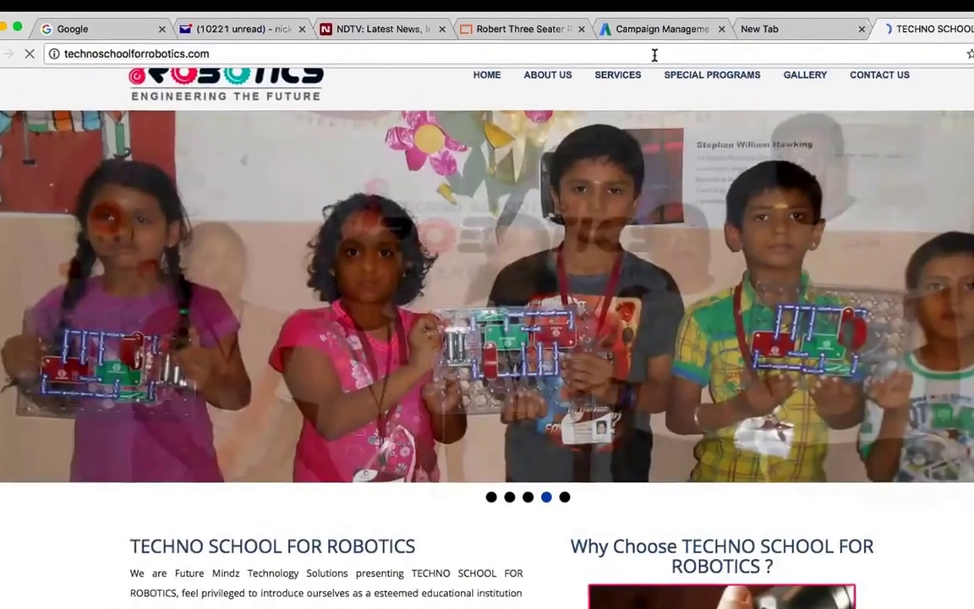
scroll(668, 51, "down", 4)
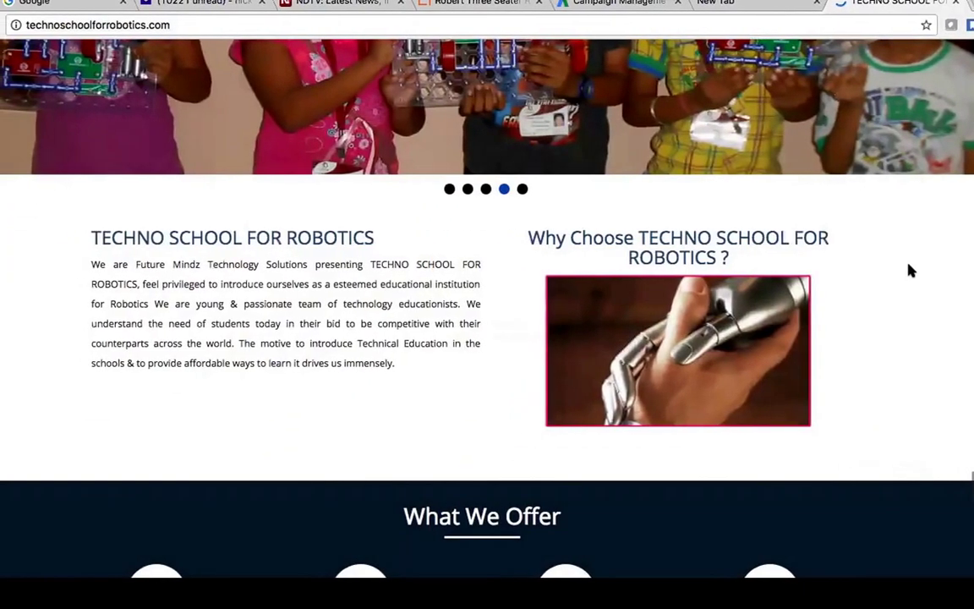
scroll(890, 269, "up", 4)
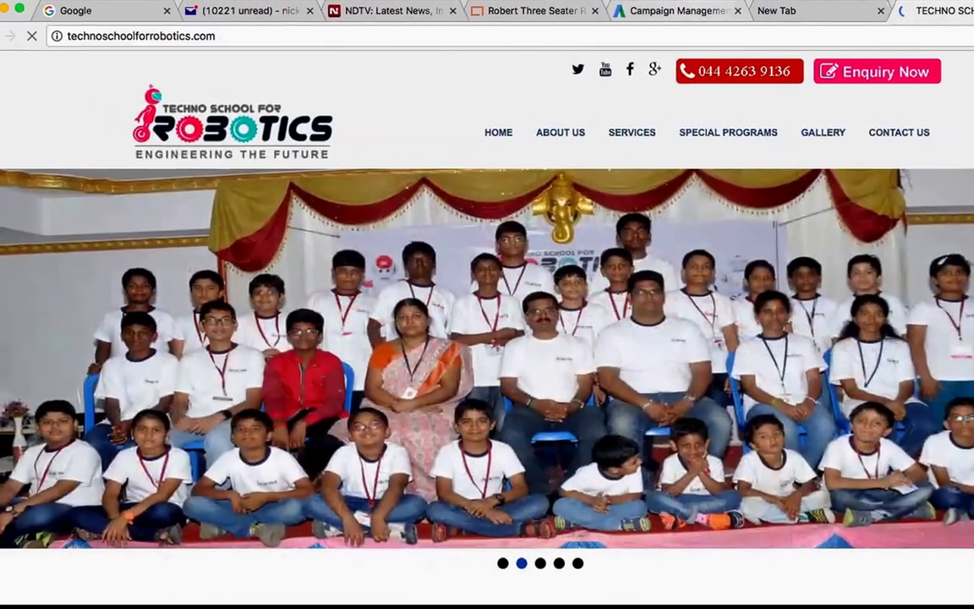
- Check the campaign's Drive action objective in AdWords against the Techno School for Robotics homepage
left_click(666, 9)
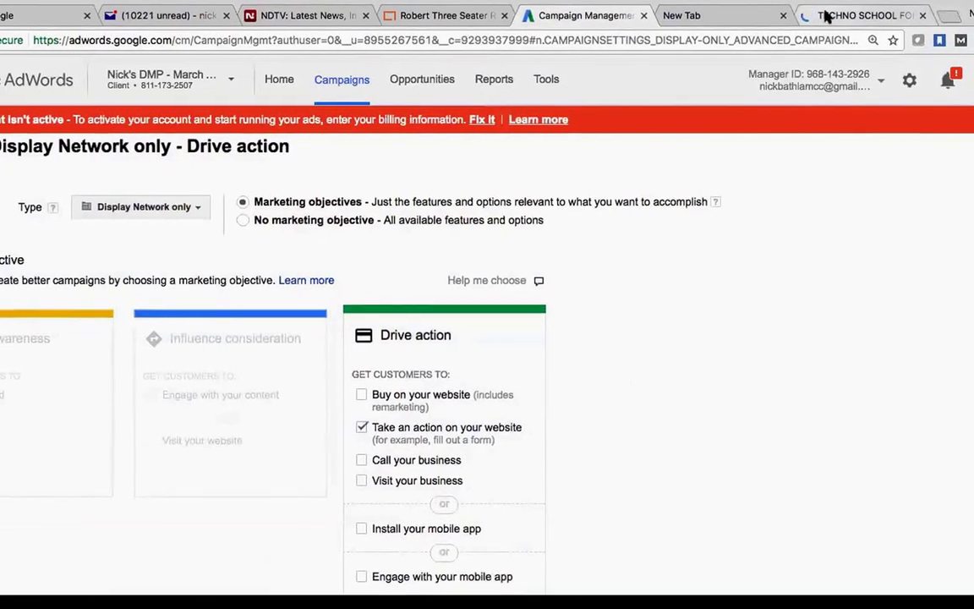
left_click(820, 14)
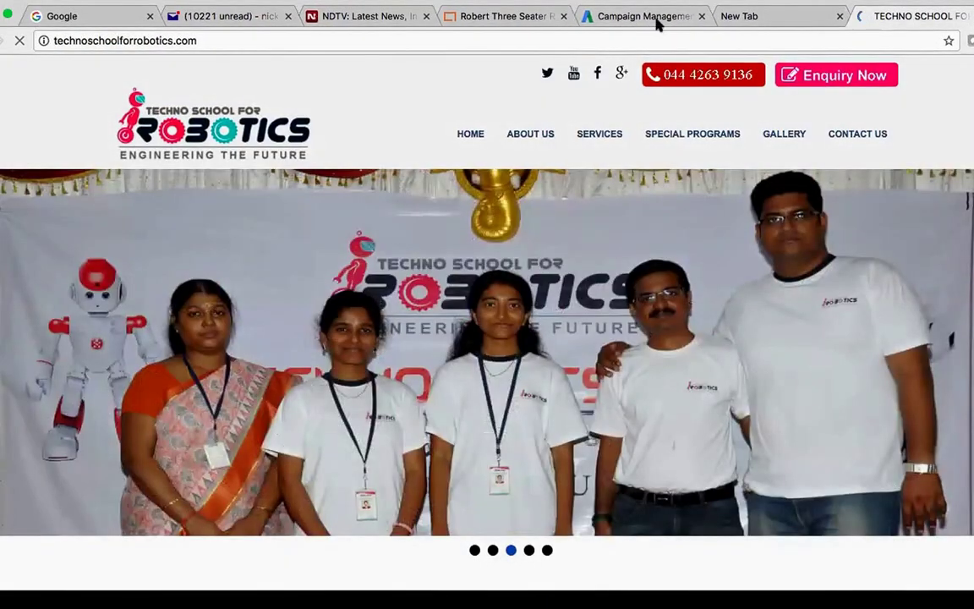
left_click(656, 25)
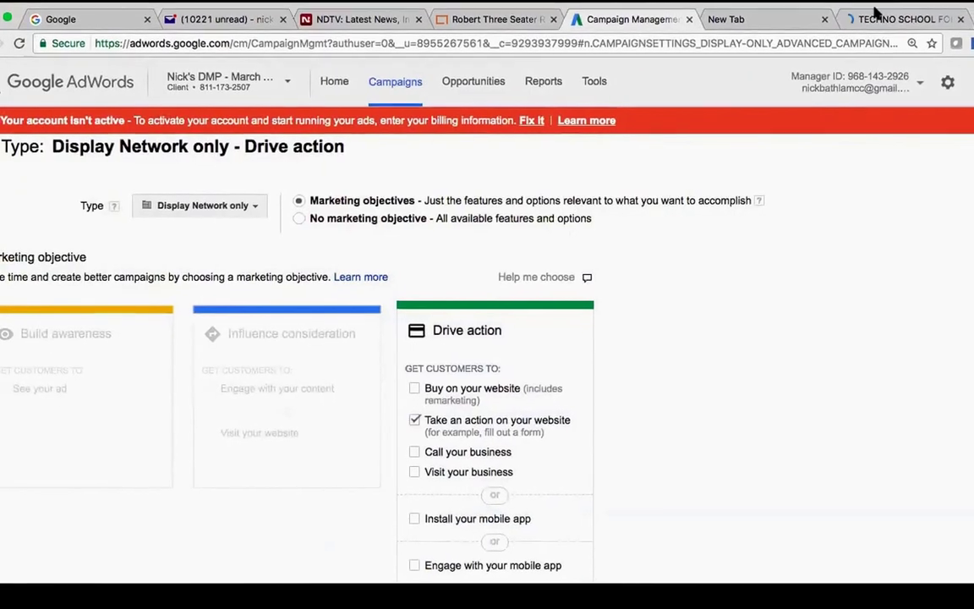
- Return to the Techno School for Robotics site and review its homepage down to the News and Testimonials sections
left_click(871, 25)
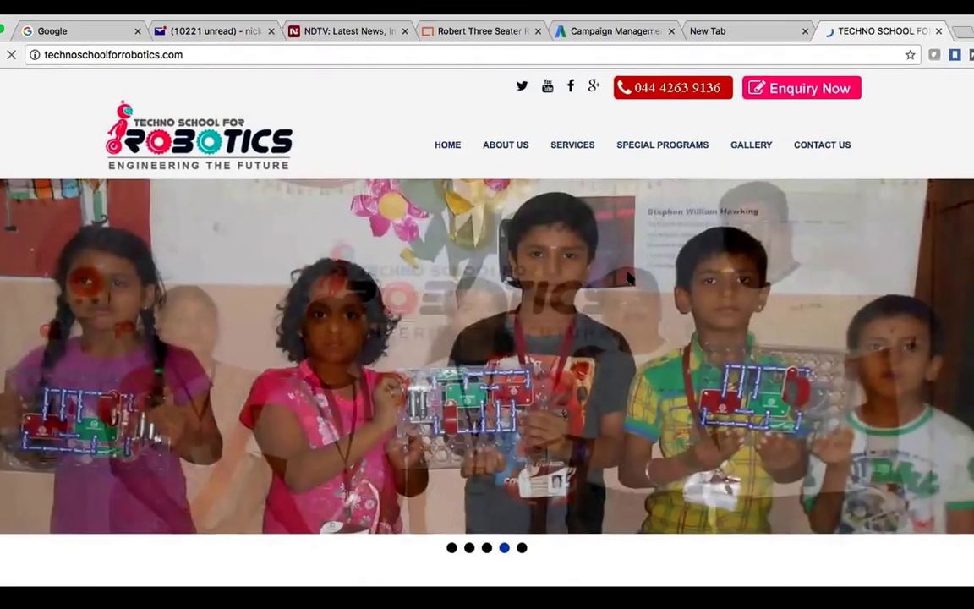
scroll(628, 278, "down", 3)
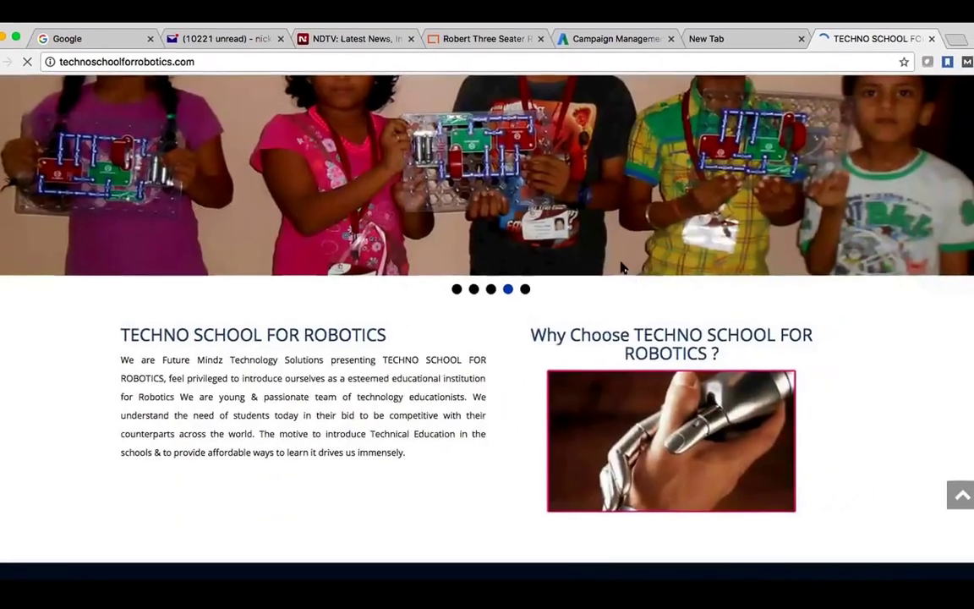
scroll(618, 269, "down", 10)
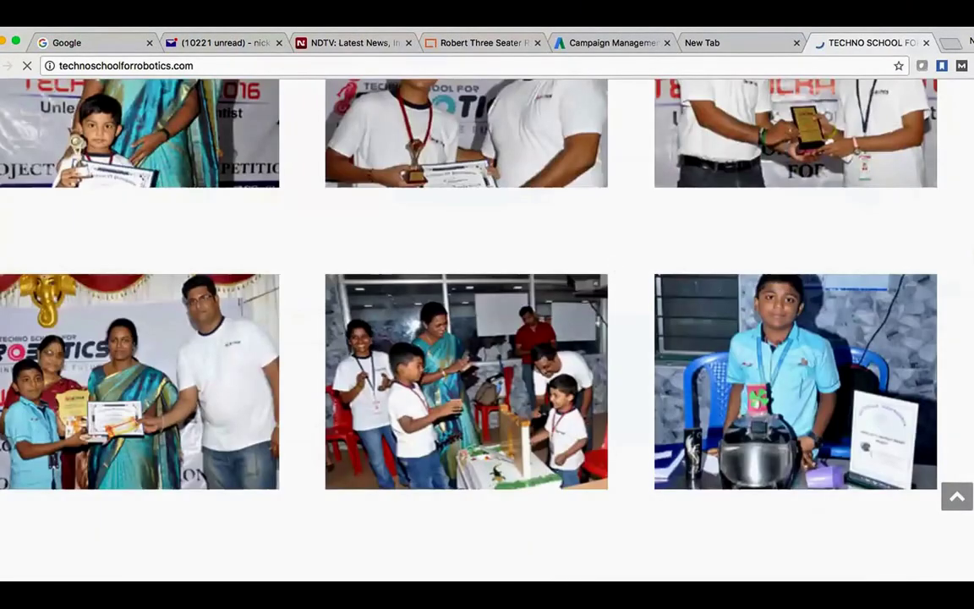
scroll(254, 483, "down", 5)
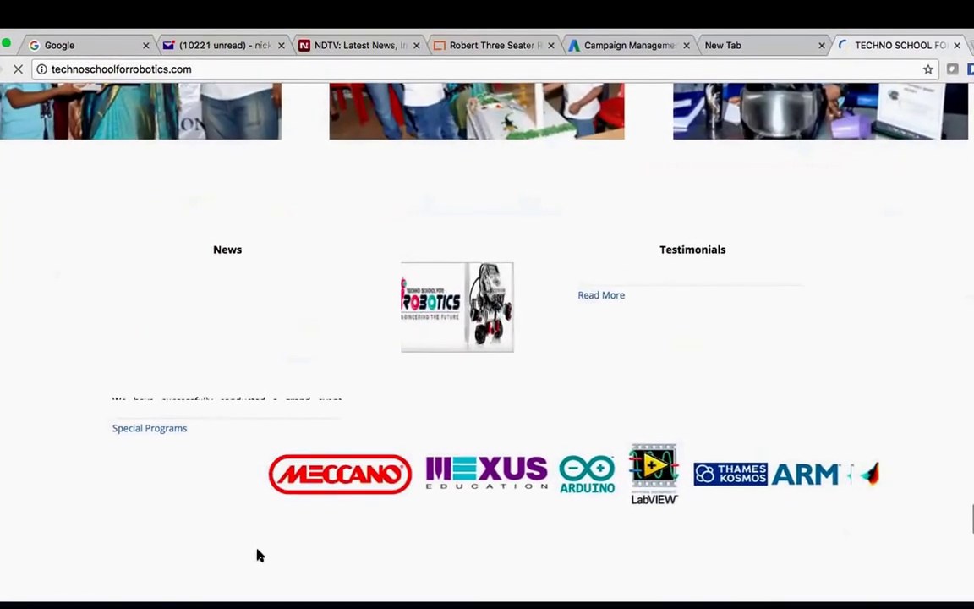
scroll(256, 566, "down", 2)
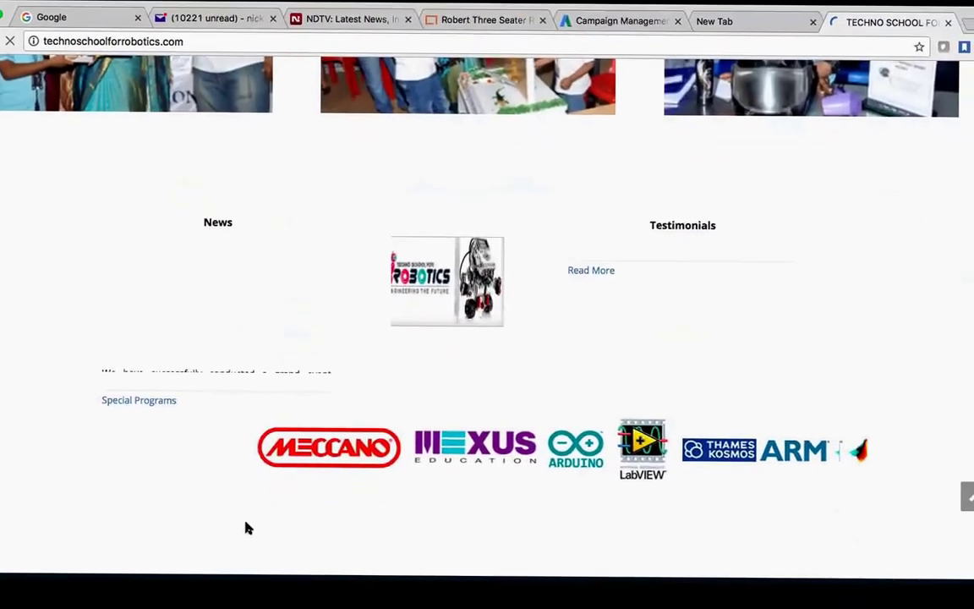
- Open the Techno School for Robotics About Us page and review it down to the mission, vision and principle sections
scroll(513, 142, "up", 4)
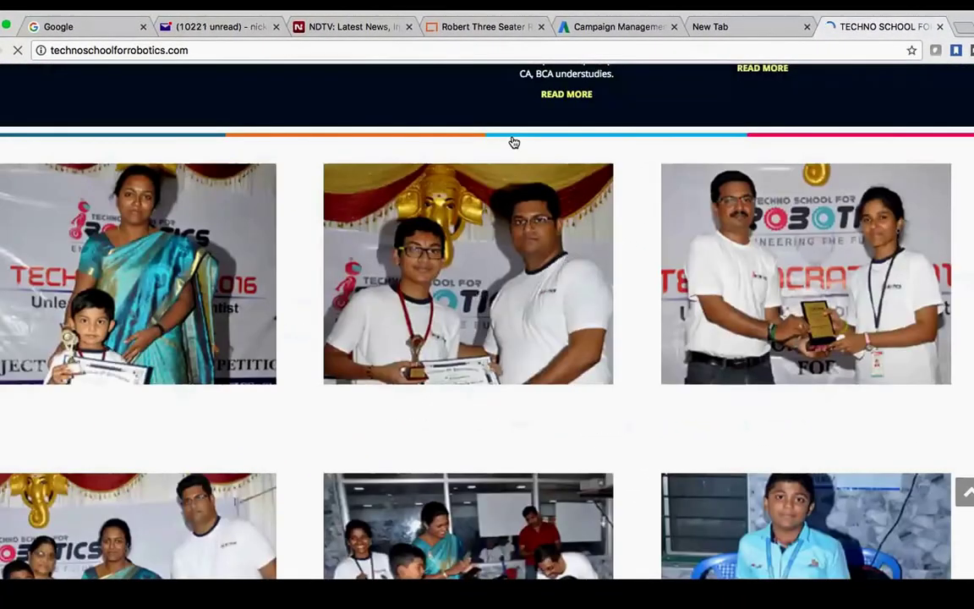
scroll(514, 142, "up", 10)
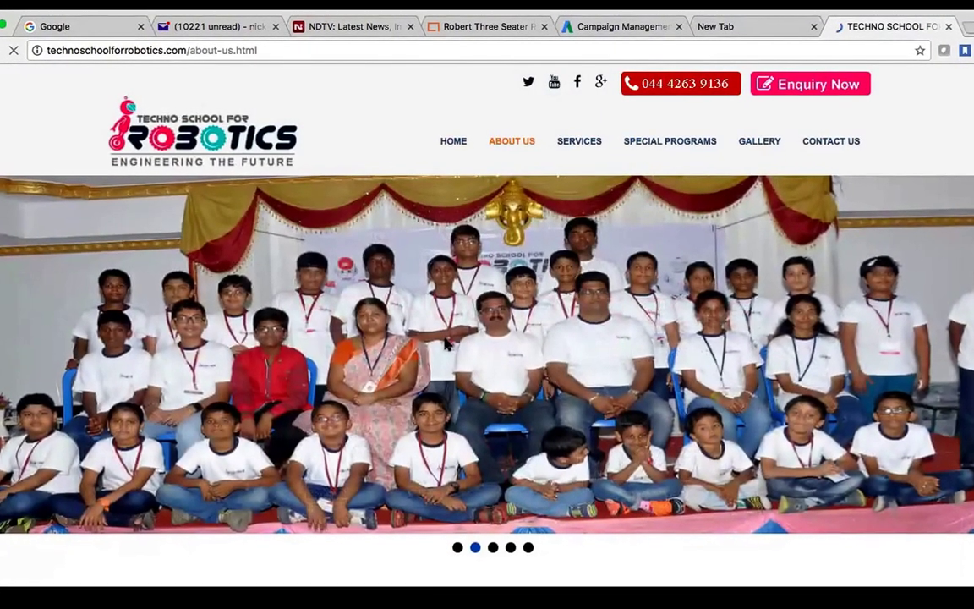
scroll(549, 160, "down", 10)
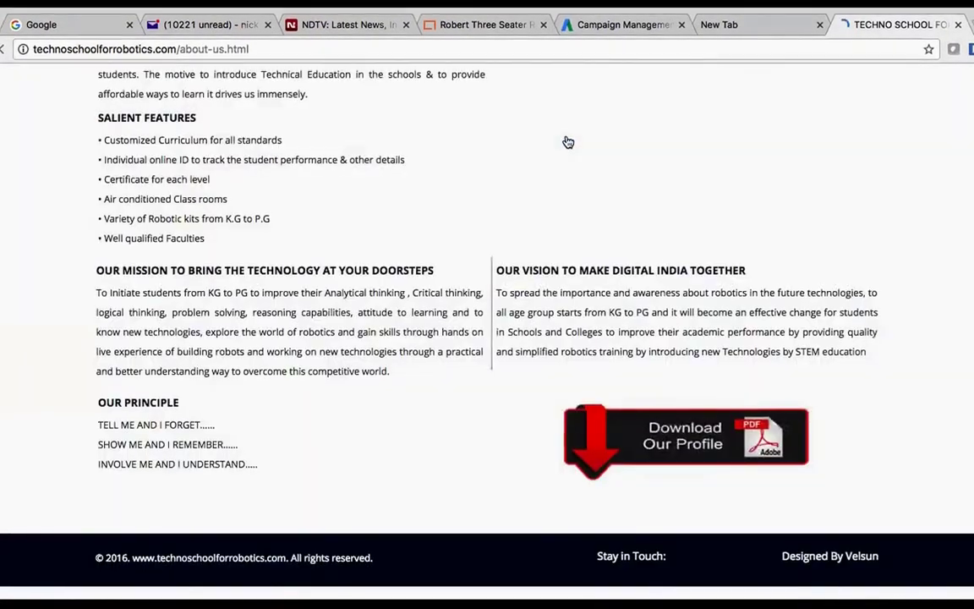
scroll(585, 158, "up", 10)
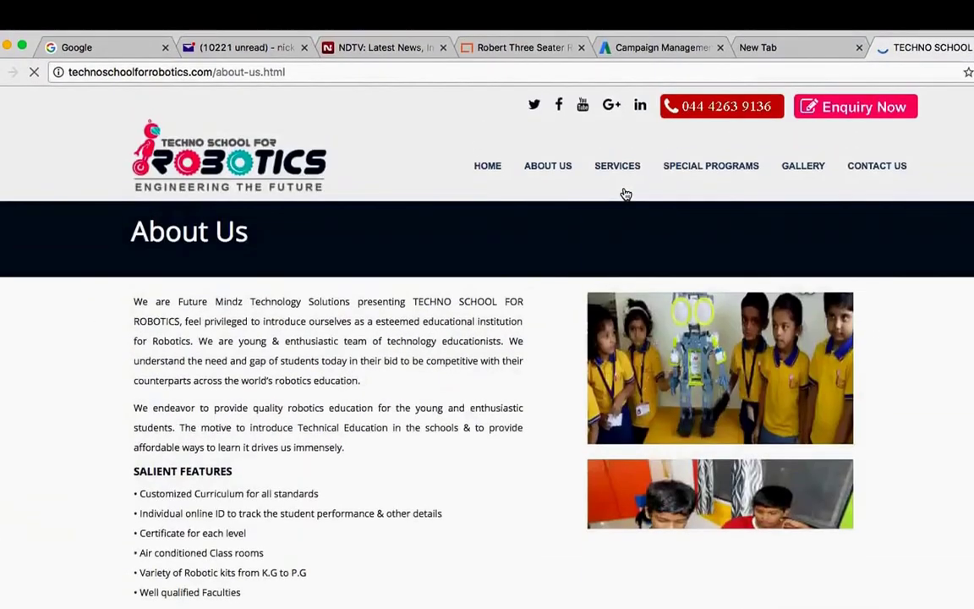
- Check the course options under the site's Services and open the Contact Us page
mouse_move(626, 194)
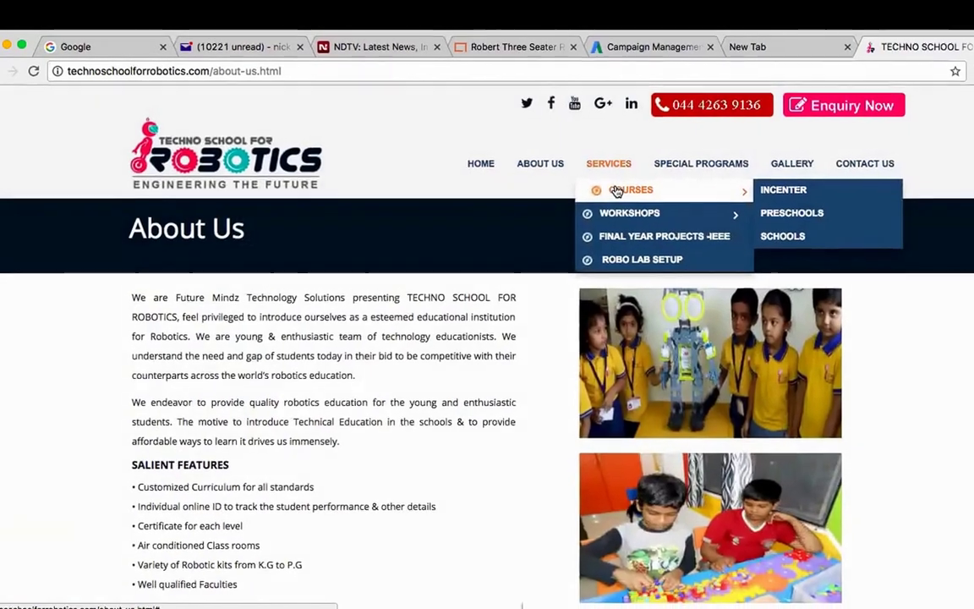
left_click(609, 189)
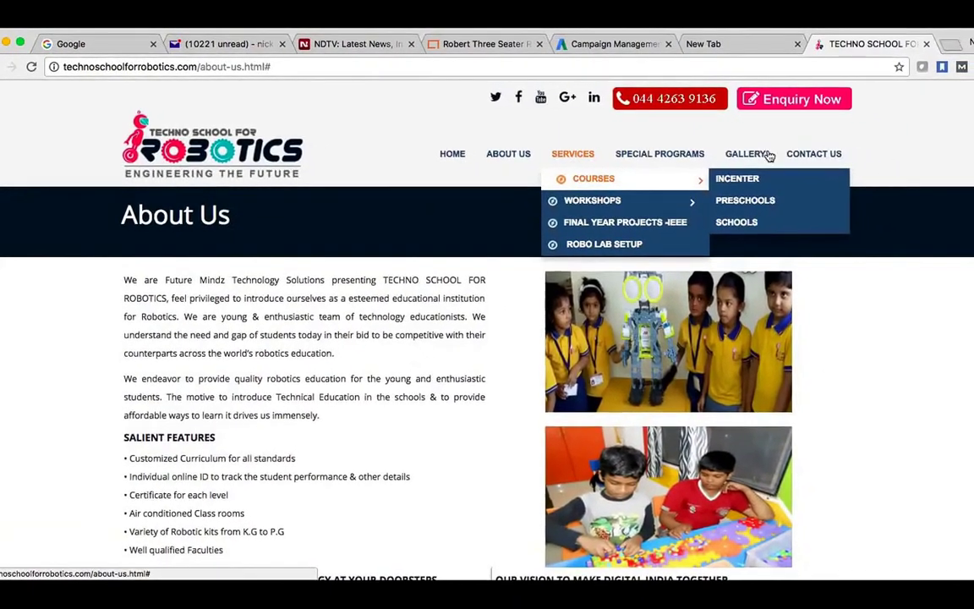
mouse_move(804, 154)
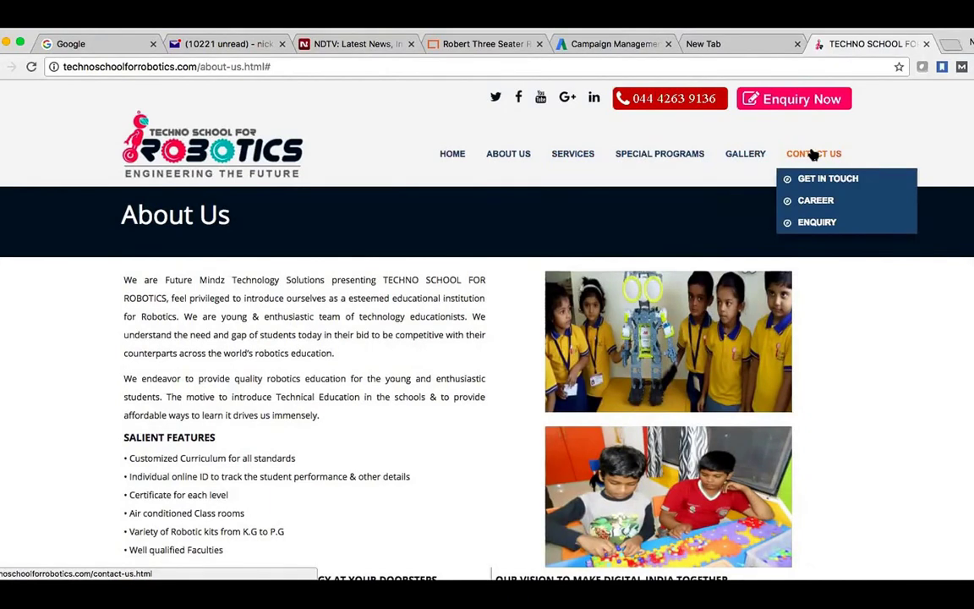
left_click(811, 153)
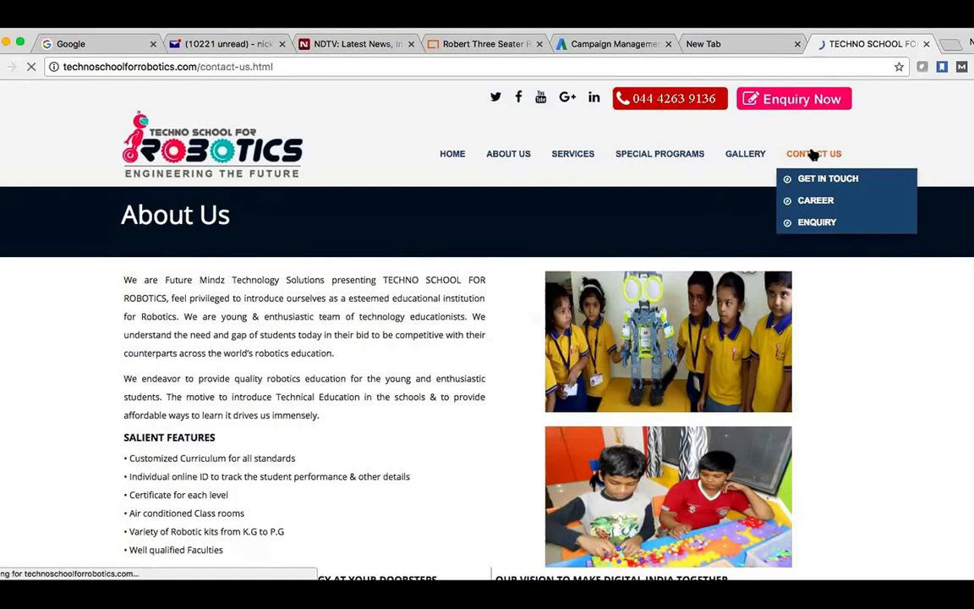
mouse_move(717, 180)
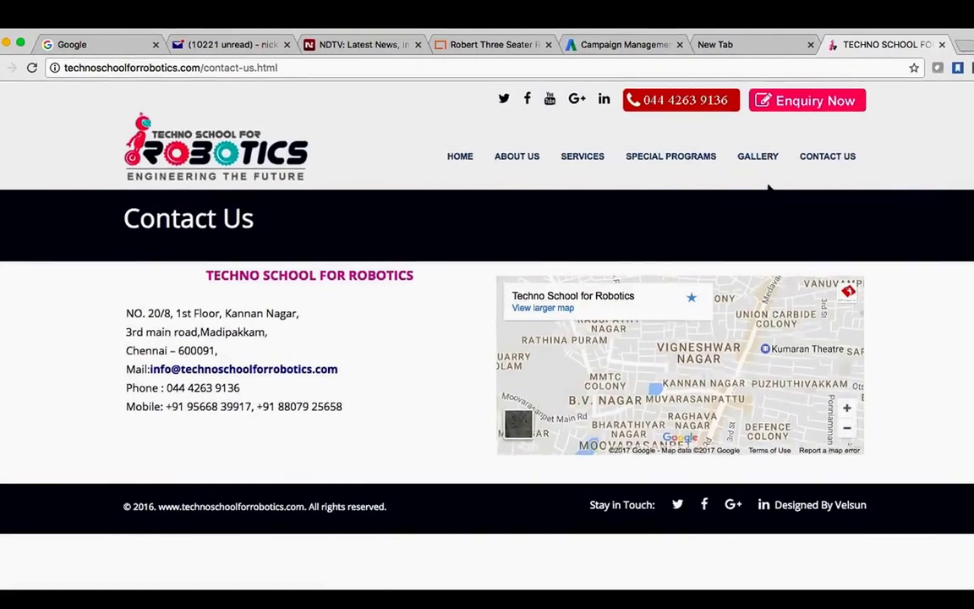
- Open the school's online enquiry form and check its fields and page URL
mouse_move(827, 159)
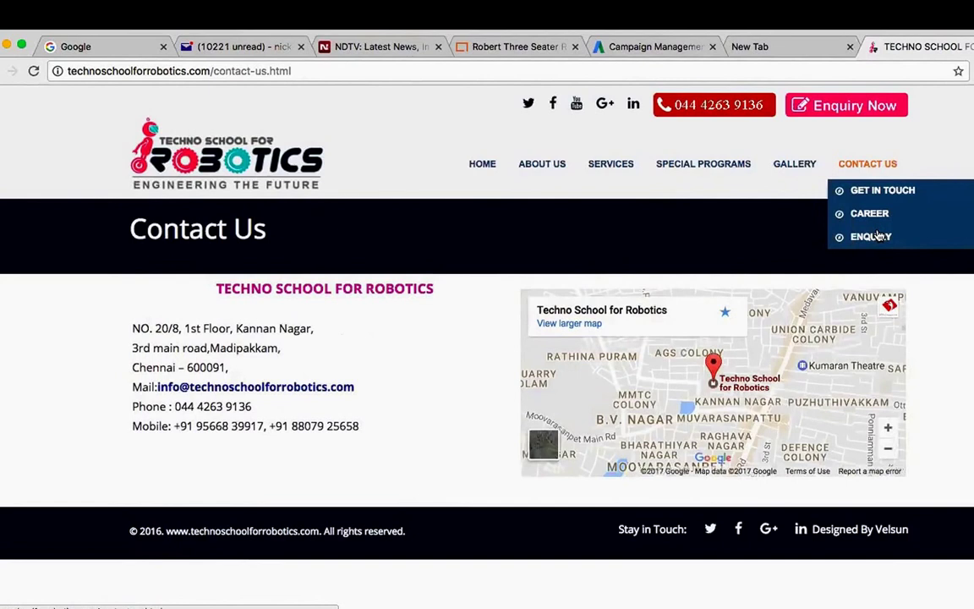
left_click(879, 237)
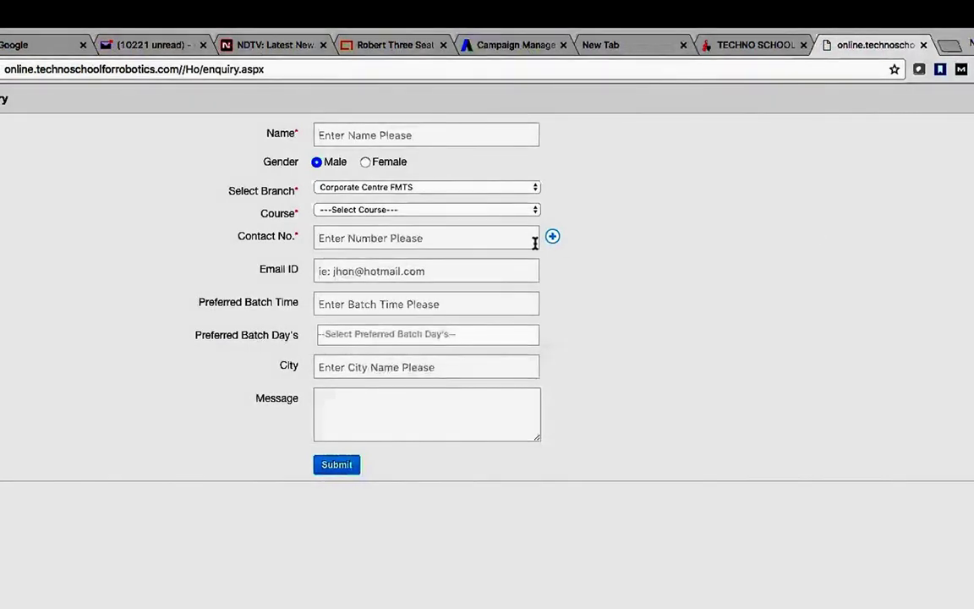
left_click(424, 67)
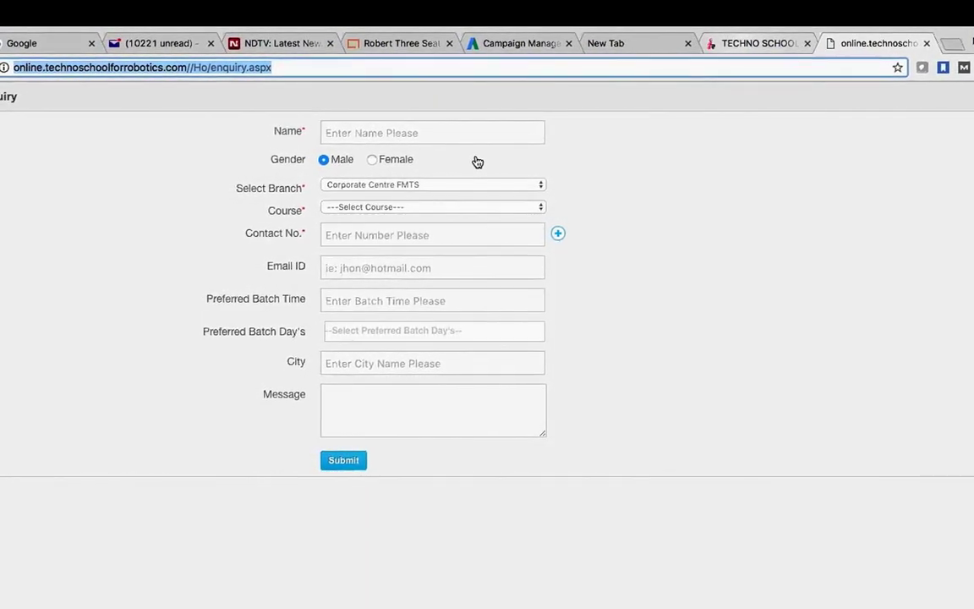
- Return to the main school site and open the Beginner course page from its Services
key("ctrl+shift+Tab")
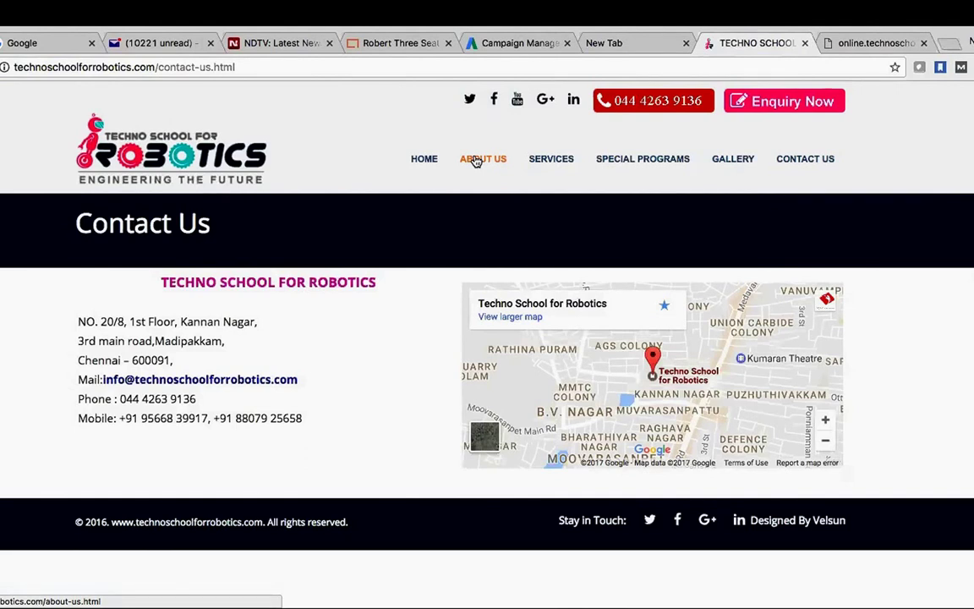
mouse_move(541, 161)
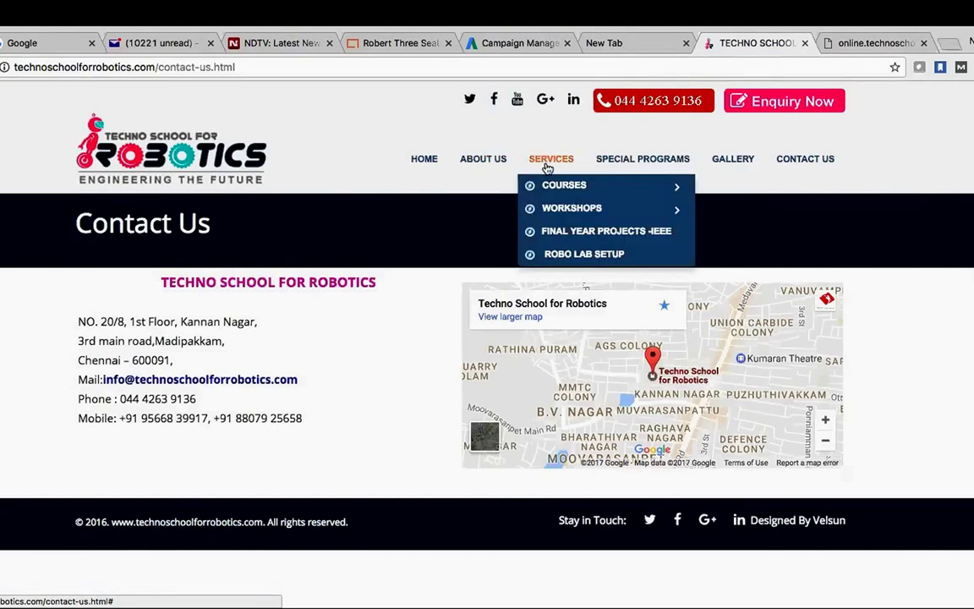
mouse_move(586, 184)
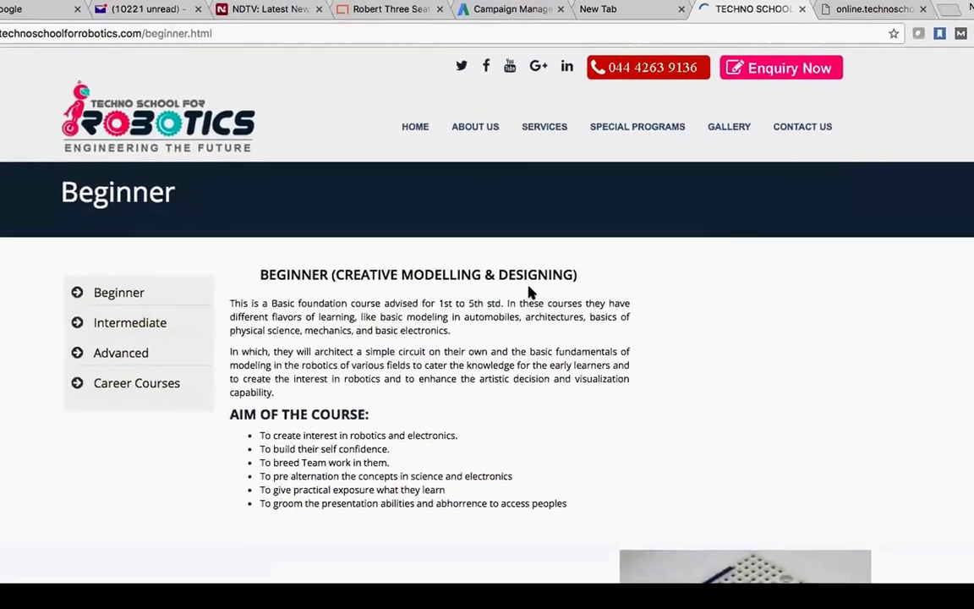
scroll(598, 302, "down", 4)
scroll(523, 134, "up", 4)
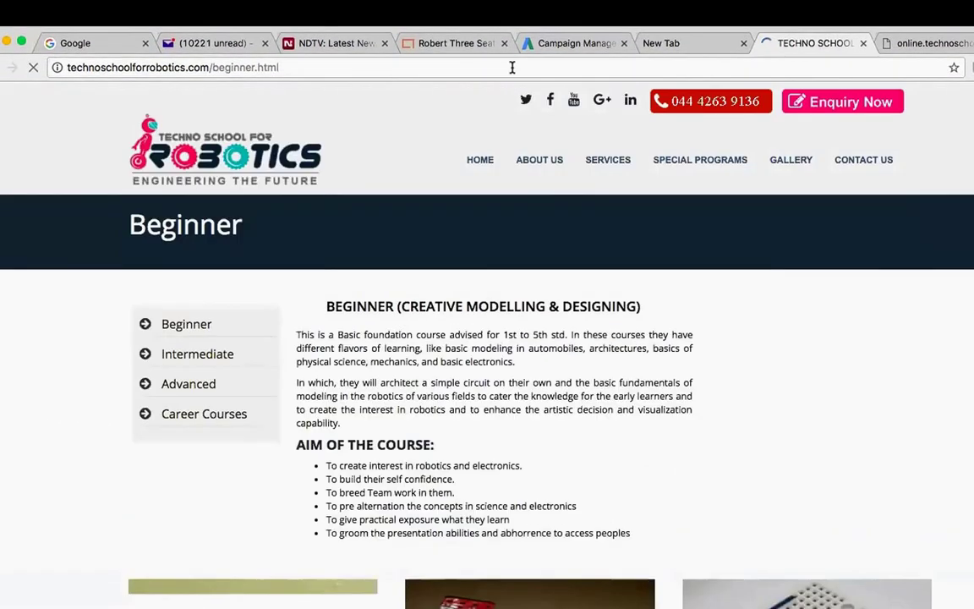
- Examine the Beginner page's URL, course description and aims, and the individual Robo course listings
left_click(513, 68)
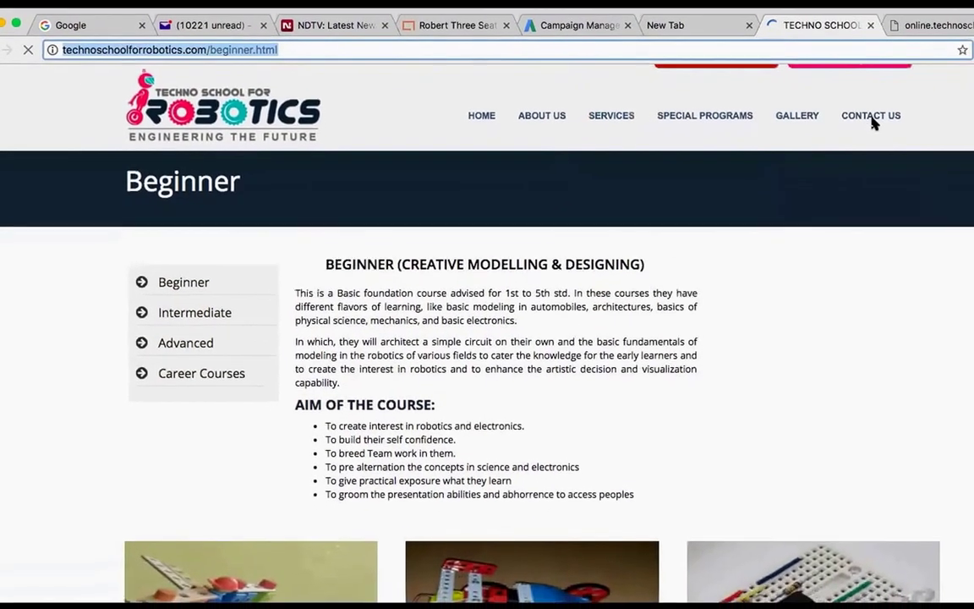
scroll(881, 124, "down", 4)
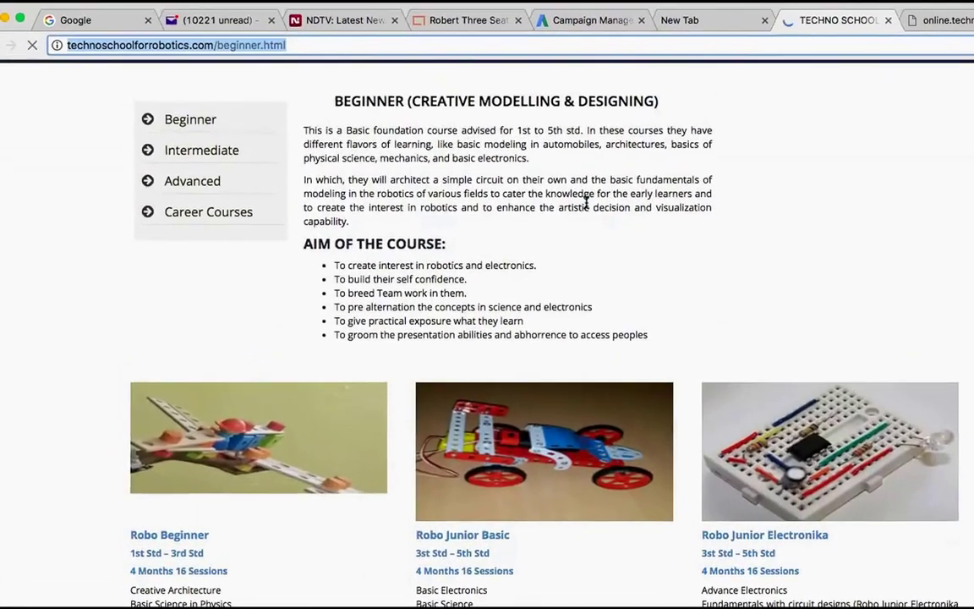
scroll(761, 220, "up", 1)
scroll(787, 221, "up", 3)
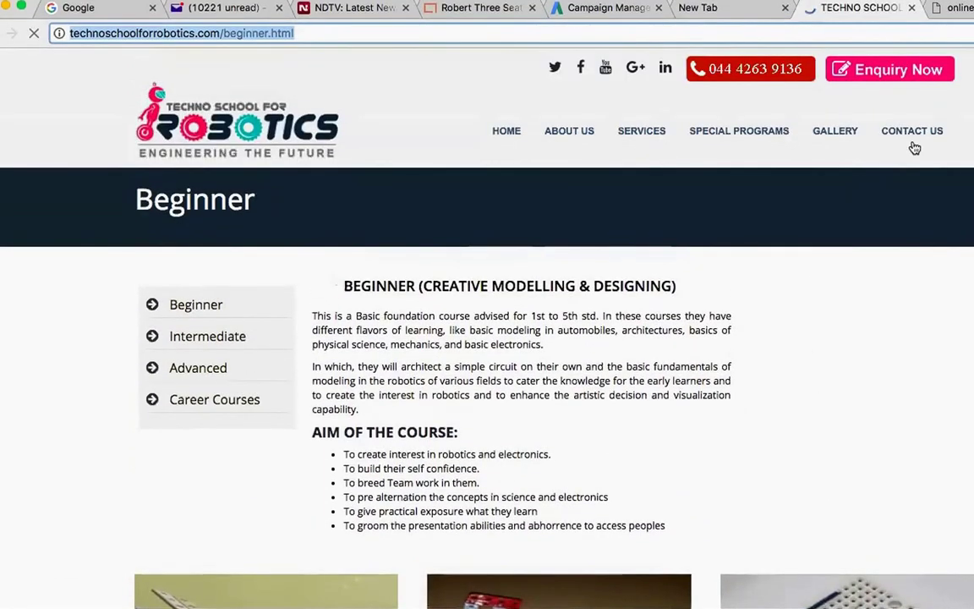
mouse_move(929, 135)
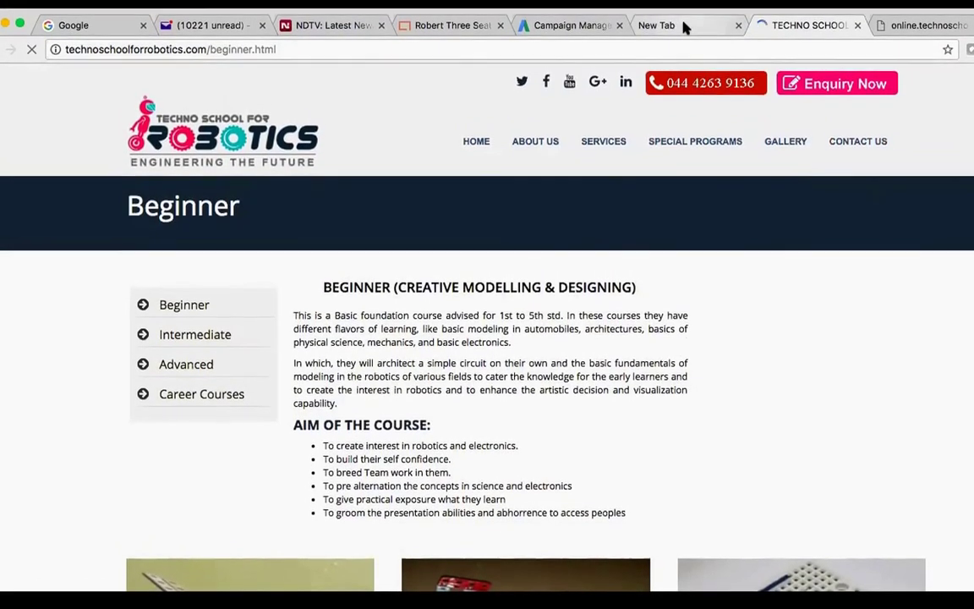
- Revisit the school's enquiry form as the page where visitors complete the desired action
left_click(686, 30)
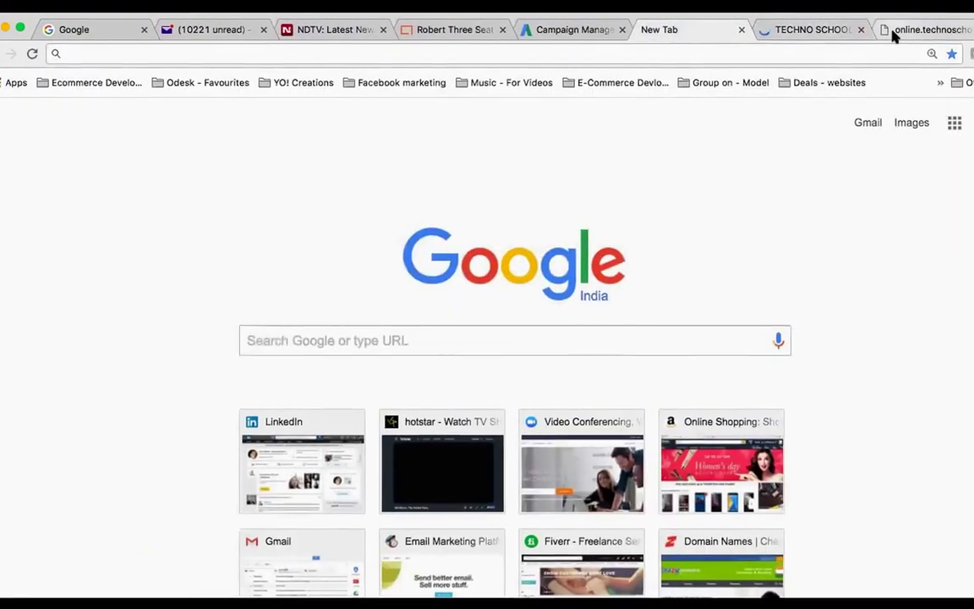
left_click(829, 30)
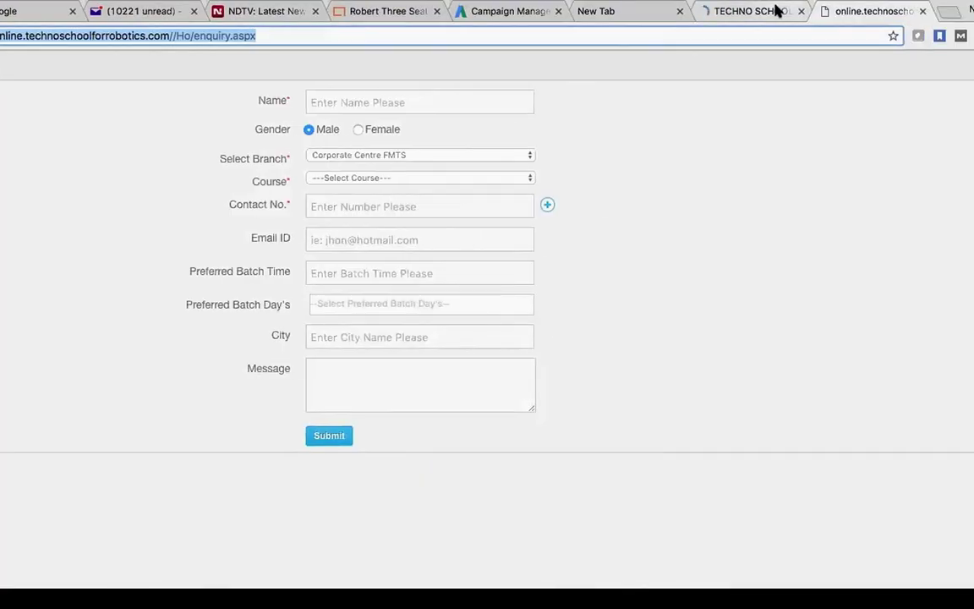
left_click(637, 11)
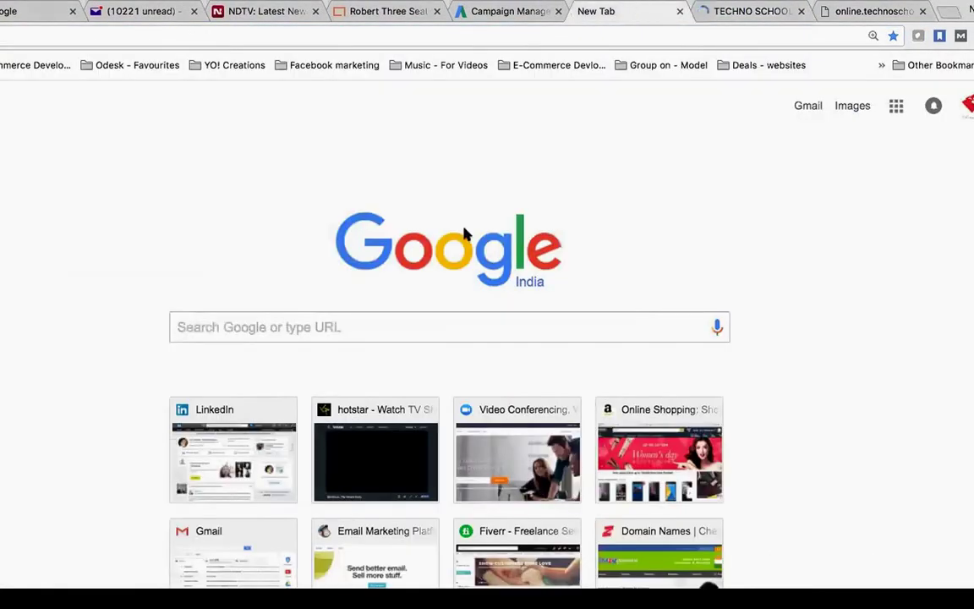
- Return to the AdWords campaign settings and add the city Chennai, Tamil Nadu, India as a custom targeted location
left_click(520, 17)
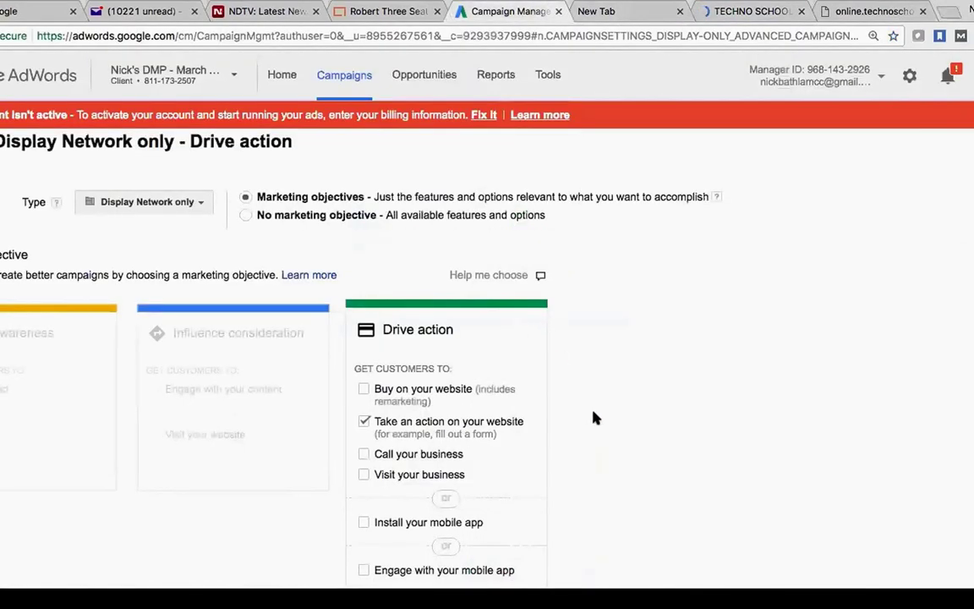
scroll(605, 416, "down", 3)
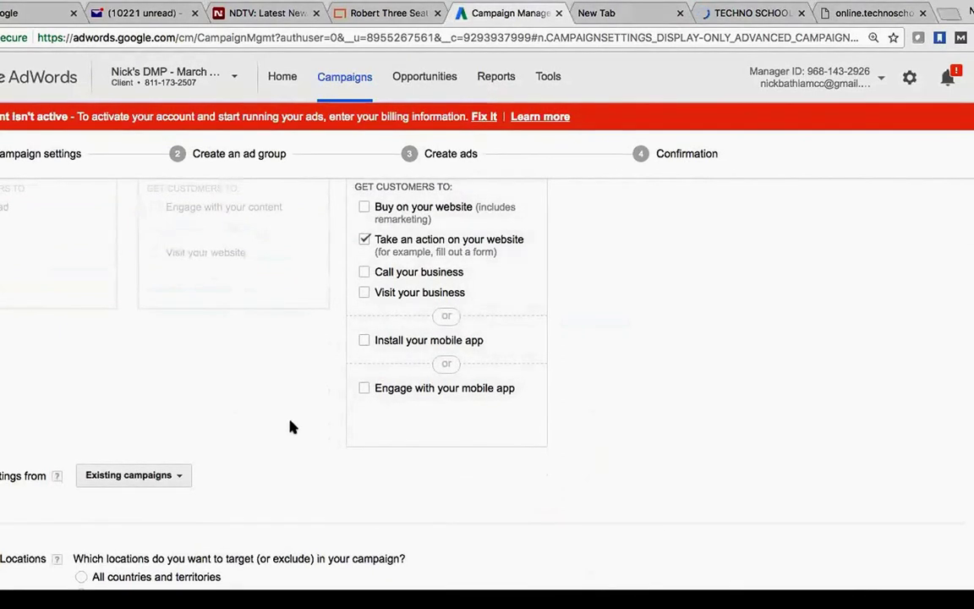
scroll(291, 427, "down", 2)
scroll(290, 427, "down", 2)
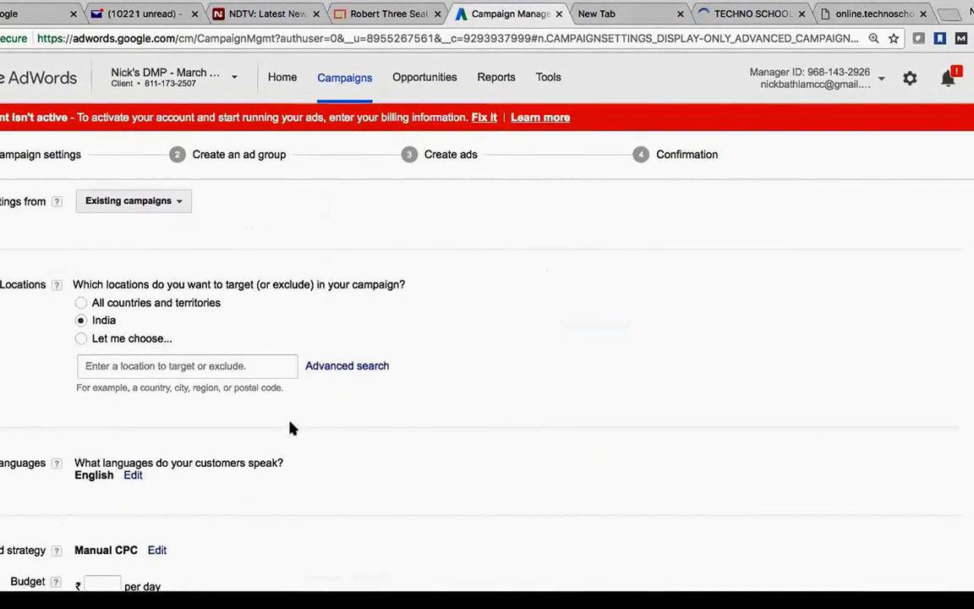
left_click(126, 355)
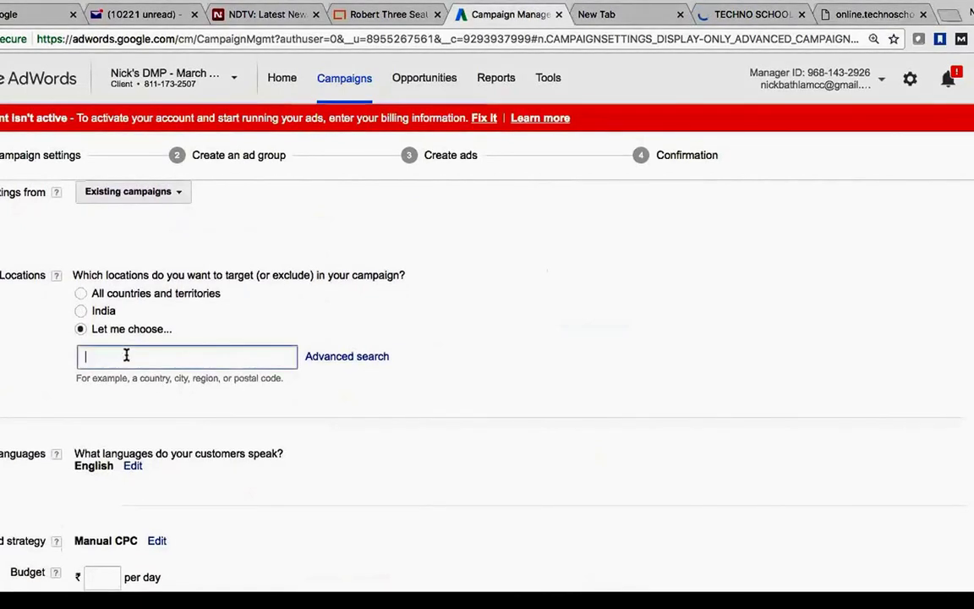
type("che")
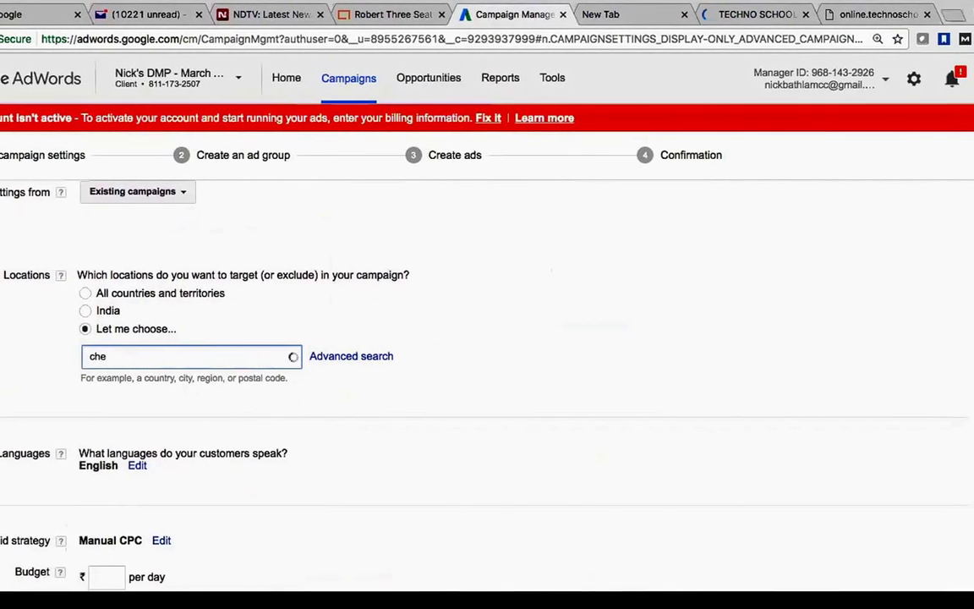
type("nnai")
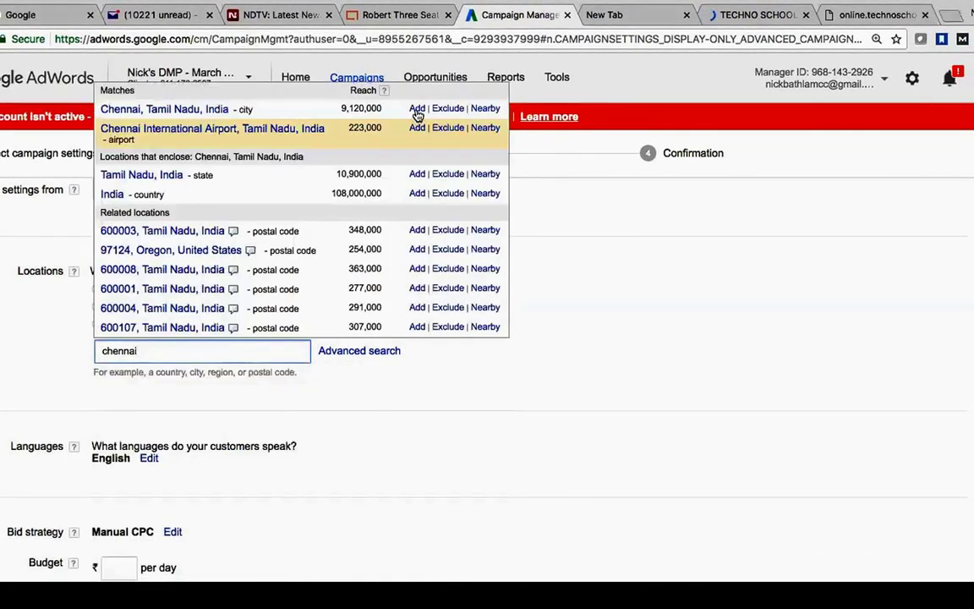
left_click(417, 109)
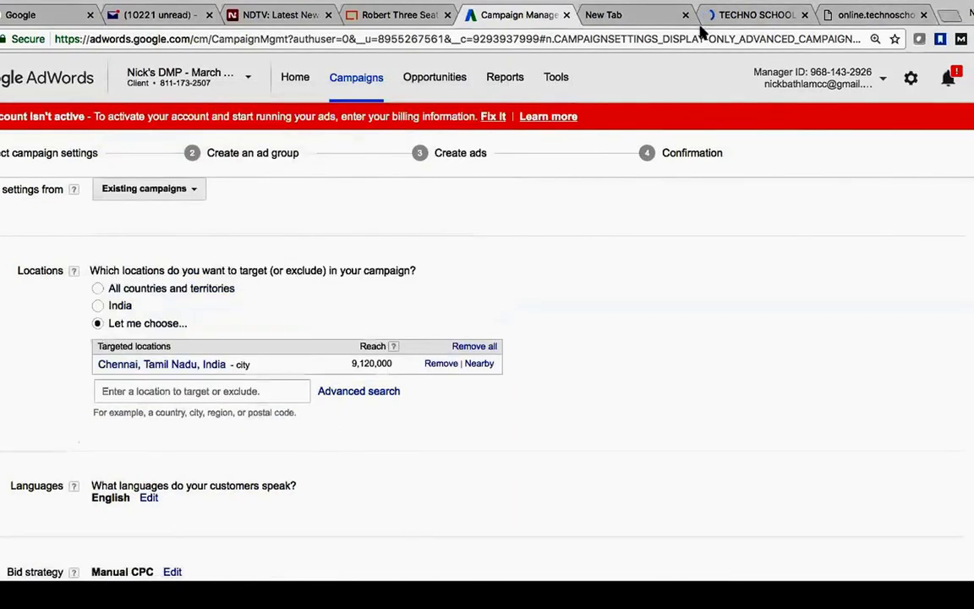
- Look up the school's postal code on its Contact Us page and add 600091, Tamil Nadu, India to the campaign's targeted locations
left_click(768, 16)
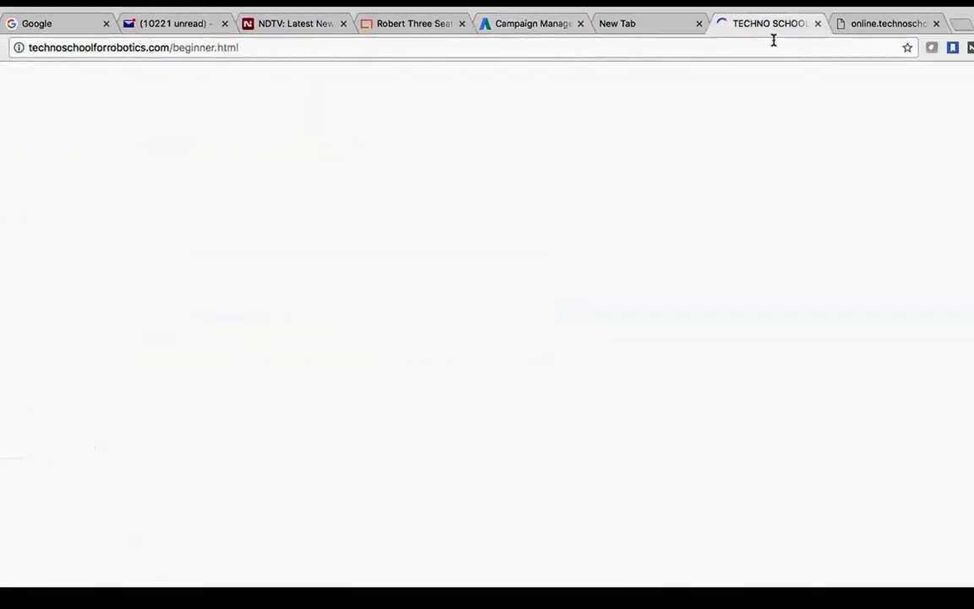
left_click(881, 147)
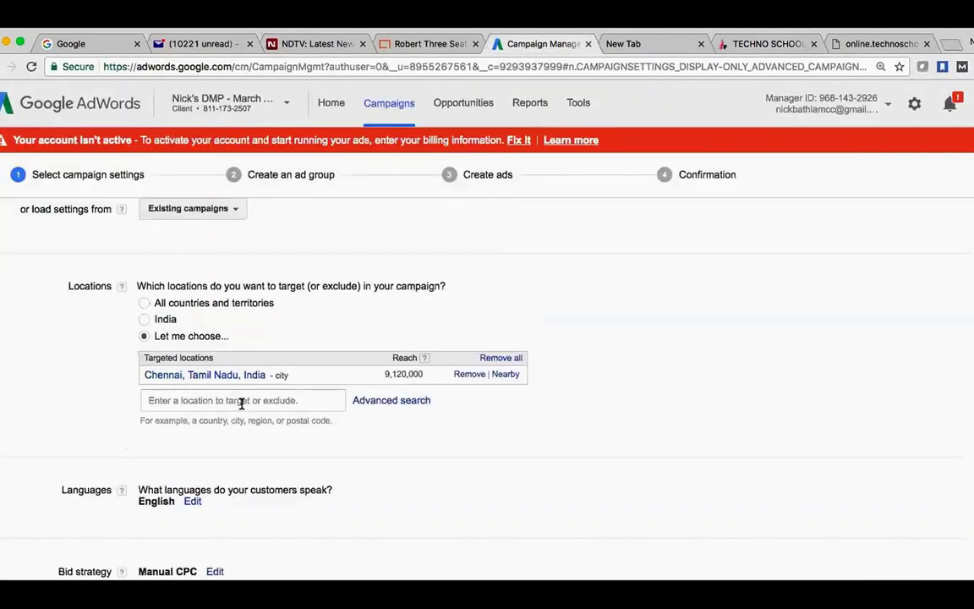
left_click(241, 404)
type("600")
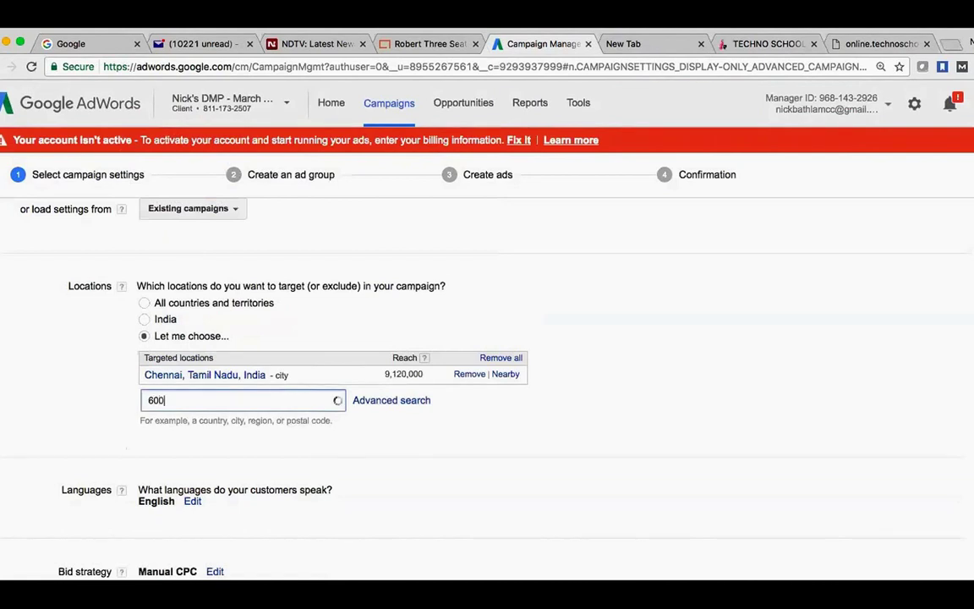
type("091")
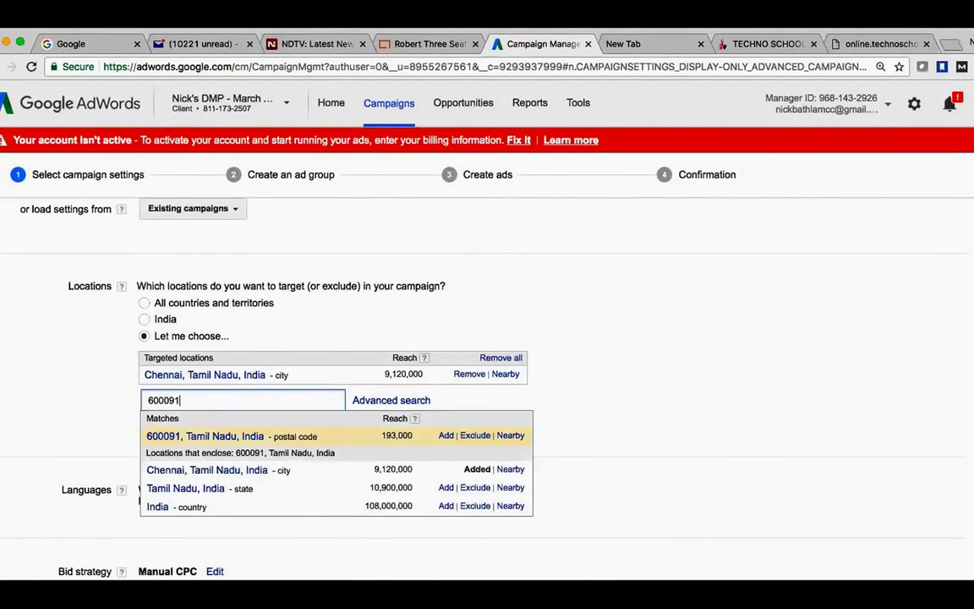
left_click(446, 436)
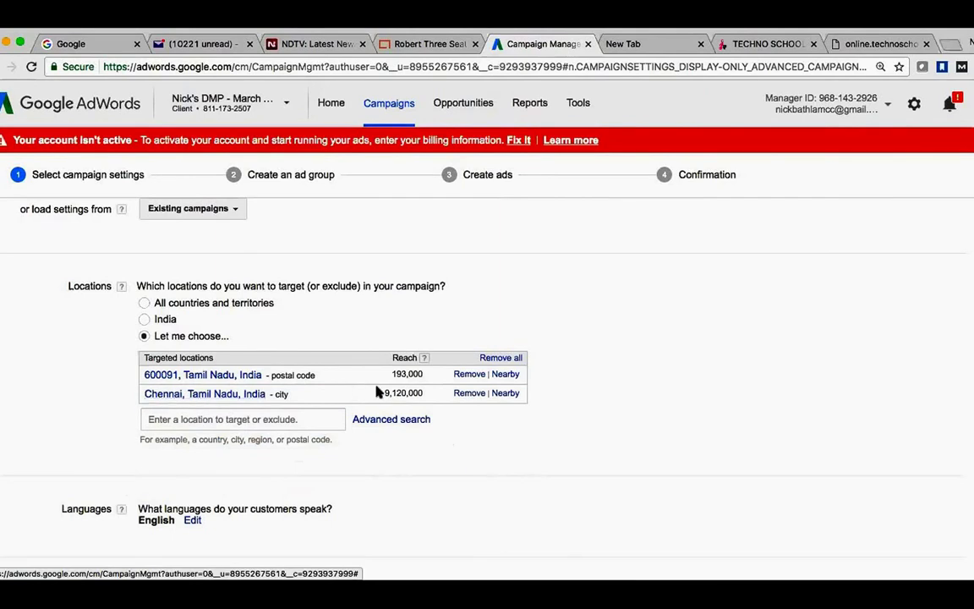
- Remove the city Chennai from the targeted locations and outline the available postal-code areas around 600091 on the location map
left_click(470, 394)
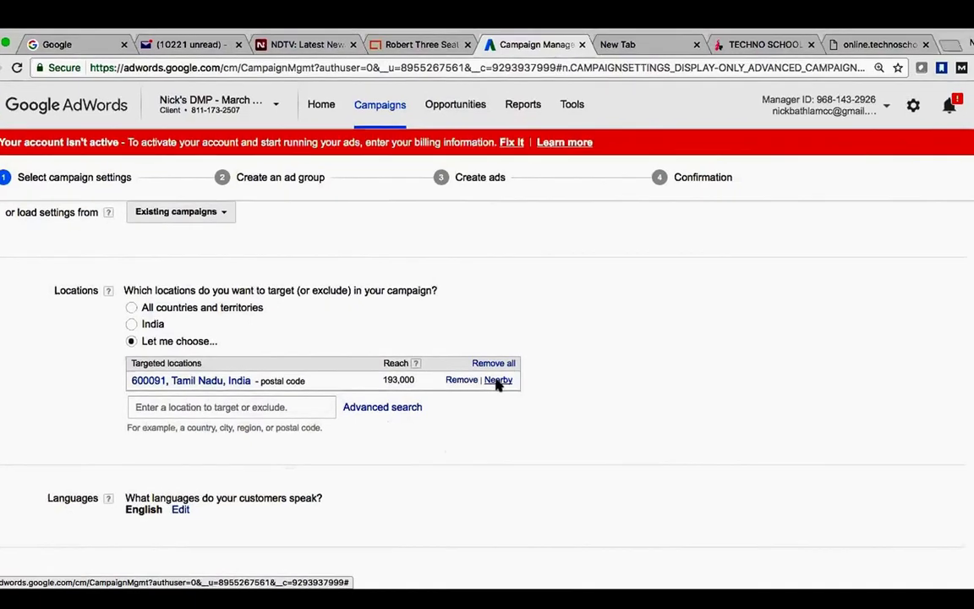
left_click(505, 375)
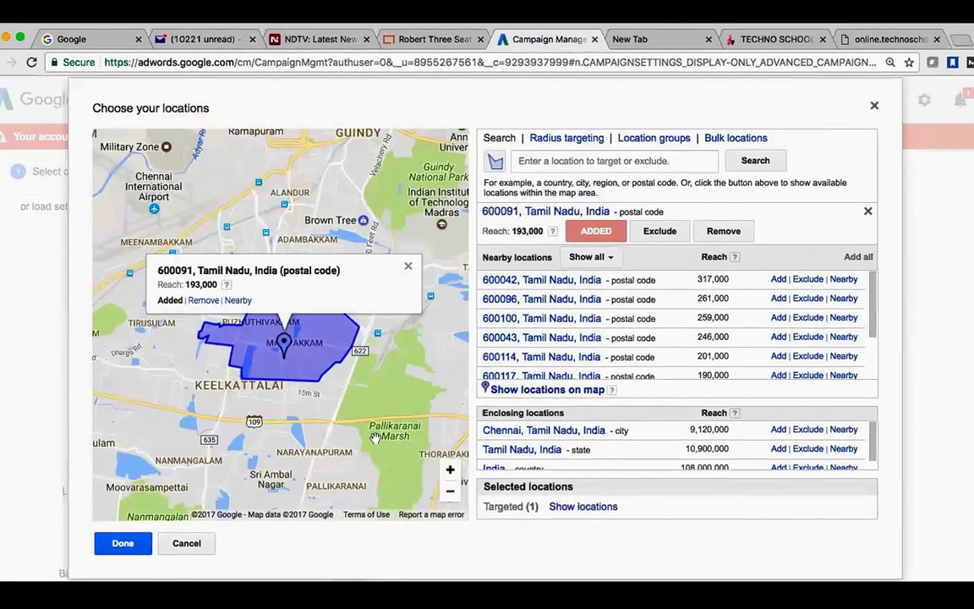
left_click(254, 364)
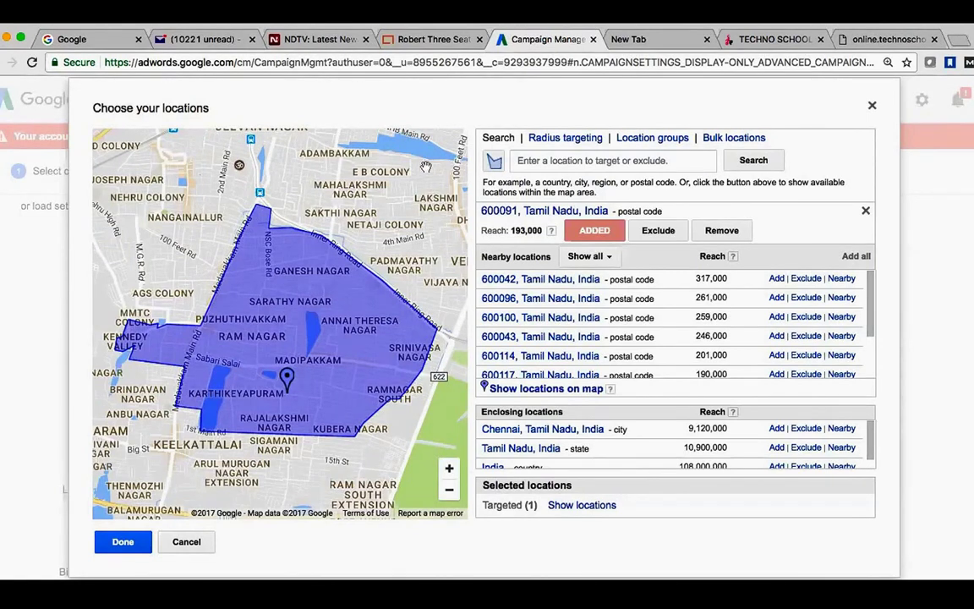
left_click(494, 163)
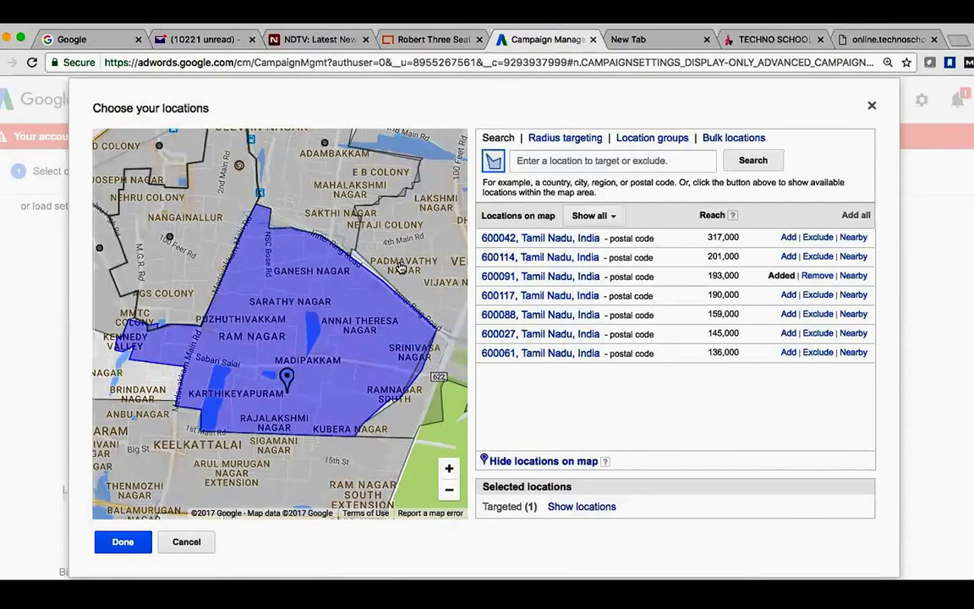
left_click(452, 491)
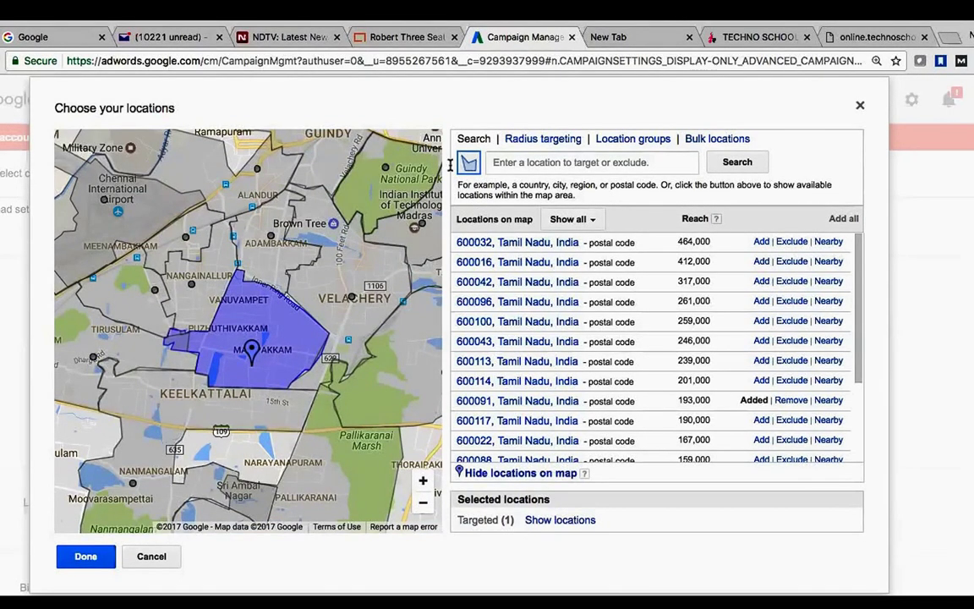
- Add the neighbouring postal codes 600042, 600061 and 600088, Tamil Nadu, India to the targeted locations and save the selection
left_click(318, 293)
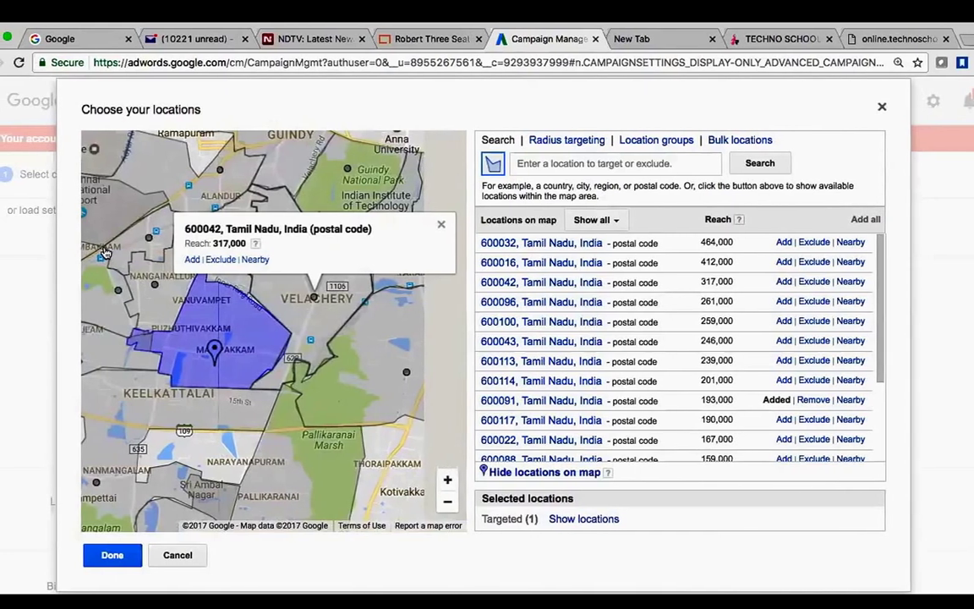
left_click(187, 259)
left_click(109, 247)
left_click(101, 249)
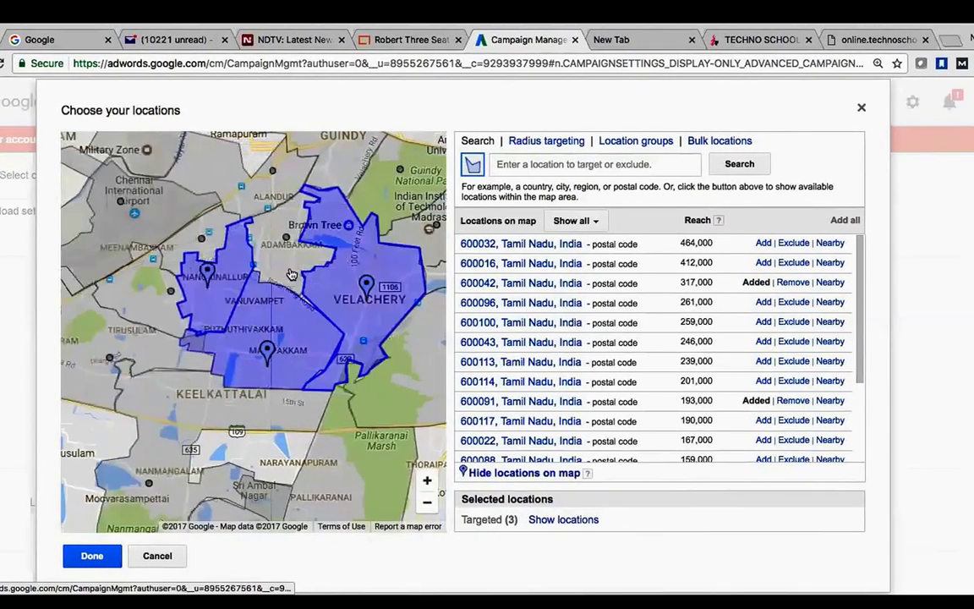
left_click(292, 275)
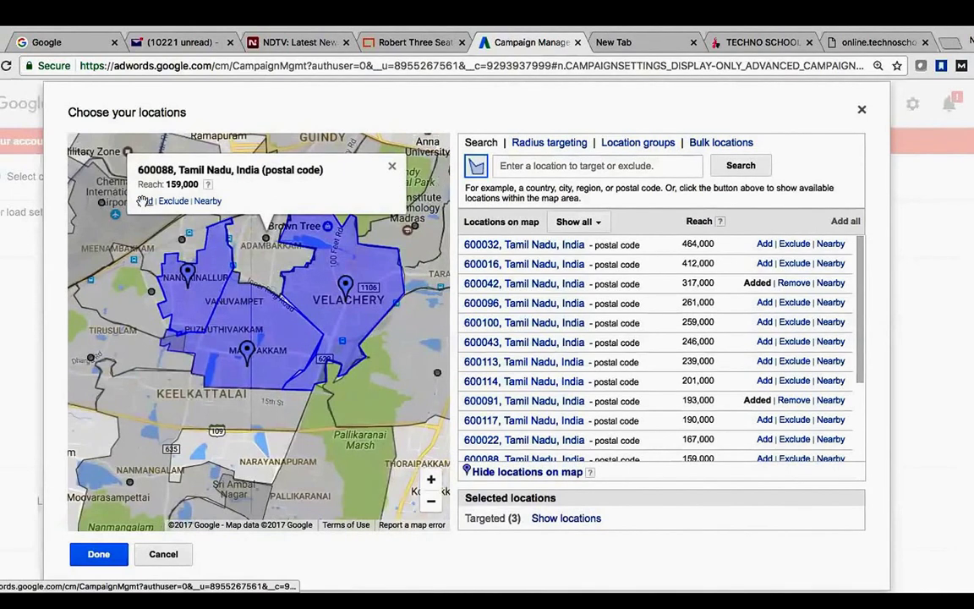
left_click(142, 201)
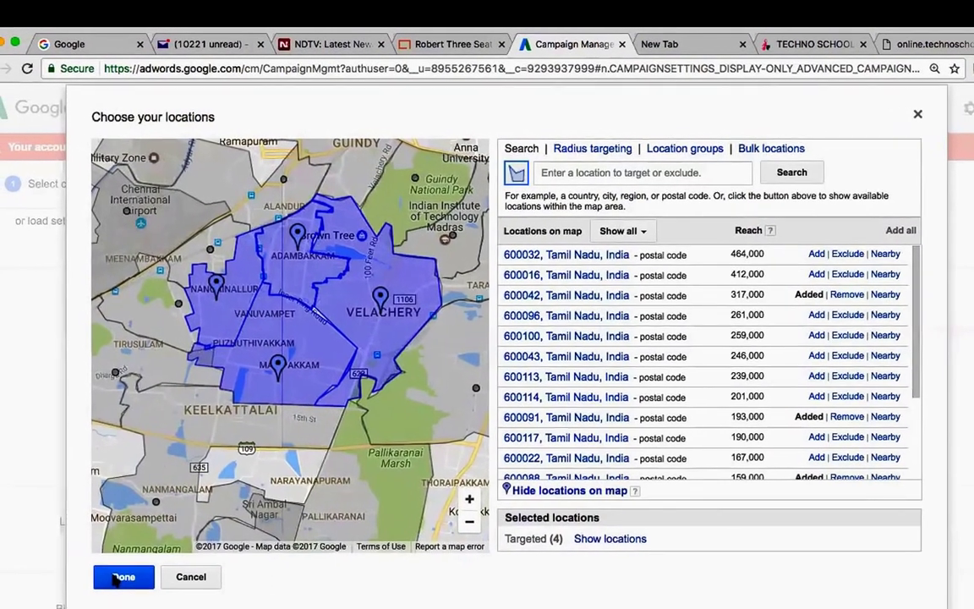
left_click(120, 578)
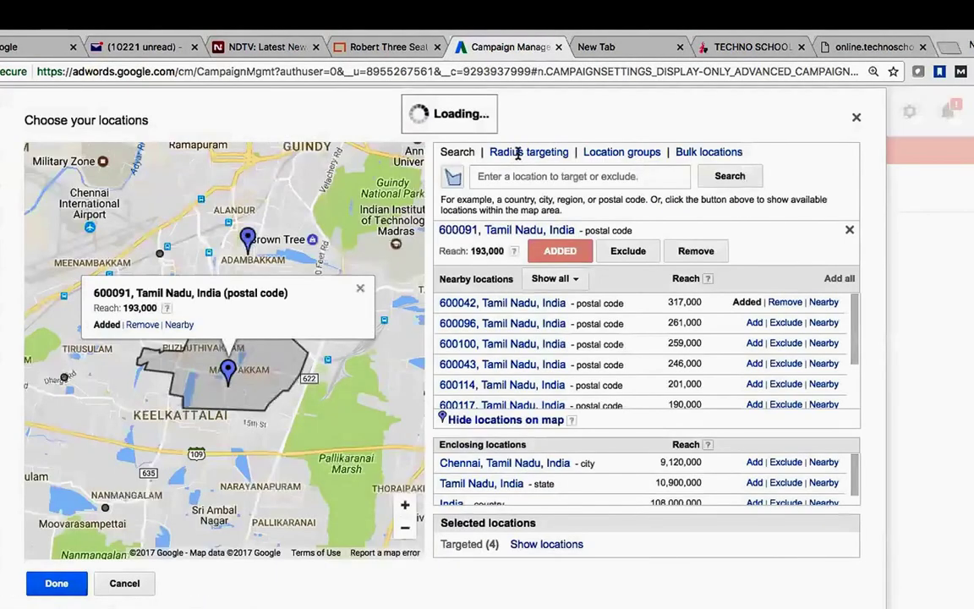
- Switch the location chooser for postal code 600091 to radius targeting
left_click(518, 153)
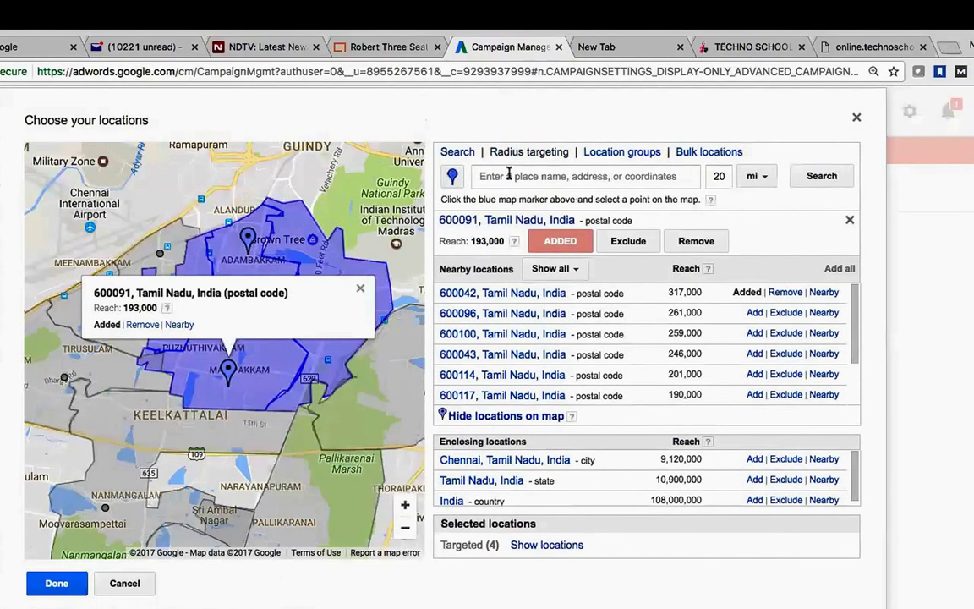
left_click(507, 176)
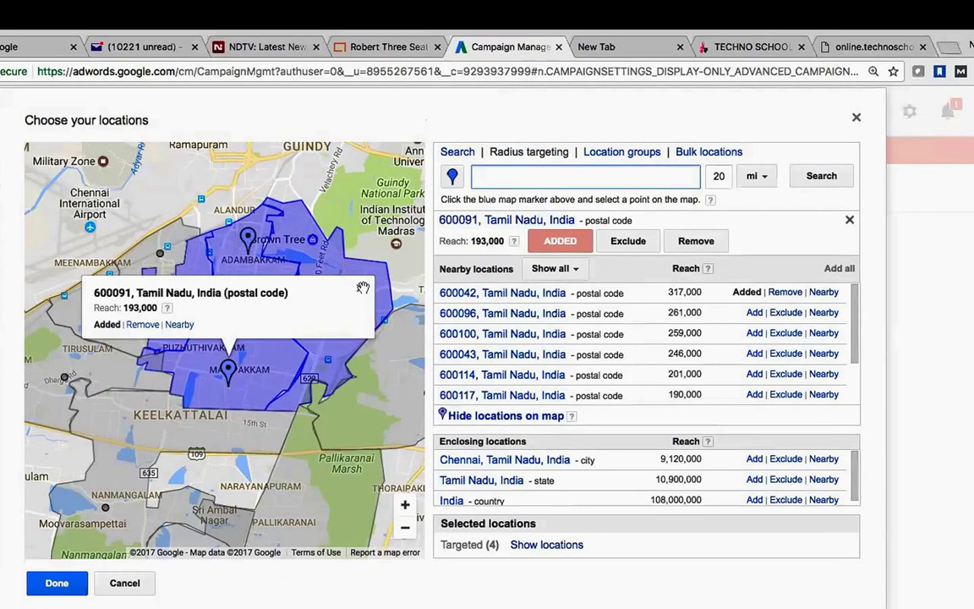
left_click(556, 175)
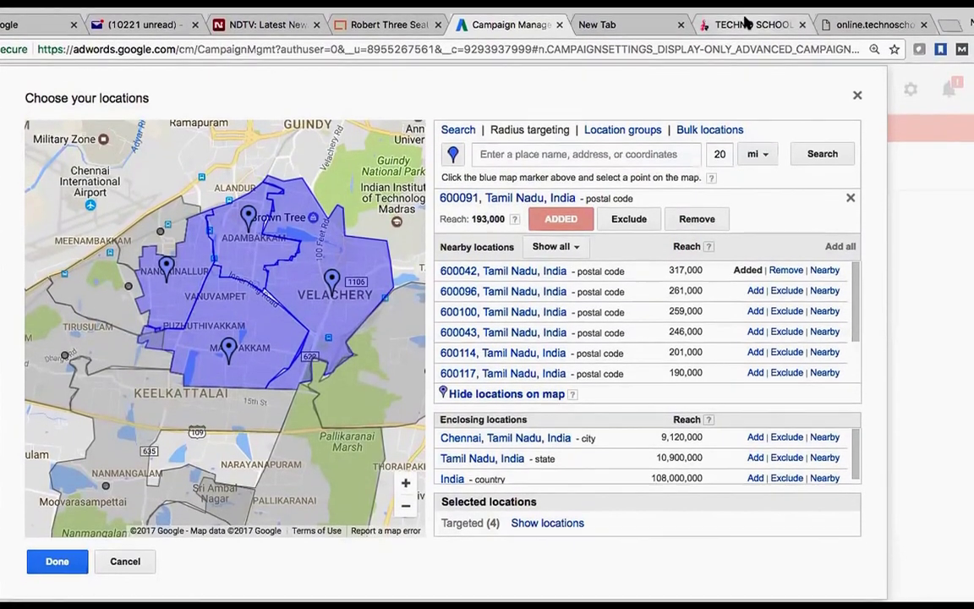
left_click(744, 21)
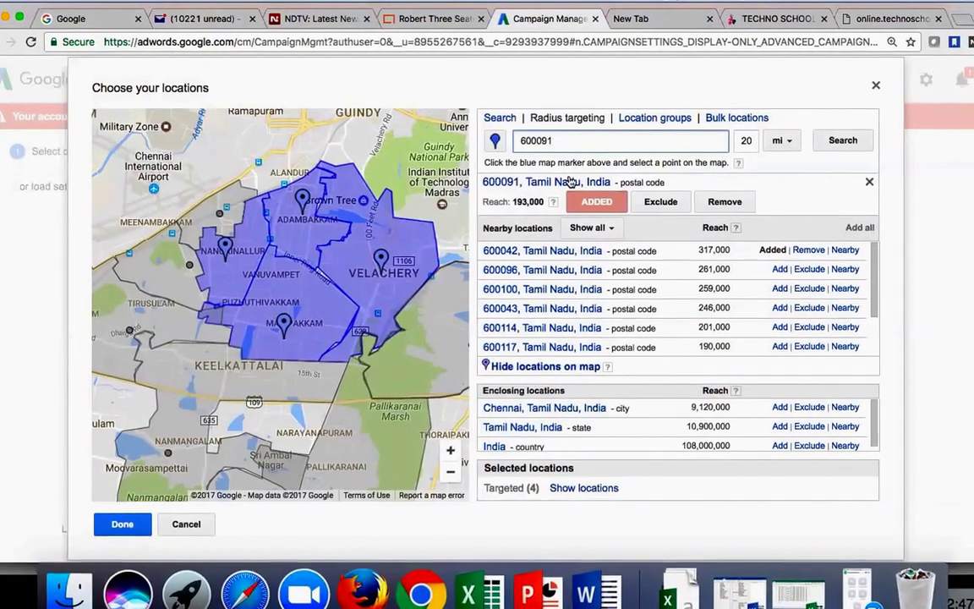
left_click(565, 141)
key("BackSpace")
key("BackSpace")
key("BackSpace")
key("BackSpace")
key("BackSpace")
key("BackSpace")
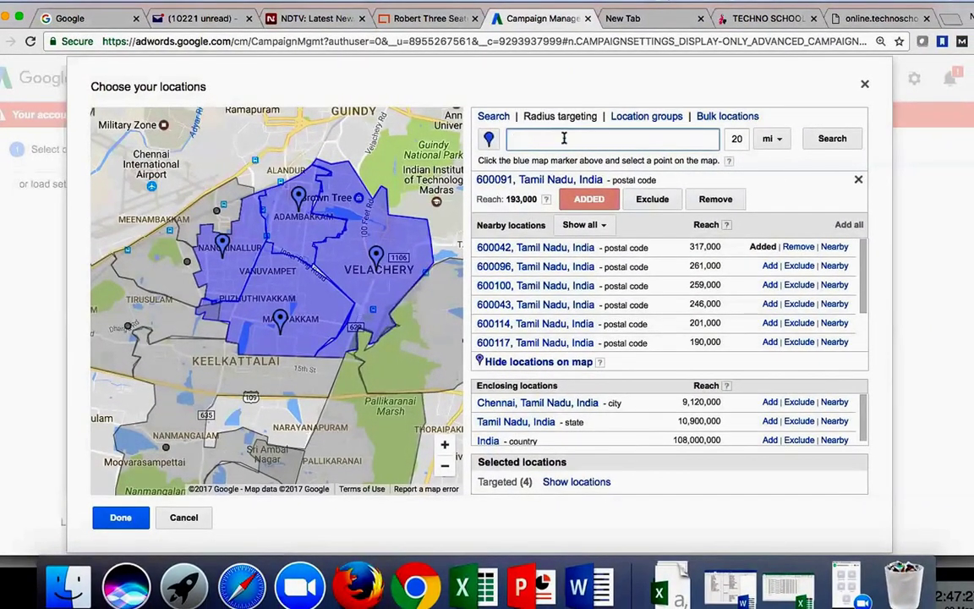
- Place a radius targeting point on the map beside the Kovilambakkam Post Office
left_click(439, 440)
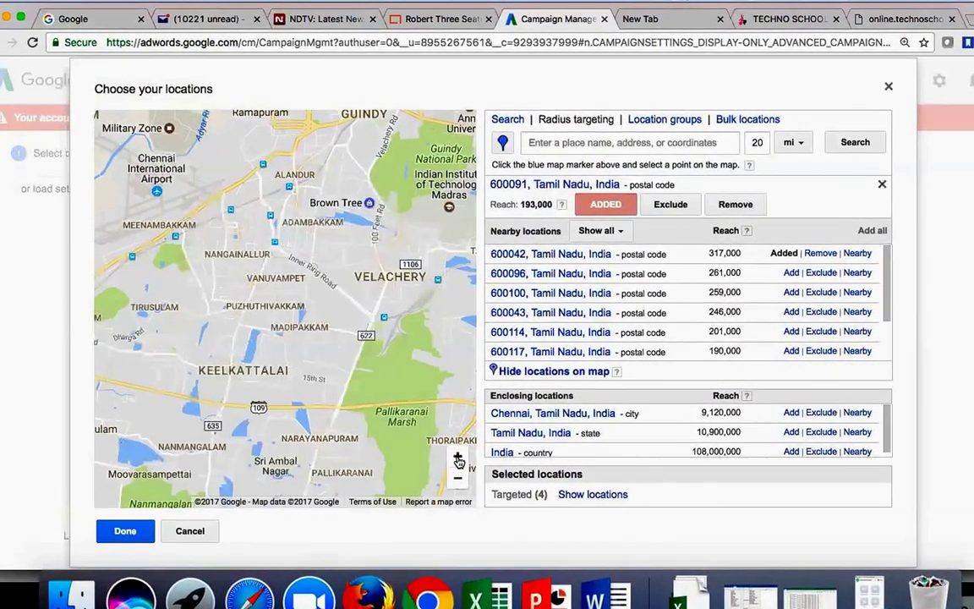
left_click(454, 457)
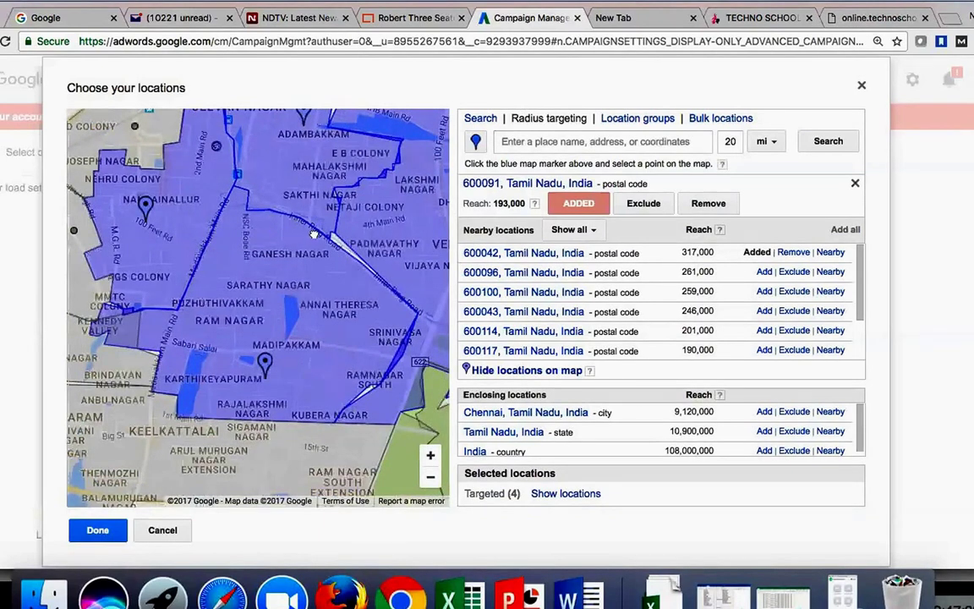
left_click(432, 480)
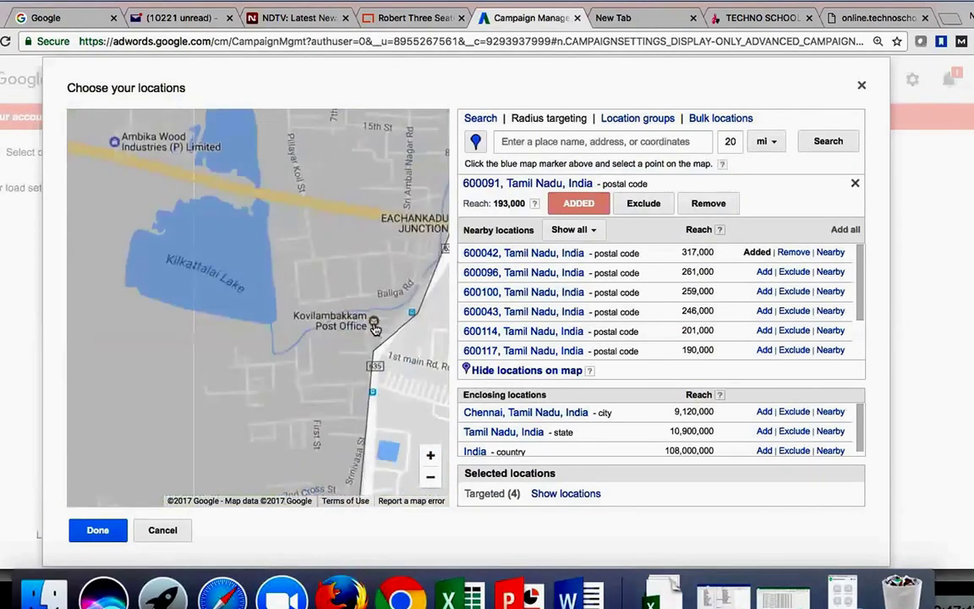
left_click_drag(357, 388, 296, 361)
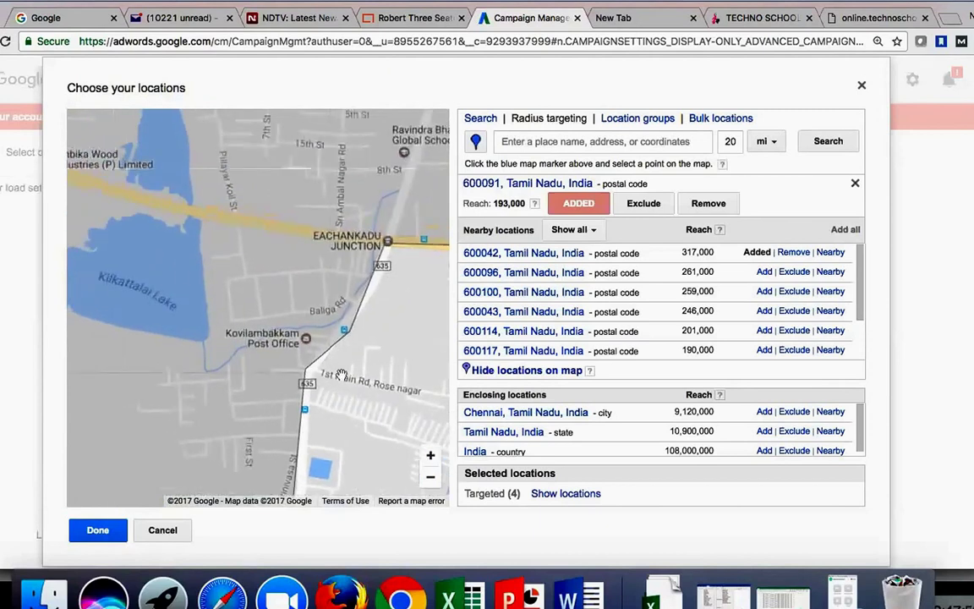
left_click_drag(339, 279, 278, 461)
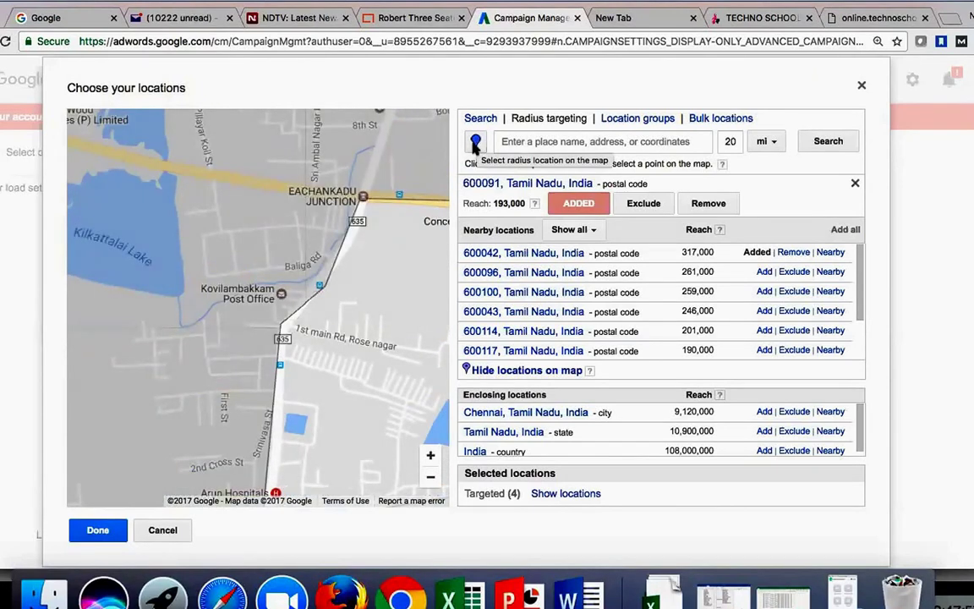
left_click(475, 142)
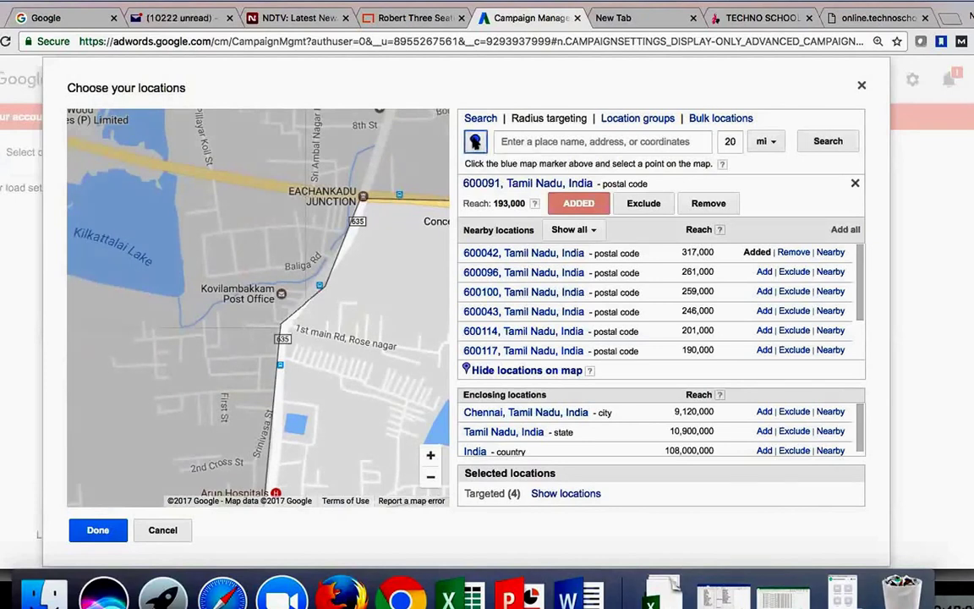
left_click(276, 284)
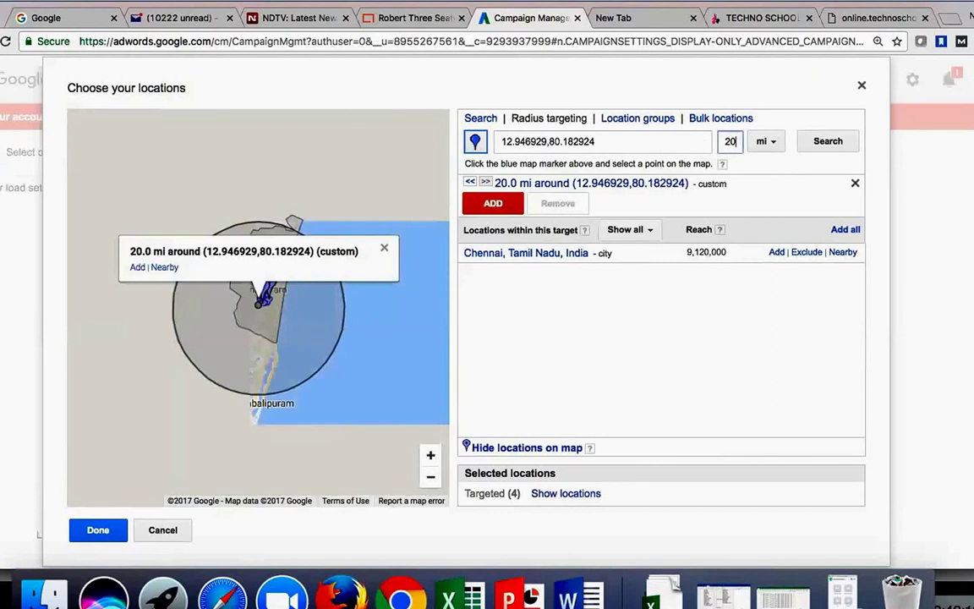
- Set the target radius to 2 km, add it to the targeted locations, and save the selection
key("BackSpace")
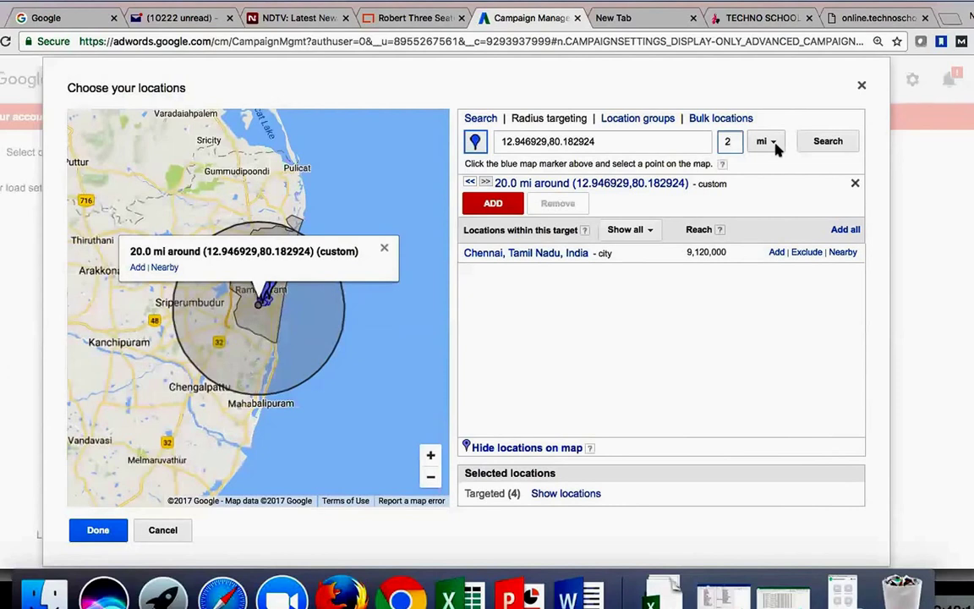
left_click(775, 144)
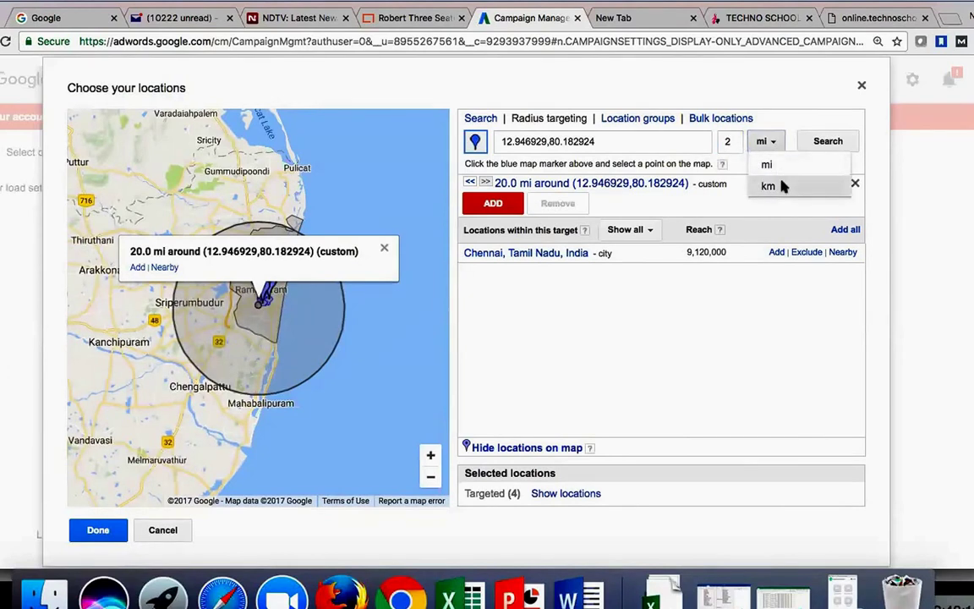
left_click(782, 186)
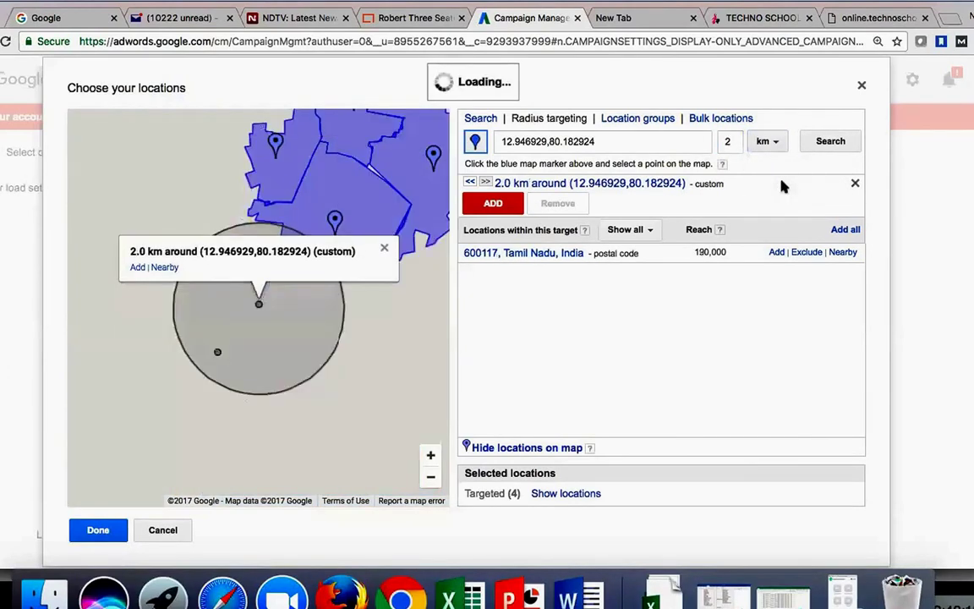
left_click(494, 204)
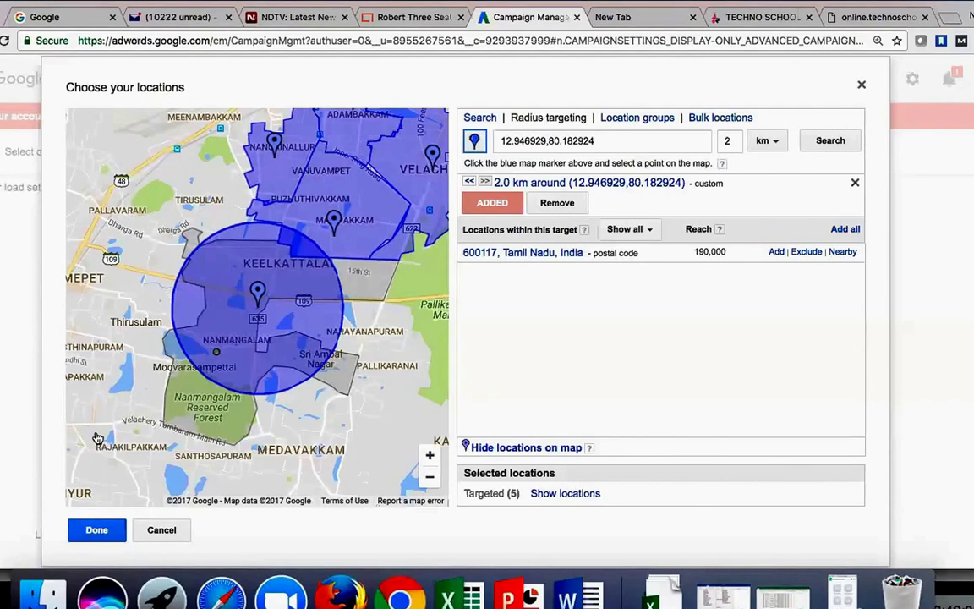
left_click(88, 533)
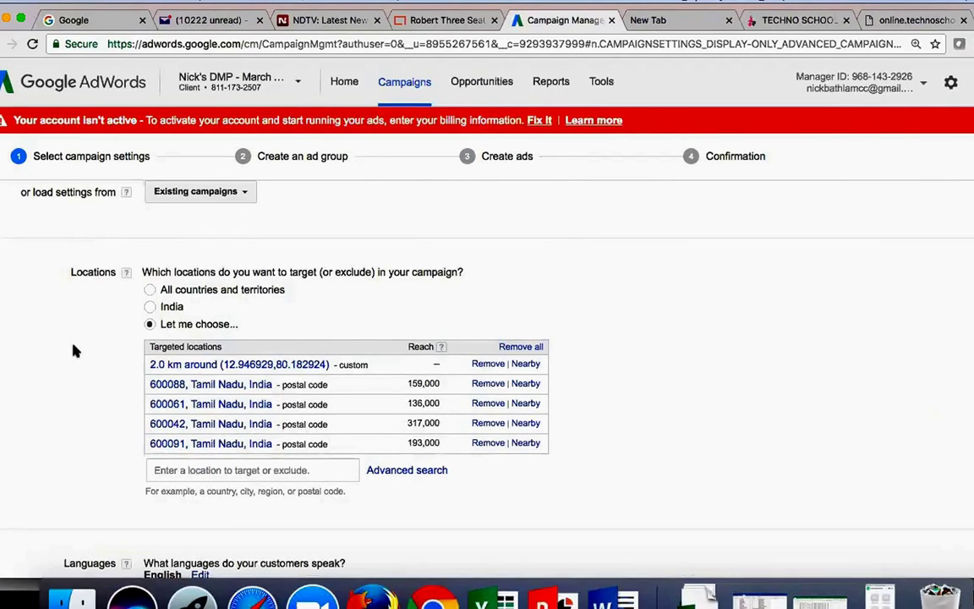
- Review the campaign settings from the type and marketing objective through locations, languages, bid strategy and budget to the campaign name
scroll(73, 349, "up", 3)
scroll(74, 349, "up", 3)
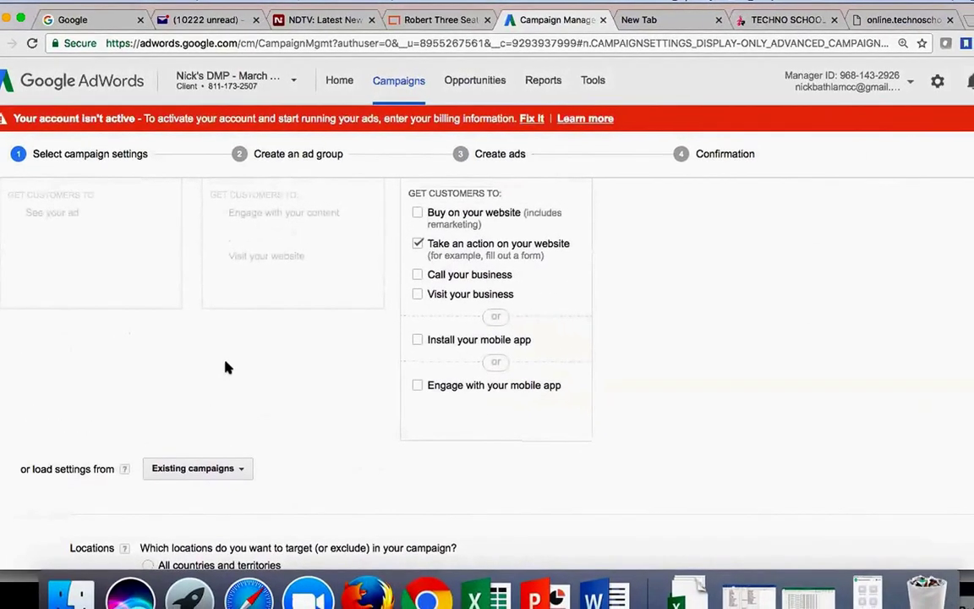
scroll(235, 352, "up", 3)
scroll(241, 354, "up", 2)
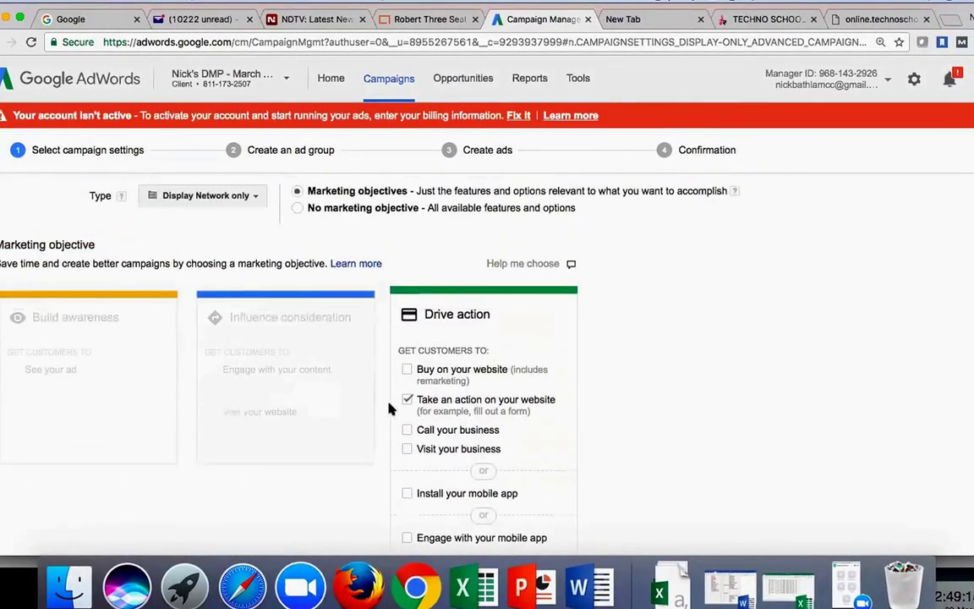
scroll(415, 410, "down", 2)
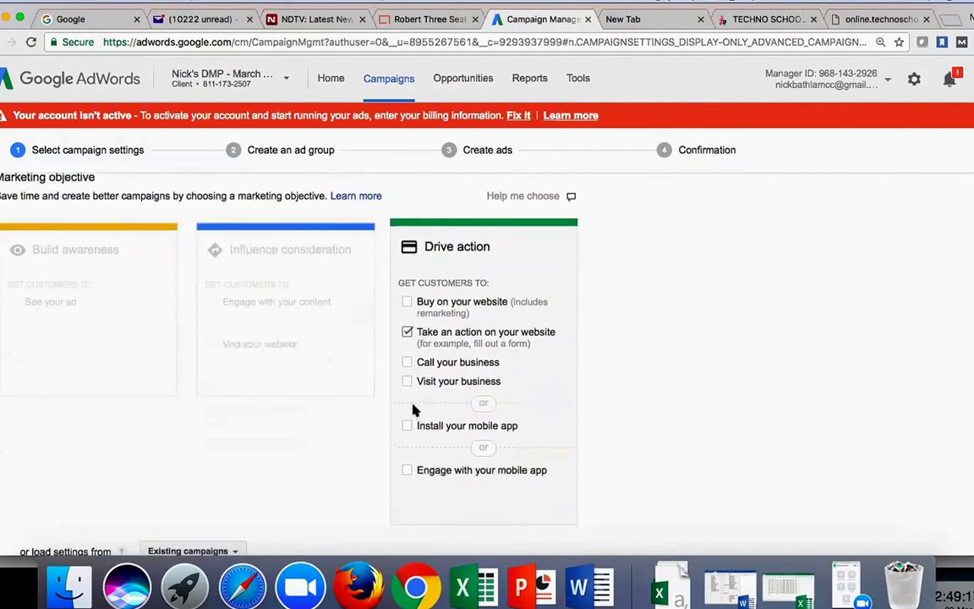
scroll(415, 409, "down", 5)
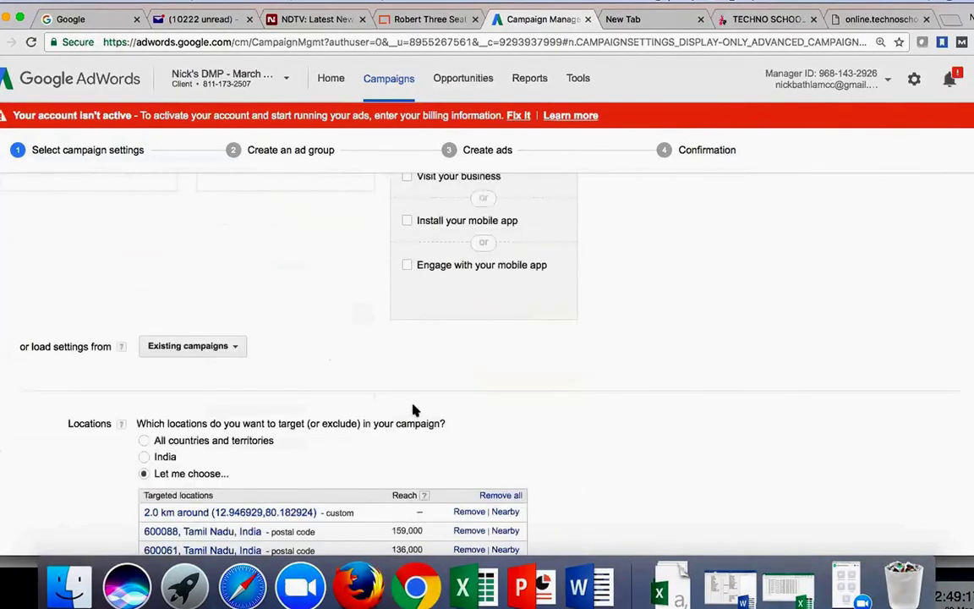
scroll(415, 409, "down", 8)
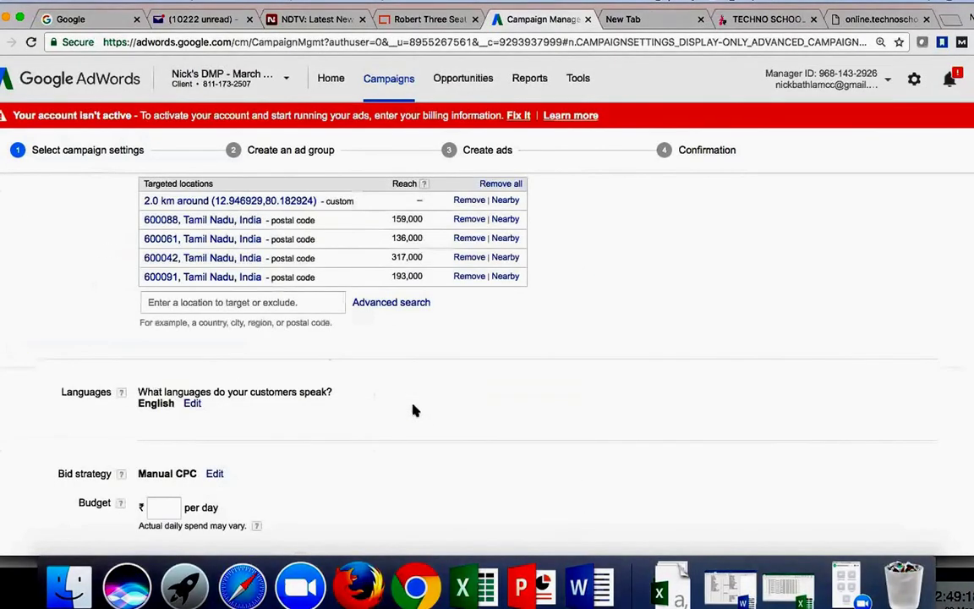
scroll(414, 411, "down", 6)
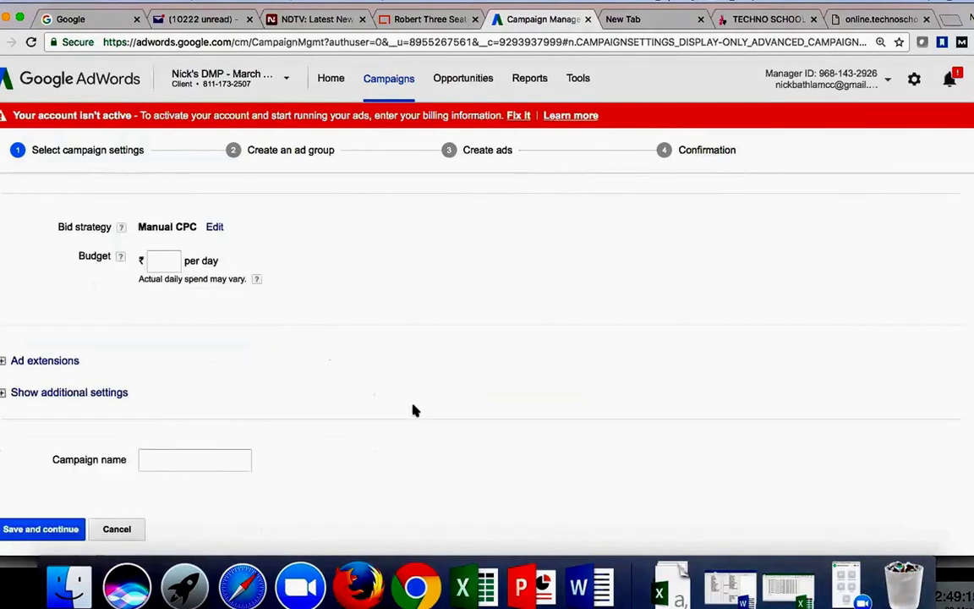
- Open the campaign's language settings for editing and examine the list of available customer languages
scroll(415, 410, "up", 8)
scroll(414, 410, "down", 5)
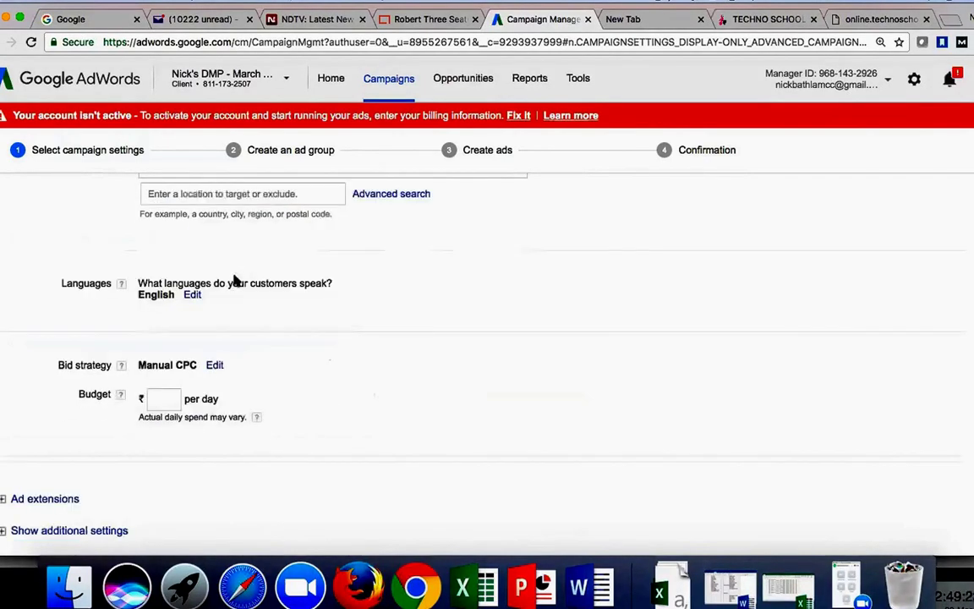
left_click(191, 296)
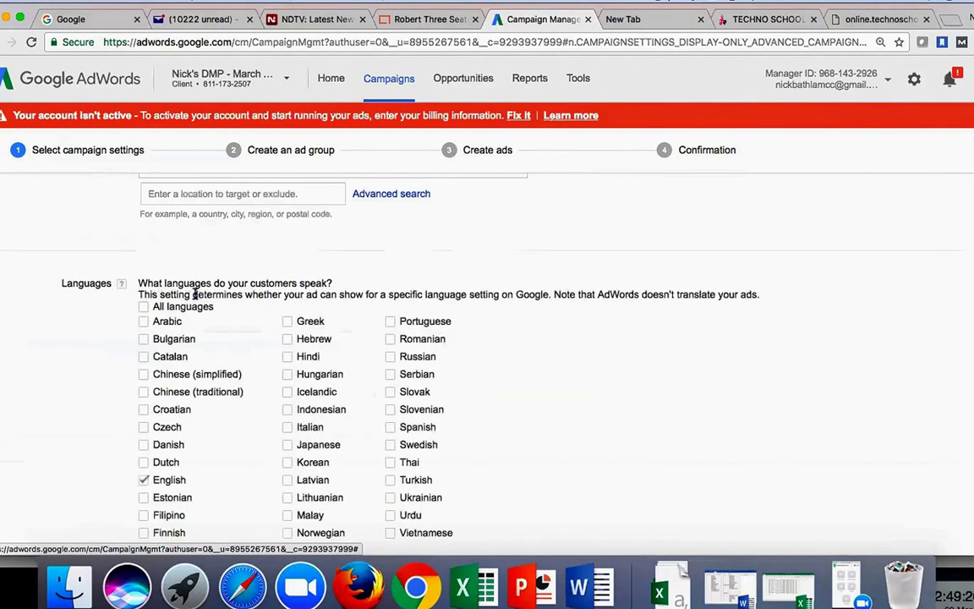
scroll(262, 397, "down", 3)
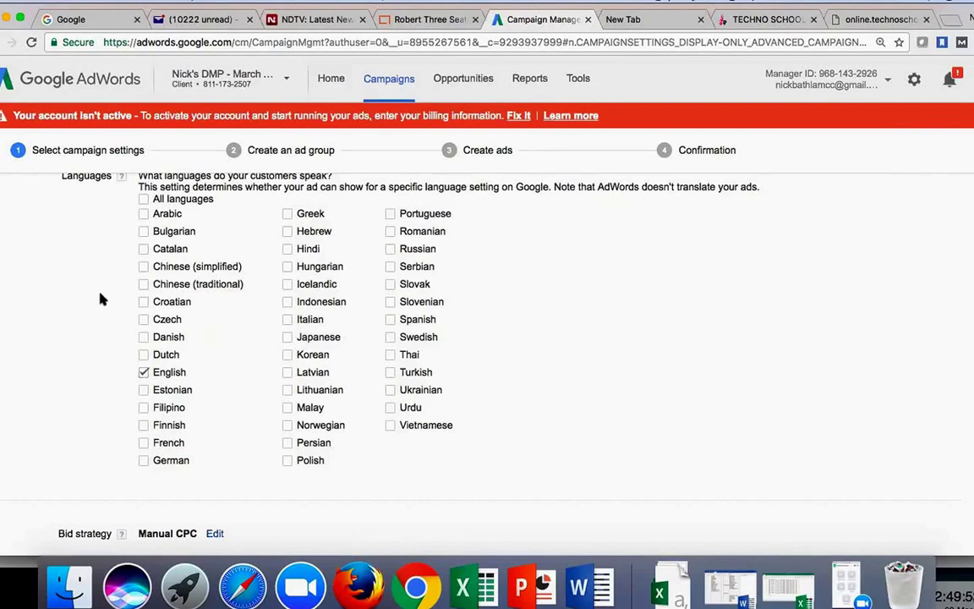
scroll(104, 298, "up", 3)
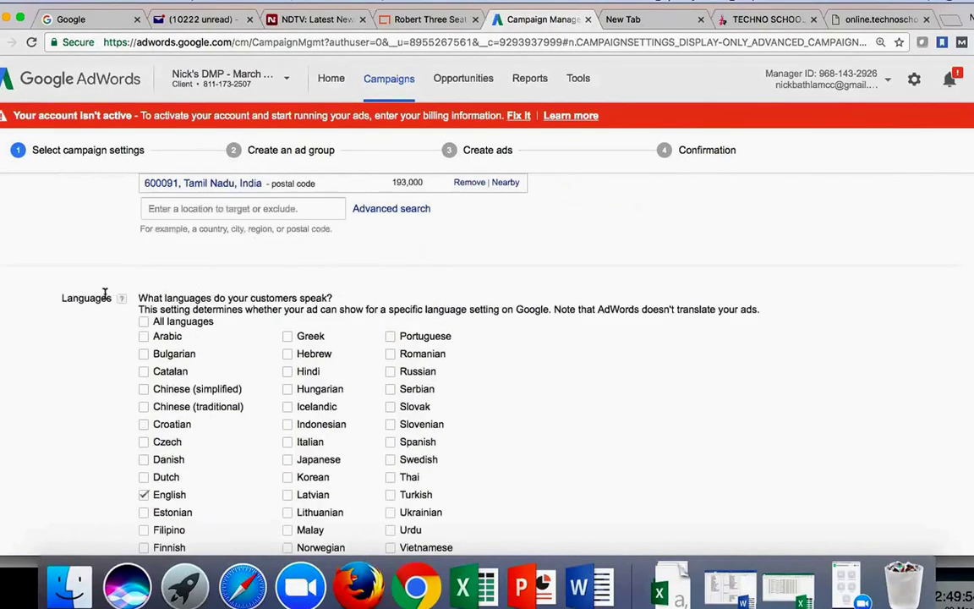
scroll(105, 298, "down", 1)
- Choose Manual CPC as the bid strategy and set the budget to ₹200 per day
scroll(105, 299, "down", 10)
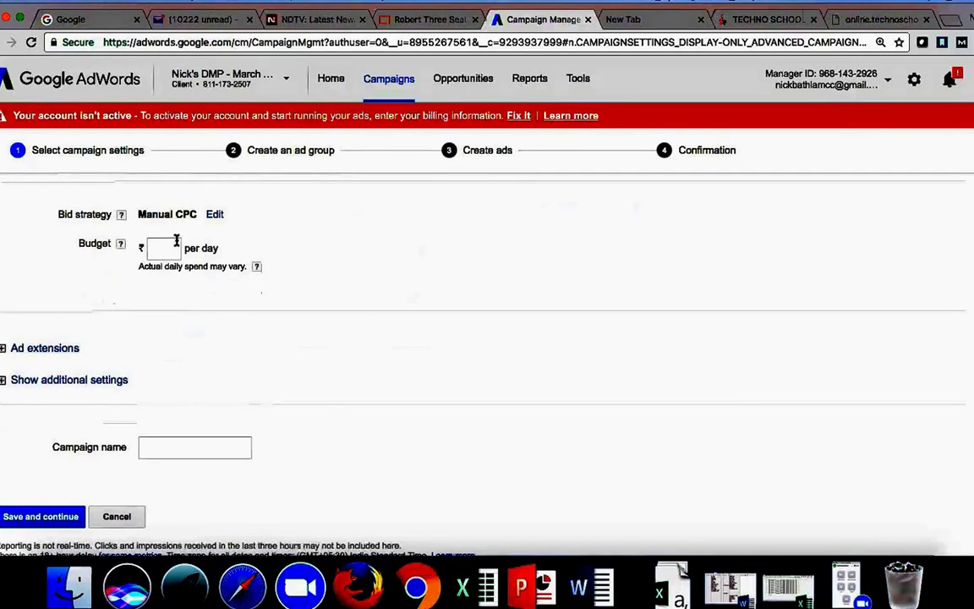
left_click(215, 215)
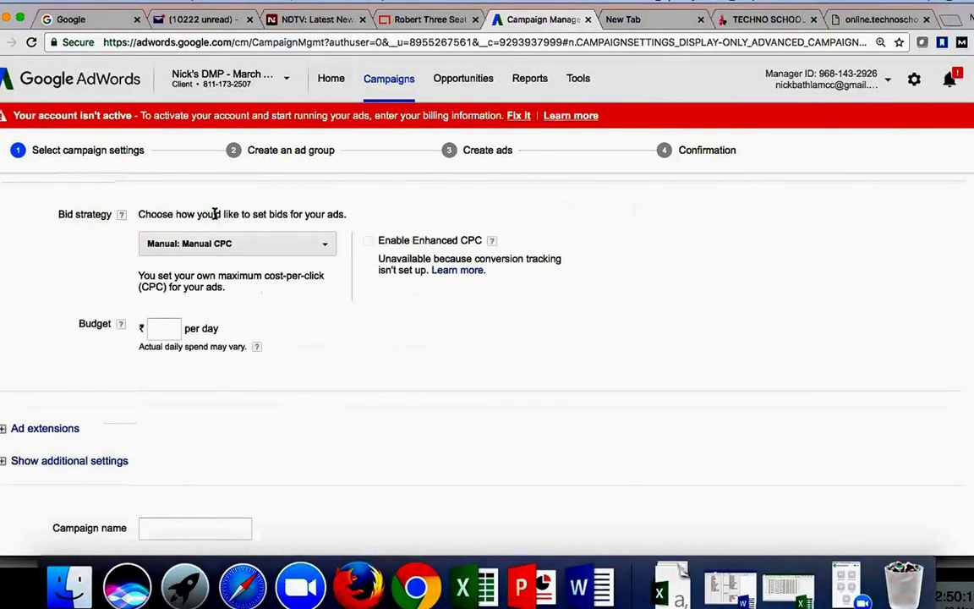
left_click(258, 245)
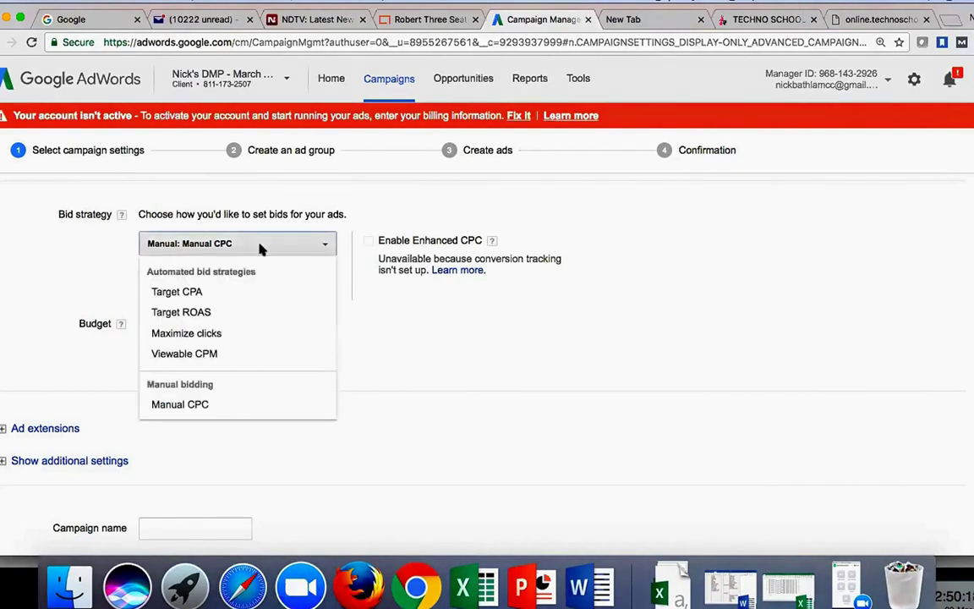
left_click(223, 406)
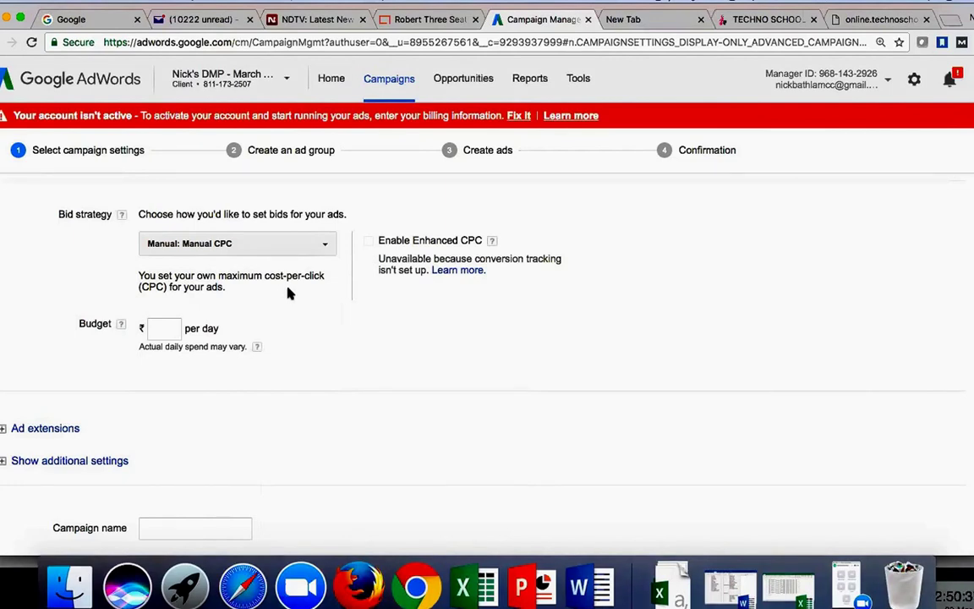
left_click(155, 329)
type("200")
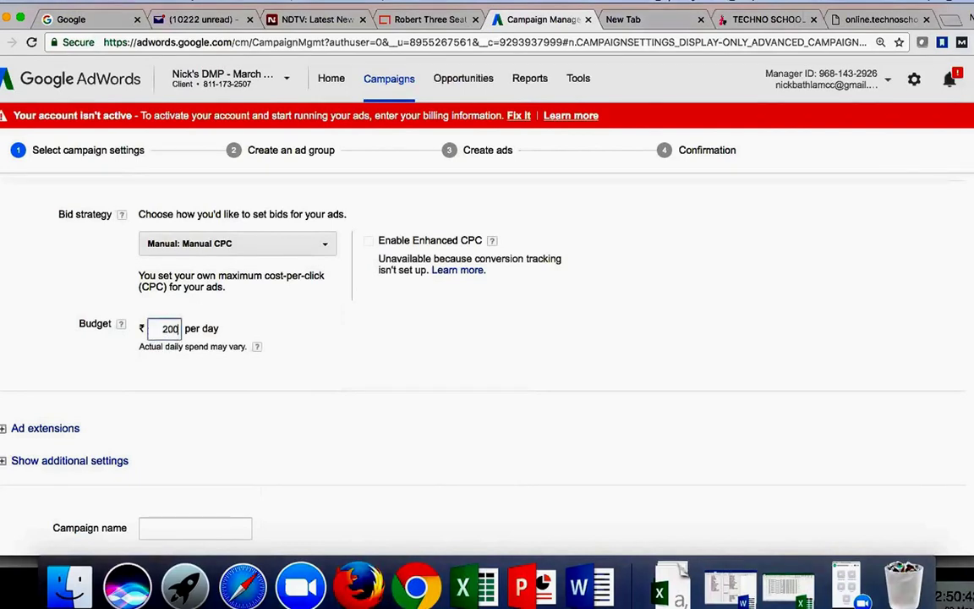
- Expand the ad extensions section below the budget to show the location and call options
scroll(354, 360, "down", 3)
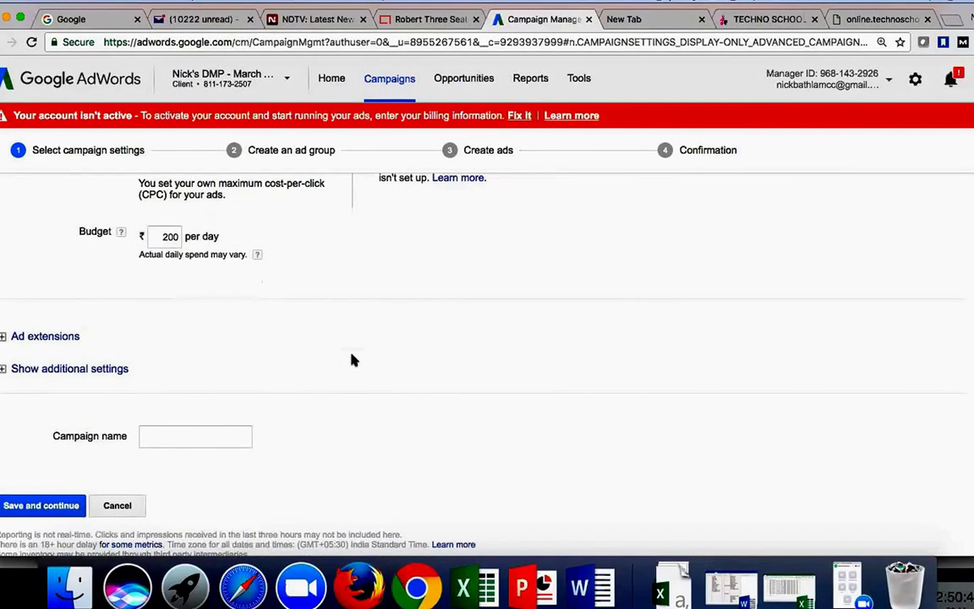
scroll(354, 360, "up", 5)
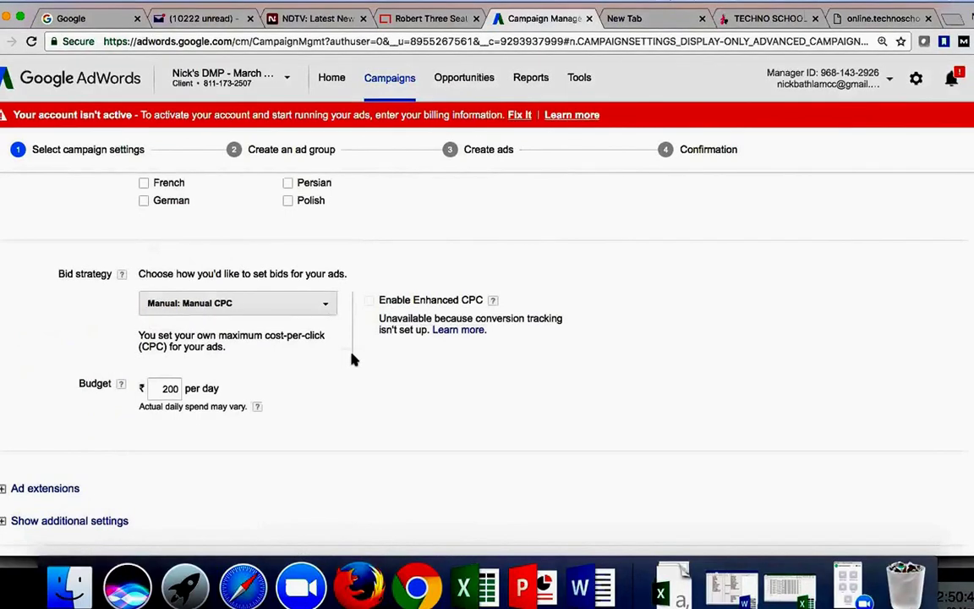
scroll(353, 360, "down", 6)
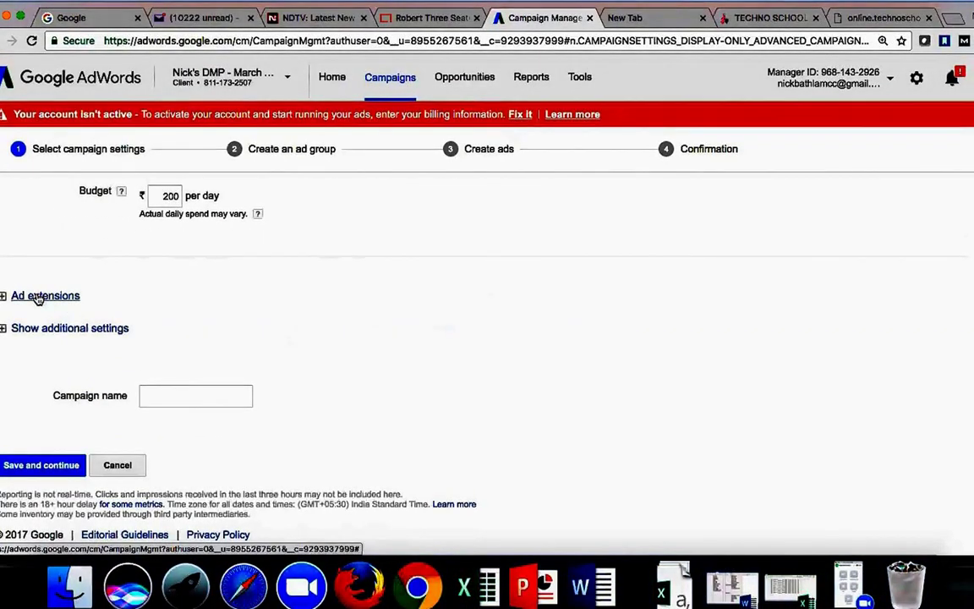
left_click(38, 296)
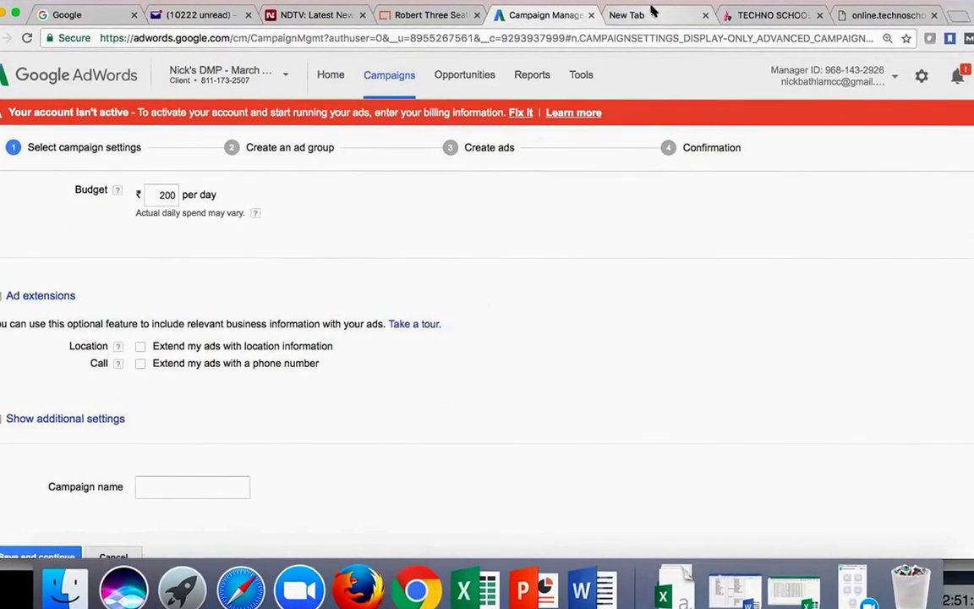
- Search Google for "location extension" in the empty browser tab
left_click(649, 17)
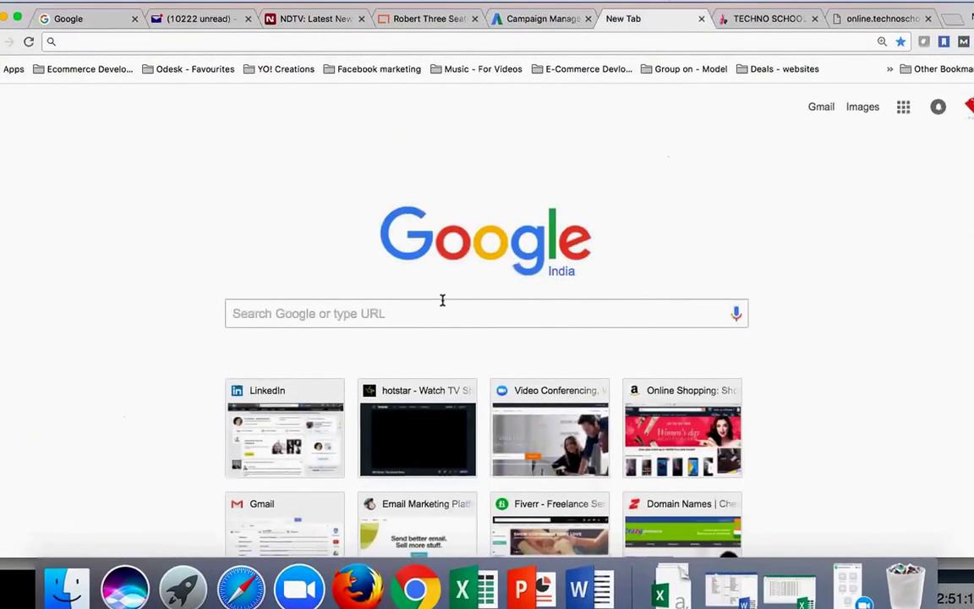
left_click(442, 312)
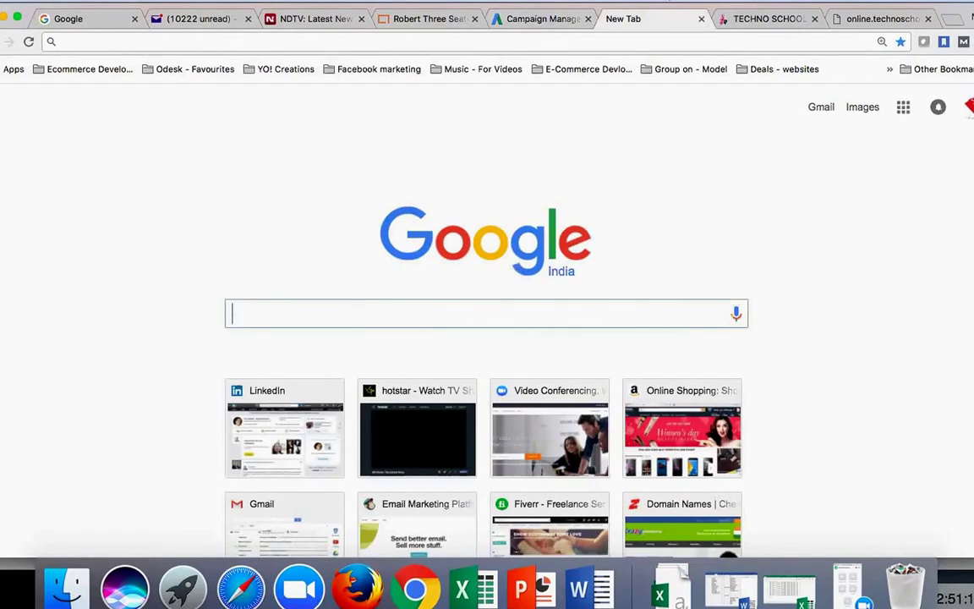
type("loca")
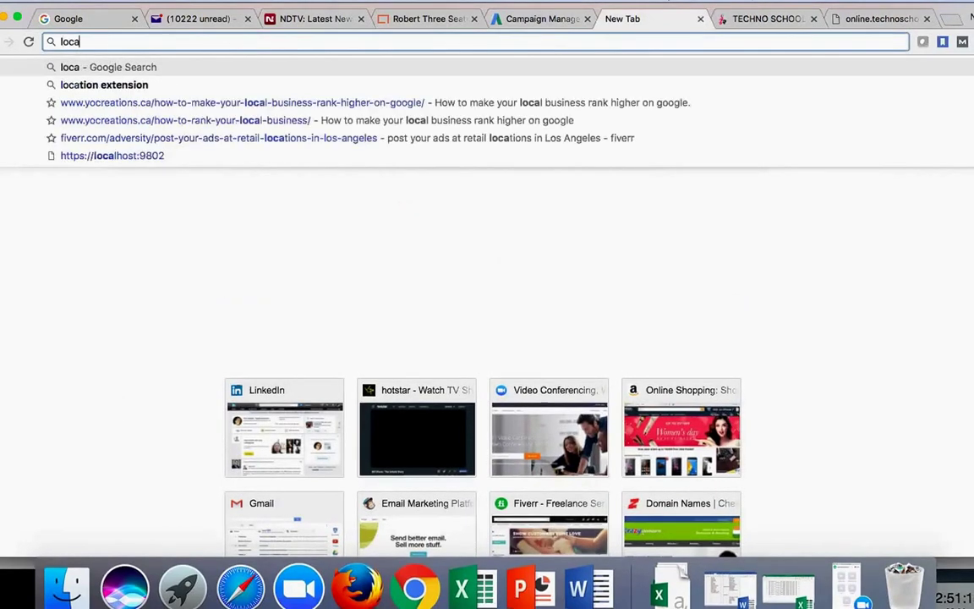
type("tion extens")
key("BackSpace")
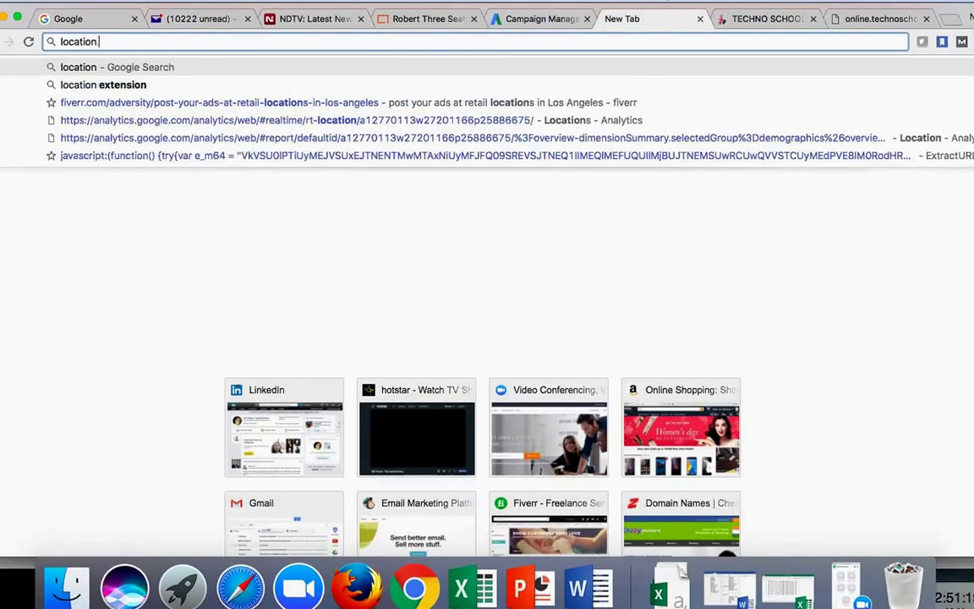
key("Down")
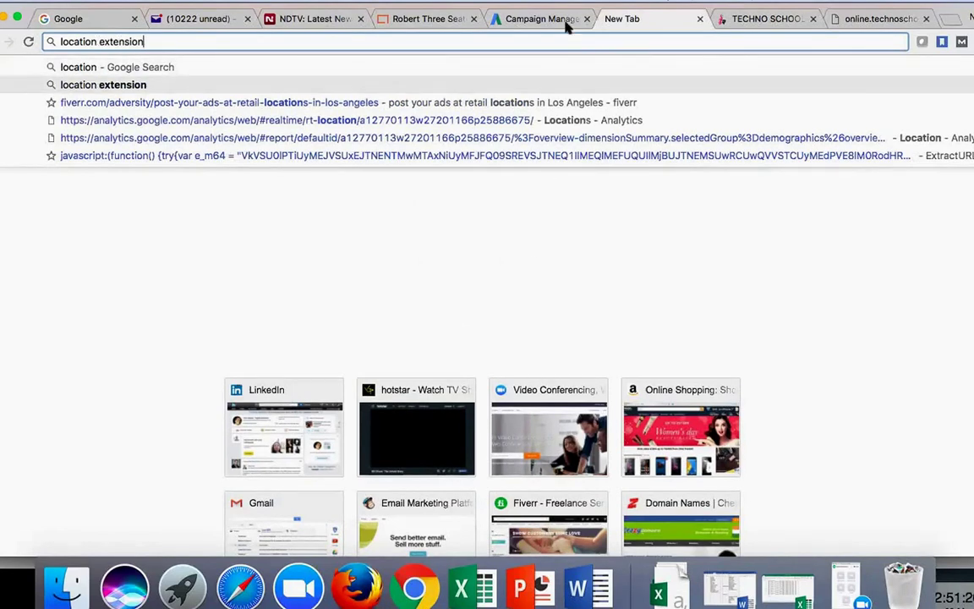
key("Return")
- Open the Panda Costume At Walmart ad example from the image results for location extension
key("ctrl+shift+Tab")
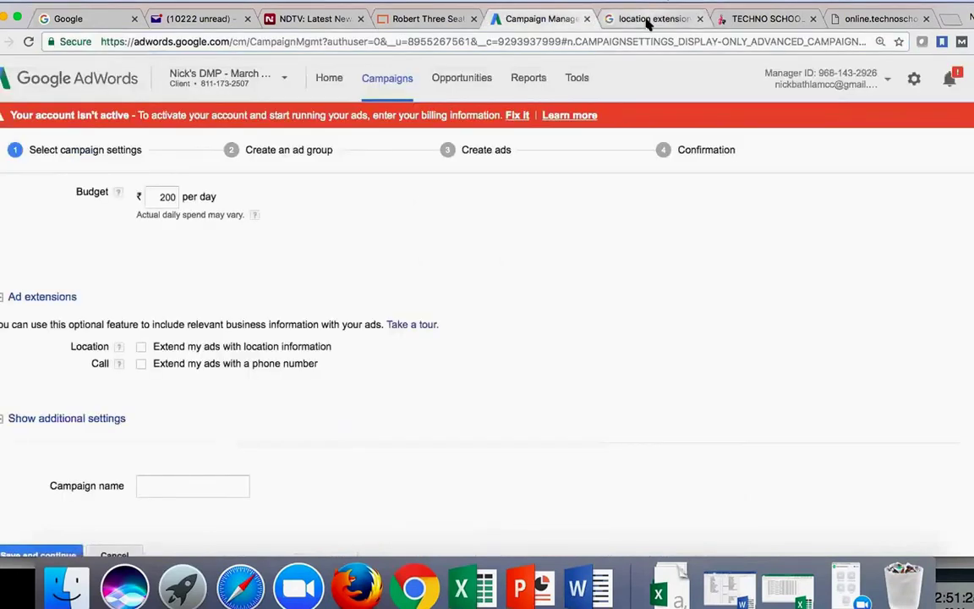
left_click(648, 19)
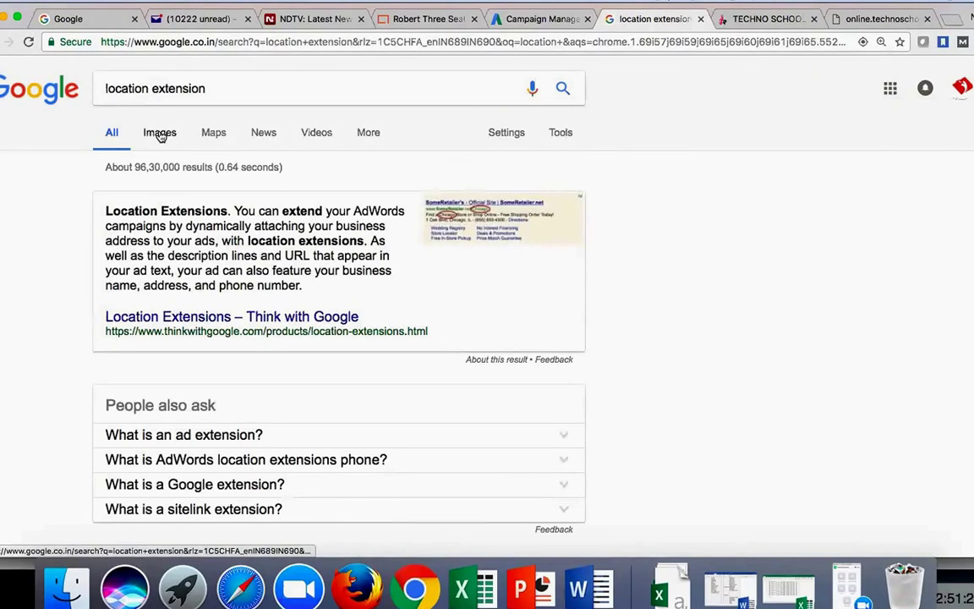
left_click(160, 135)
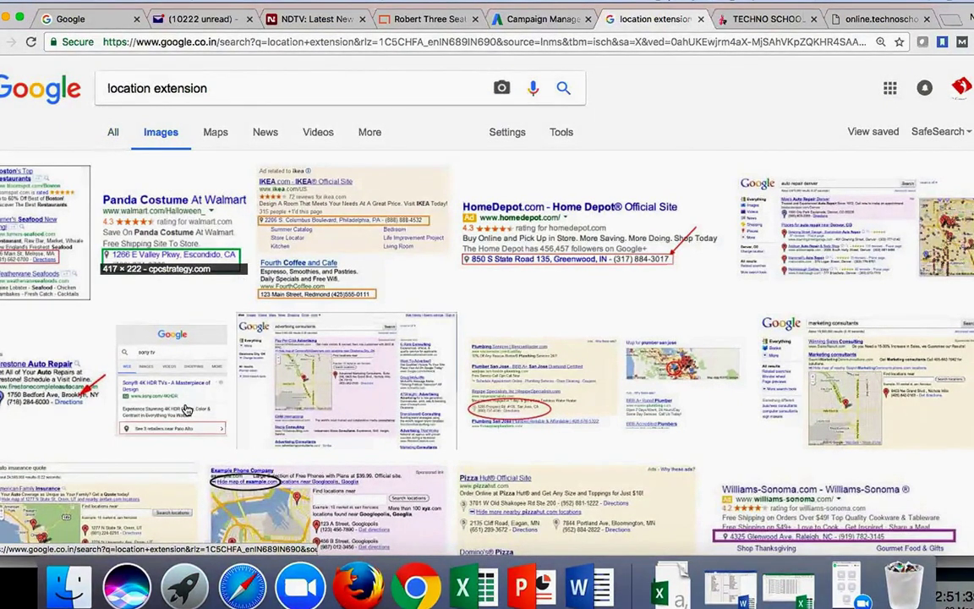
left_click(198, 298)
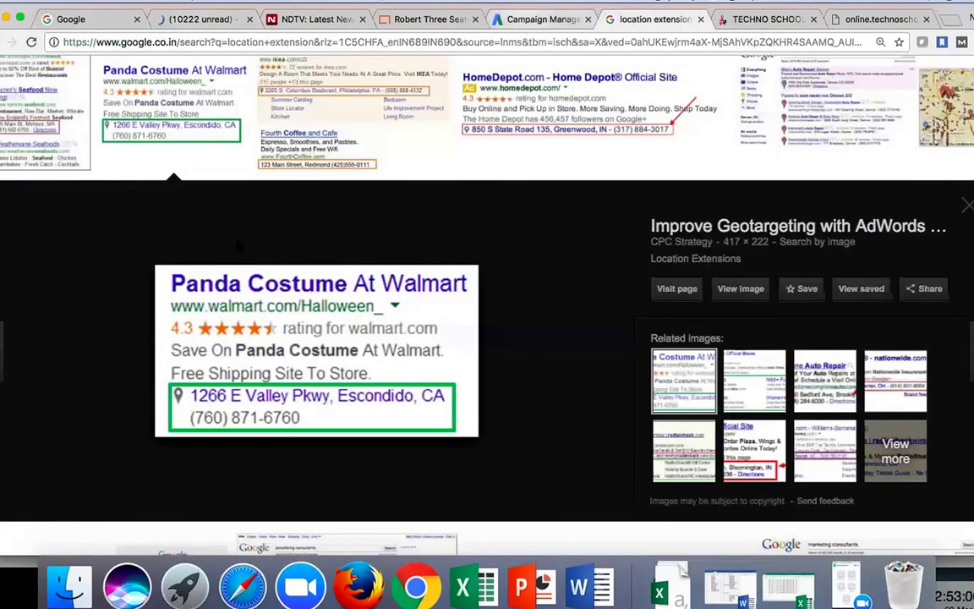
- Return to the AdWords campaign and switch the extension with location information on and off again
left_click(542, 18)
left_click(144, 346)
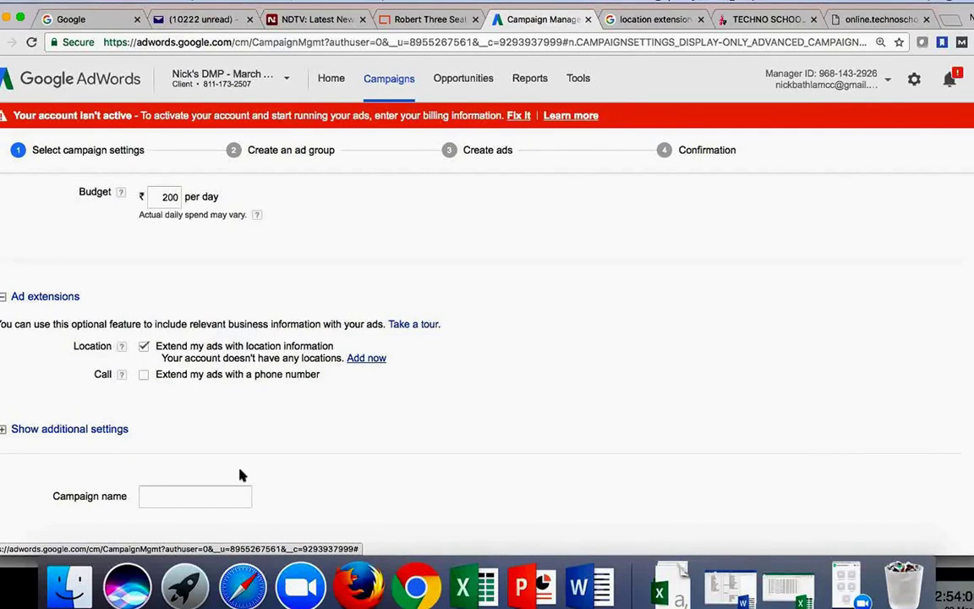
left_click(144, 348)
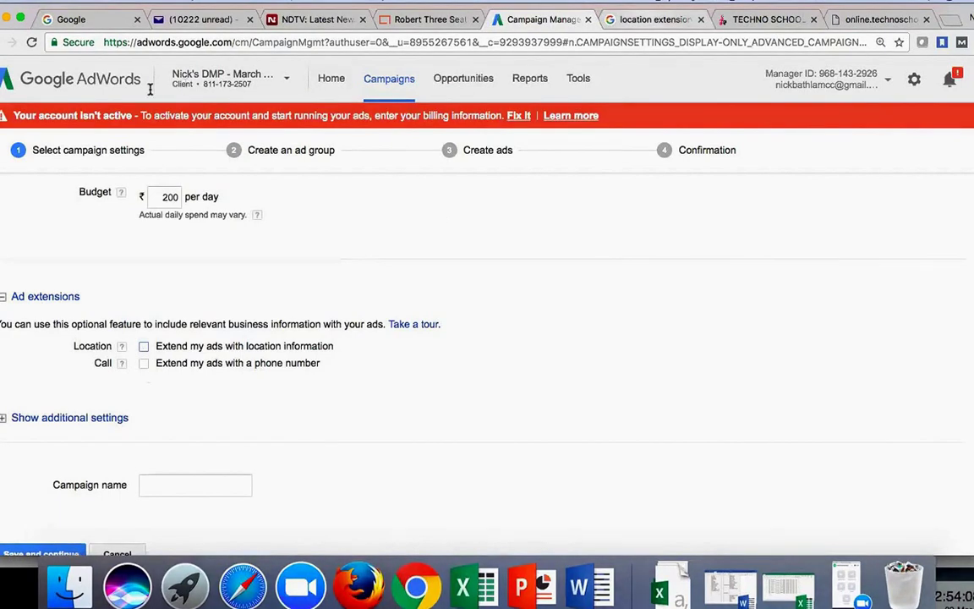
- Switch to the Google image results and change the search to "call extension"
key("ctrl+Tab")
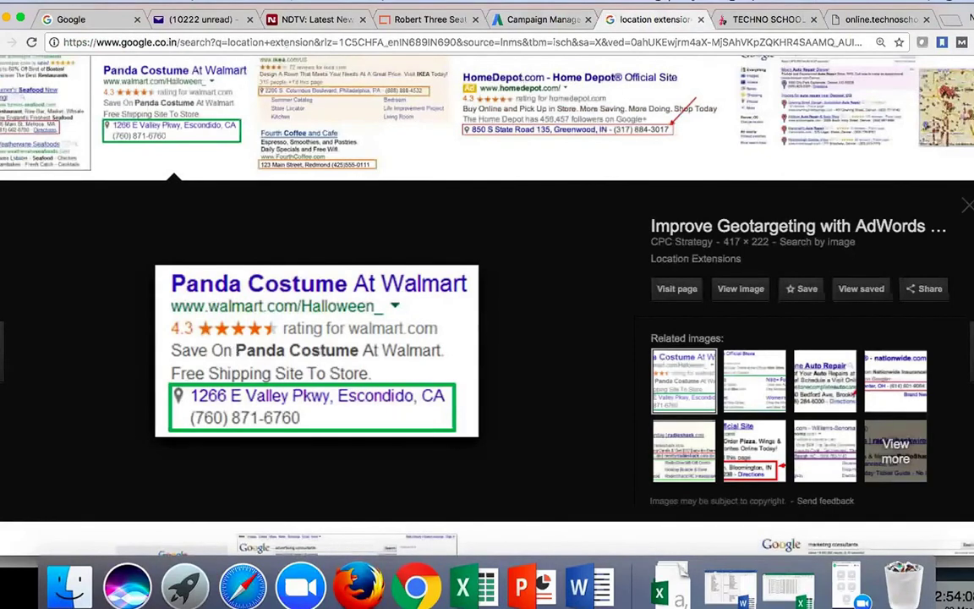
scroll(487, 339, "up", 3)
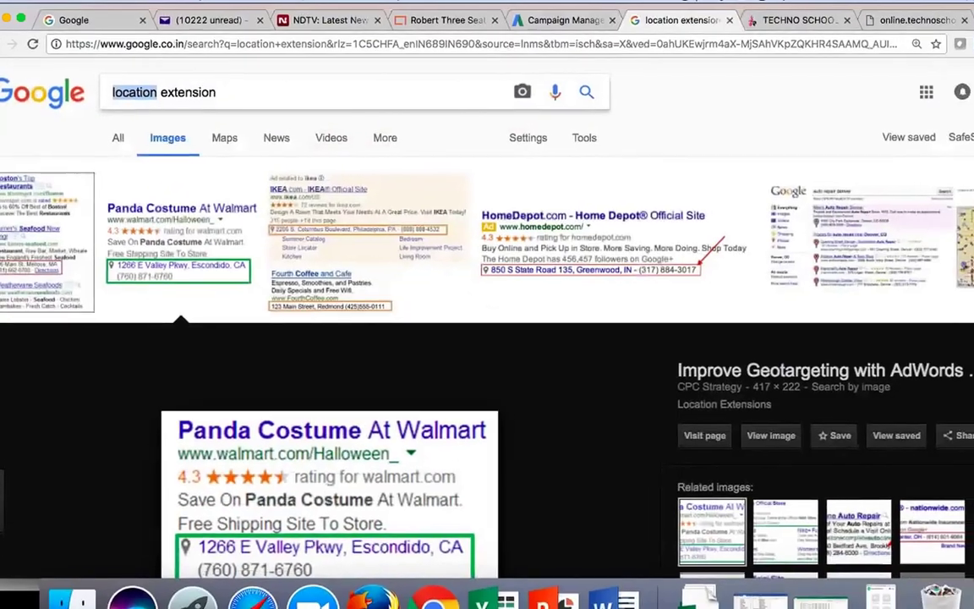
type("call")
key("Return")
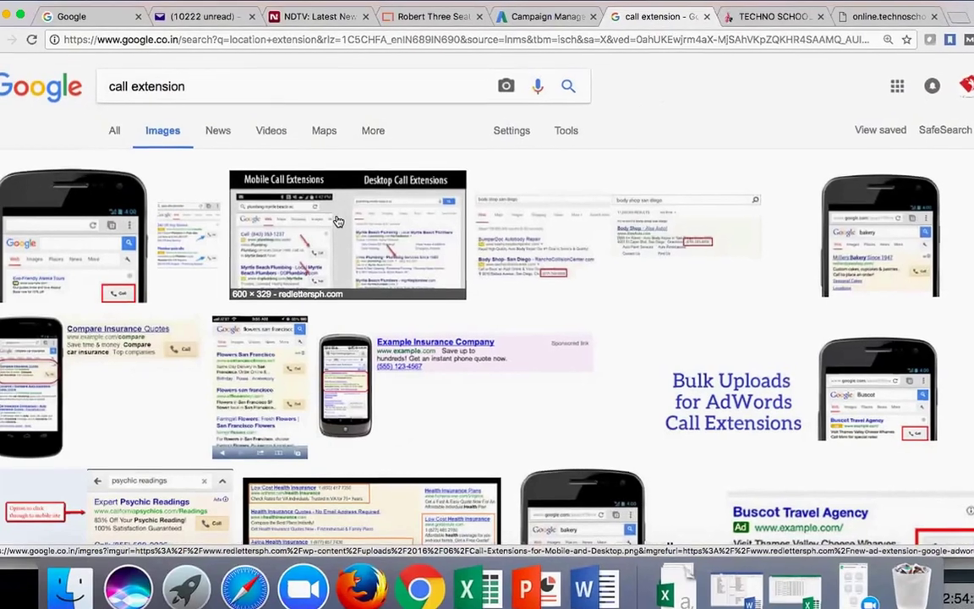
- Examine the mobile and desktop call extensions example and the Till Roll King ad example in the image results
left_click(343, 232)
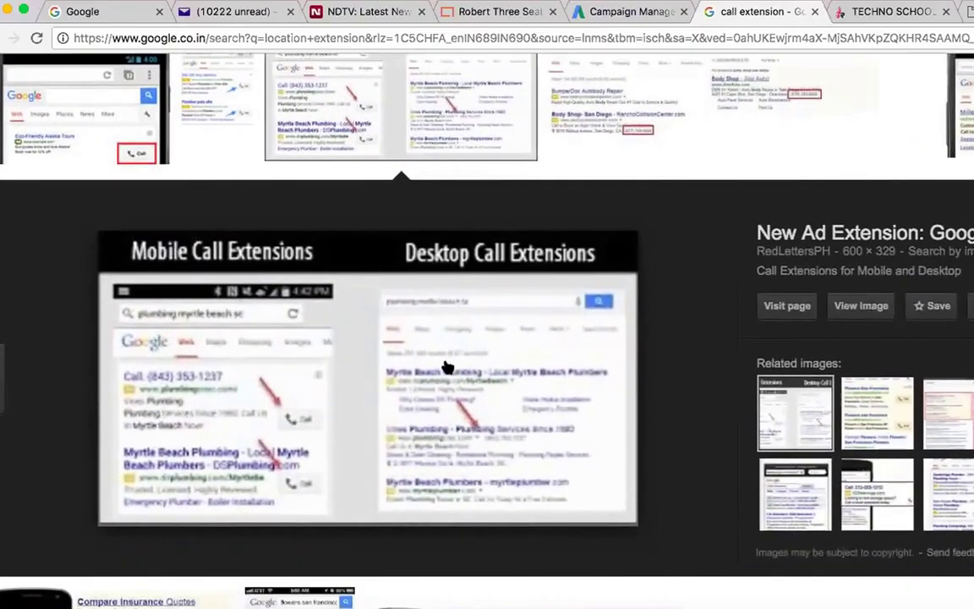
scroll(449, 326, "down", 5)
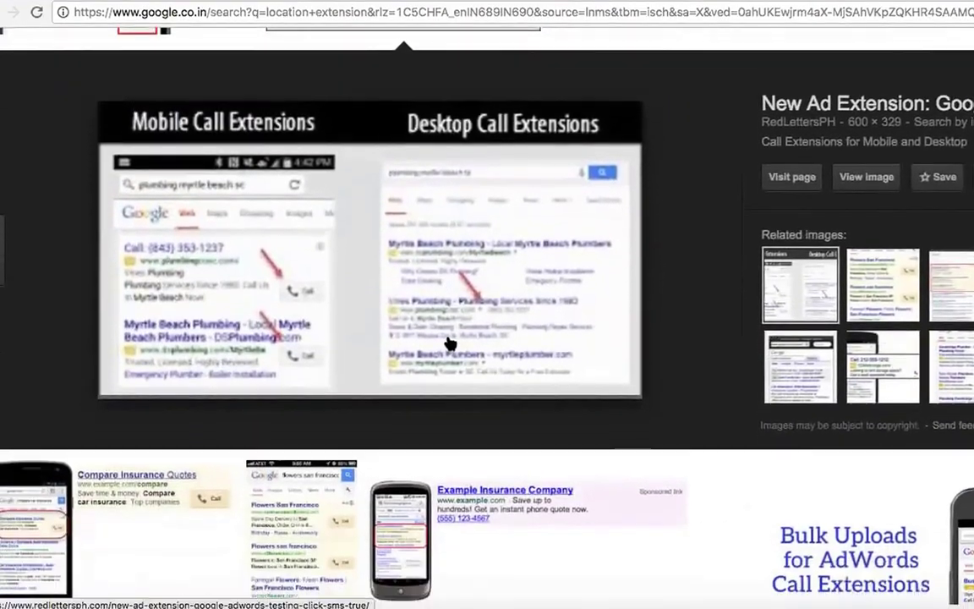
scroll(451, 334, "down", 5)
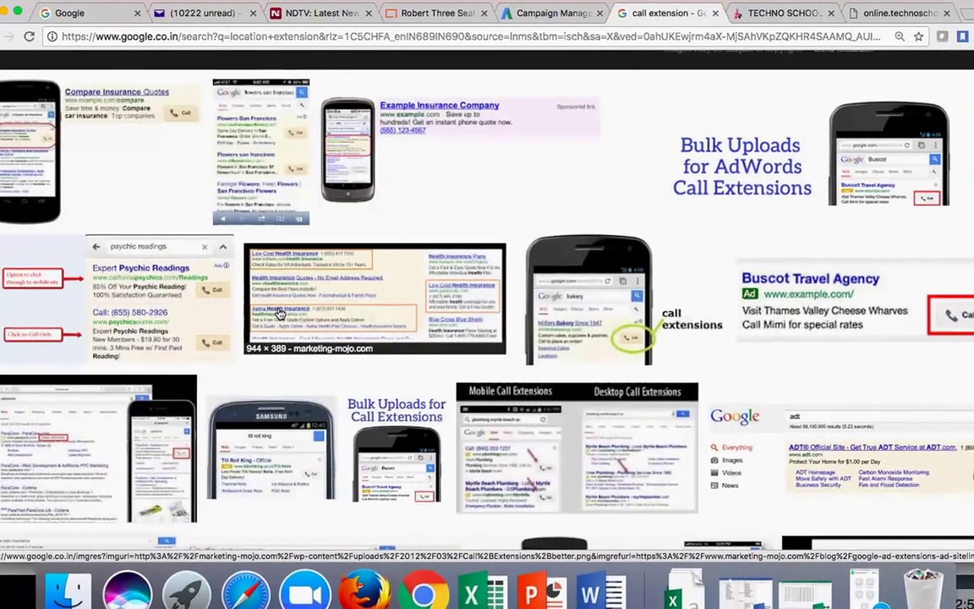
scroll(283, 317, "down", 3)
left_click(279, 313)
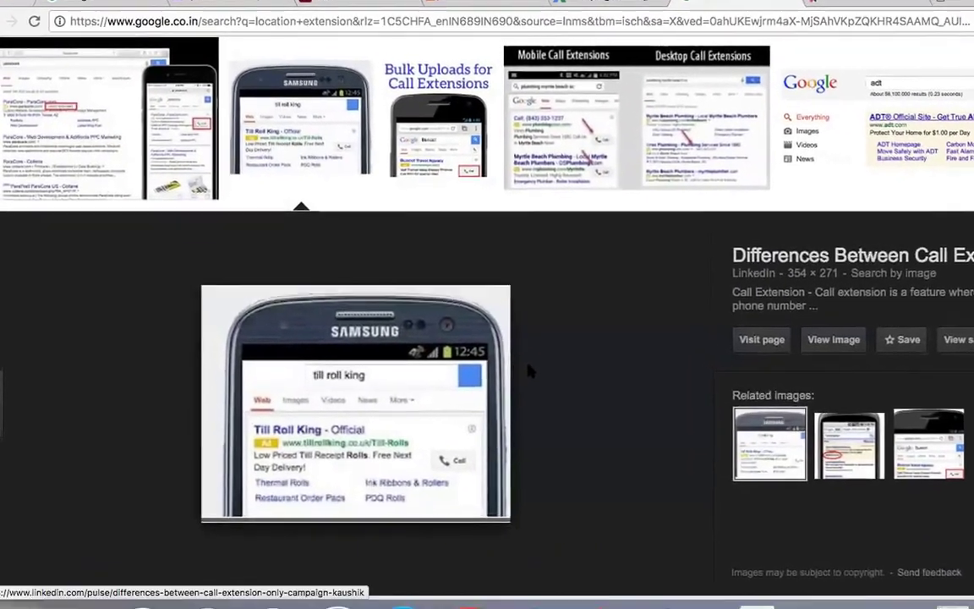
- Return to the AdWords campaign and expand the additional settings below the ad extensions
scroll(507, 376, "down", 3)
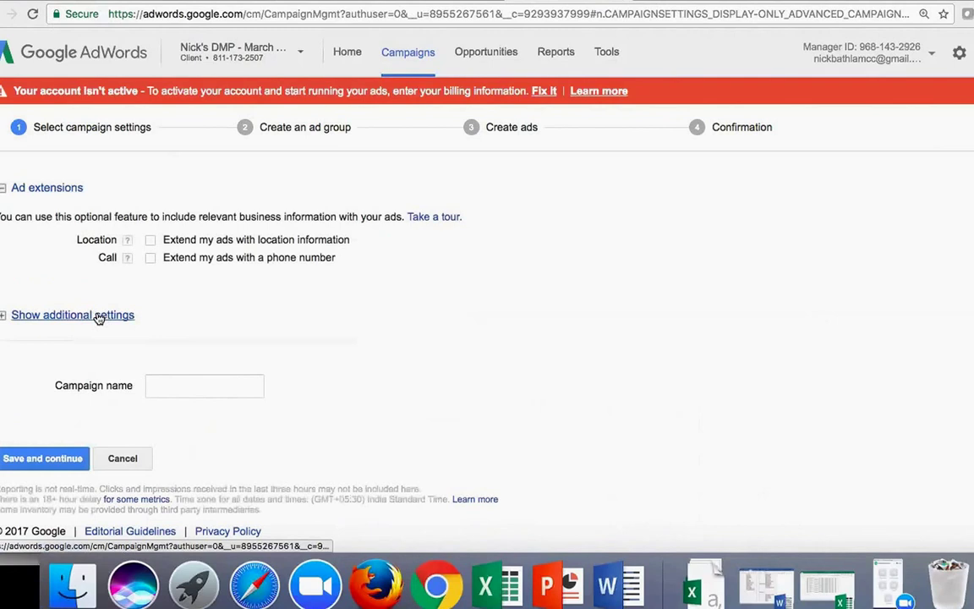
left_click(99, 318)
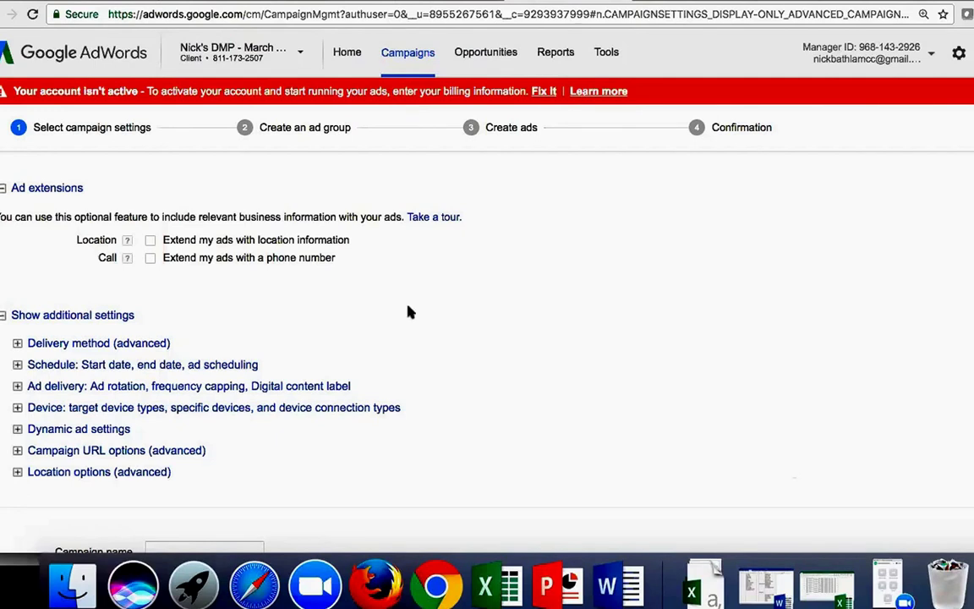
scroll(378, 327, "up", 7)
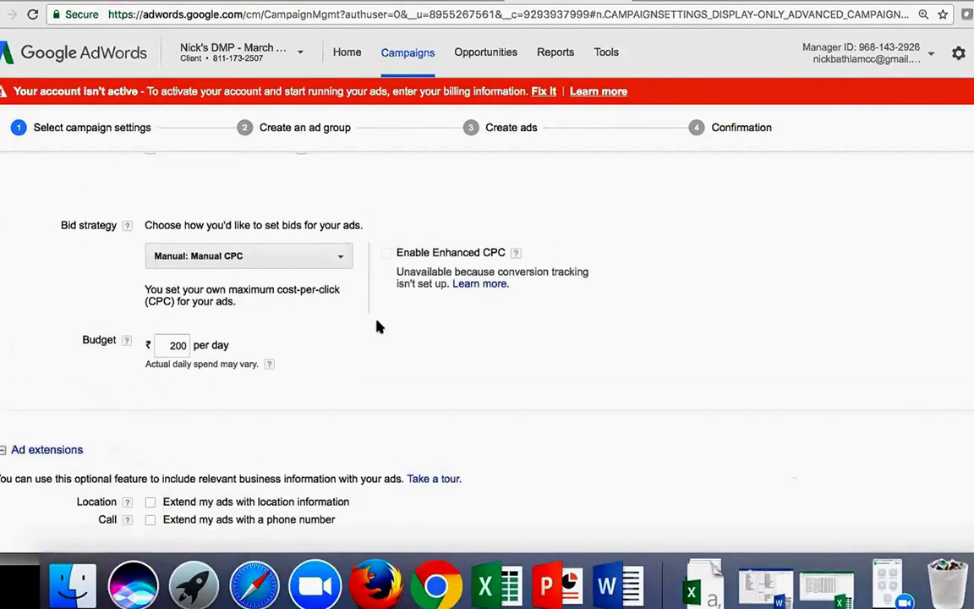
scroll(378, 327, "up", 3)
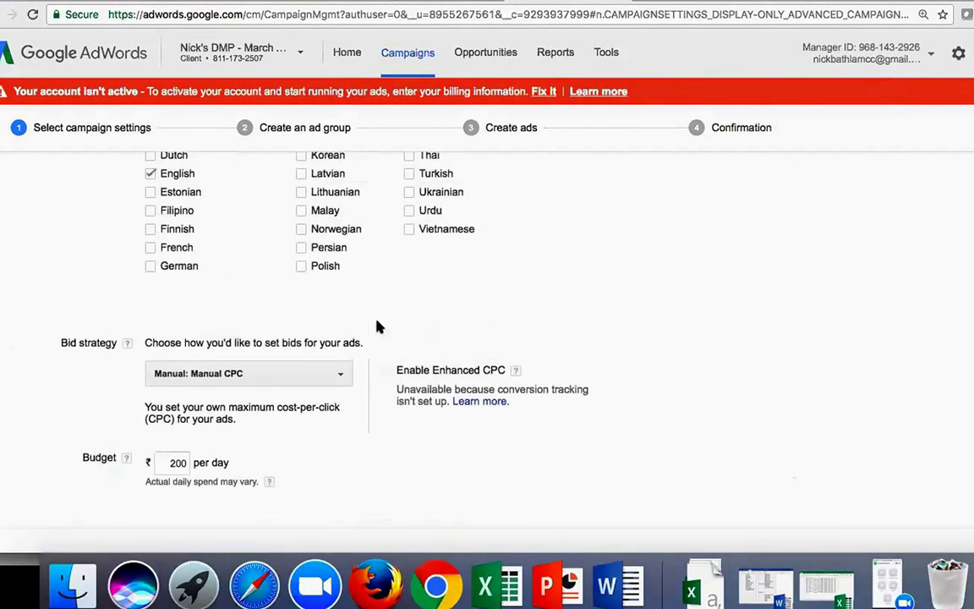
- Review the campaign settings from the marketing objective through locations, languages, bid strategy and budget to the additional settings
scroll(378, 328, "up", 3)
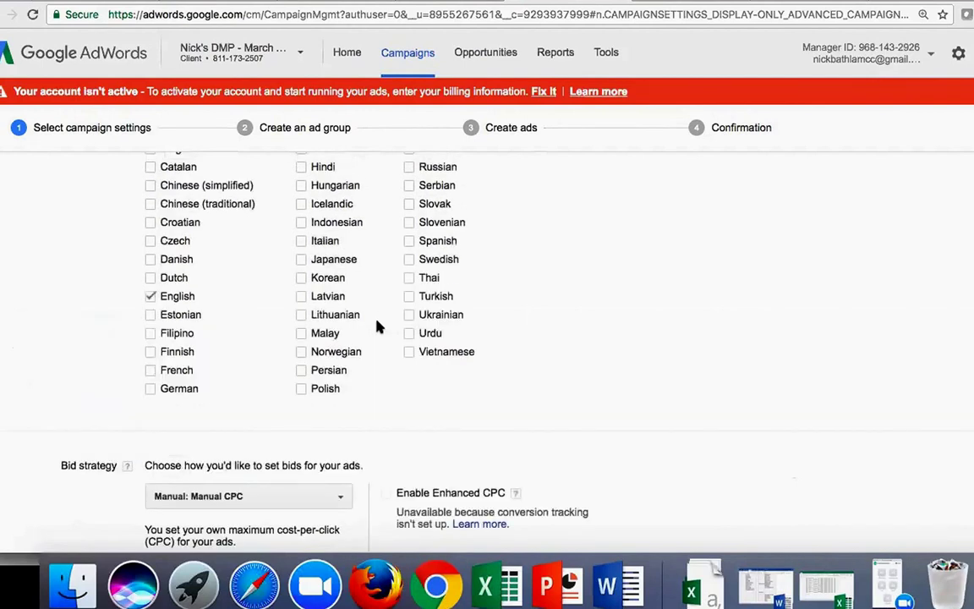
scroll(378, 327, "up", 9)
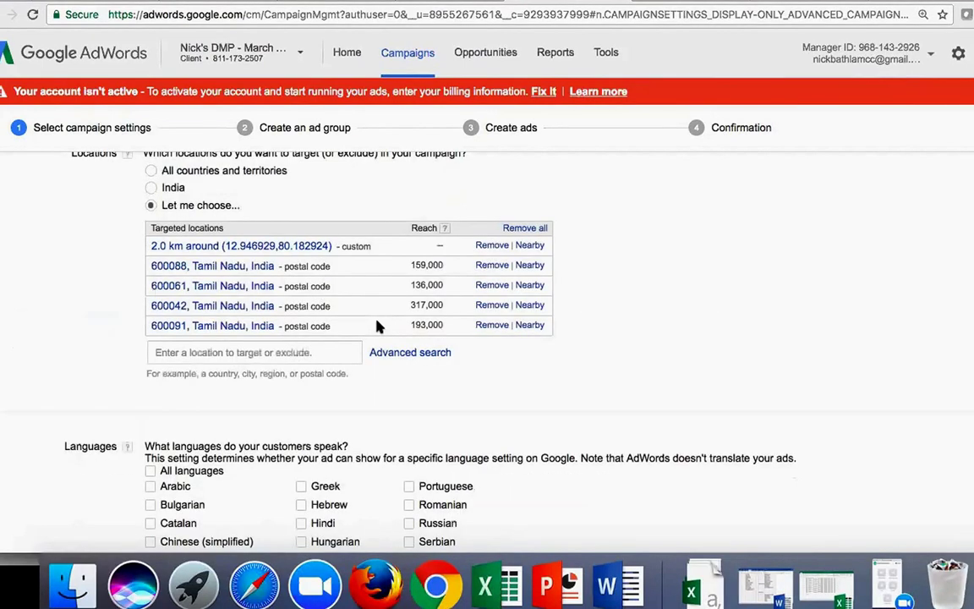
scroll(378, 327, "up", 10)
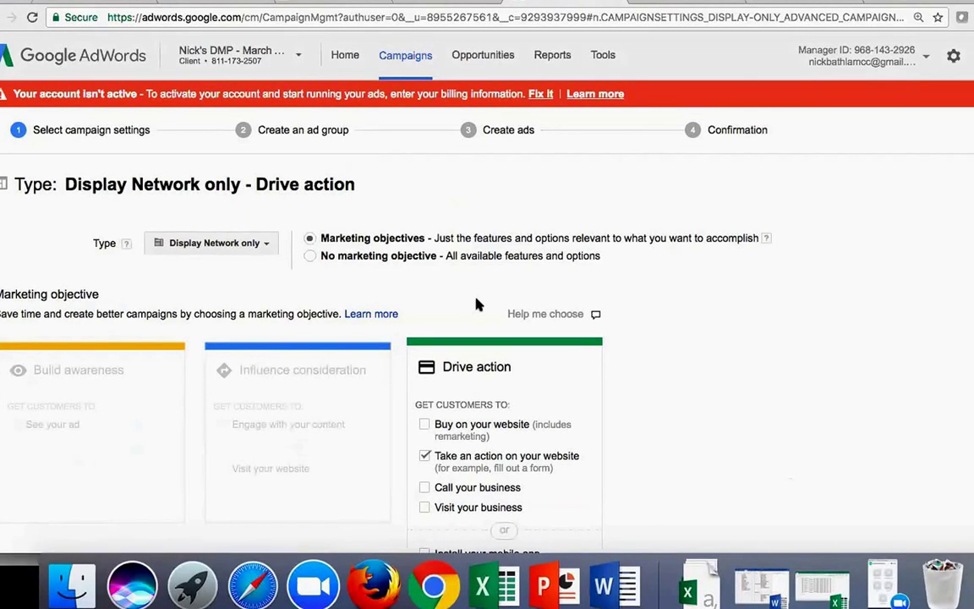
scroll(478, 246, "down", 4)
scroll(321, 415, "down", 2)
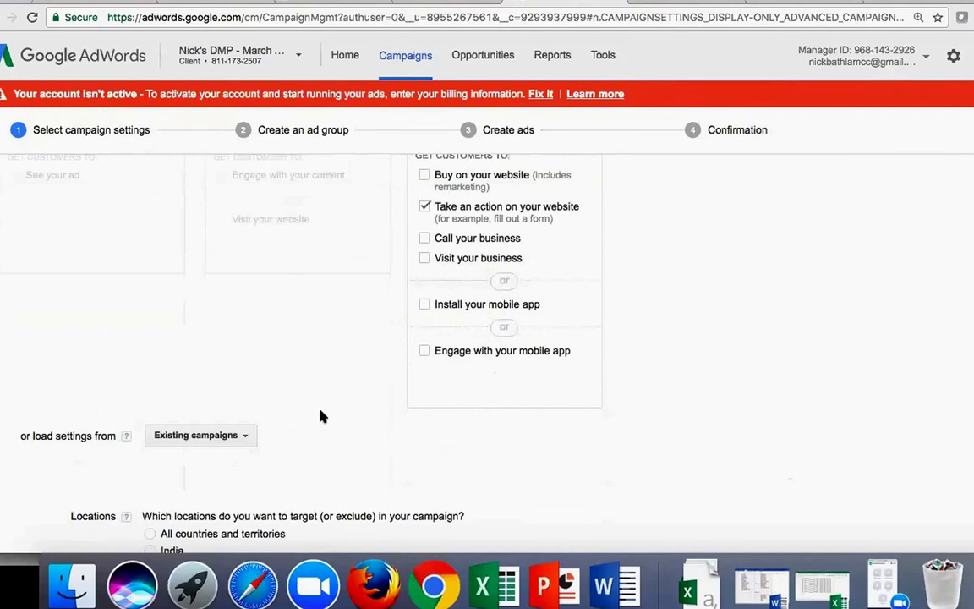
scroll(321, 415, "down", 4)
scroll(310, 402, "down", 3)
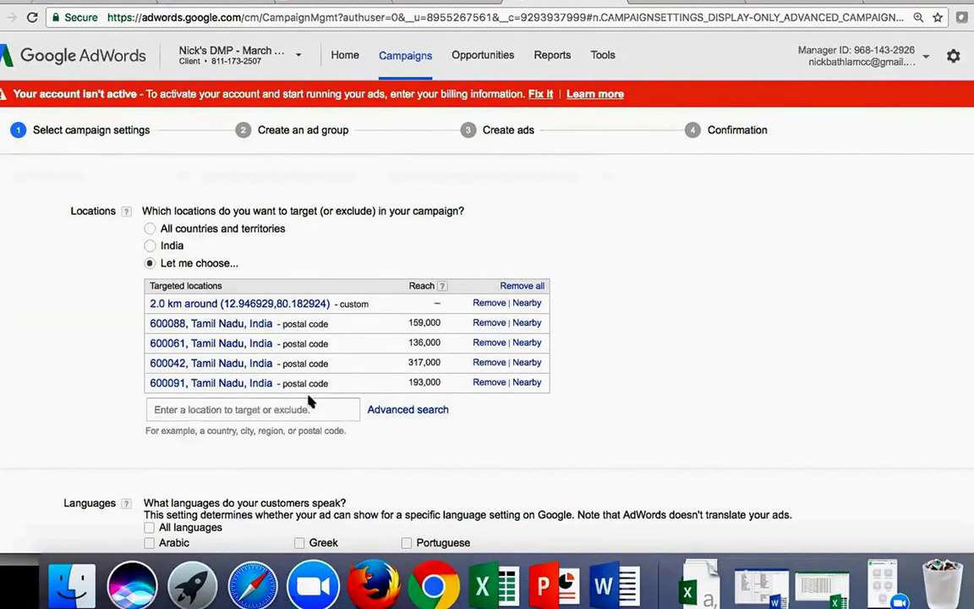
scroll(310, 402, "down", 3)
scroll(310, 403, "down", 5)
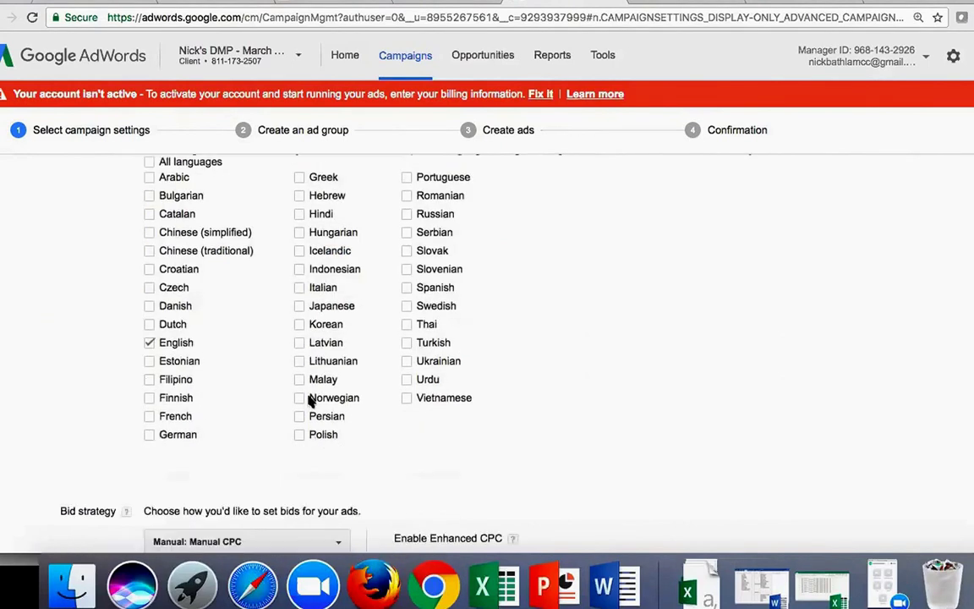
scroll(310, 403, "down", 1)
scroll(309, 397, "down", 3)
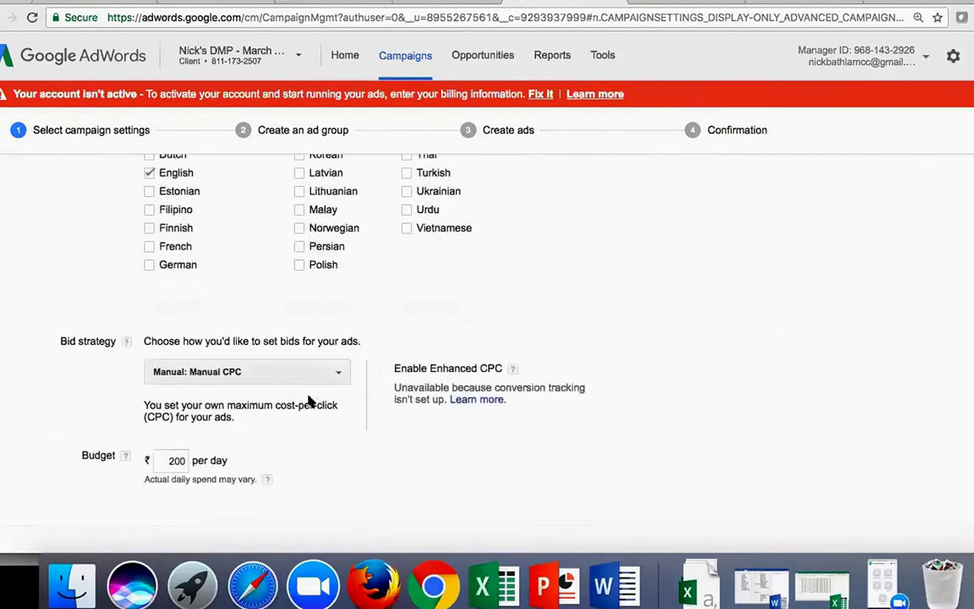
scroll(300, 228, "down", 3)
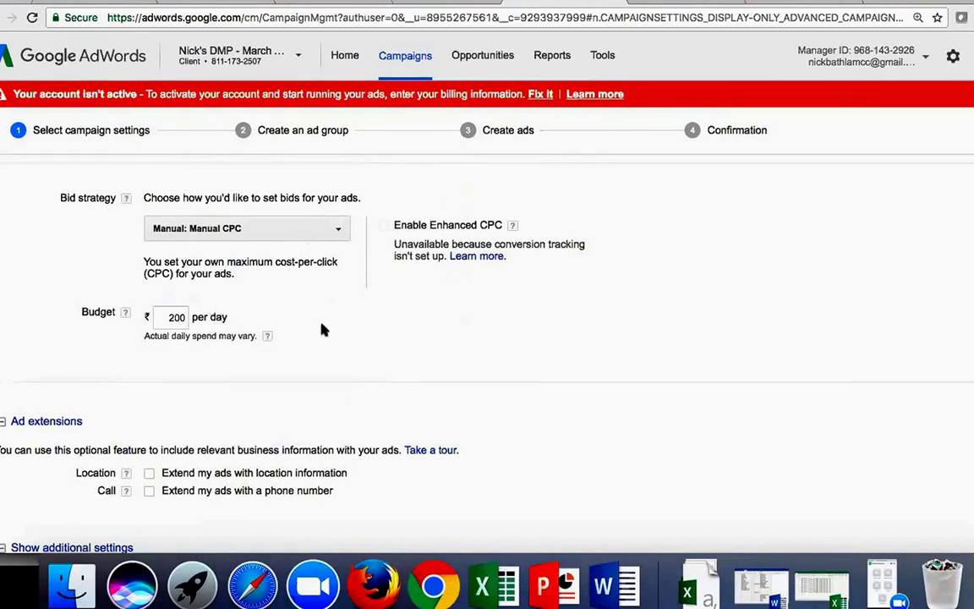
scroll(322, 328, "down", 3)
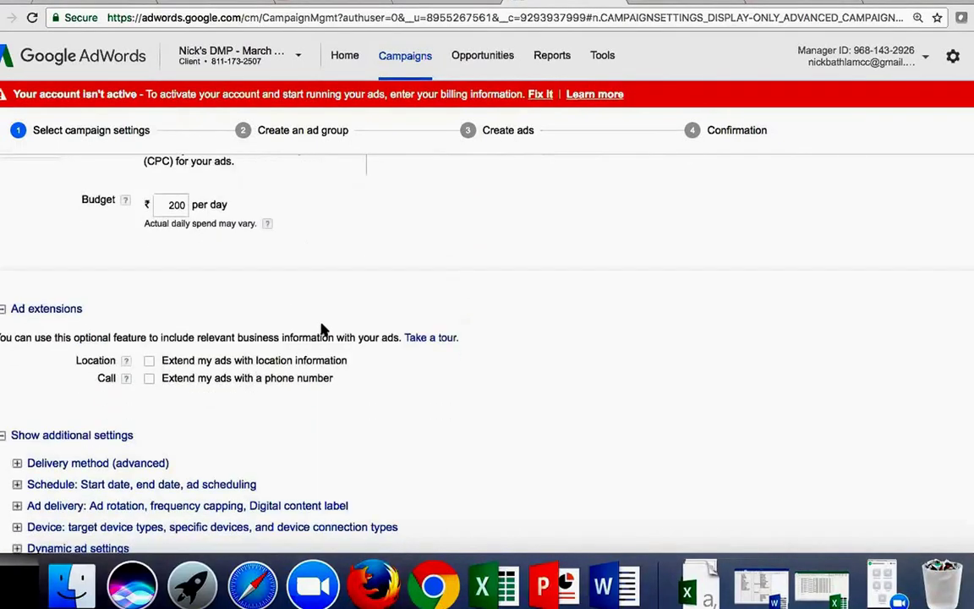
scroll(322, 328, "down", 2)
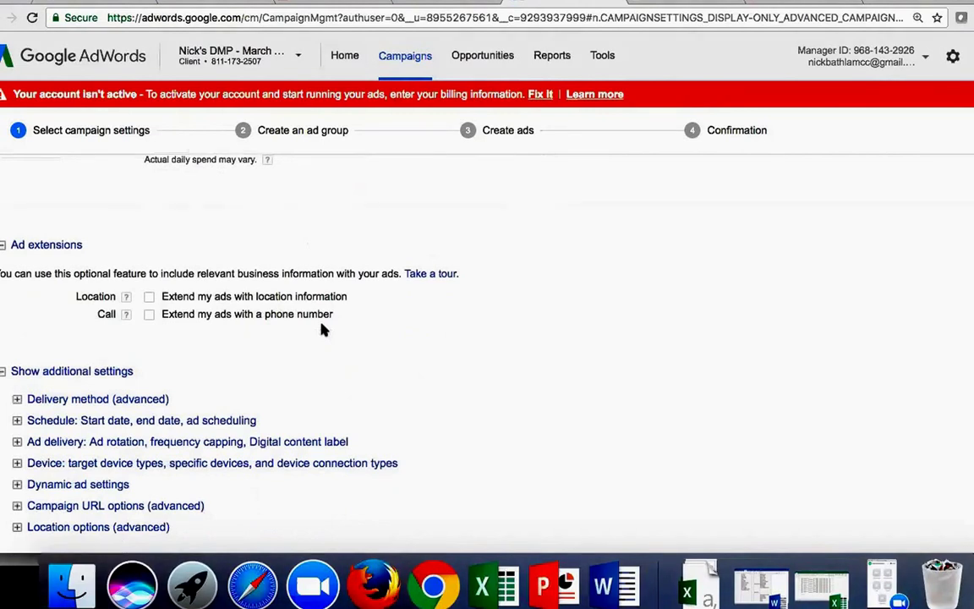
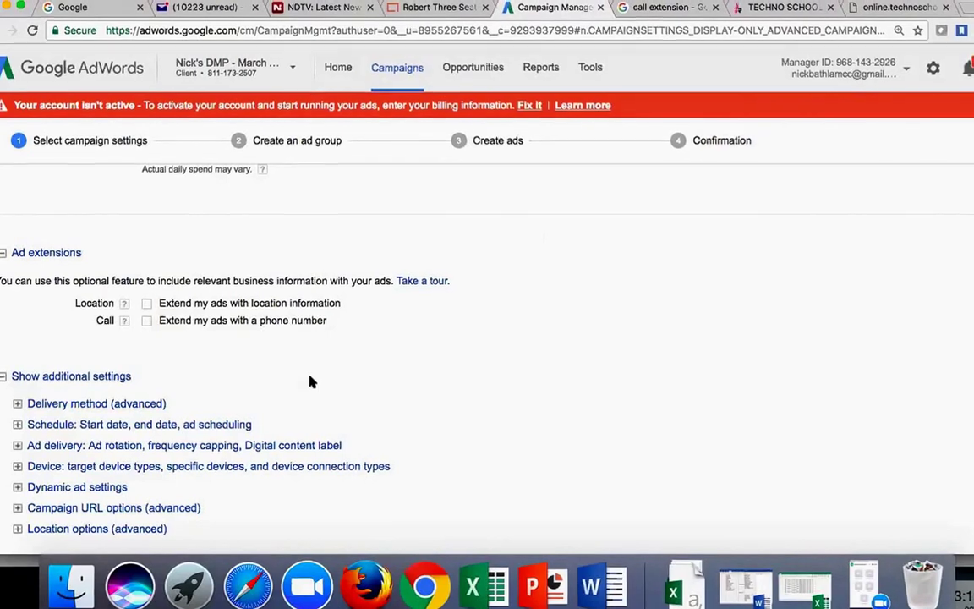
- View the Till Roll King call extension example in the Google image results again and return to the AdWords campaign
scroll(310, 382, "down", 1)
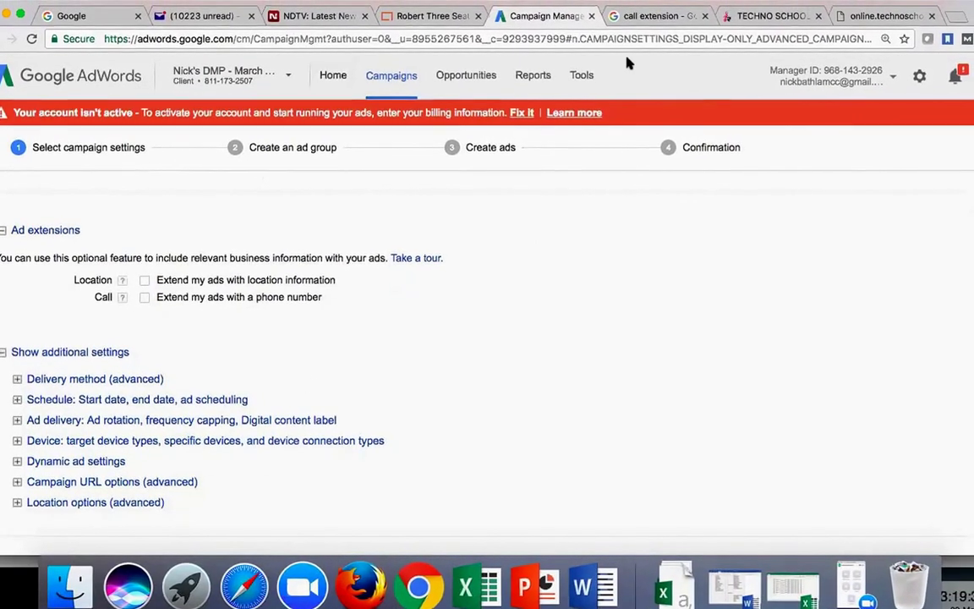
key("ctrl+Tab")
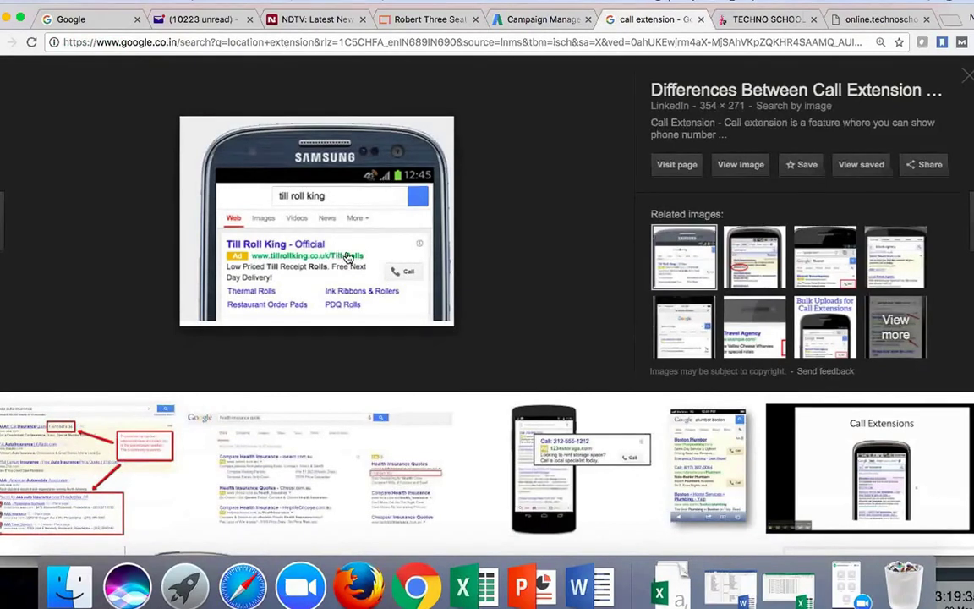
left_click(536, 26)
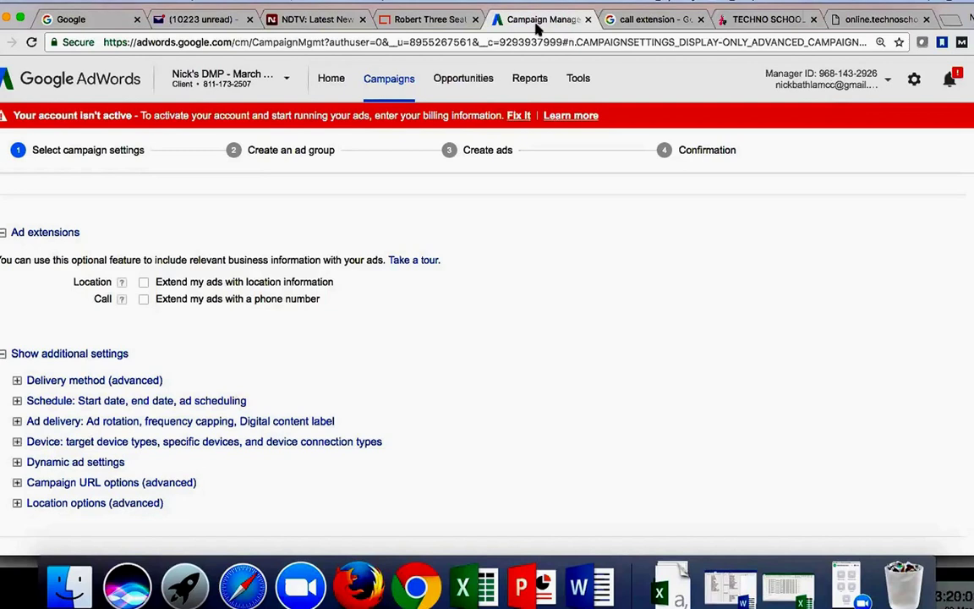
- Switch the phone number extension on and off again, and do the same with the location information extension
left_click(144, 299)
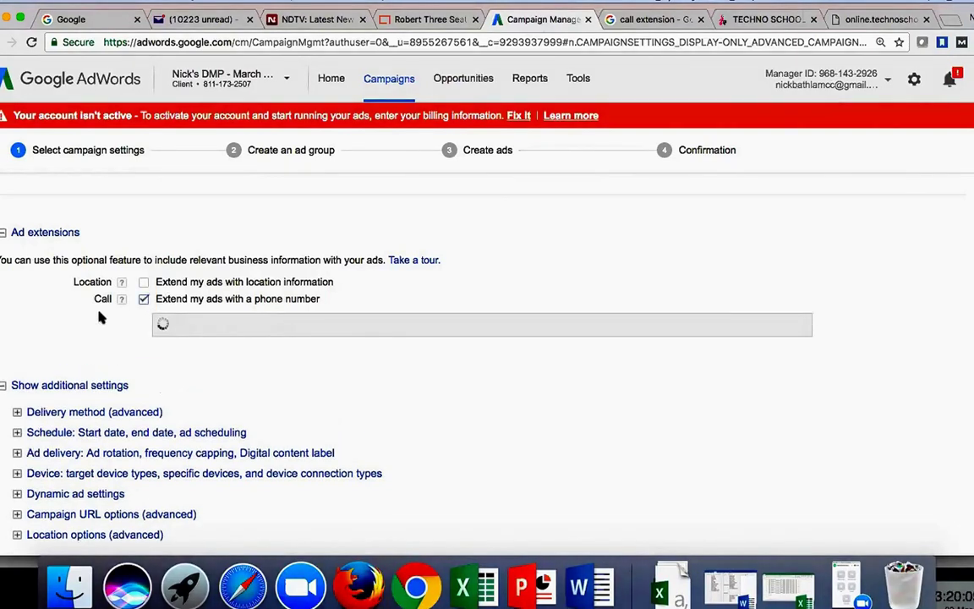
left_click(144, 300)
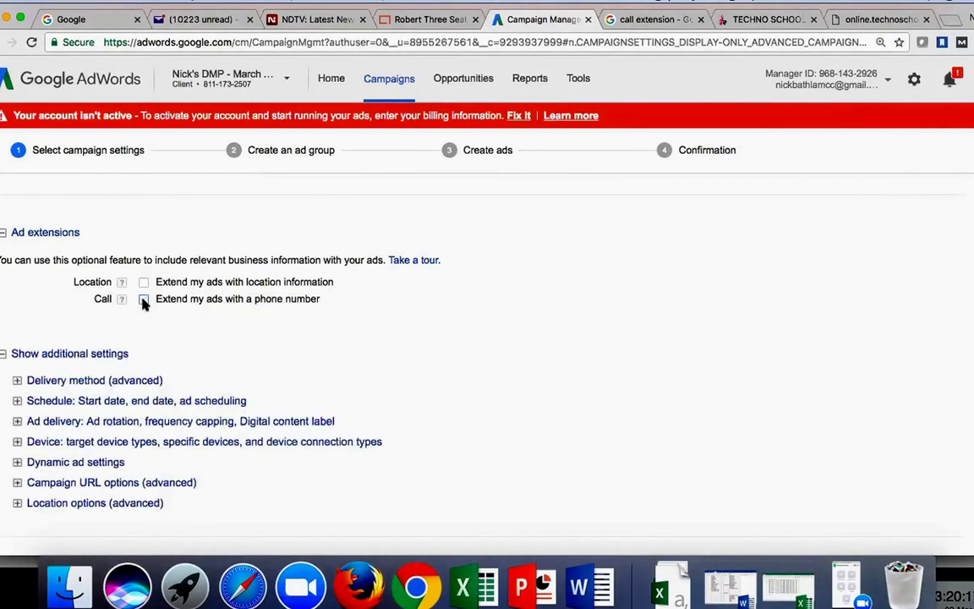
left_click(144, 284)
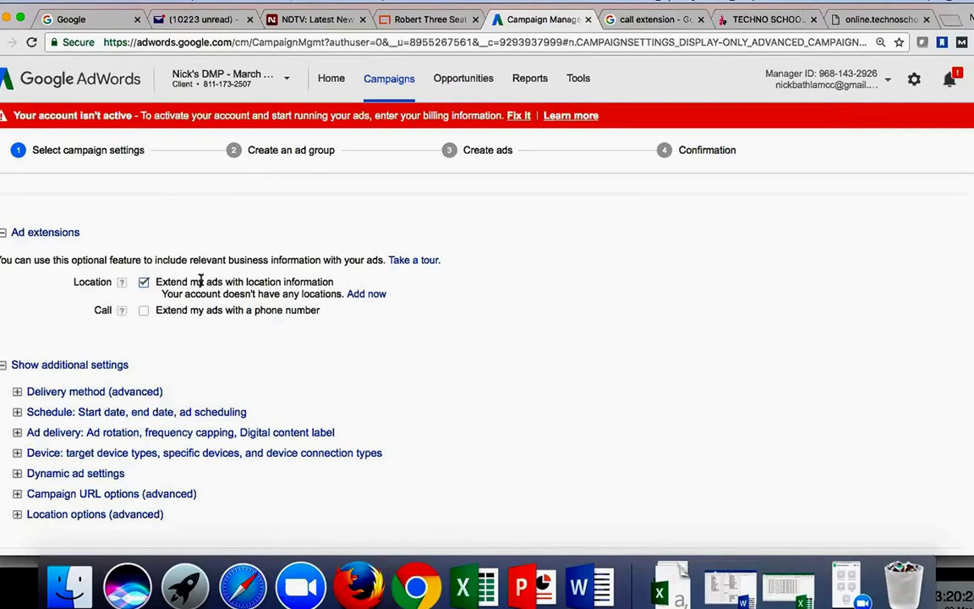
left_click(143, 283)
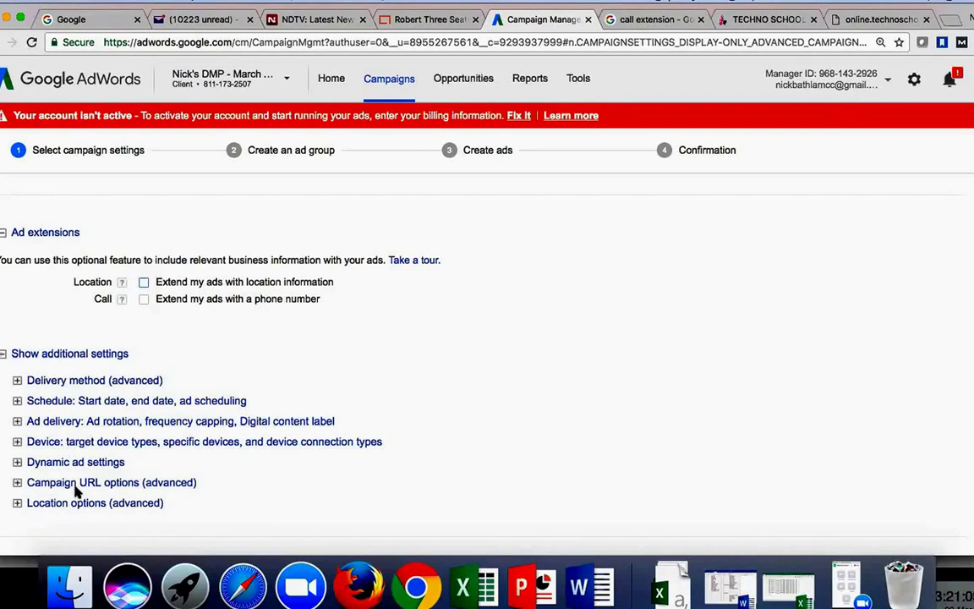
- Expand the advanced delivery method settings, try Accelerated delivery and set the method back to Standard
left_click(88, 381)
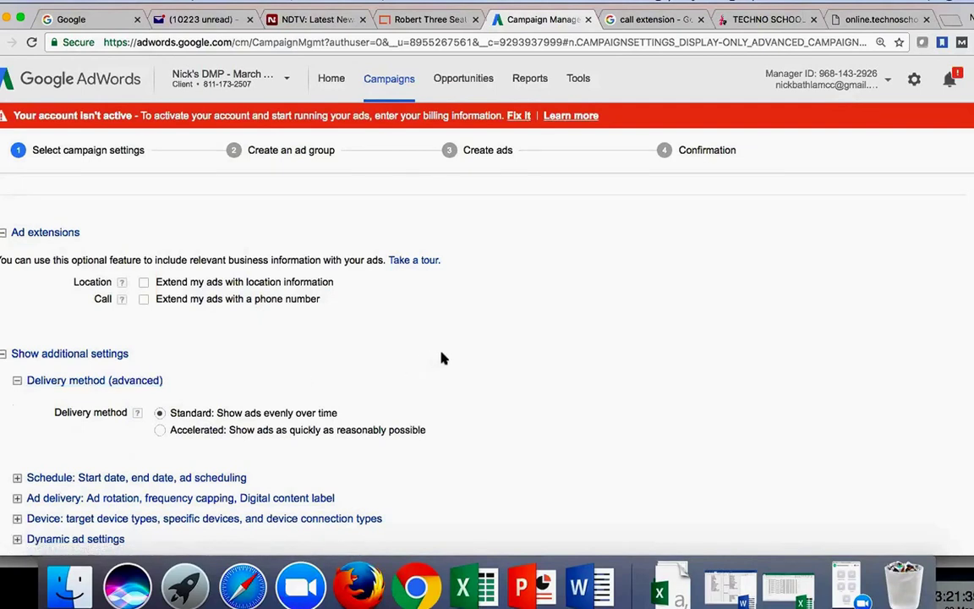
scroll(457, 351, "up", 5)
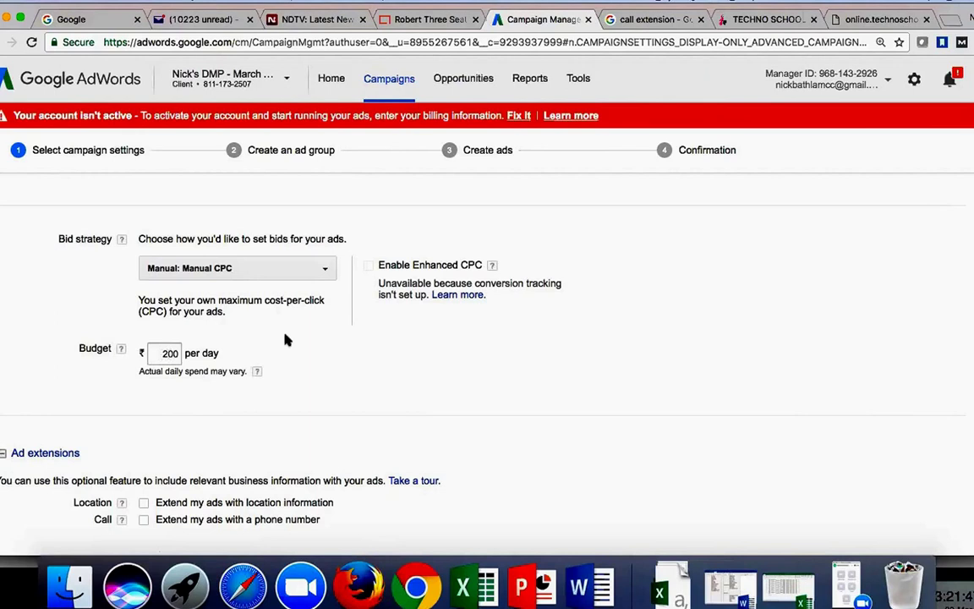
scroll(429, 378, "down", 5)
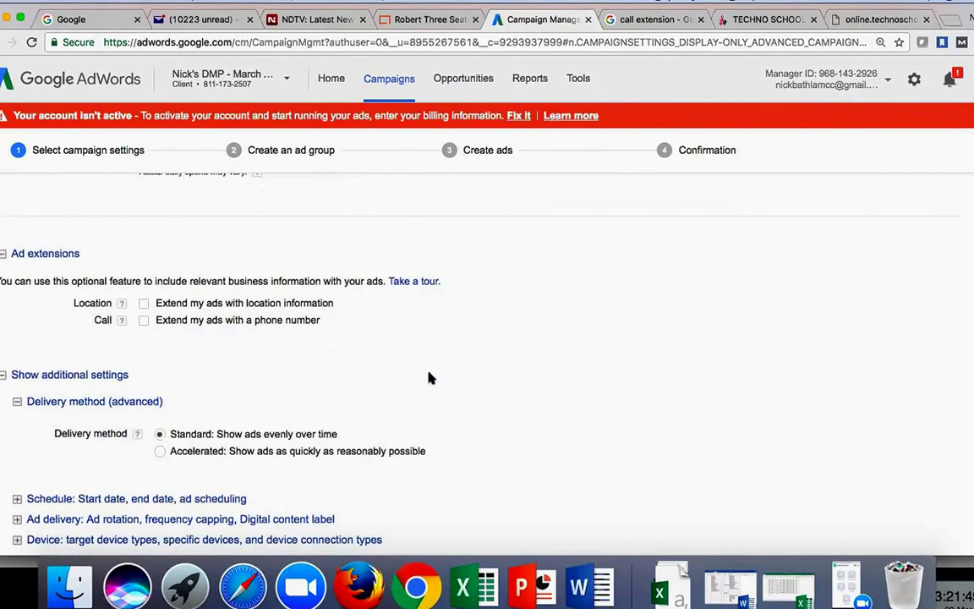
scroll(429, 378, "down", 3)
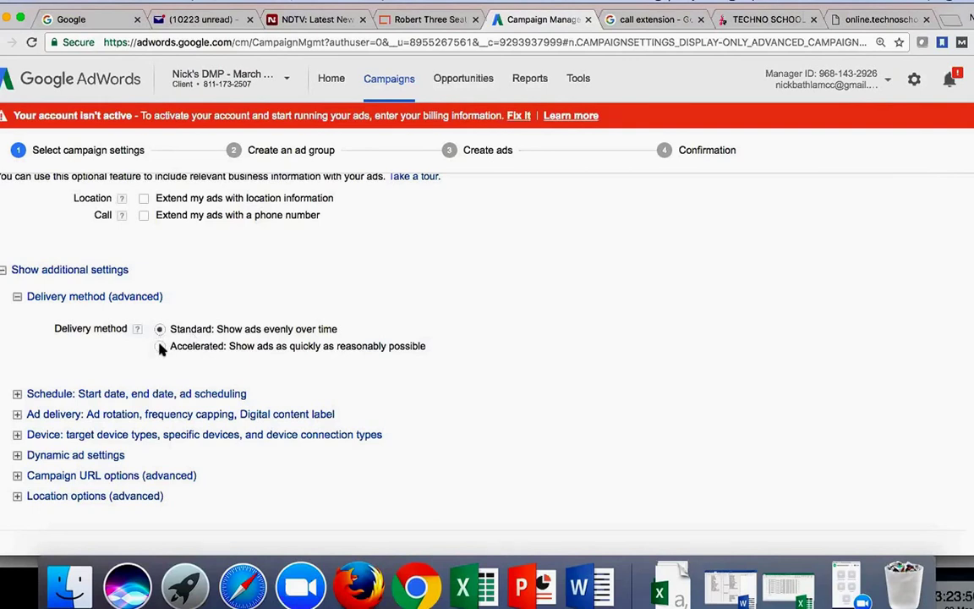
left_click(160, 347)
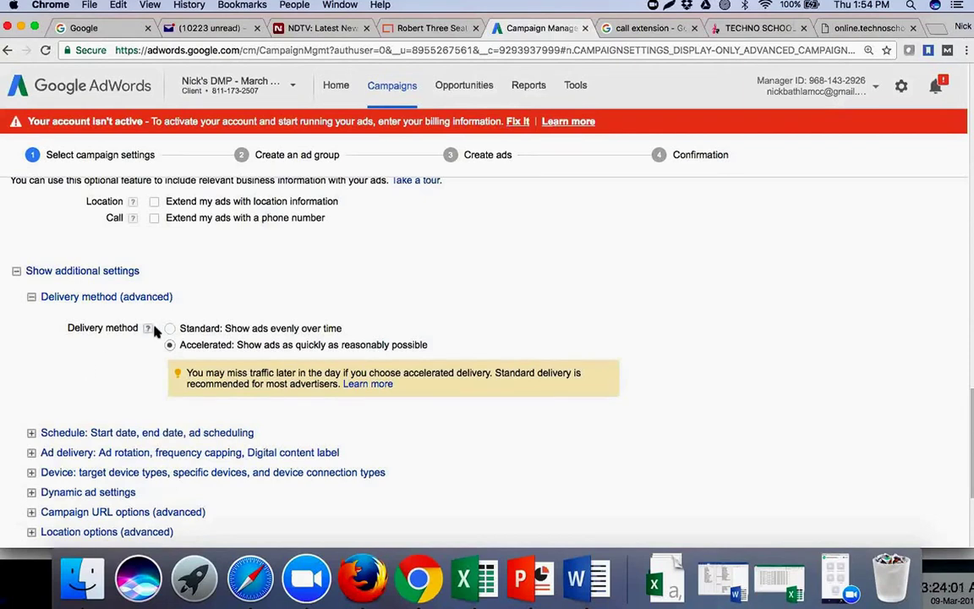
left_click(170, 329)
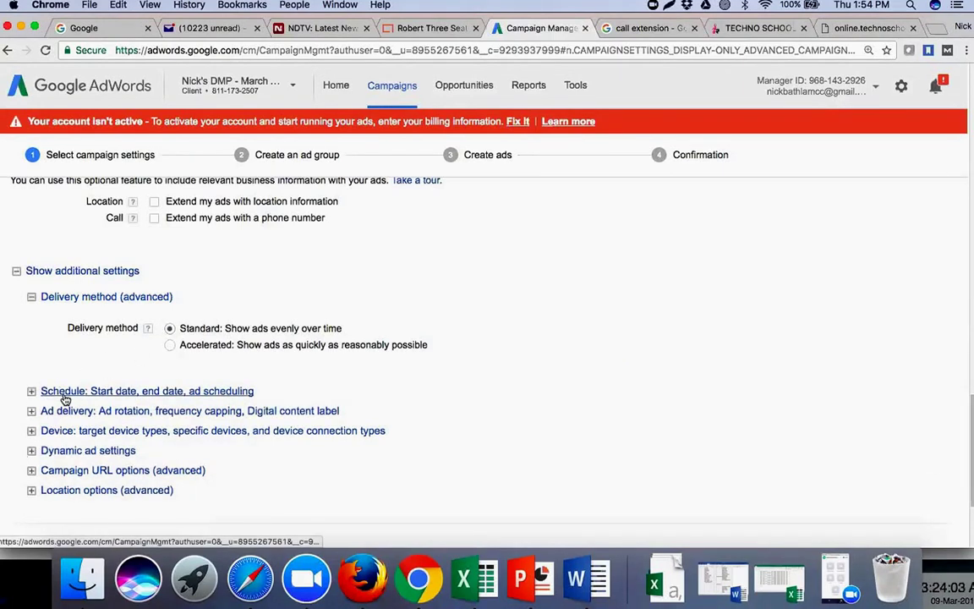
- Expand the schedule settings and set the campaign's end date to Mar 31, 2017
left_click(65, 395)
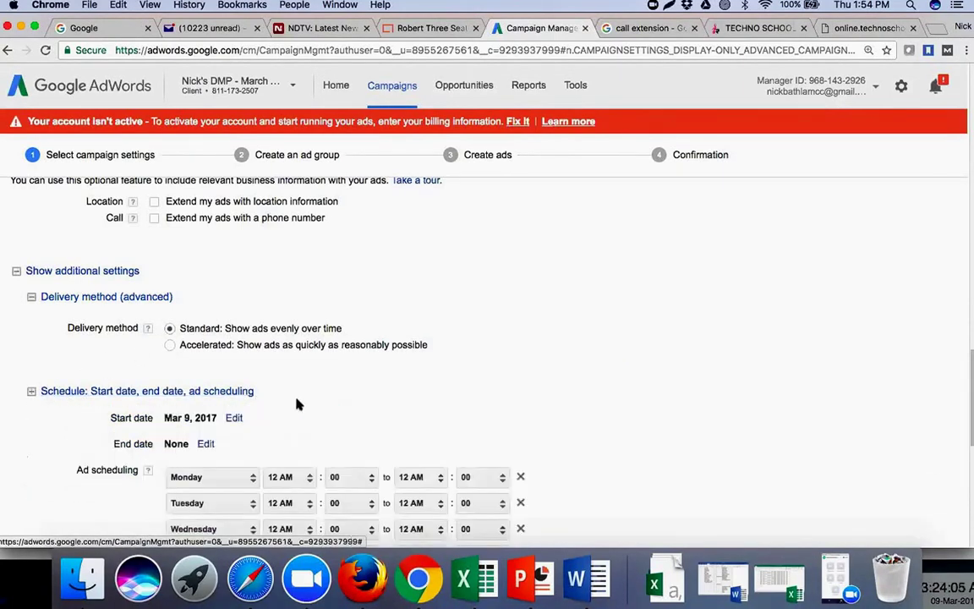
scroll(328, 403, "down", 3)
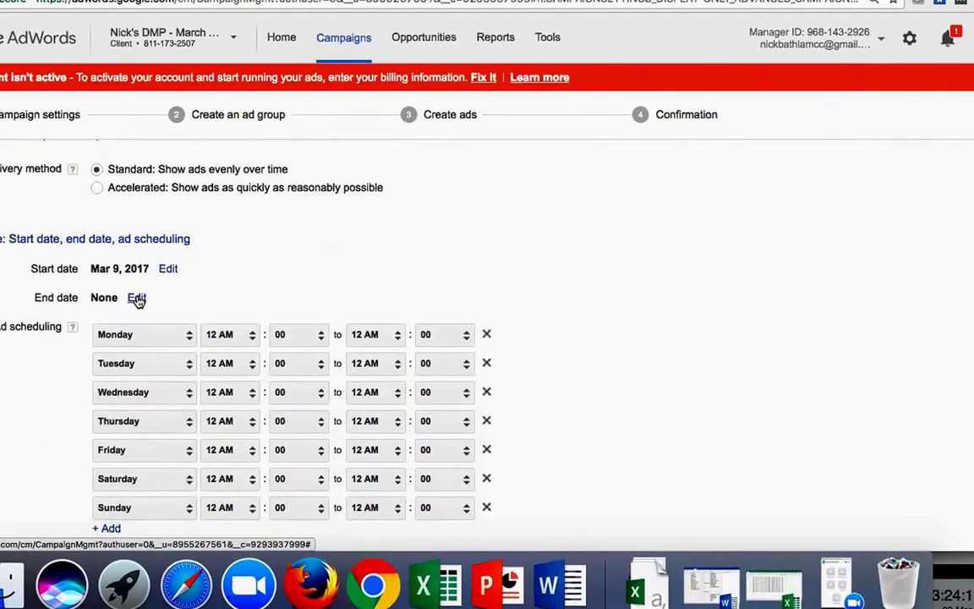
left_click(205, 320)
left_click(96, 323)
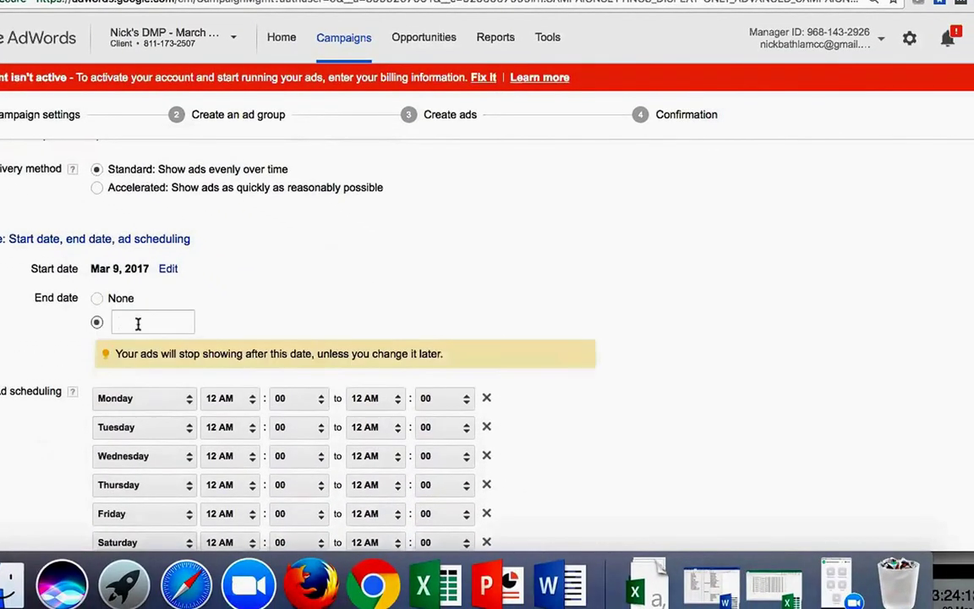
left_click(139, 324)
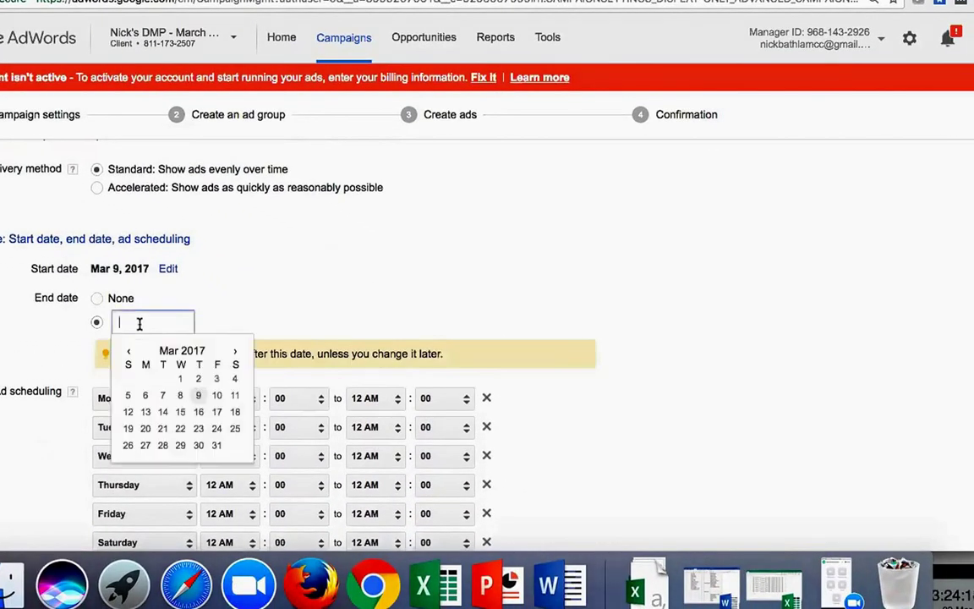
left_click(217, 448)
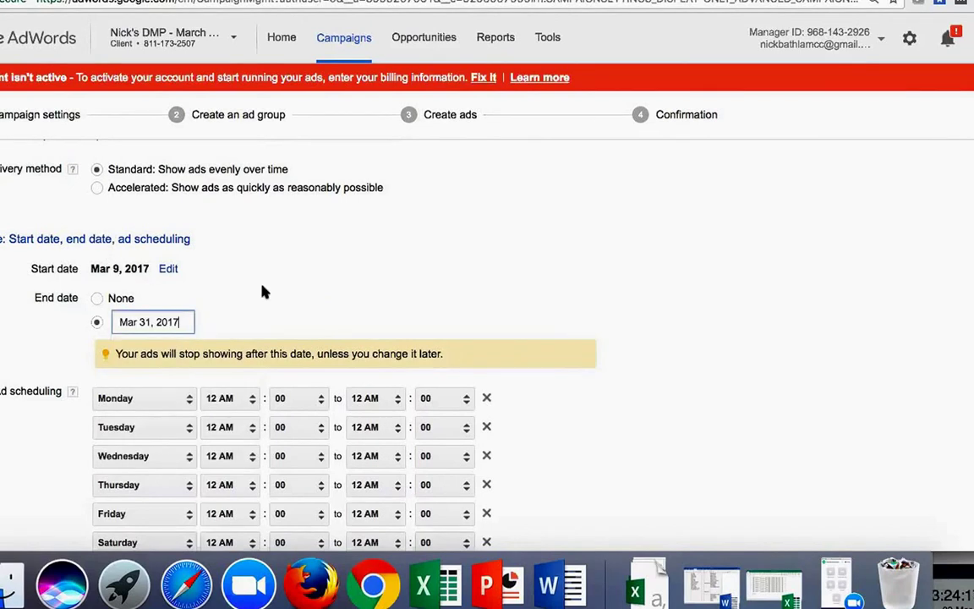
- Set the end time of Monday's ad schedule to 6 AM
scroll(35, 424, "down", 4)
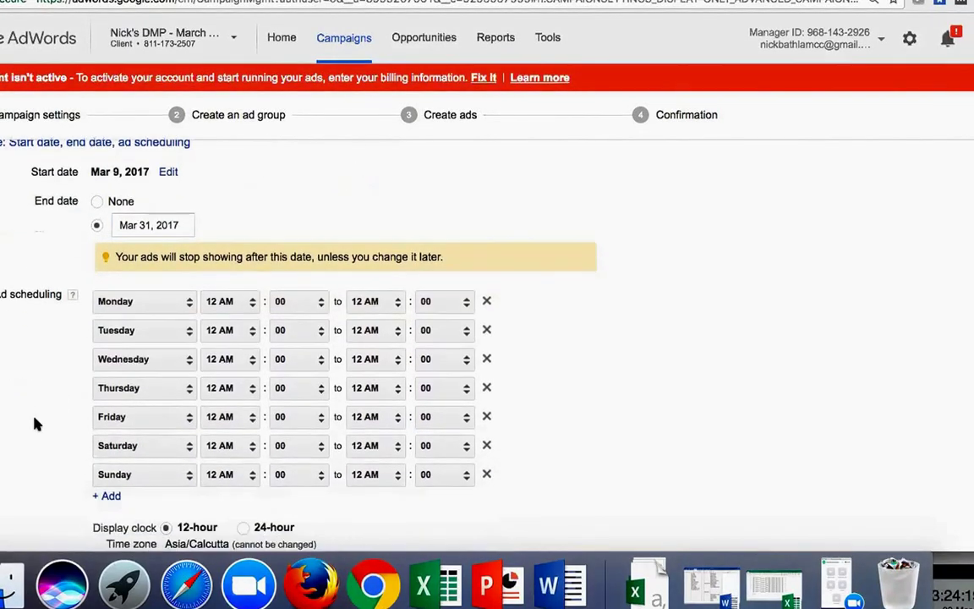
scroll(35, 423, "down", 1)
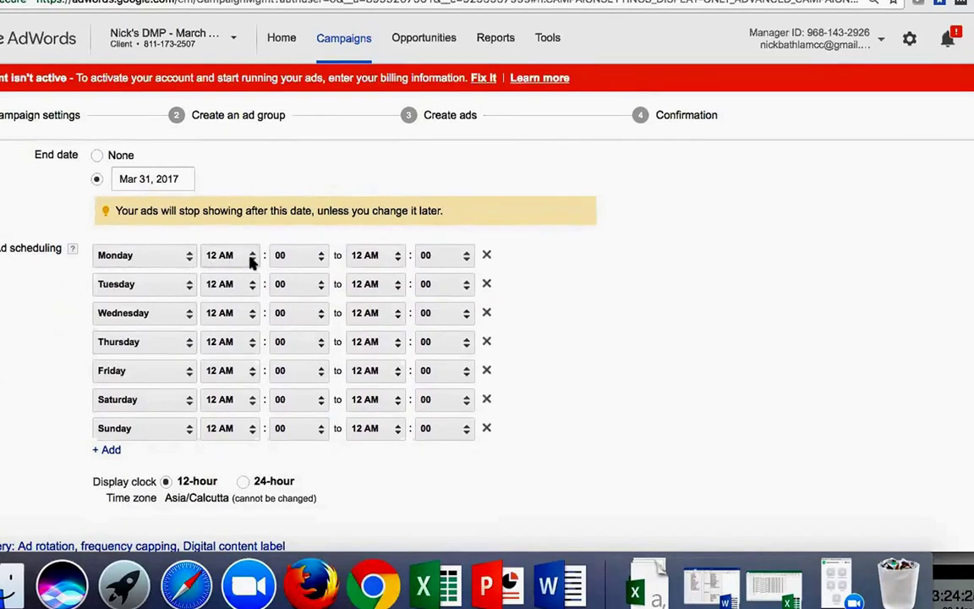
left_click(374, 260)
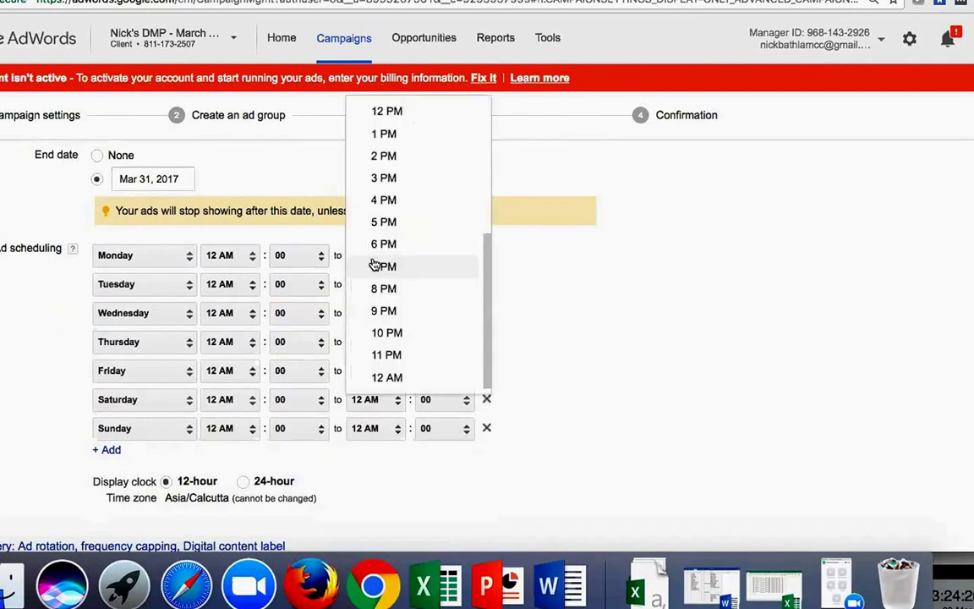
scroll(410, 187, "up", 4)
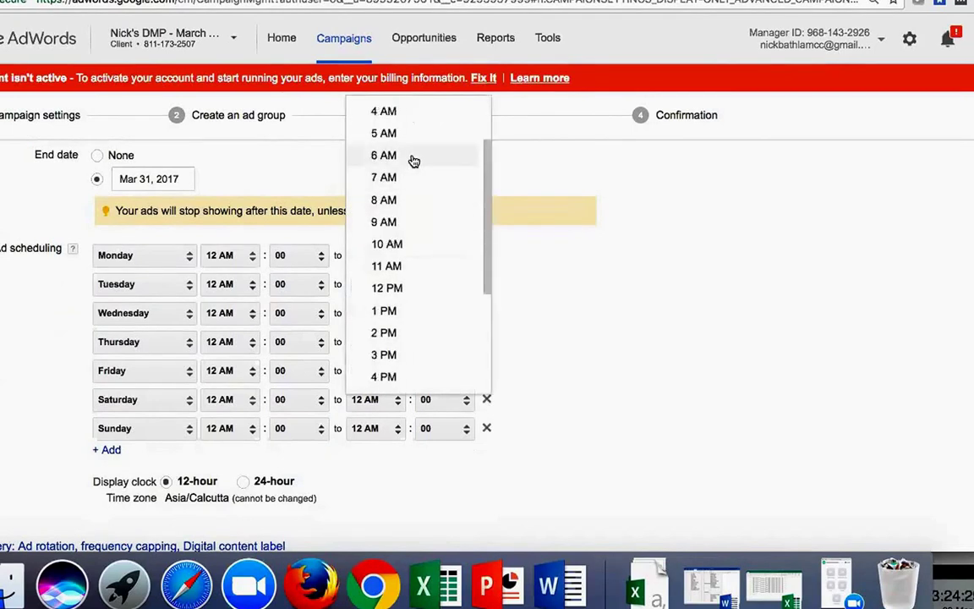
left_click(413, 159)
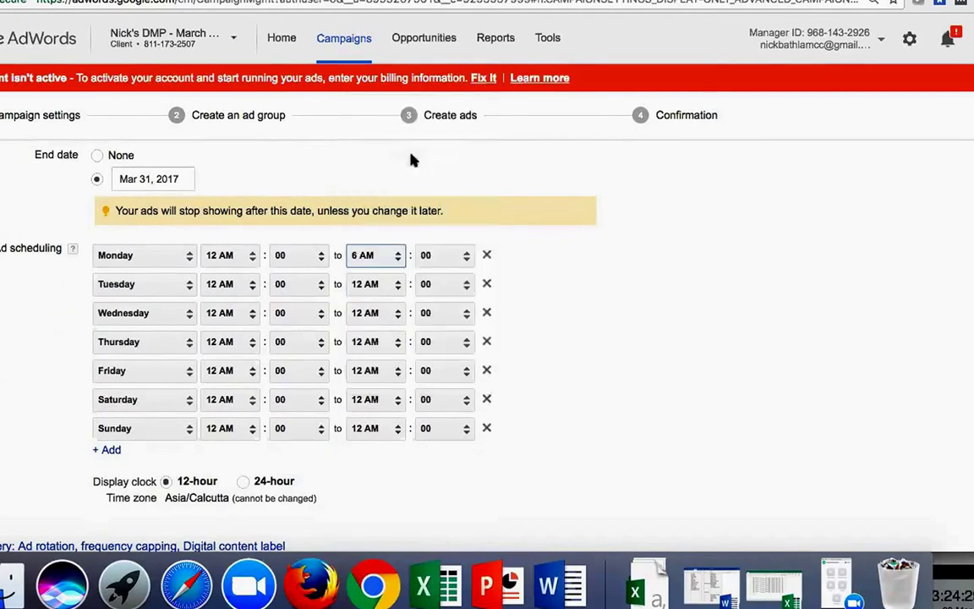
- Change the second ad schedule row from Tuesday to Monday, running from 10 AM to 4 PM
left_click(143, 284)
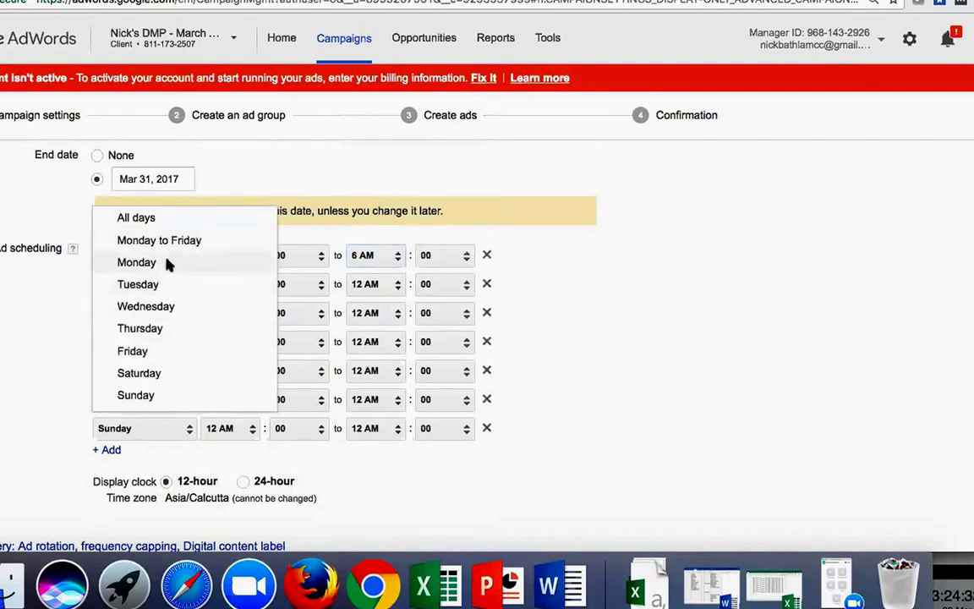
left_click(166, 263)
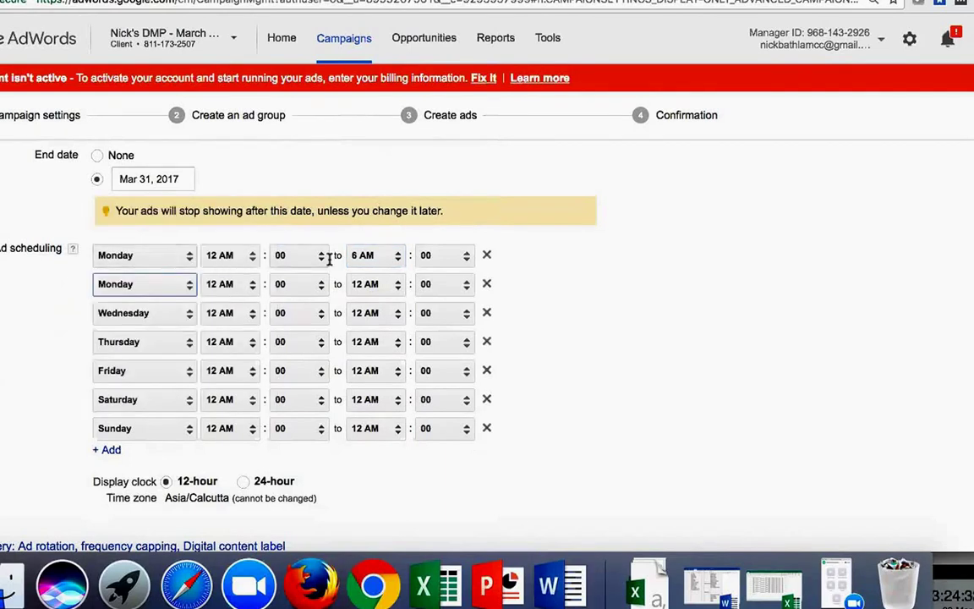
left_click(240, 290)
scroll(263, 444, "down", 2)
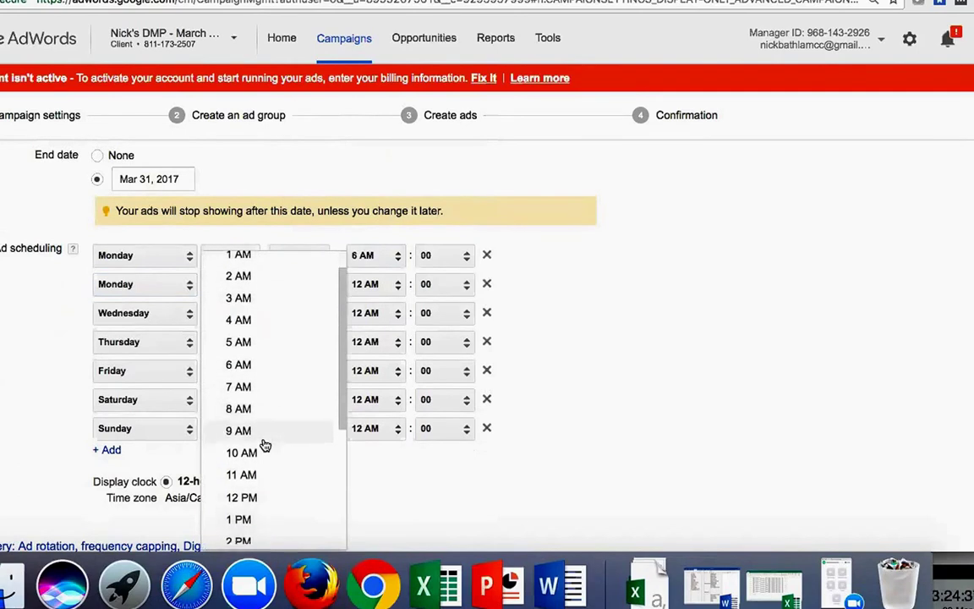
left_click(264, 444)
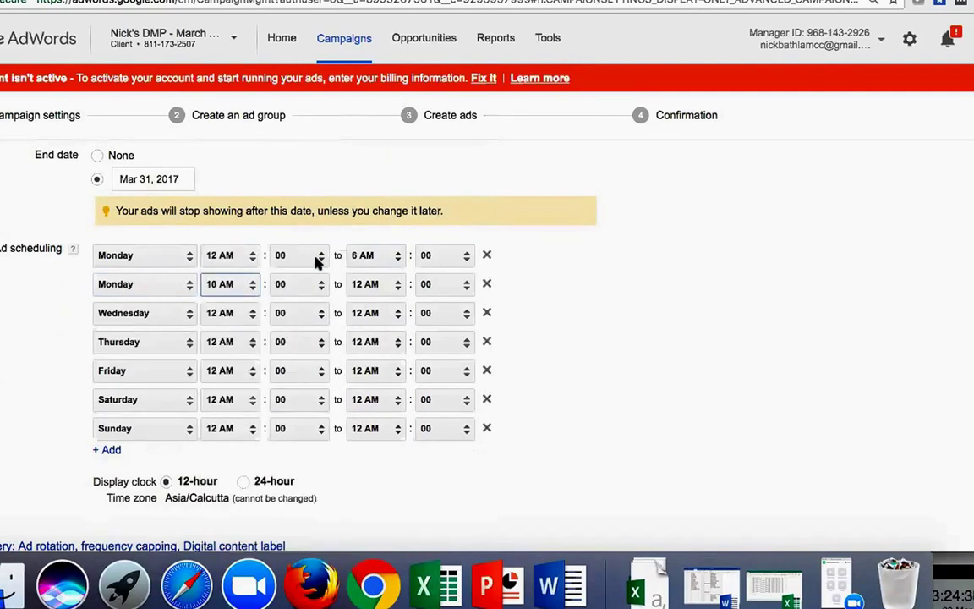
left_click(373, 292)
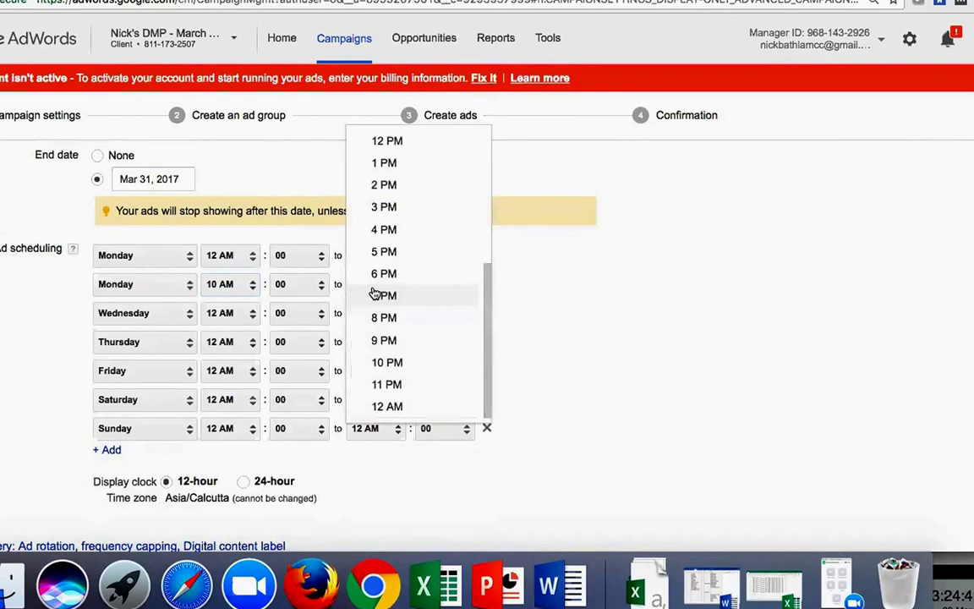
scroll(409, 340, "down", 2)
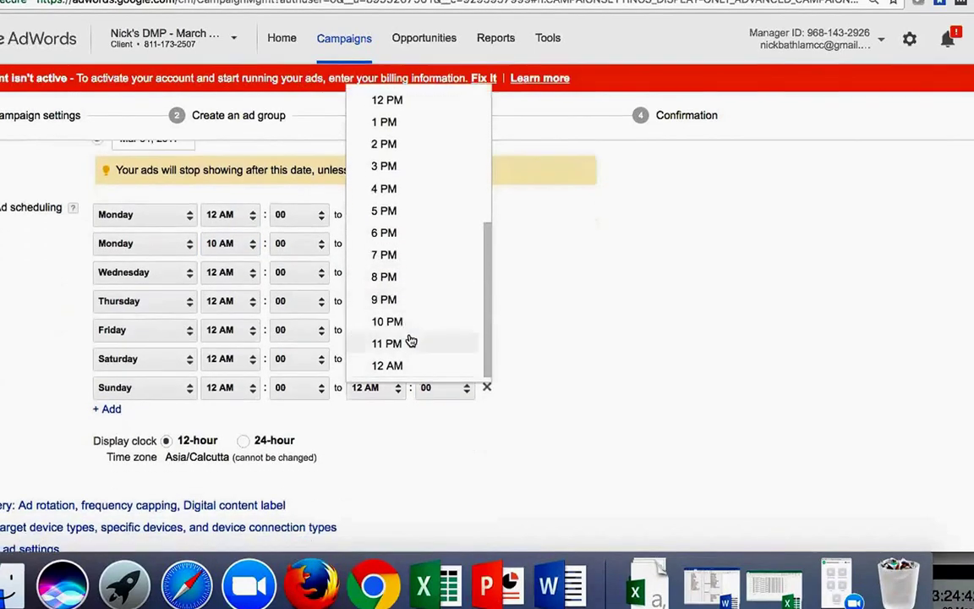
left_click(408, 190)
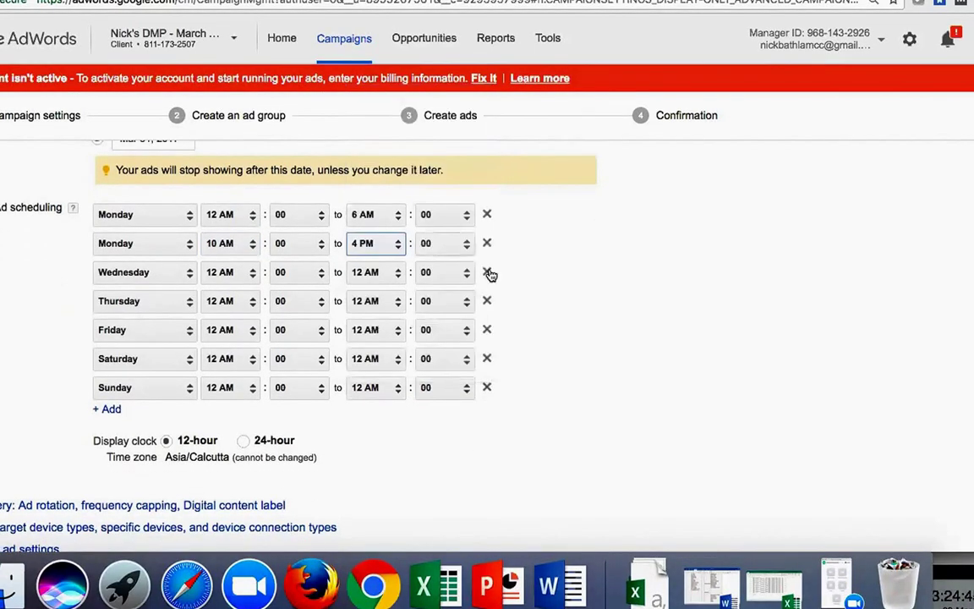
- Remove the Wednesday, Thursday, Friday, Saturday and Sunday rows from the ad schedule
left_click(487, 272)
left_click(487, 272)
left_click(487, 273)
left_click(487, 272)
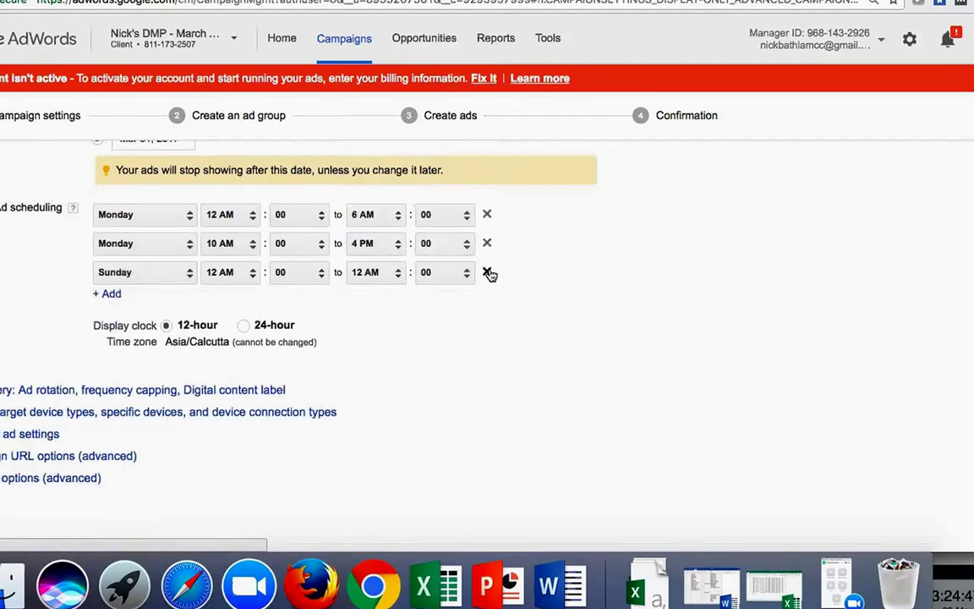
left_click(487, 273)
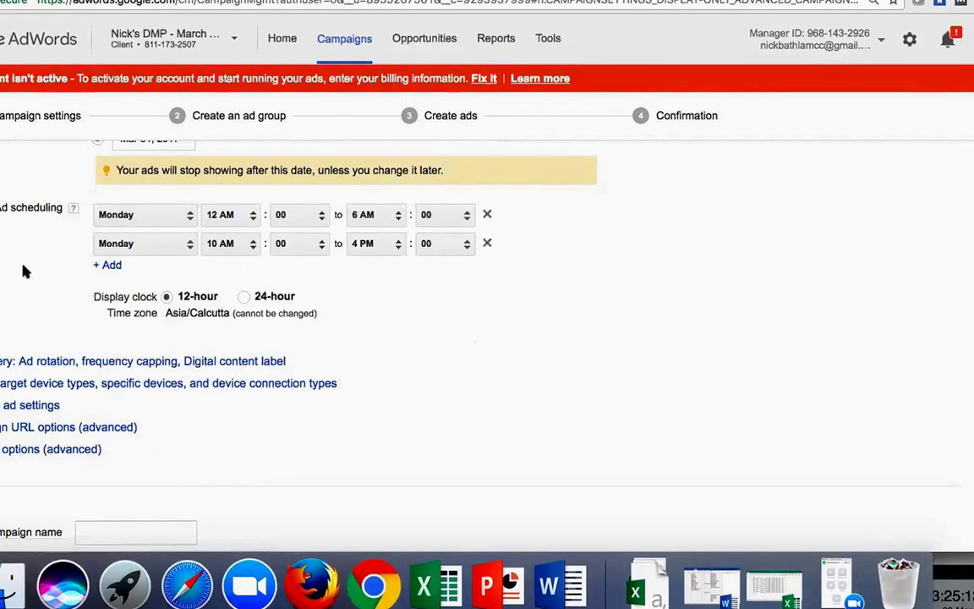
- Expand the ad delivery settings and open the ad rotation setting for editing
scroll(22, 272, "up", 2)
scroll(24, 271, "up", 1)
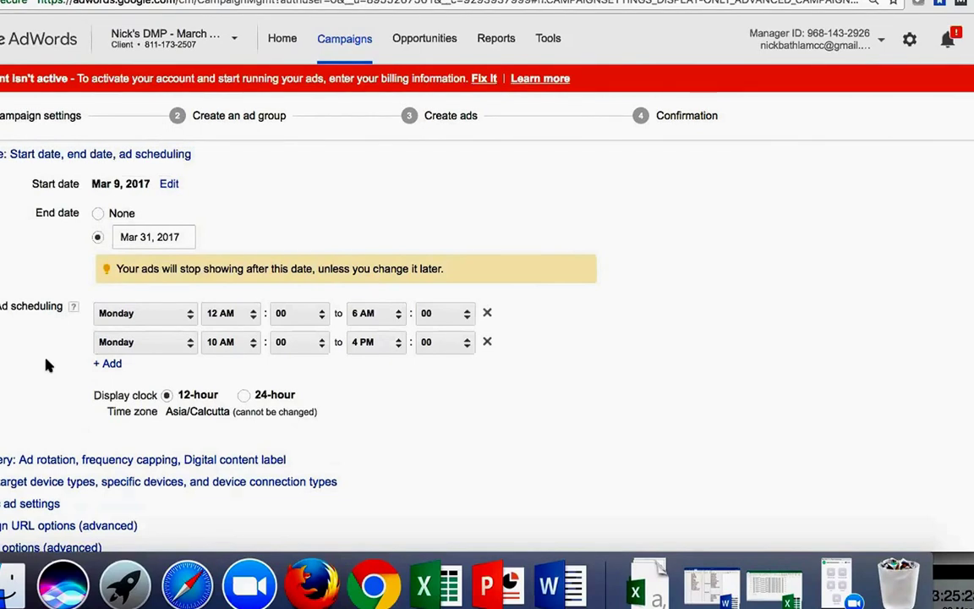
scroll(46, 361, "down", 3)
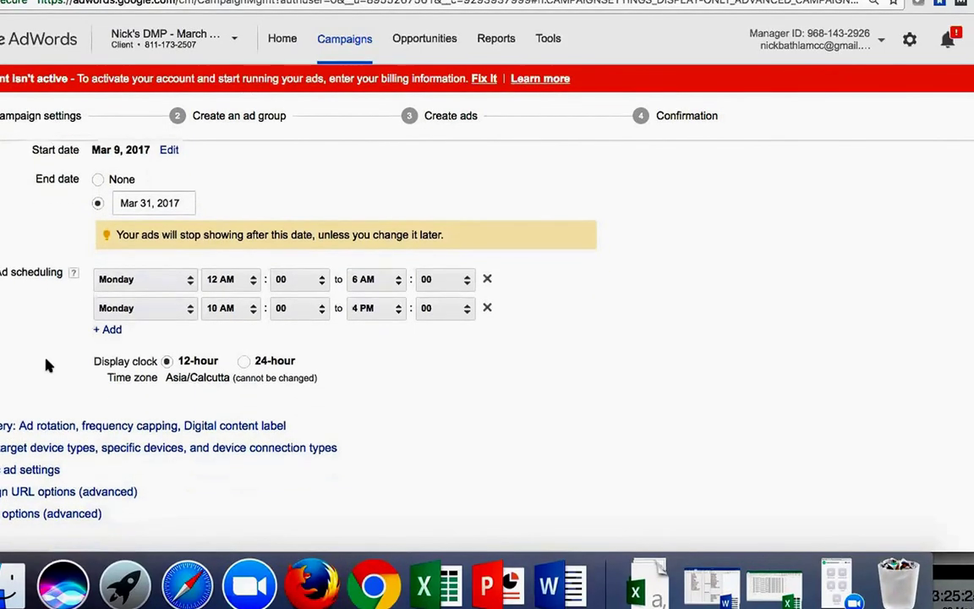
scroll(48, 366, "down", 2)
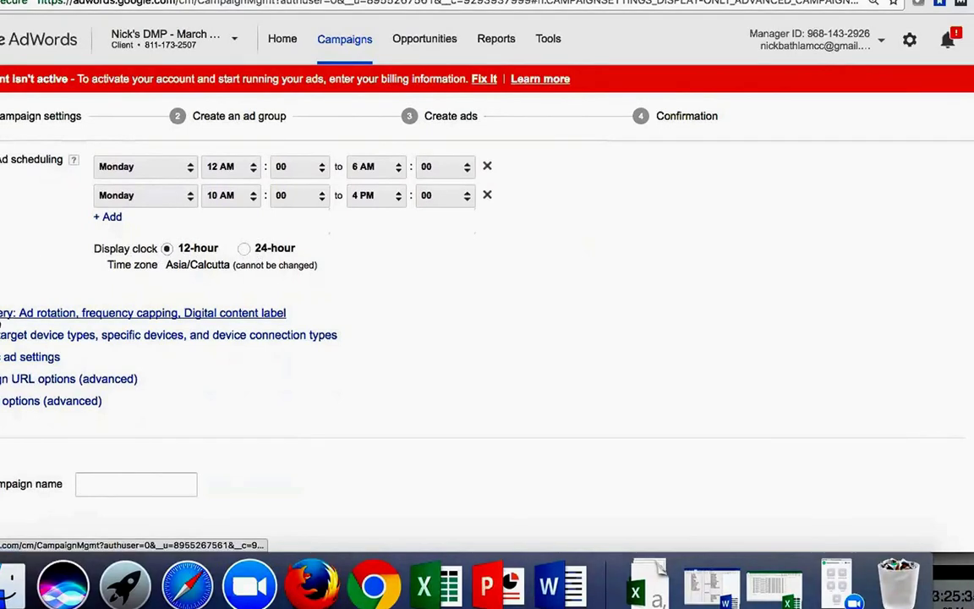
left_click(1, 314)
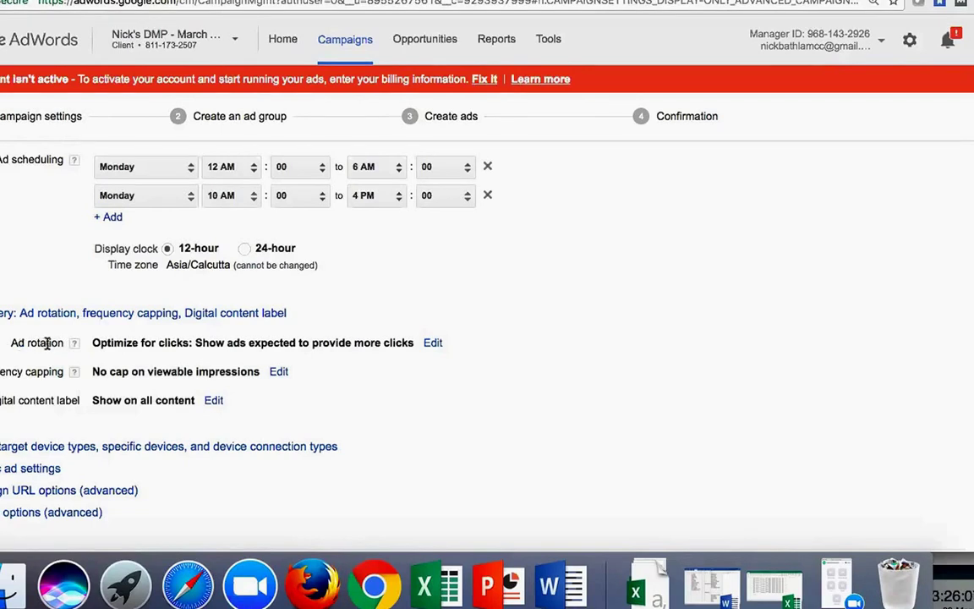
left_click(433, 344)
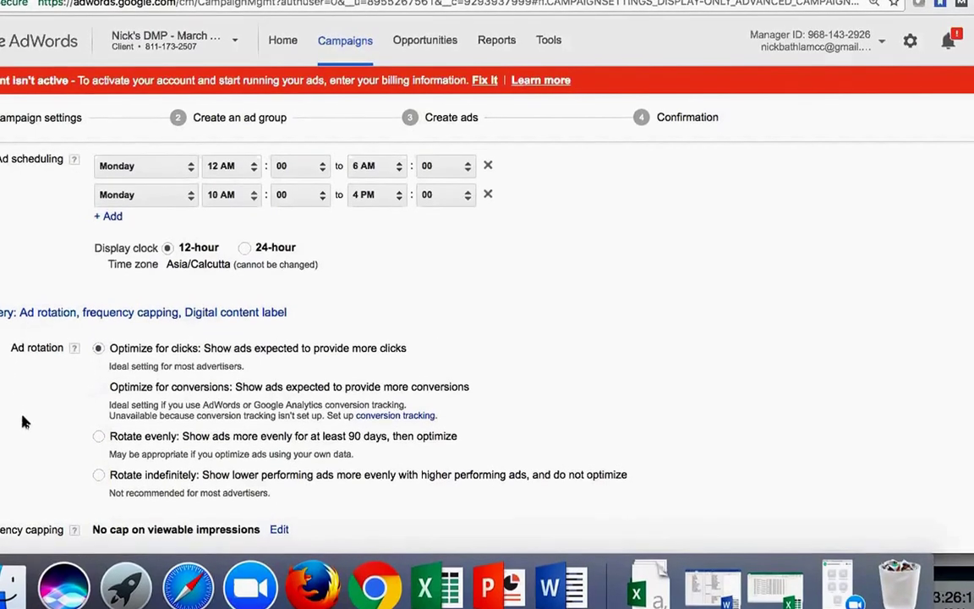
scroll(24, 422, "down", 2)
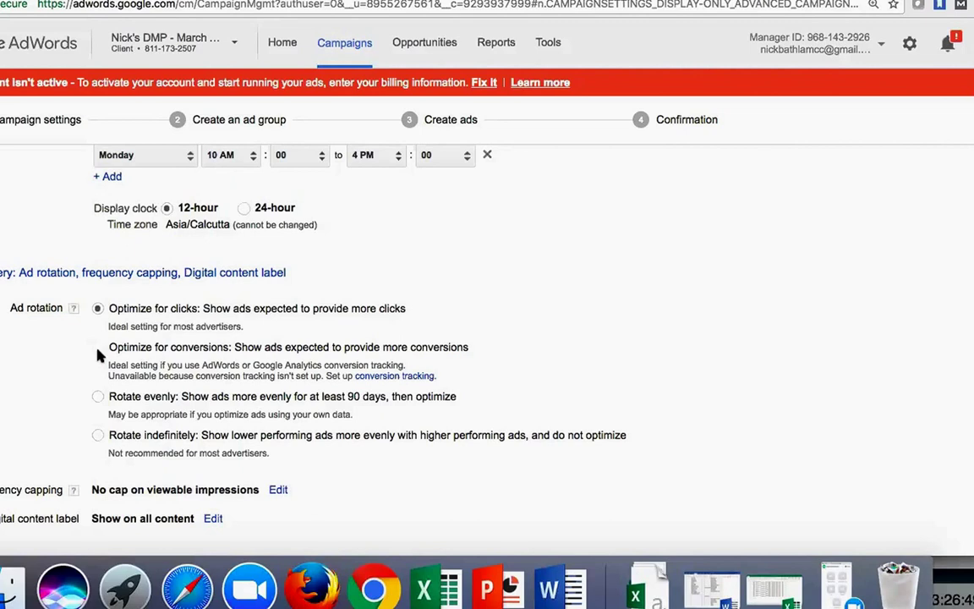
- Open the list of account tools, then switch to the Techno School for Robotics website and open its enquiry form
left_click(551, 44)
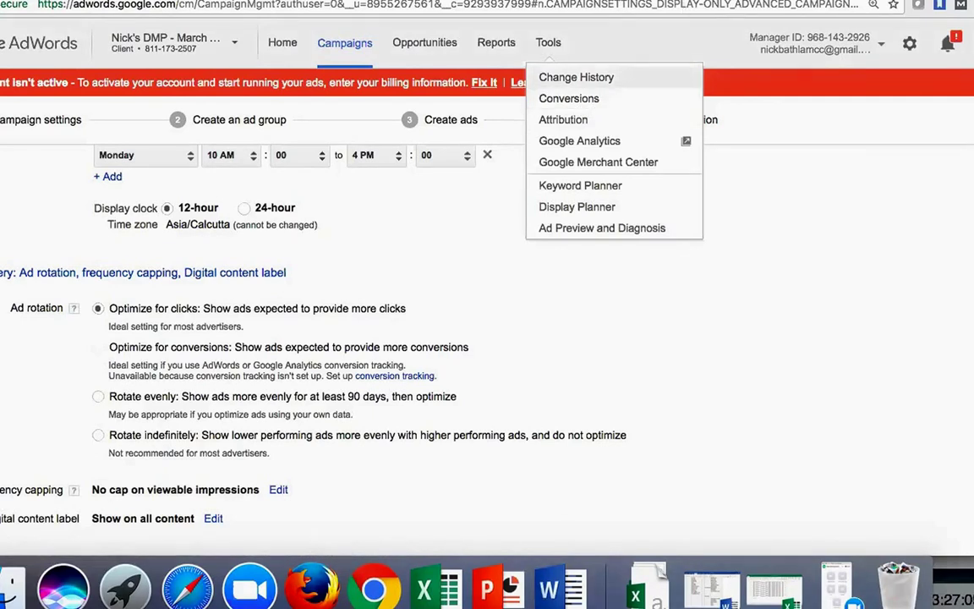
key("ctrl+Tab")
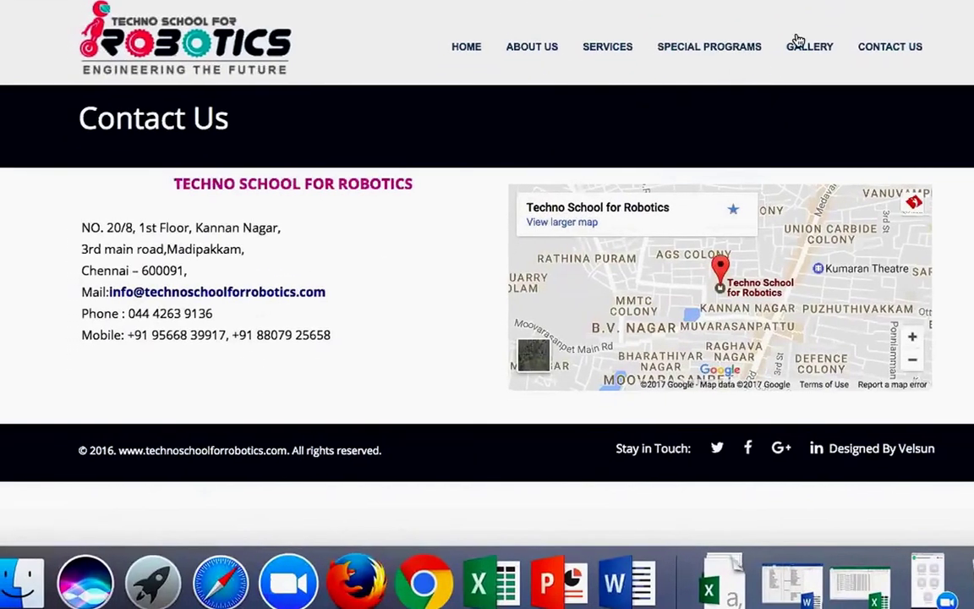
mouse_move(903, 68)
left_click(909, 127)
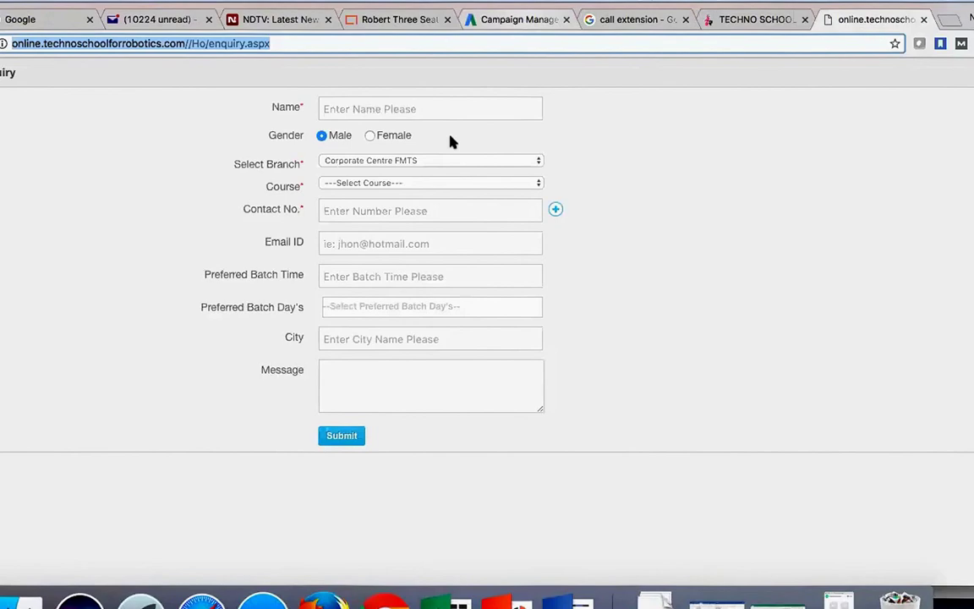
- Revisit the school's Contact Us page and the call extension image search, then return to the AdWords campaign settings and close the tools list
left_click(516, 19)
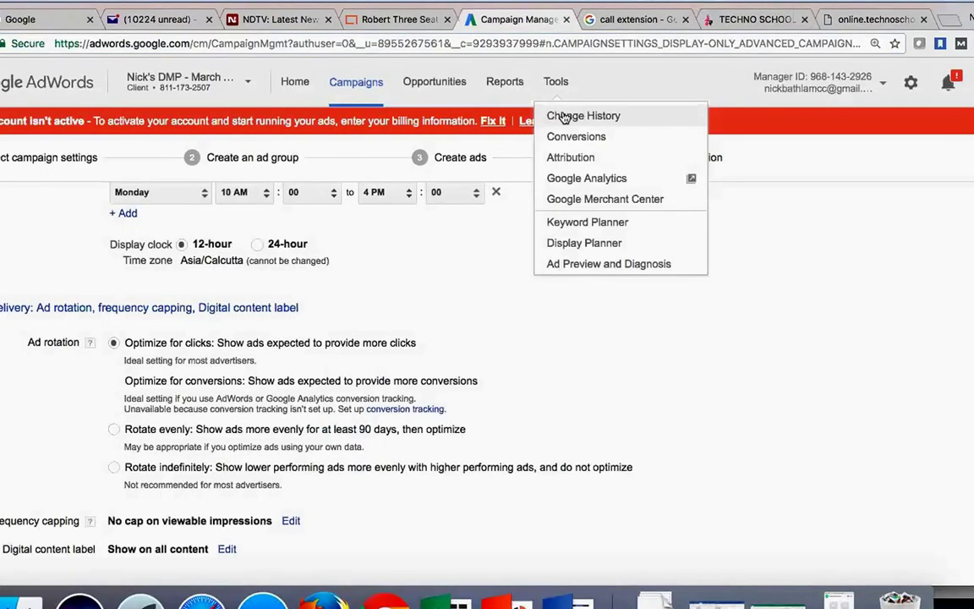
left_click(748, 19)
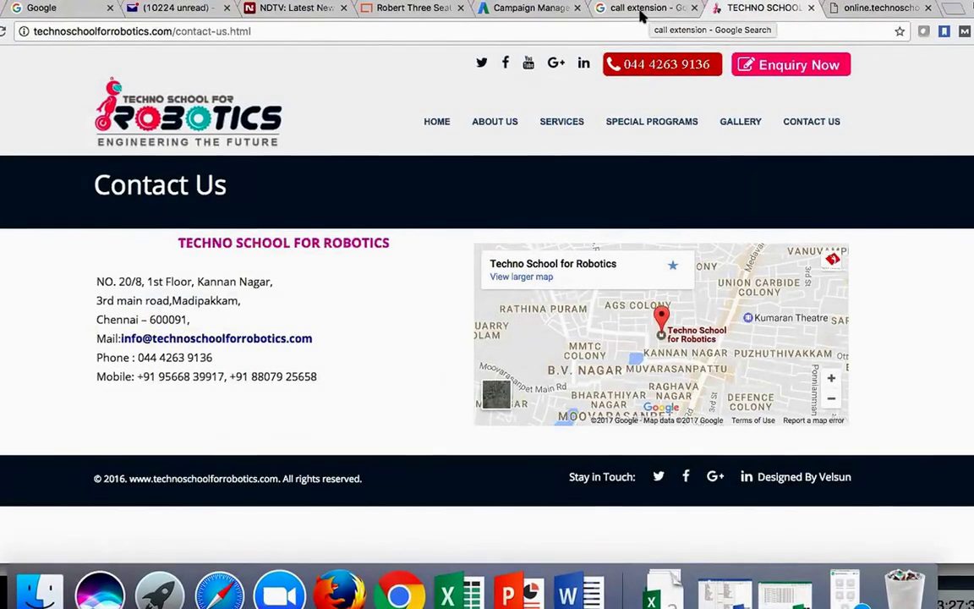
key("ctrl+shift+Tab")
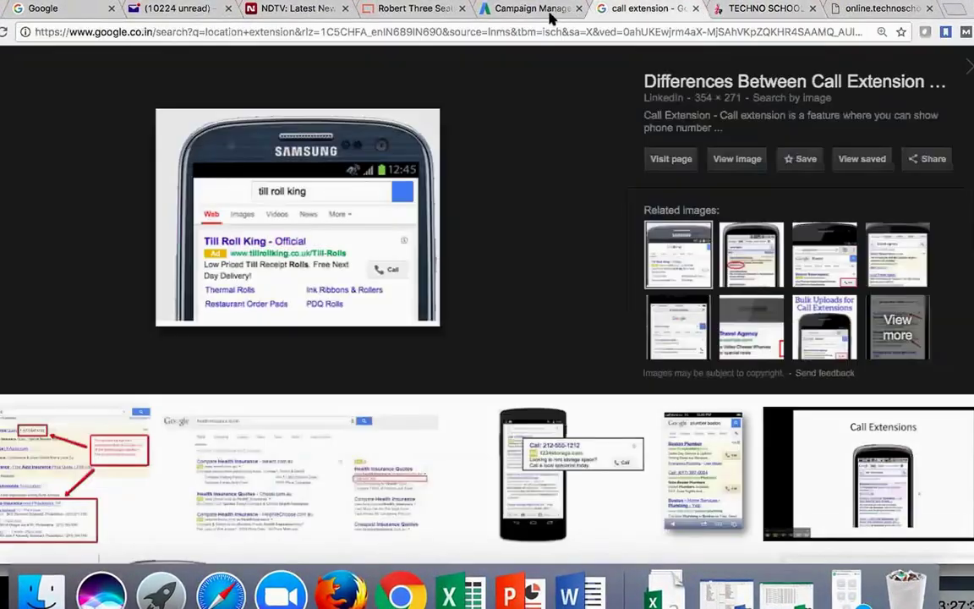
left_click(549, 12)
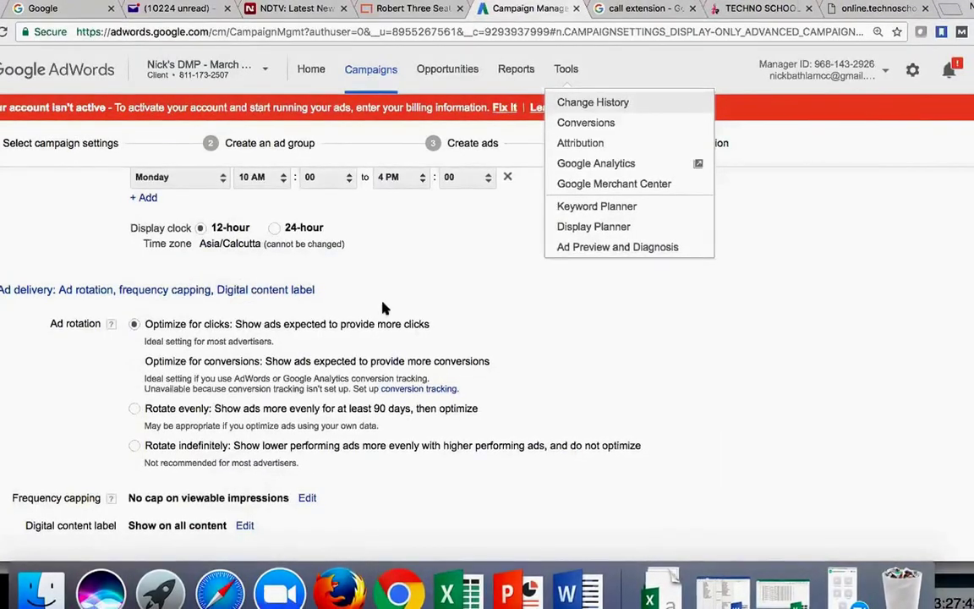
left_click(469, 246)
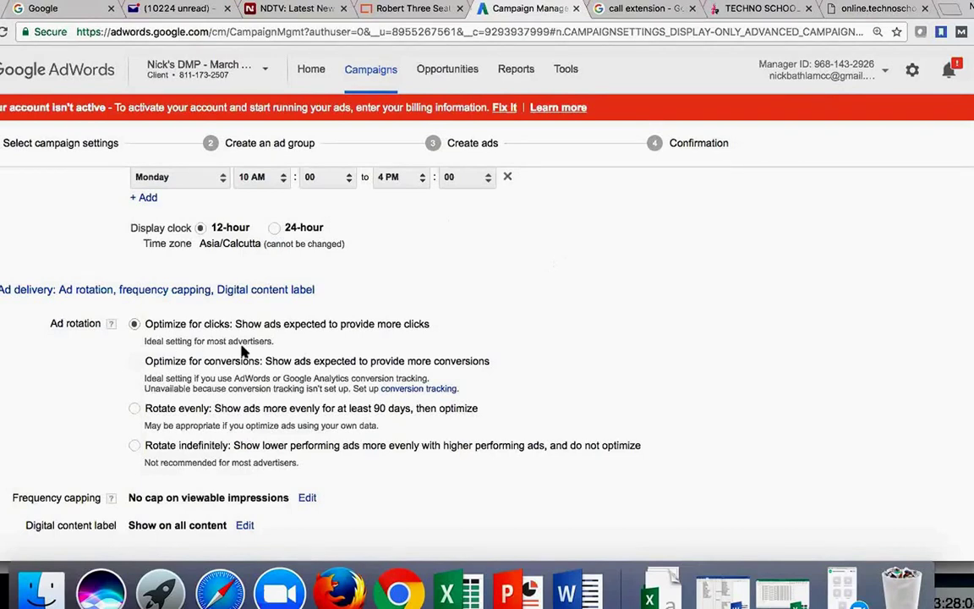
- Examine the ad rotation options and the frequency capping and digital content label settings below them
scroll(505, 305, "down", 2)
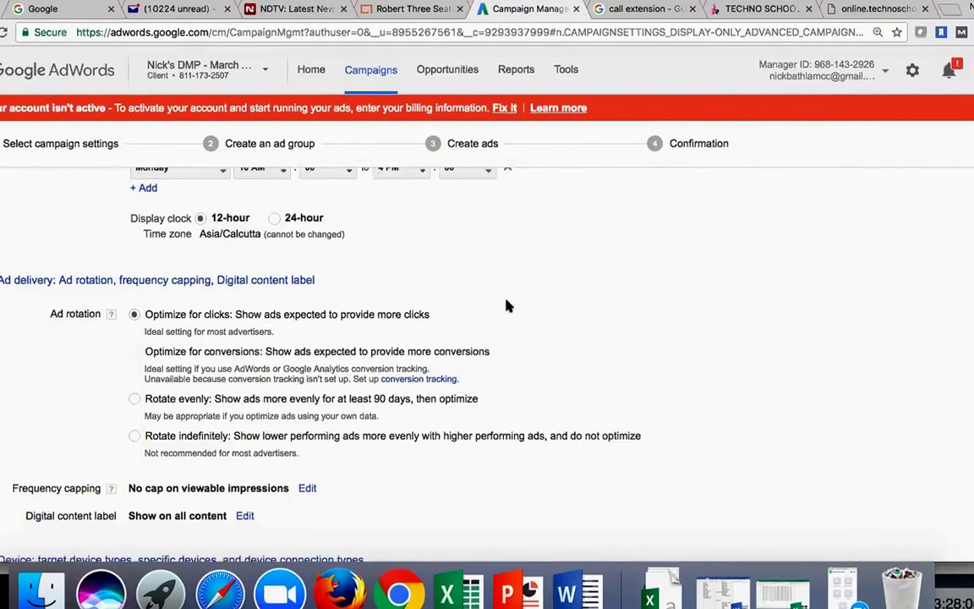
scroll(321, 330, "down", 1)
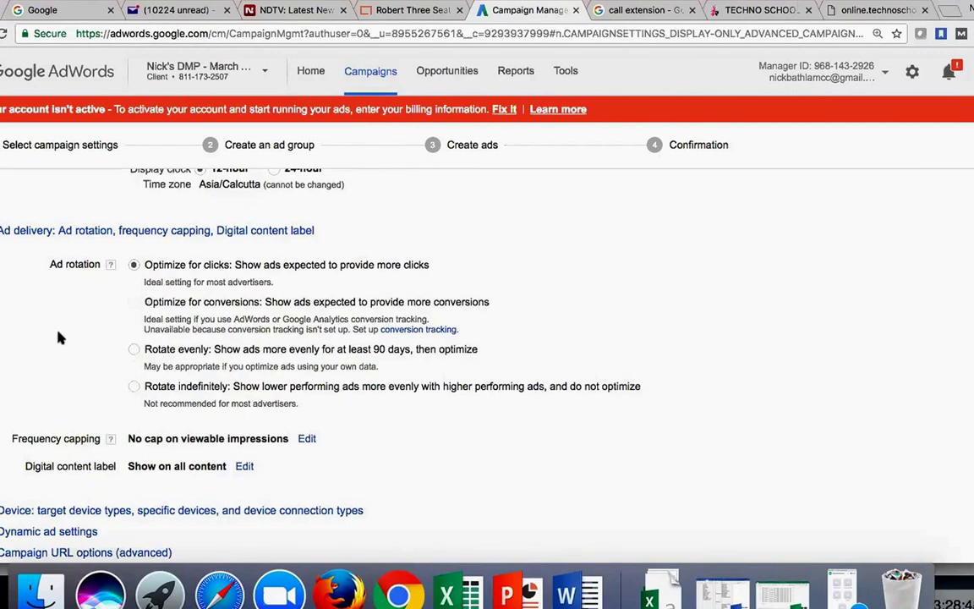
scroll(60, 338, "down", 1)
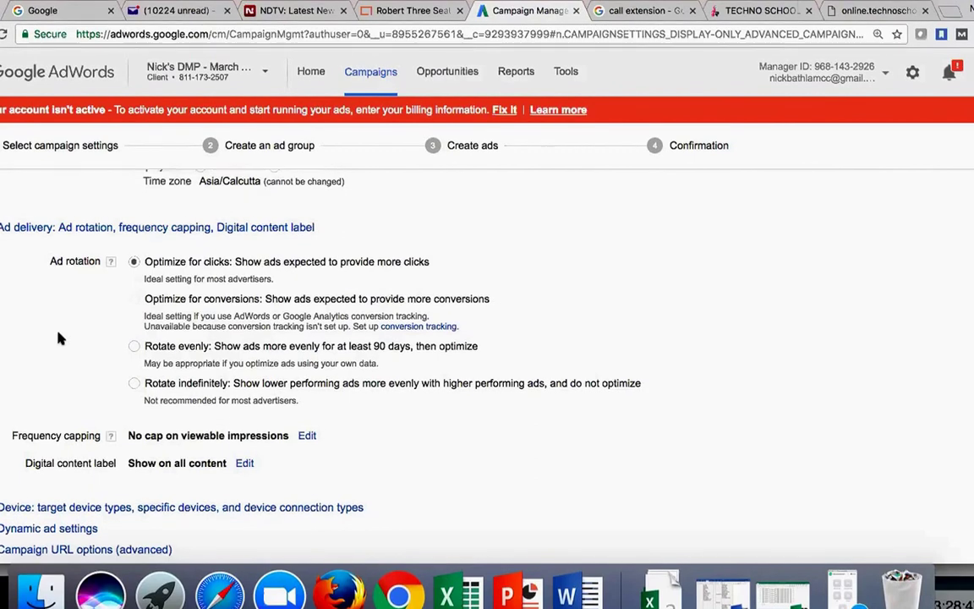
scroll(58, 340, "down", 1)
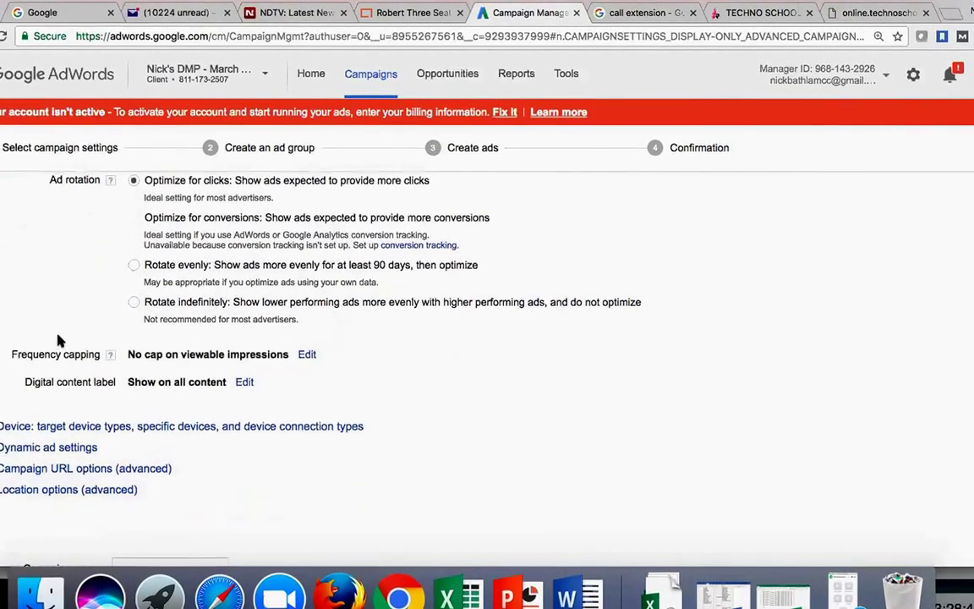
scroll(58, 339, "up", 1)
scroll(58, 339, "up", 1)
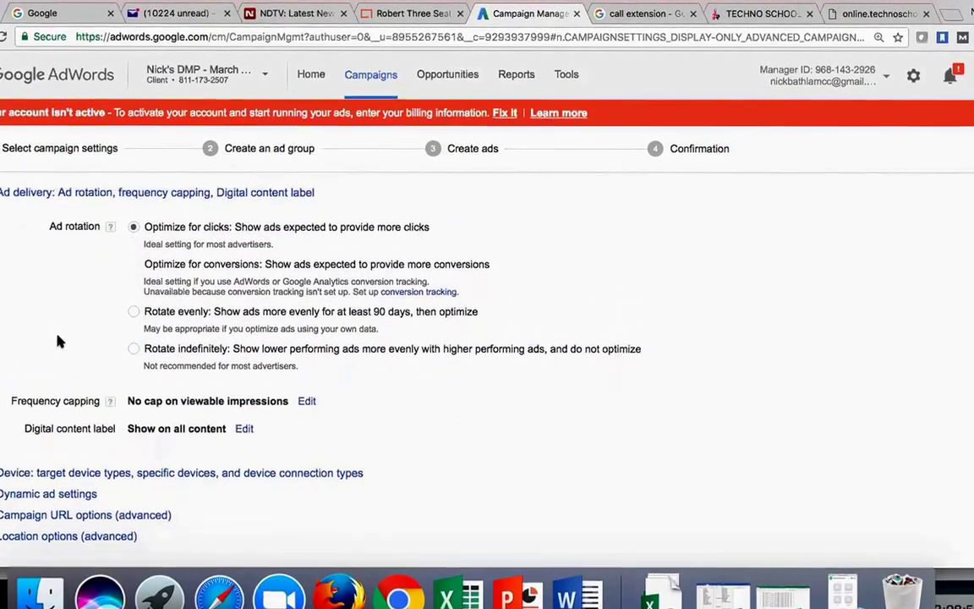
scroll(58, 339, "down", 2)
scroll(58, 342, "down", 1)
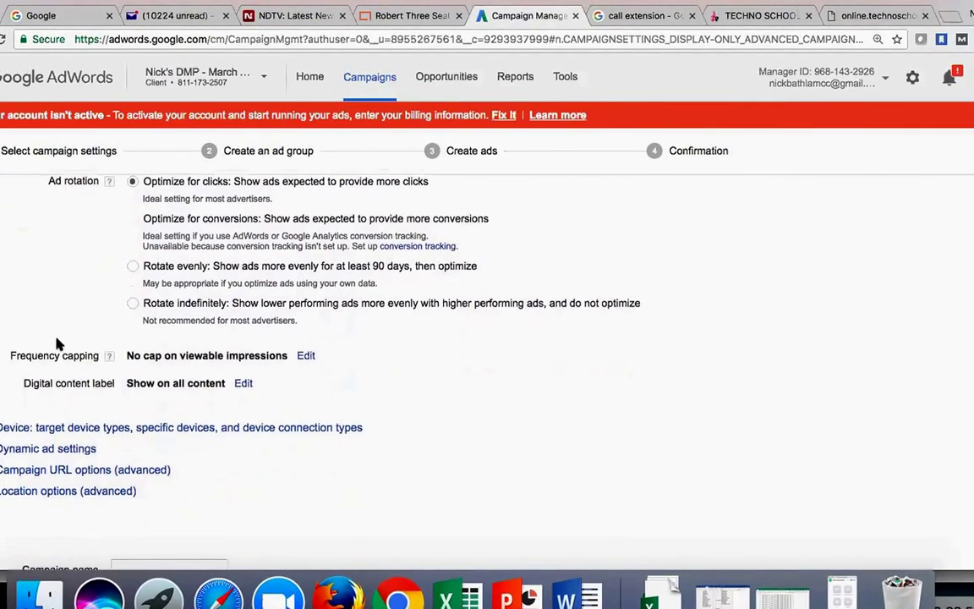
scroll(58, 343, "down", 2)
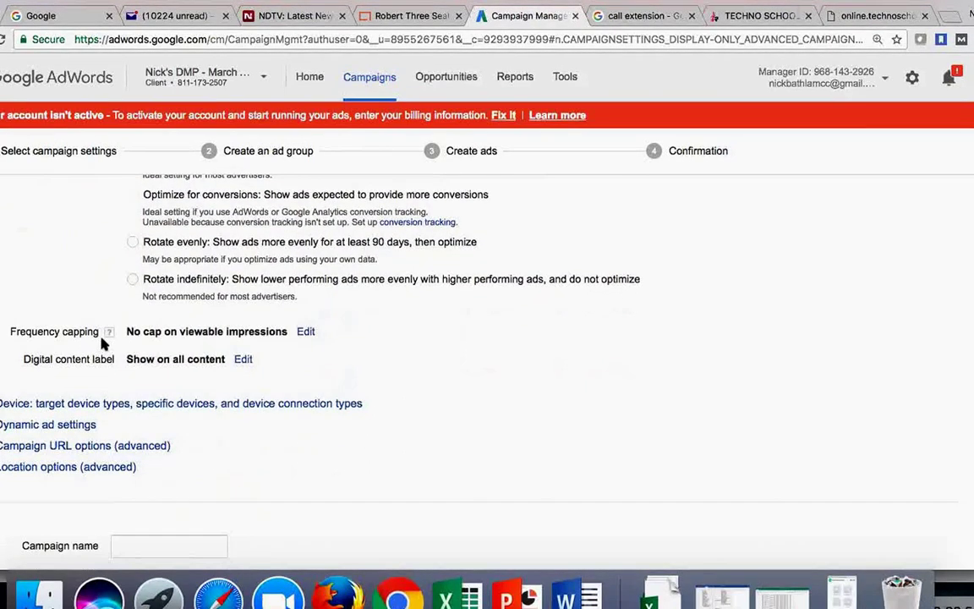
- Set frequency capping to 5 viewable impressions per day per ad
left_click(305, 332)
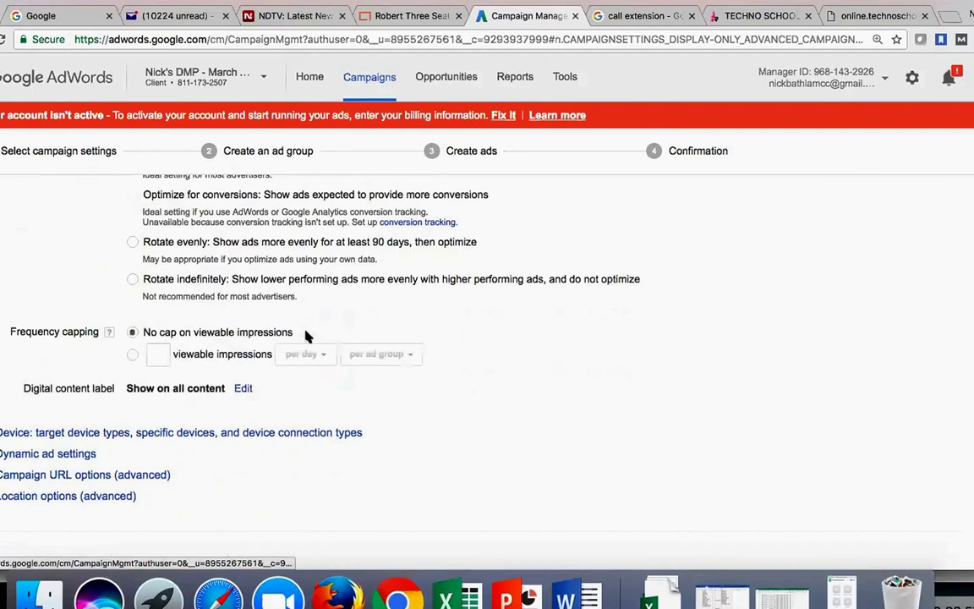
left_click(133, 356)
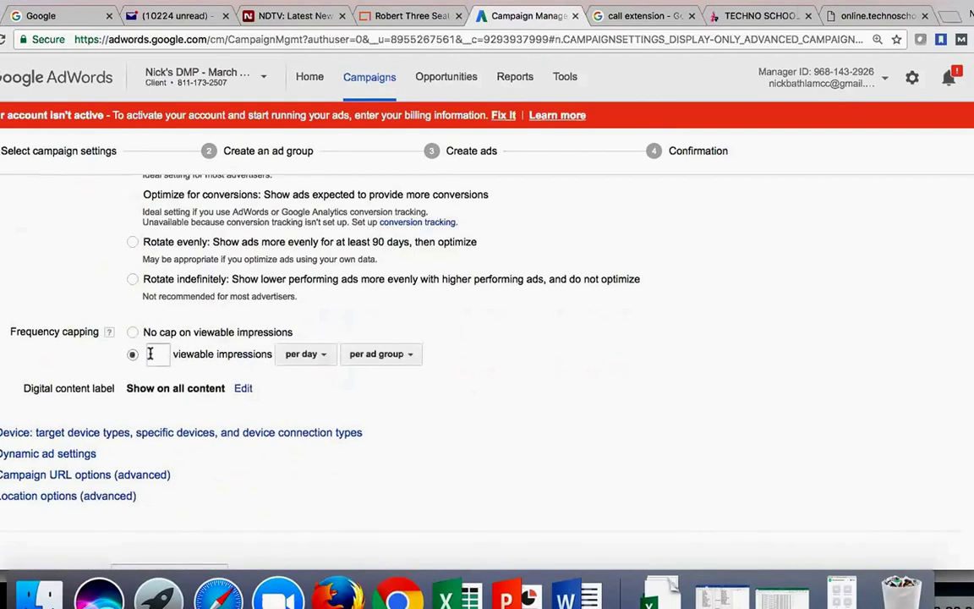
left_click(149, 354)
type("5")
left_click(378, 354)
left_click(386, 427)
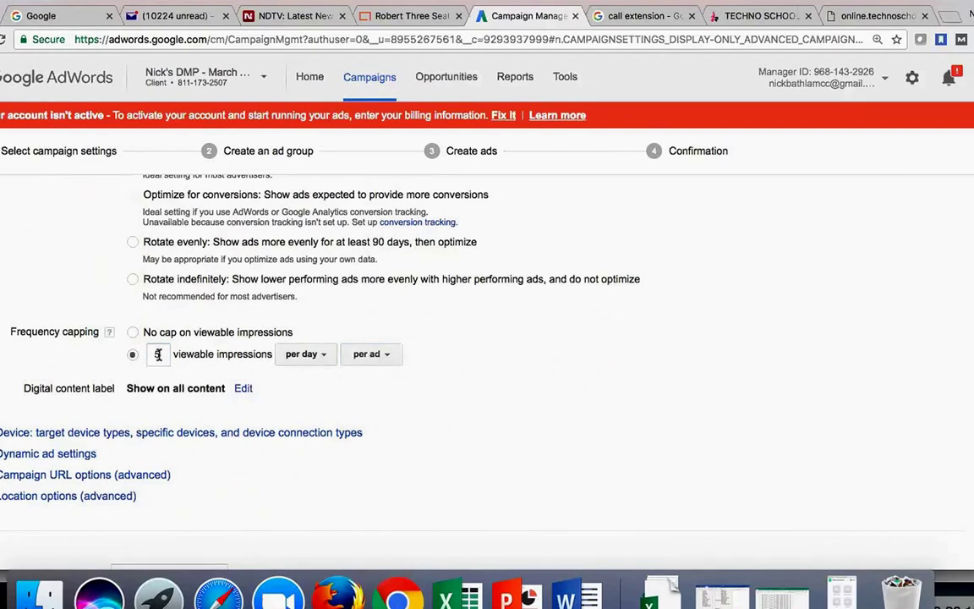
left_click(308, 358)
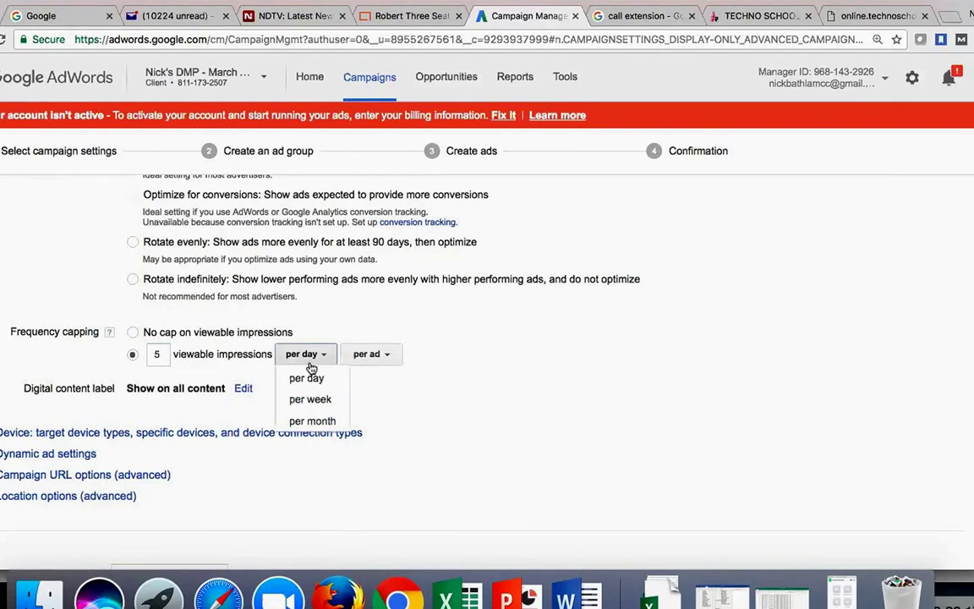
left_click(385, 356)
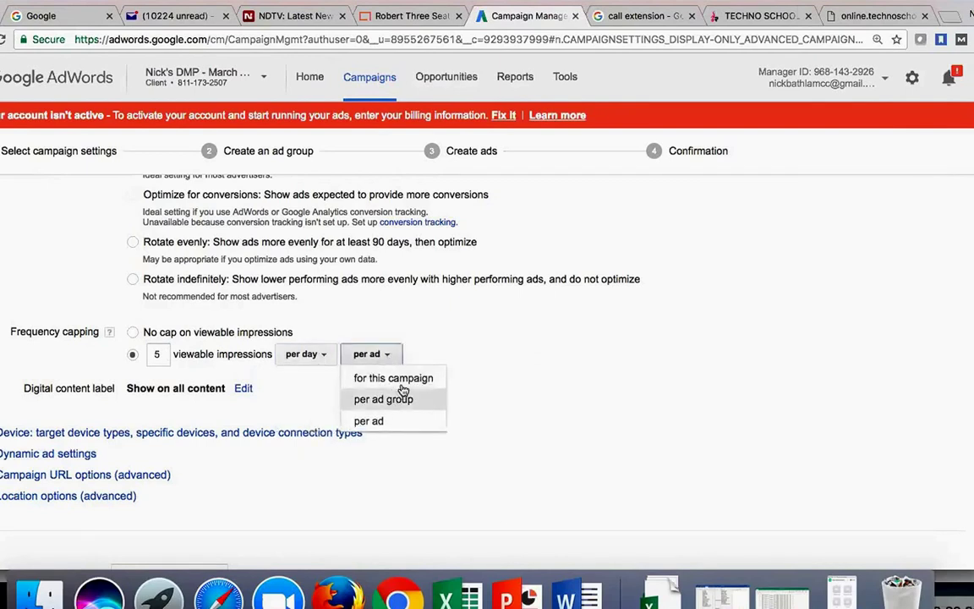
left_click(445, 342)
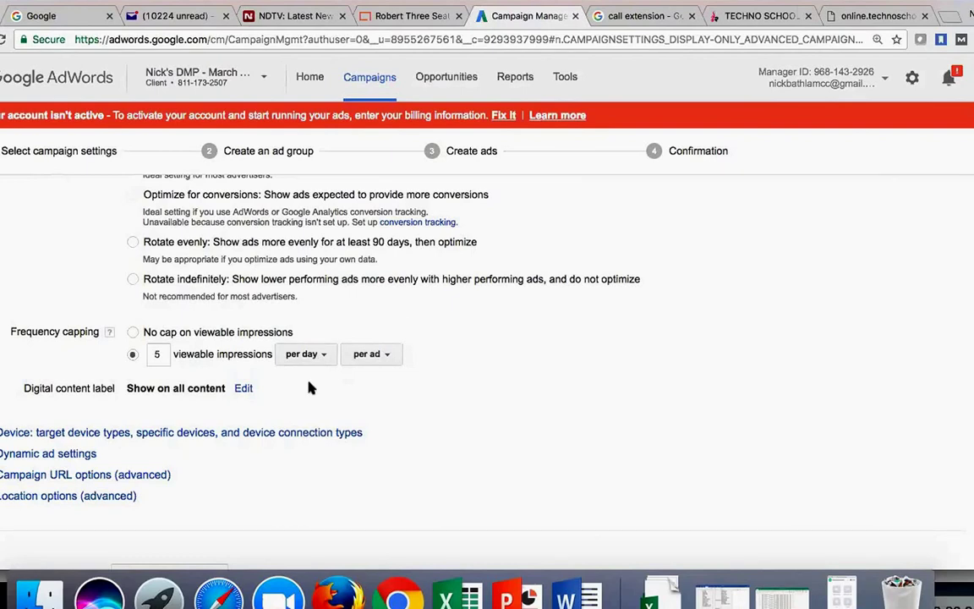
- Open the digital content label setting for editing and check the status choices offered for mature audiences and unlabeled content
left_click(243, 389)
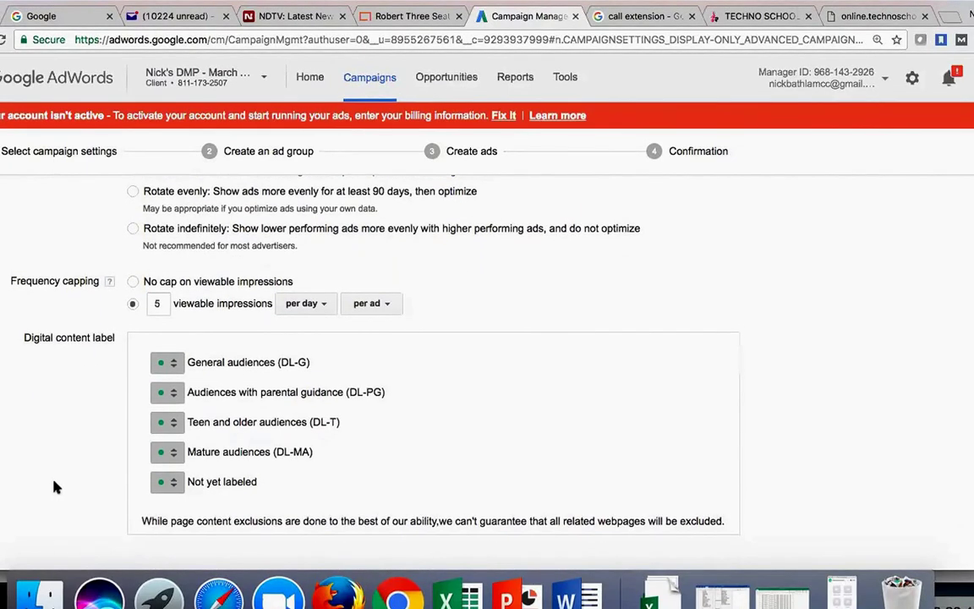
scroll(54, 486, "down", 2)
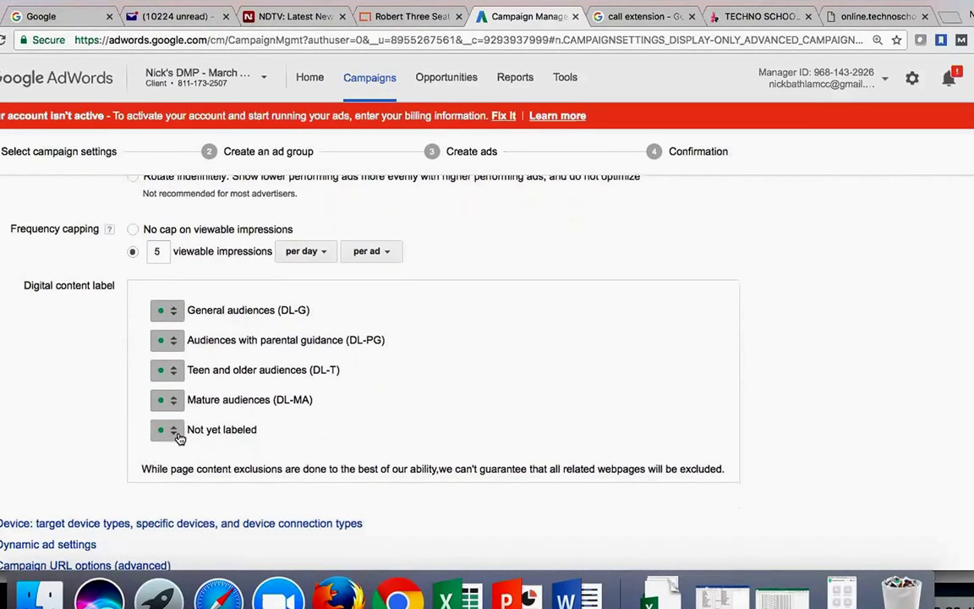
left_click(172, 431)
left_click(172, 401)
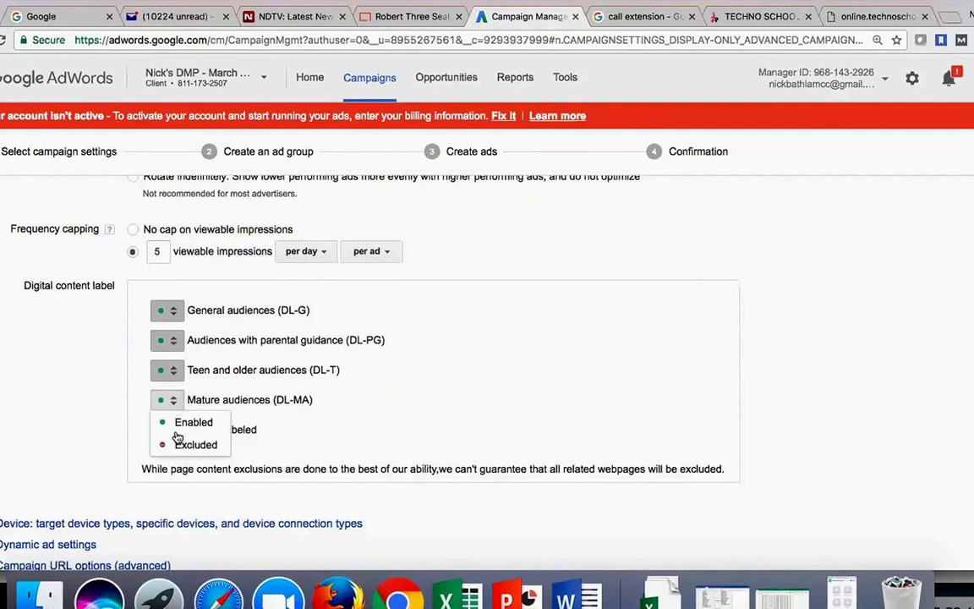
left_click(96, 406)
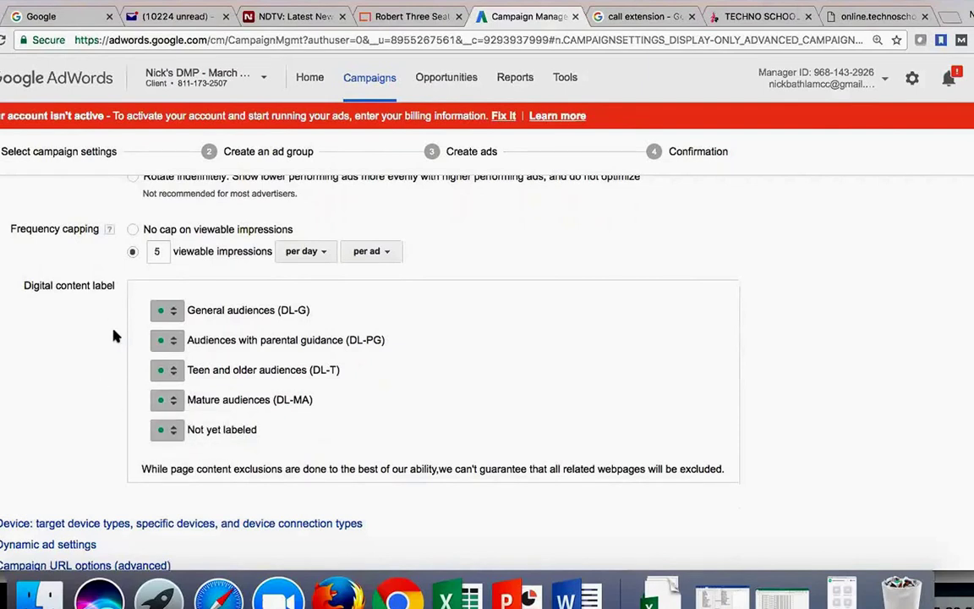
scroll(114, 337, "up", 3)
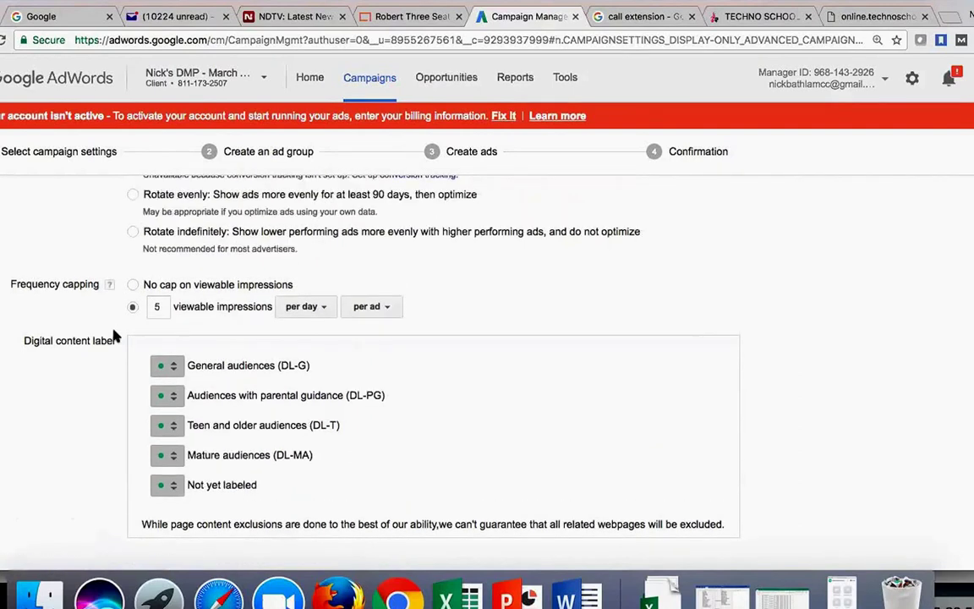
- Switch to the NDTV website, look over the display ads on its home page, and return to the AdWords frequency capping setting
left_click(296, 17)
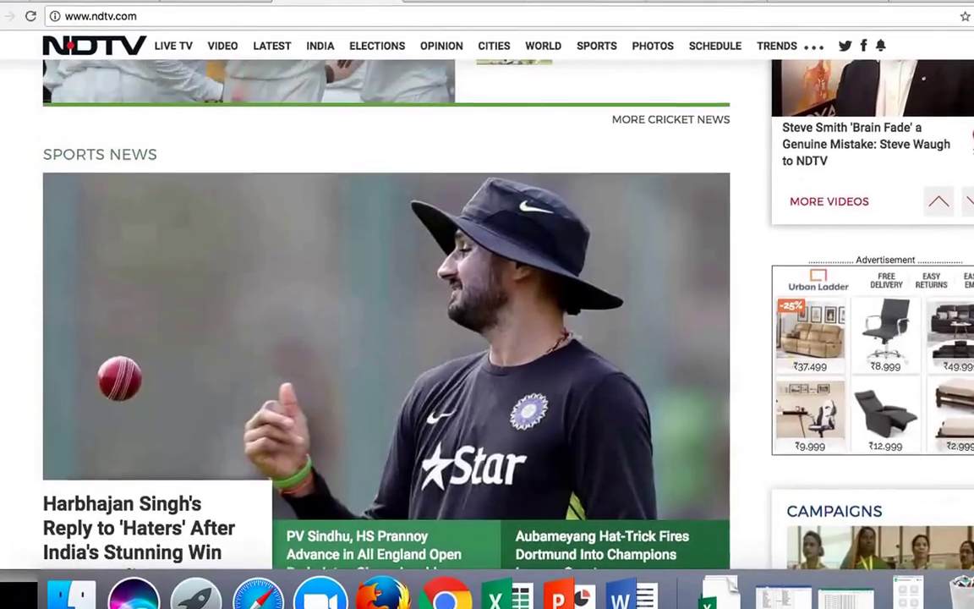
scroll(438, 274, "up", 10)
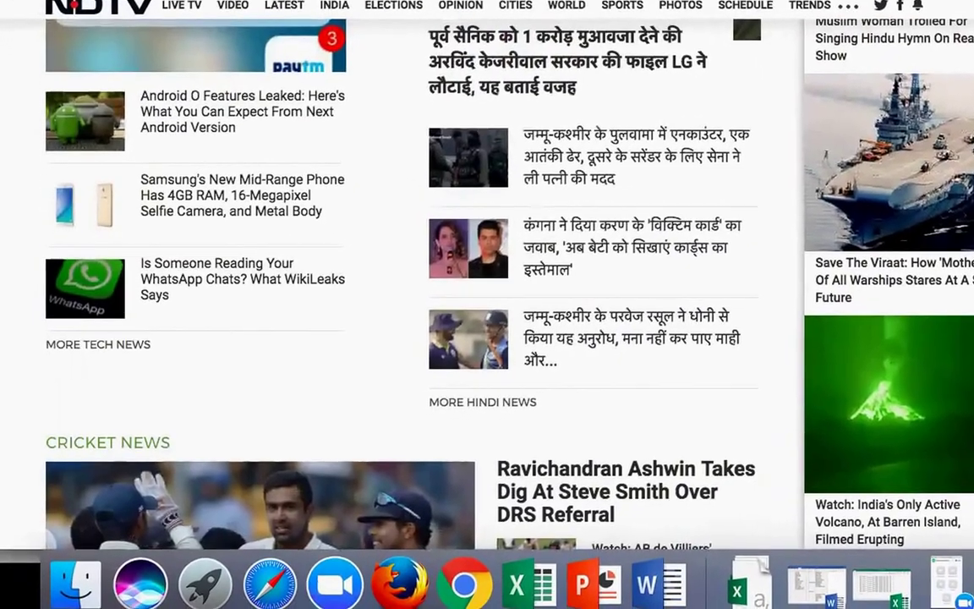
scroll(438, 274, "up", 10)
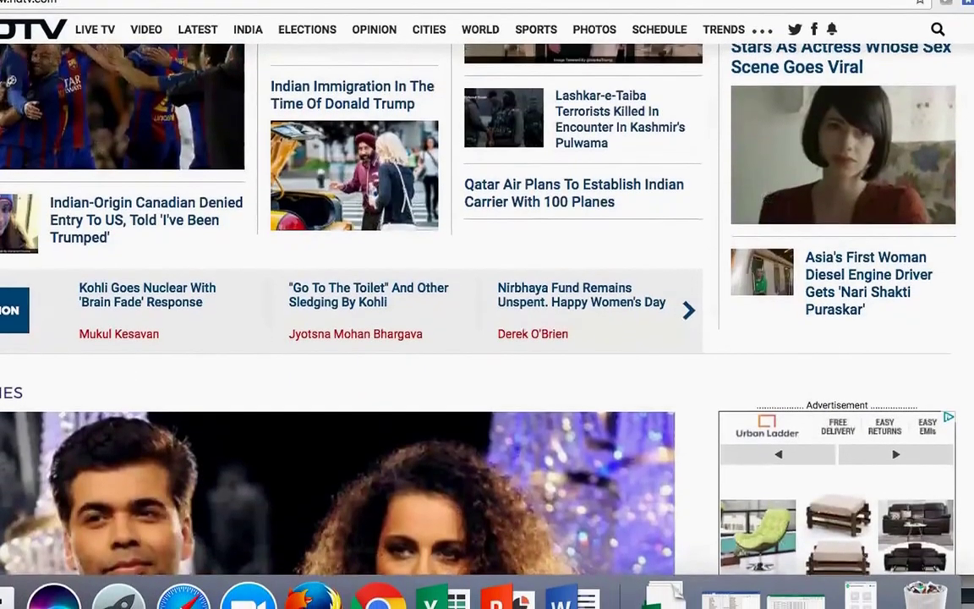
scroll(822, 155, "up", 5)
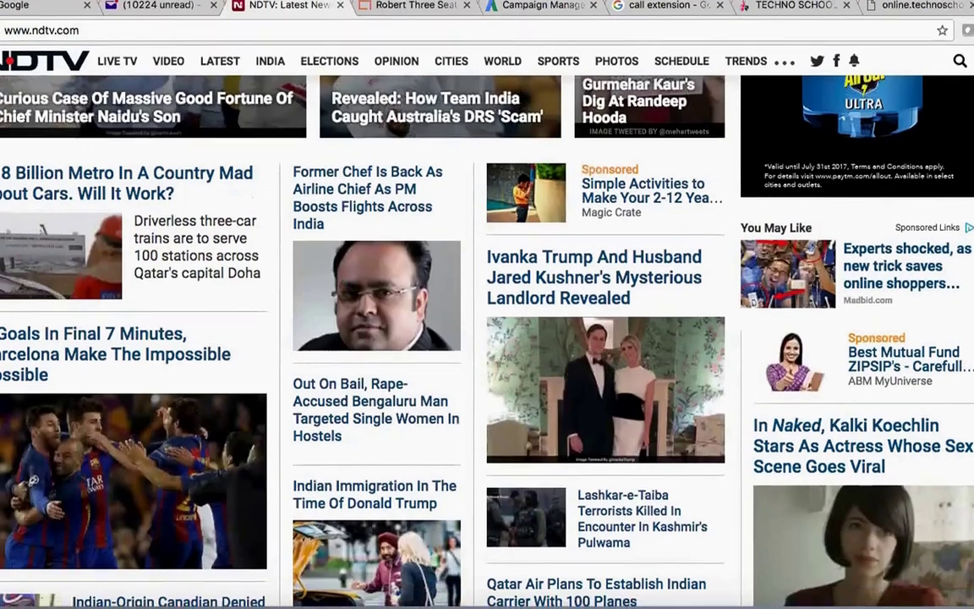
scroll(822, 154, "up", 10)
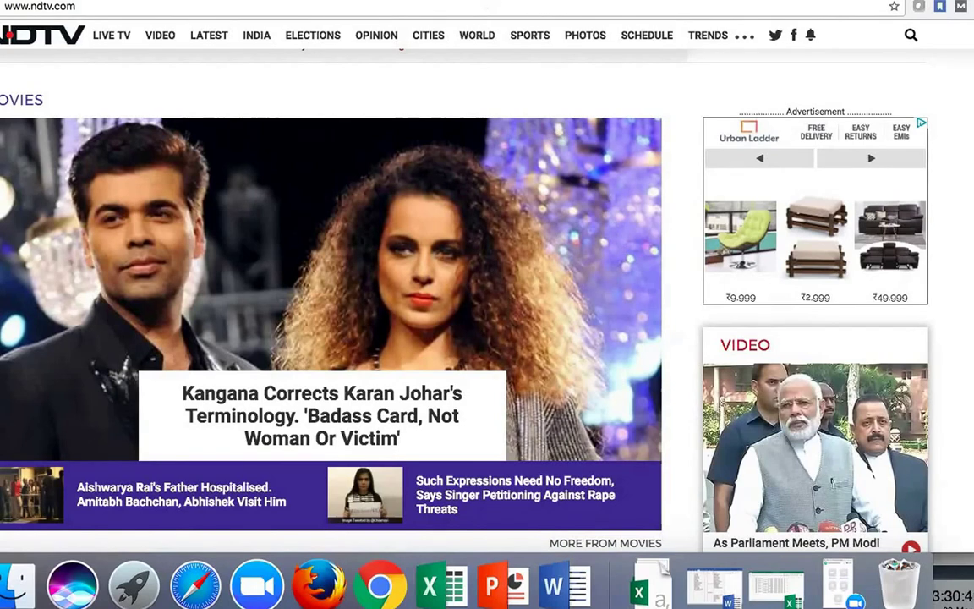
key("ctrl+Tab")
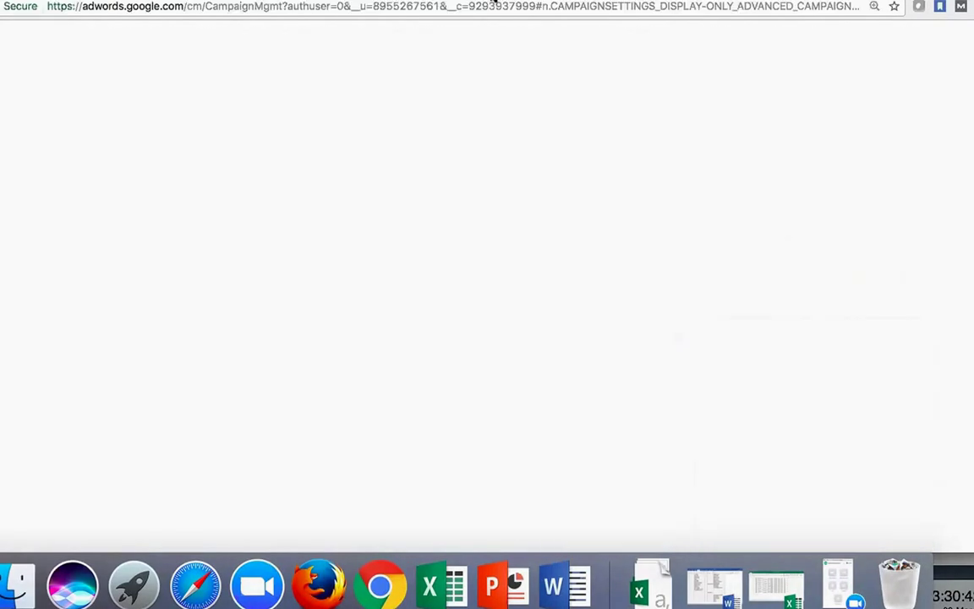
left_click(108, 321)
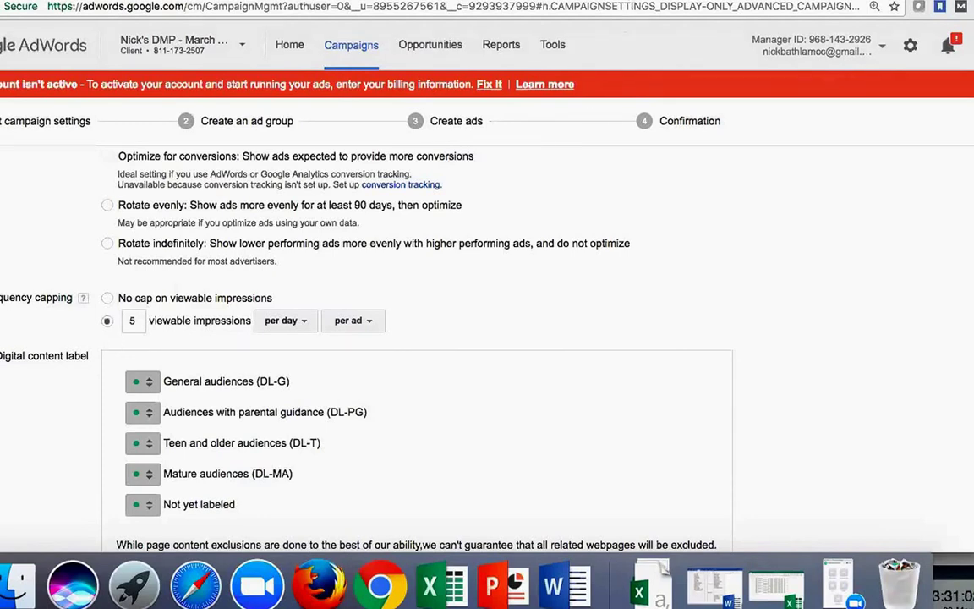
- Revisit the call extension images, the Urban Ladder recliner page and the NDTV home page, ending back at the AdWords campaign settings
left_click(530, 2)
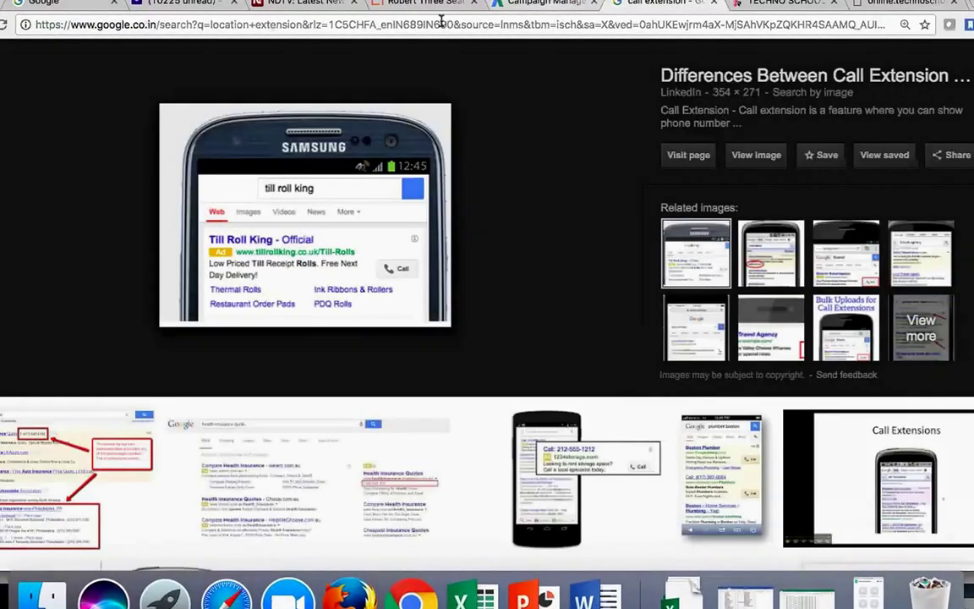
left_click(508, 0)
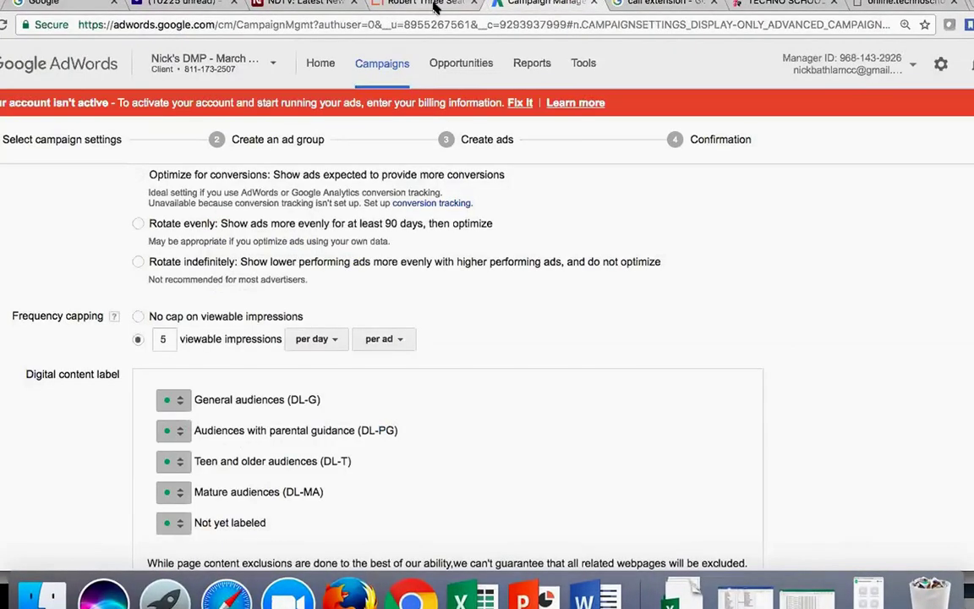
left_click(434, 5)
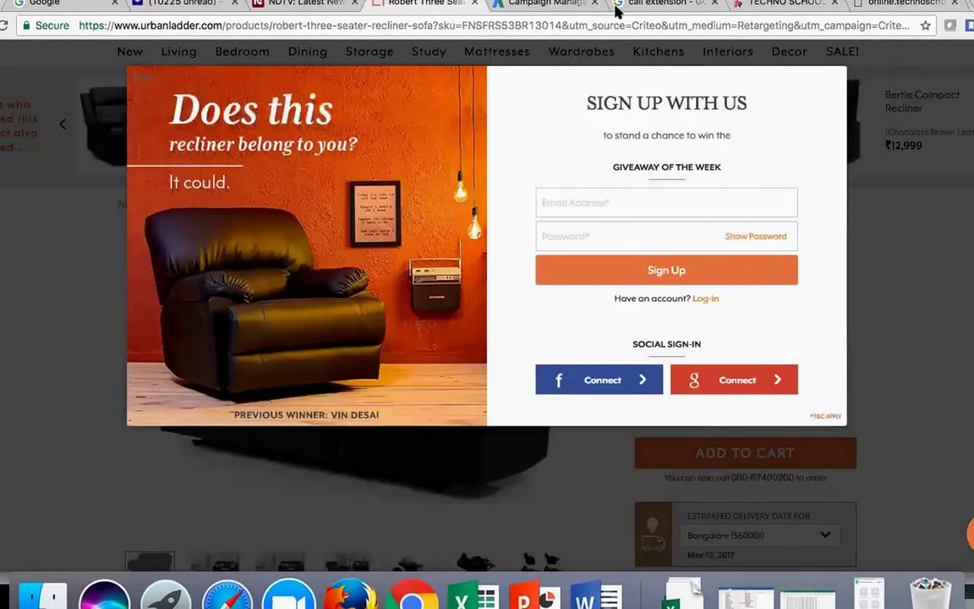
left_click(644, 5)
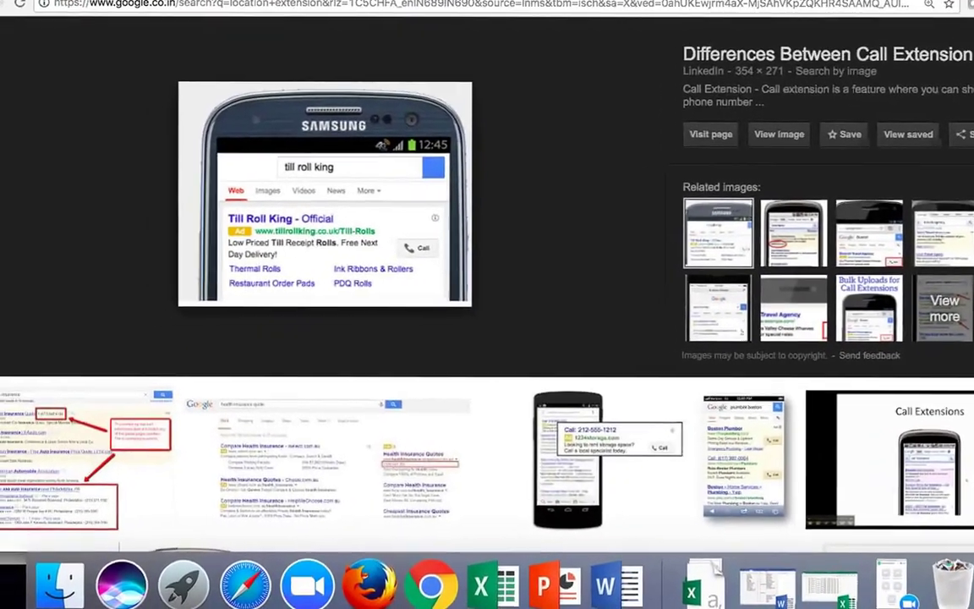
left_click(296, 3)
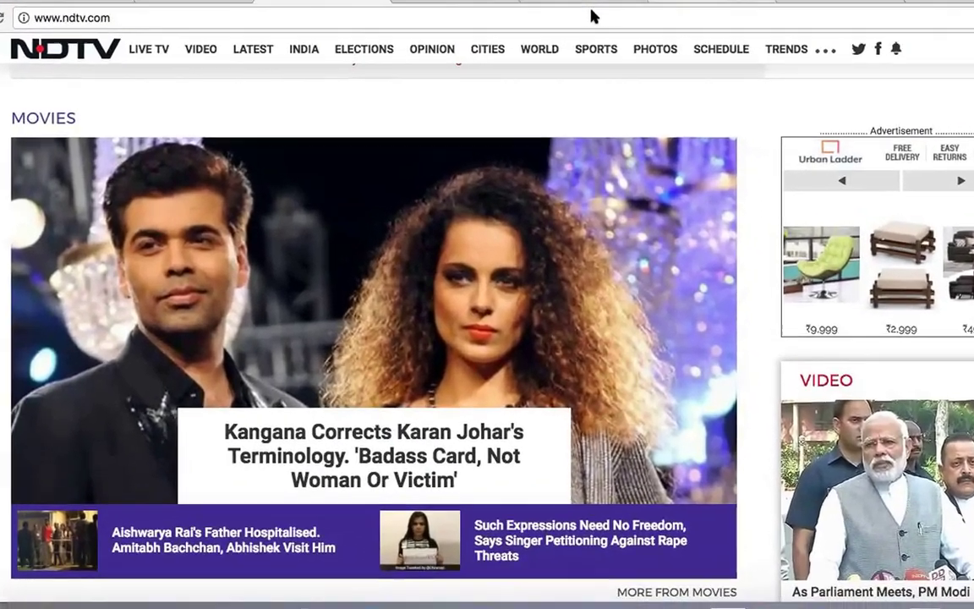
key("ctrl+Tab")
key("ctrl+Tab")
key("ctrl+Tab")
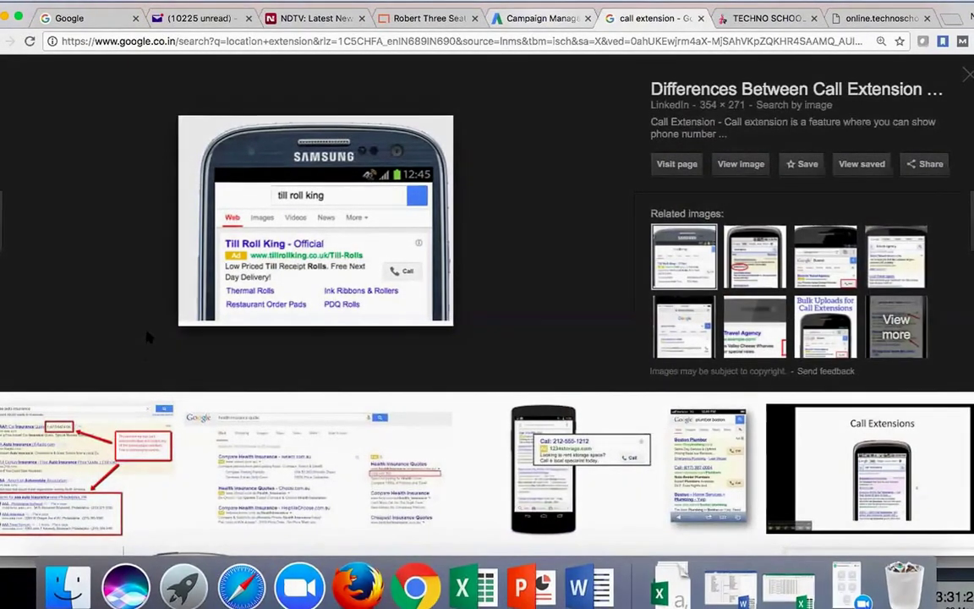
key("ctrl+shift+Tab")
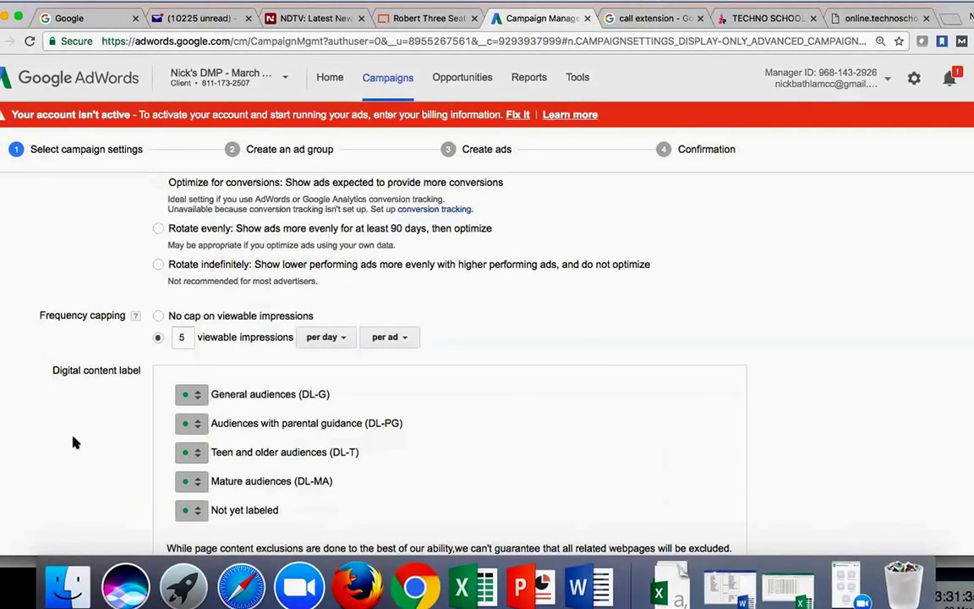
scroll(87, 434, "down", 1)
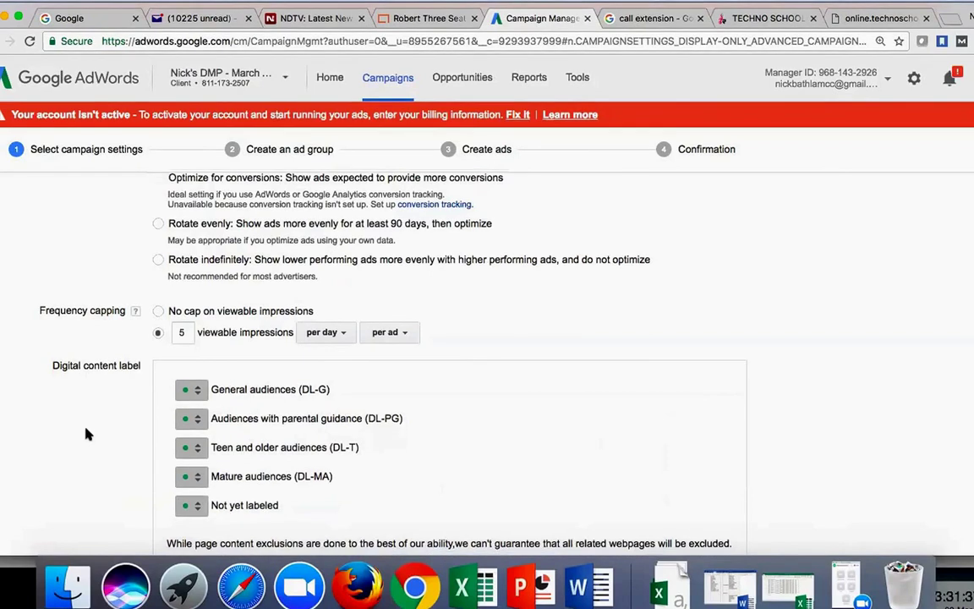
- Open the campaign's device targeting settings for editing so the individual device types can be selected
scroll(84, 433, "down", 5)
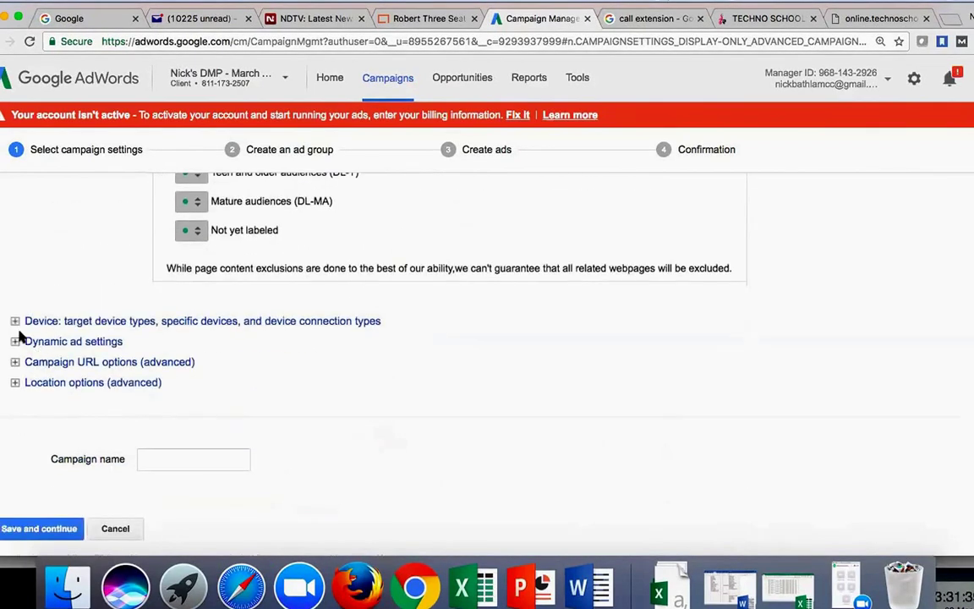
left_click(15, 322)
scroll(239, 388, "down", 3)
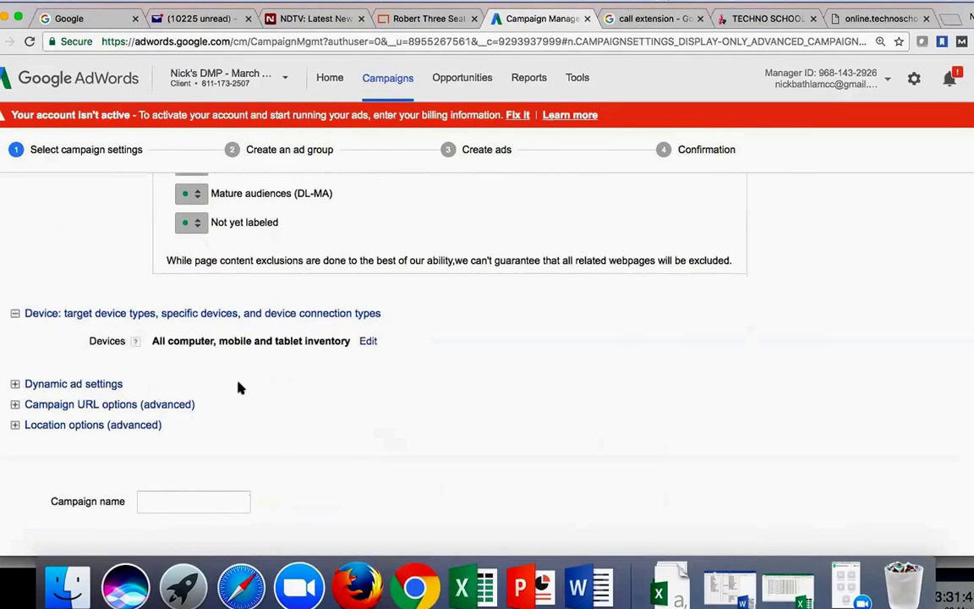
scroll(242, 385, "down", 2)
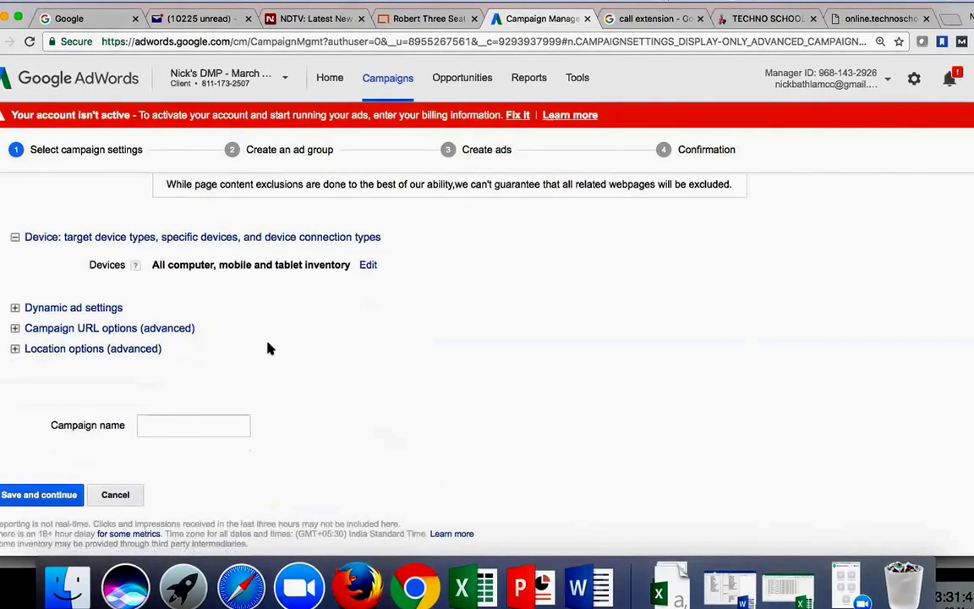
left_click(368, 264)
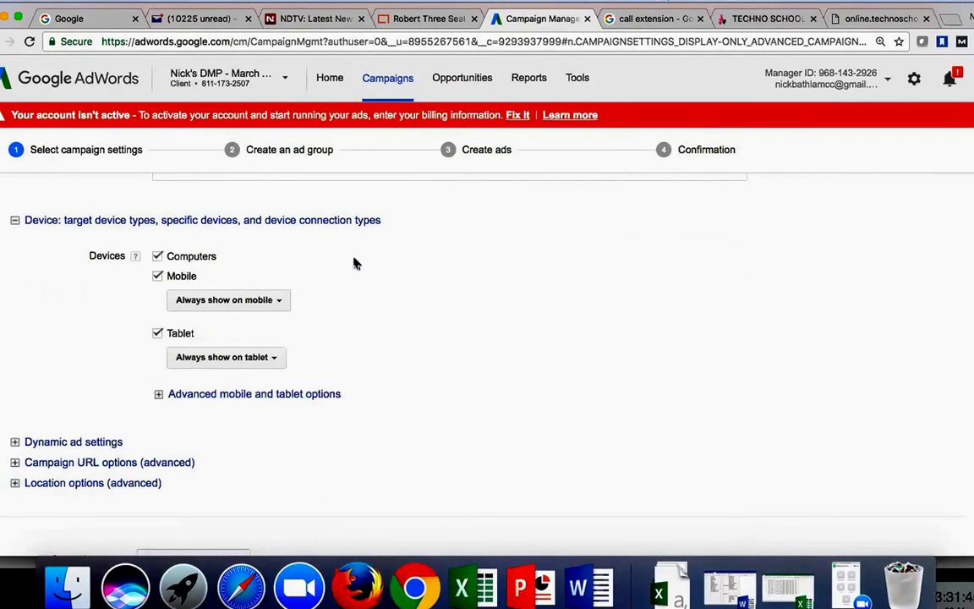
scroll(355, 264, "down", 2)
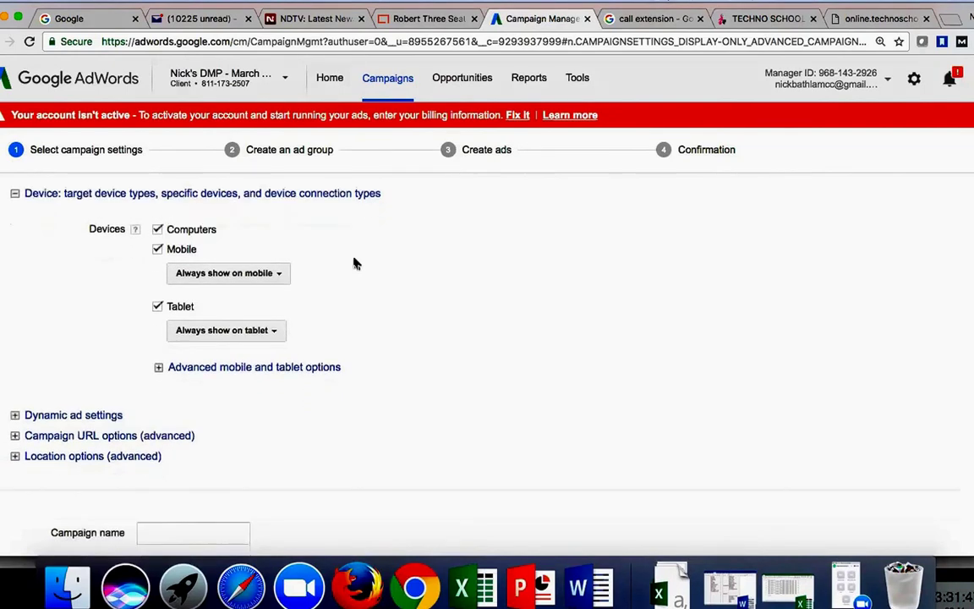
scroll(355, 264, "down", 1)
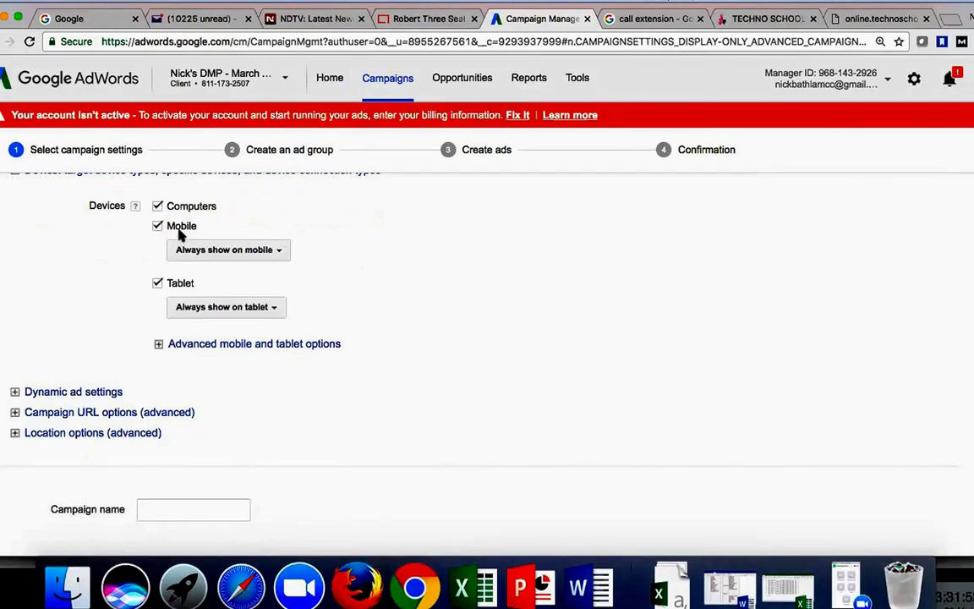
- Limit device targeting to Mobile by excluding Computers and Tablet, and view the mobile placement choices
left_click(158, 206)
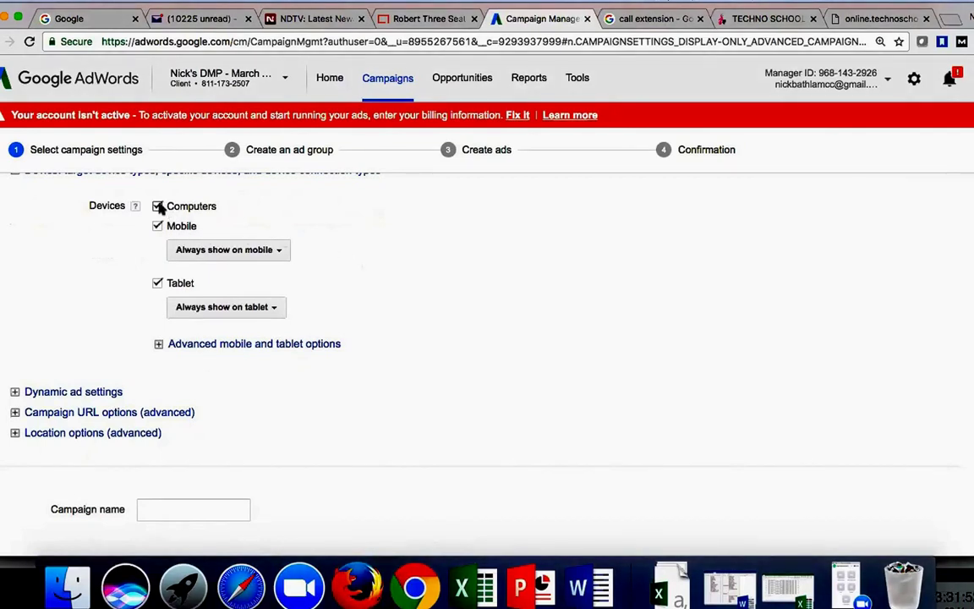
left_click(157, 284)
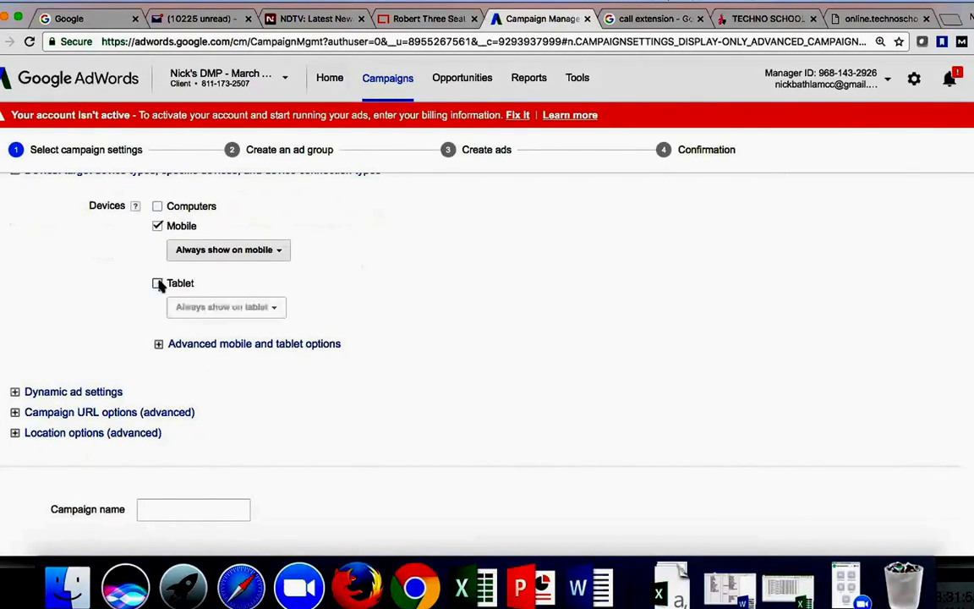
left_click(157, 206)
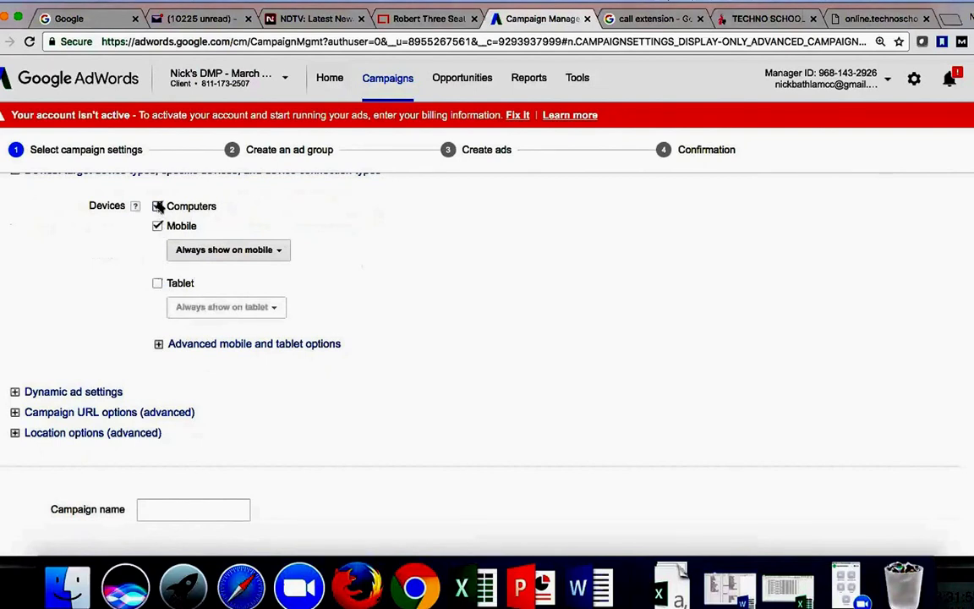
left_click(158, 206)
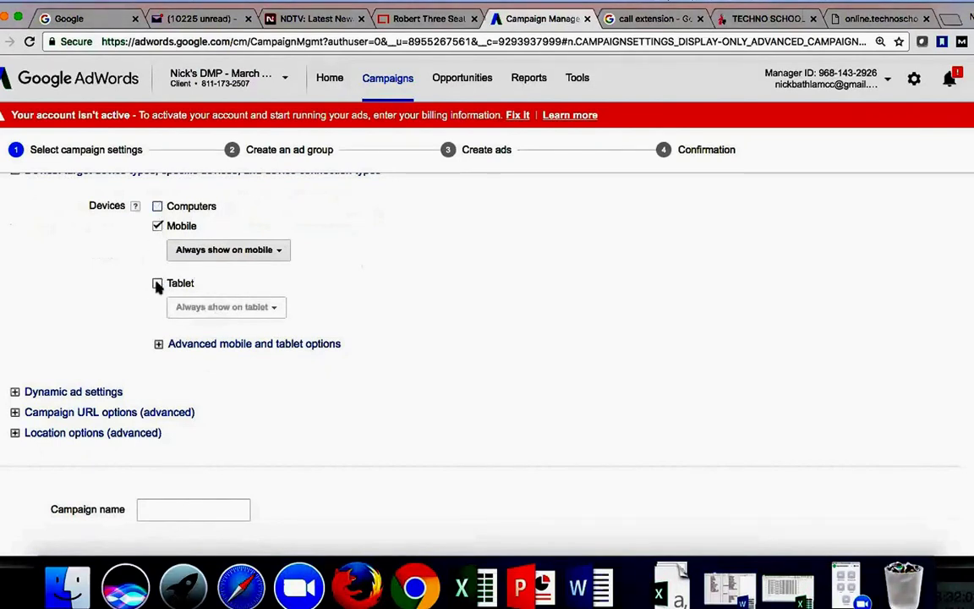
left_click(158, 284)
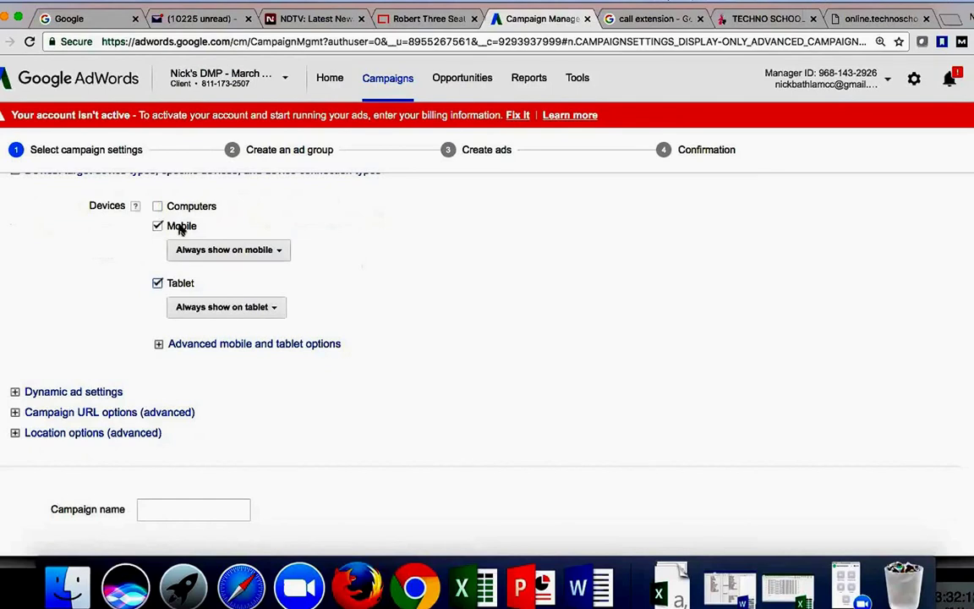
left_click(158, 284)
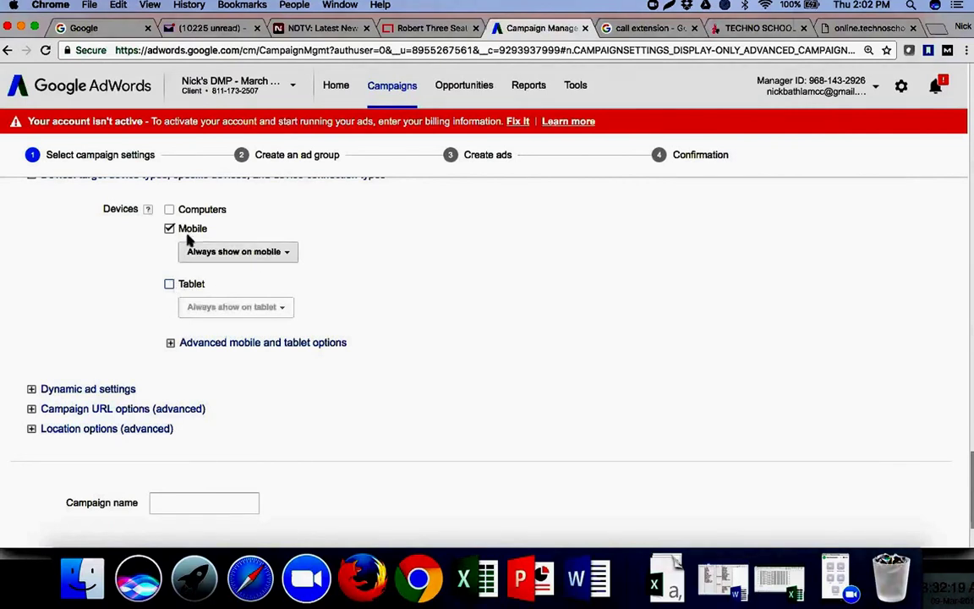
left_click(238, 253)
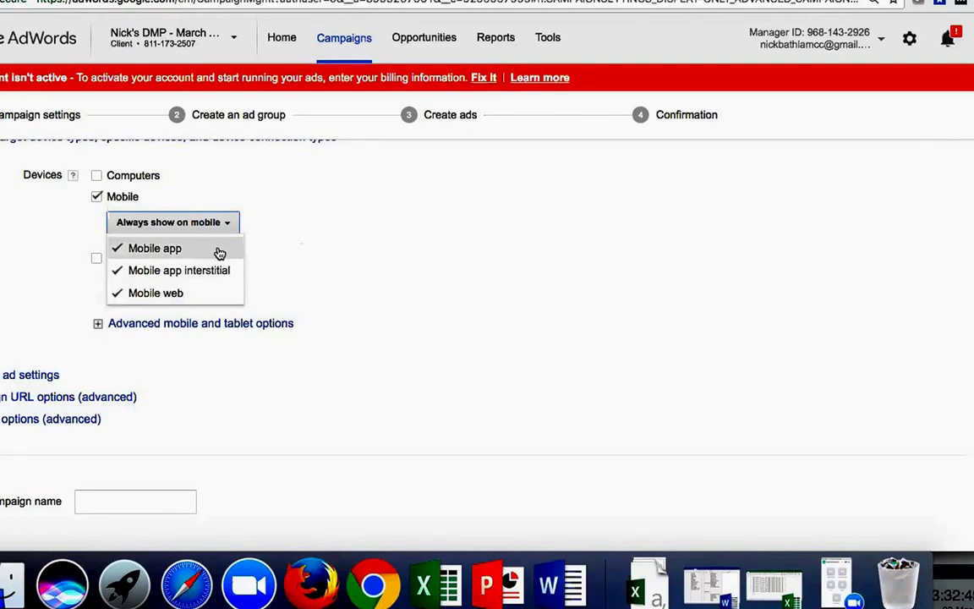
left_click(306, 238)
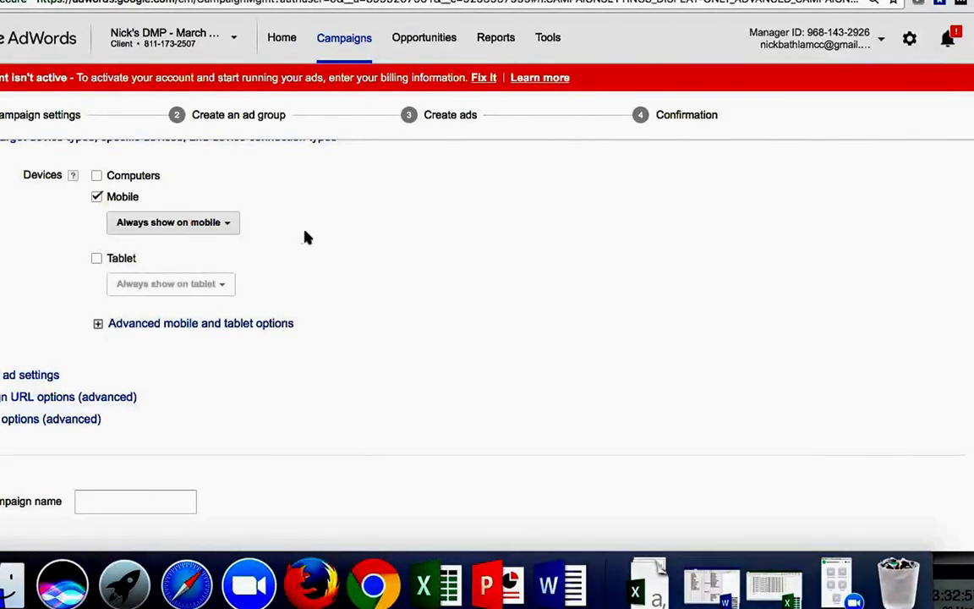
- Include Computers and Tablet in the device targeting again
scroll(306, 237, "up", 2)
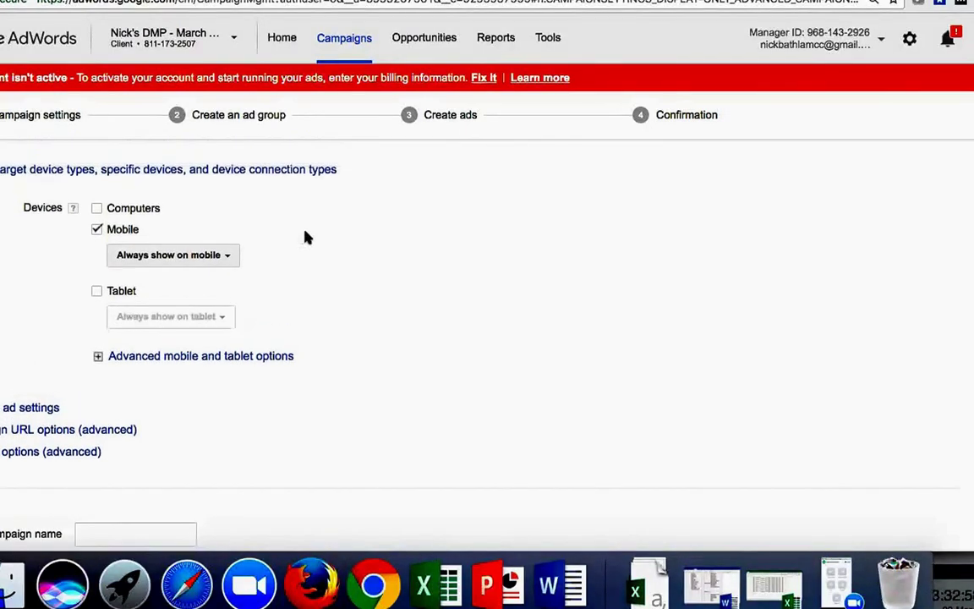
scroll(306, 237, "up", 1)
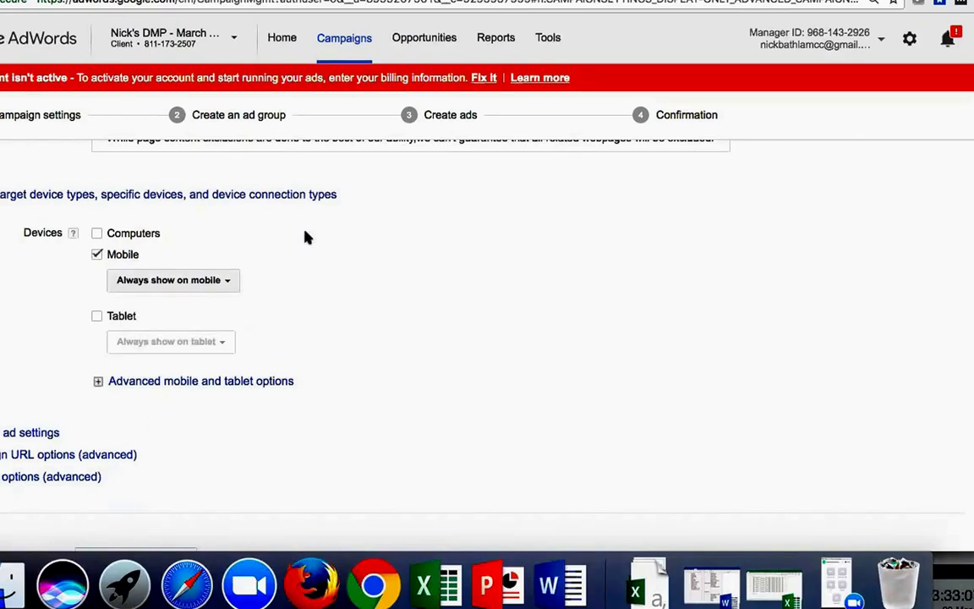
left_click(97, 232)
left_click(98, 316)
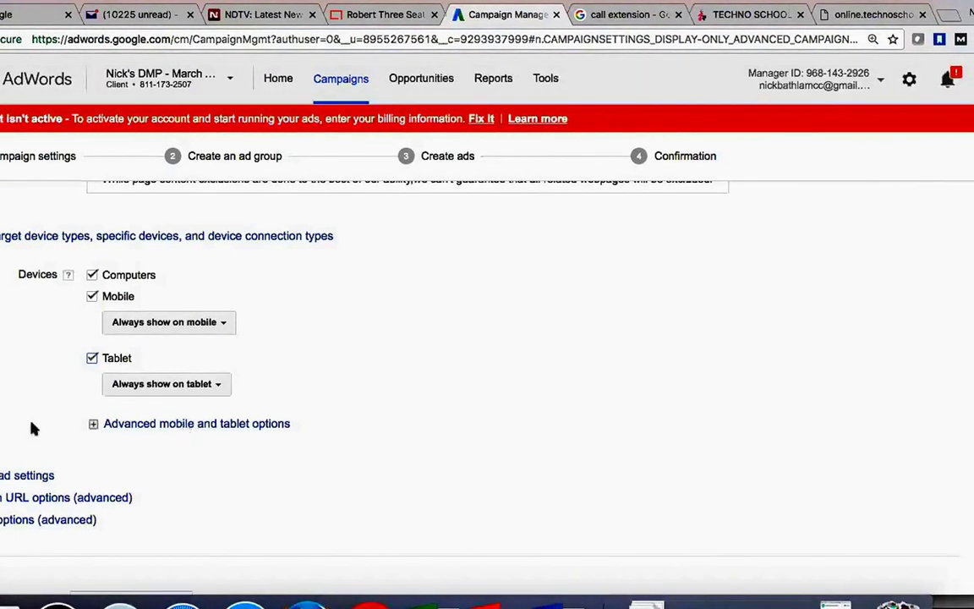
- In the advanced mobile and tablet options, choose operating systems manually and add all versions of iOS and Android
scroll(31, 428, "down", 2)
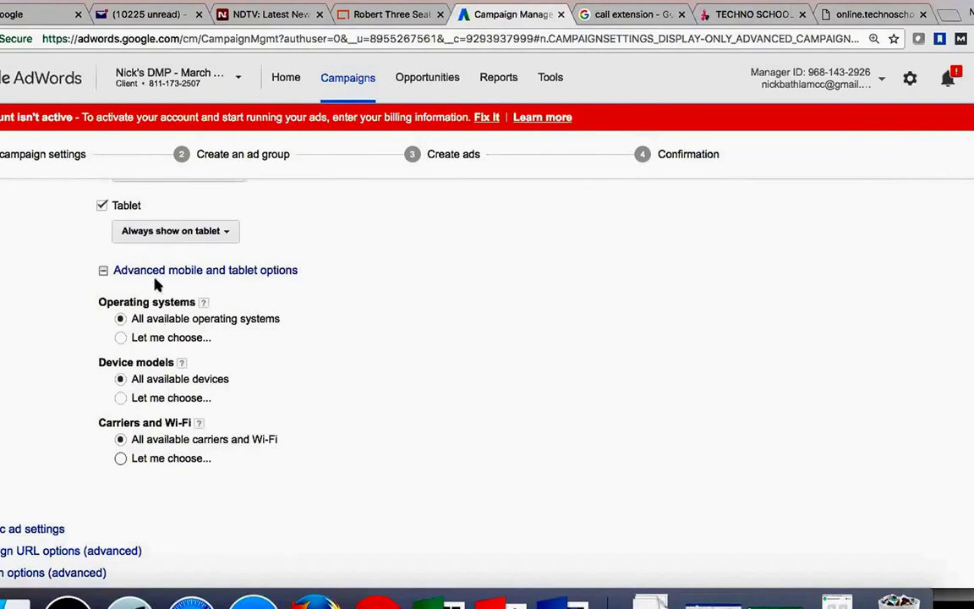
left_click(121, 339)
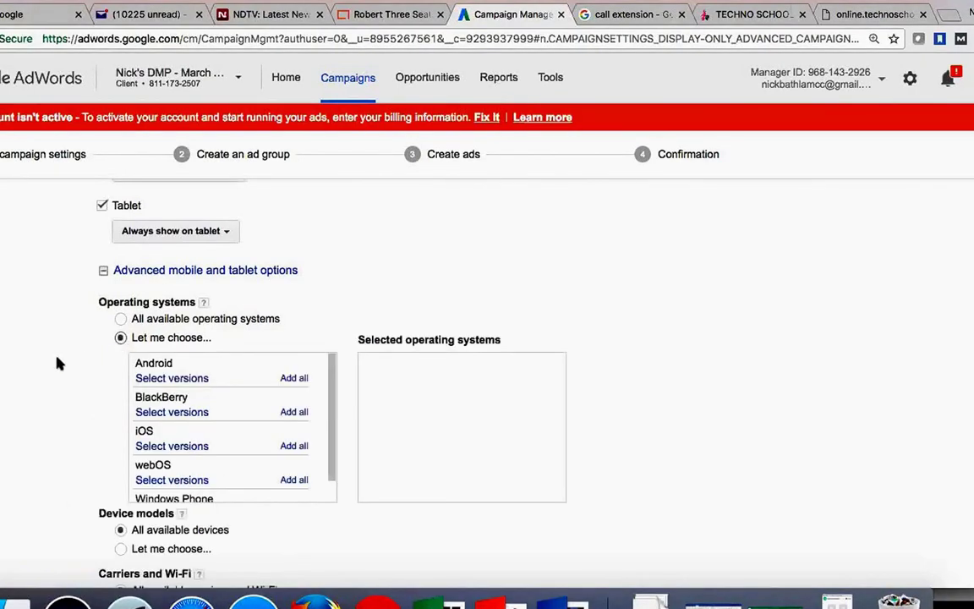
scroll(56, 364, "down", 1)
scroll(56, 363, "down", 2)
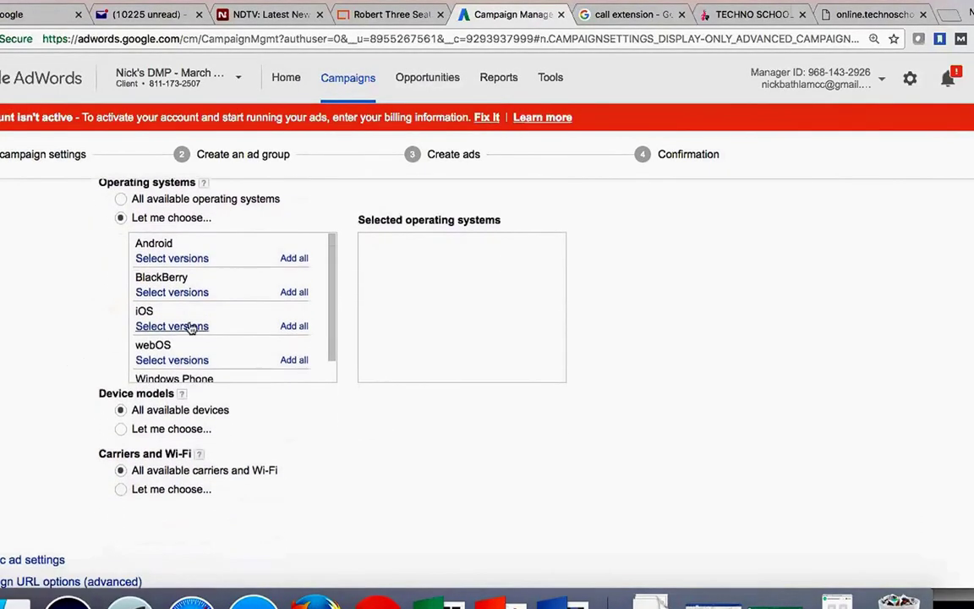
left_click(296, 326)
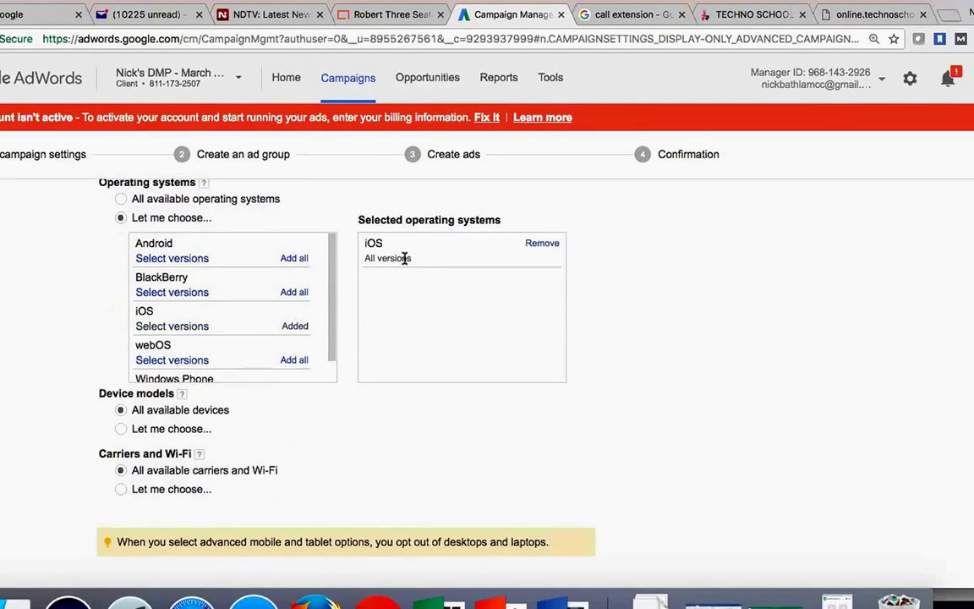
left_click(295, 259)
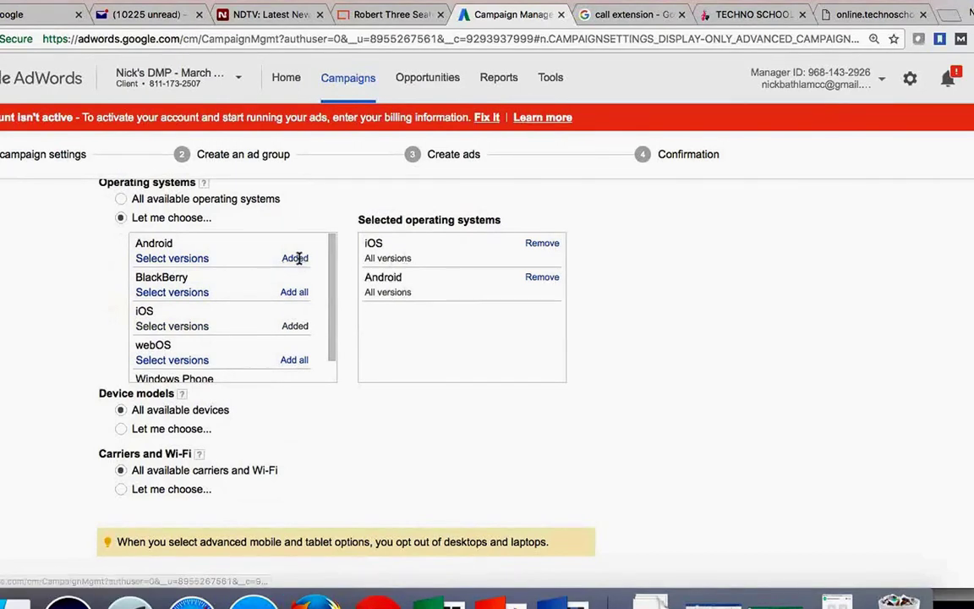
- Remove iOS and Android from the selected operating systems and set targeting back to all available operating systems
left_click(542, 243)
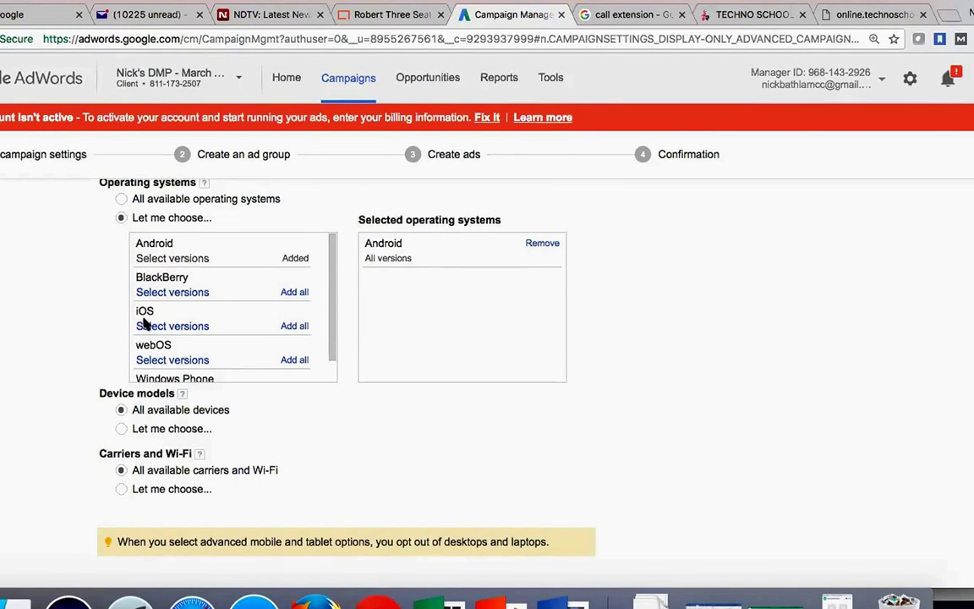
left_click(545, 244)
scroll(212, 227, "up", 1)
left_click(121, 222)
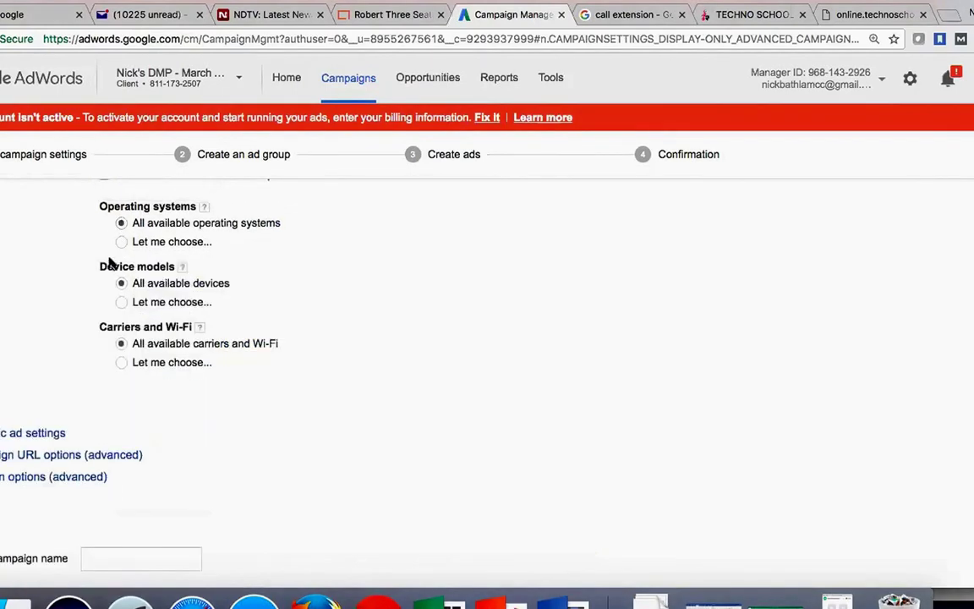
- Set device models to be chosen manually and browse the Android brands
left_click(121, 302)
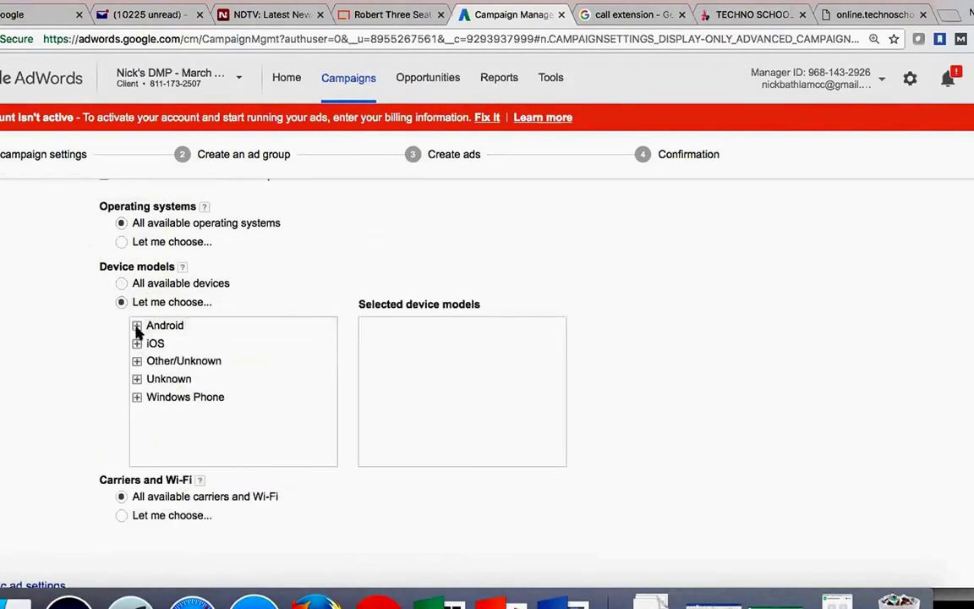
left_click(136, 326)
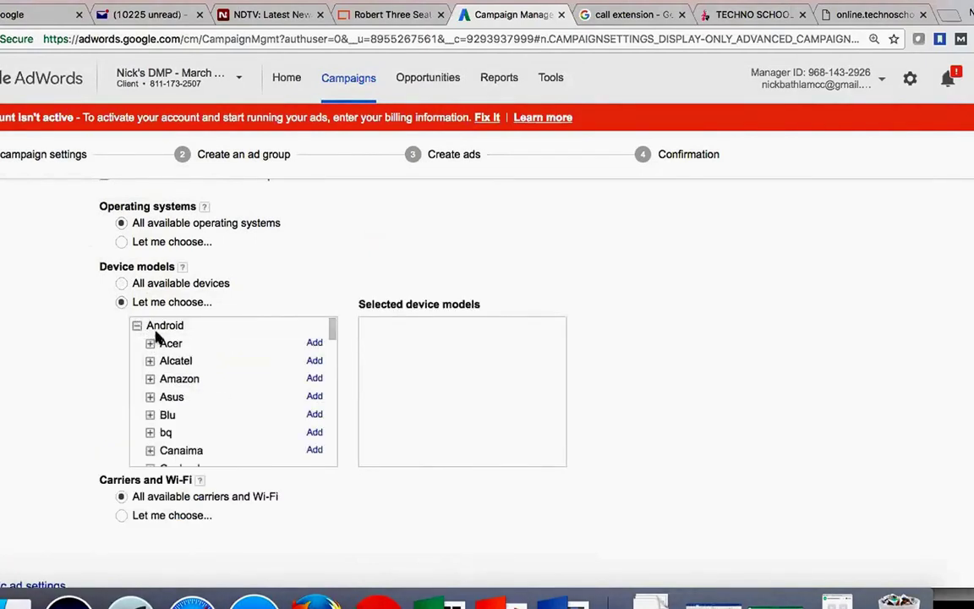
scroll(181, 364, "down", 15)
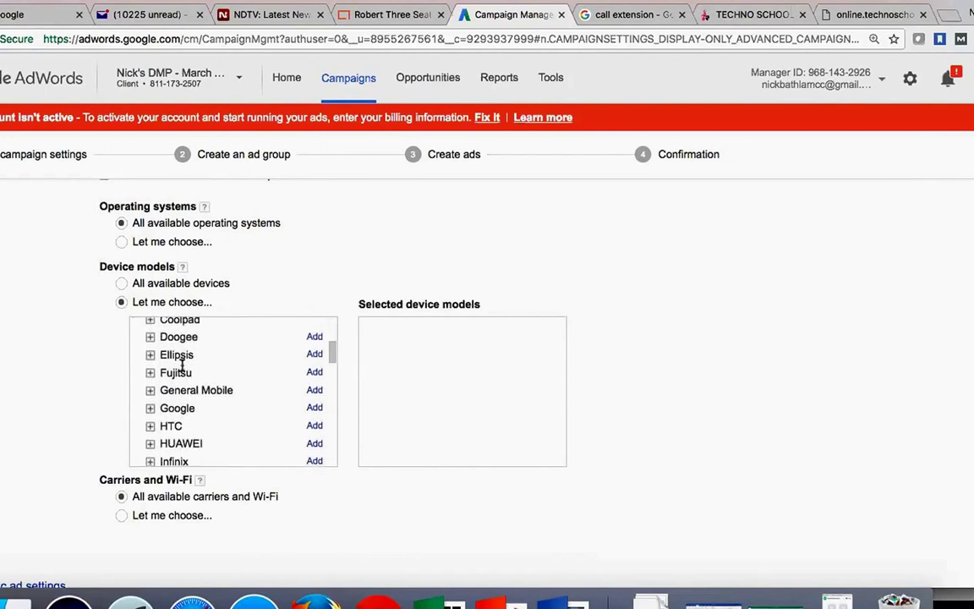
scroll(184, 378, "down", 8)
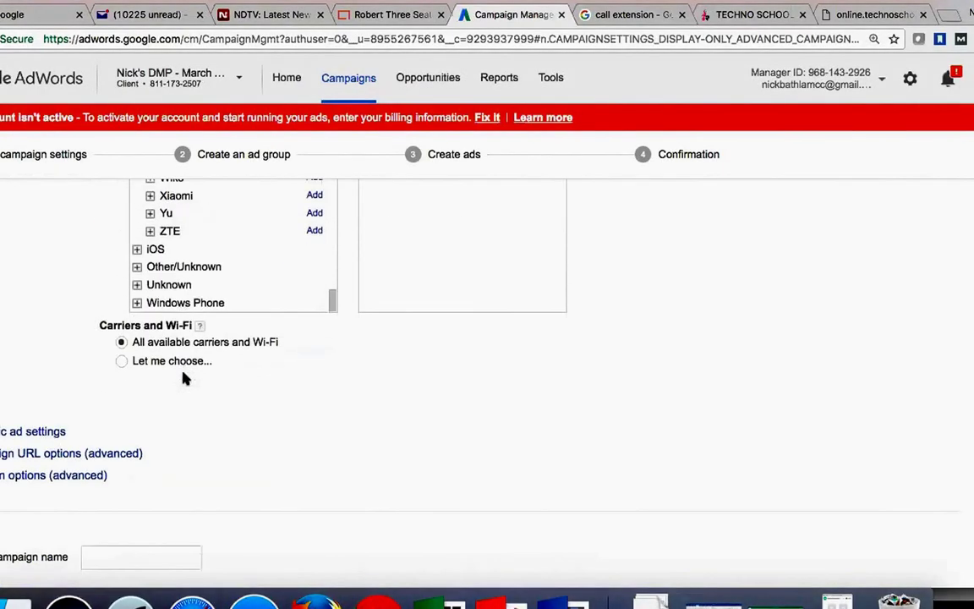
- Add iPhone 7 and iPhone 7 Plus from Apple's iOS devices to the selected device models
left_click(137, 253)
scroll(211, 246, "down", 2)
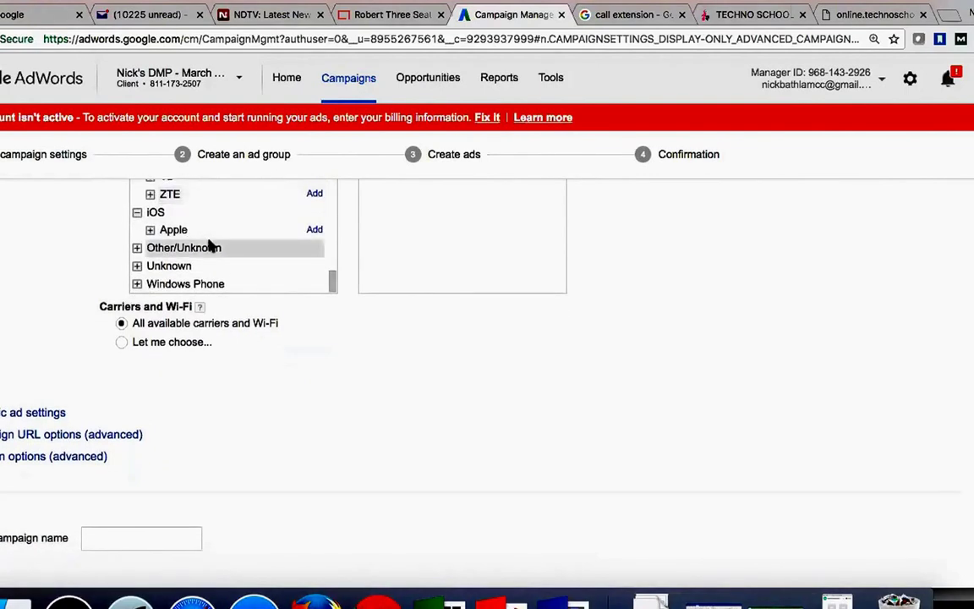
left_click(149, 230)
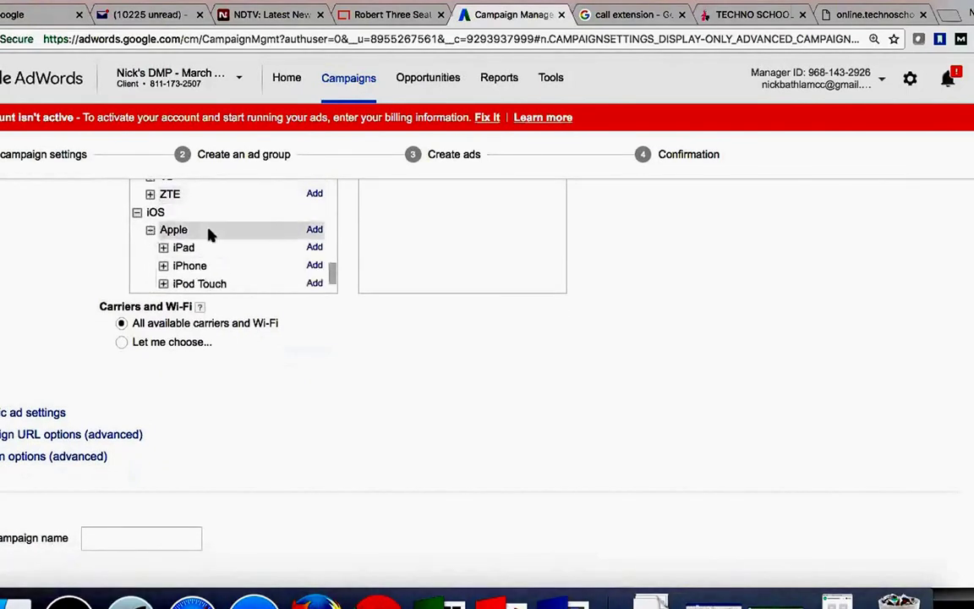
scroll(210, 230, "down", 1)
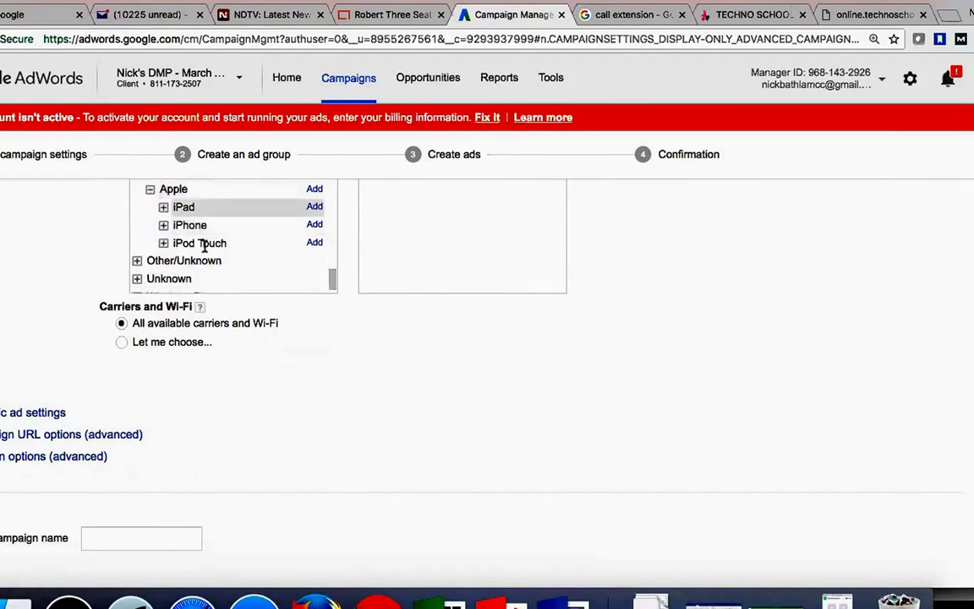
left_click(163, 226)
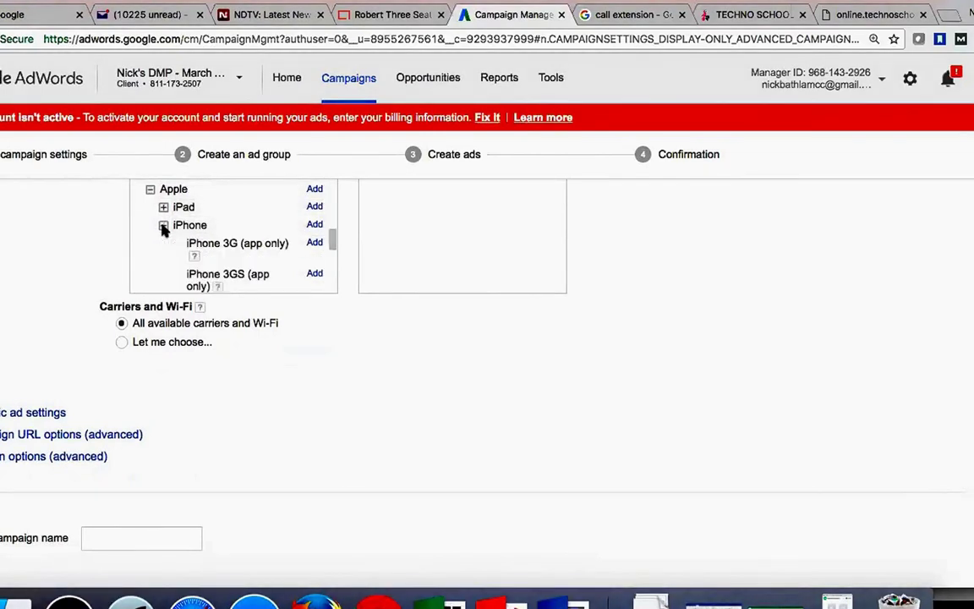
scroll(250, 236, "down", 1)
scroll(249, 236, "down", 10)
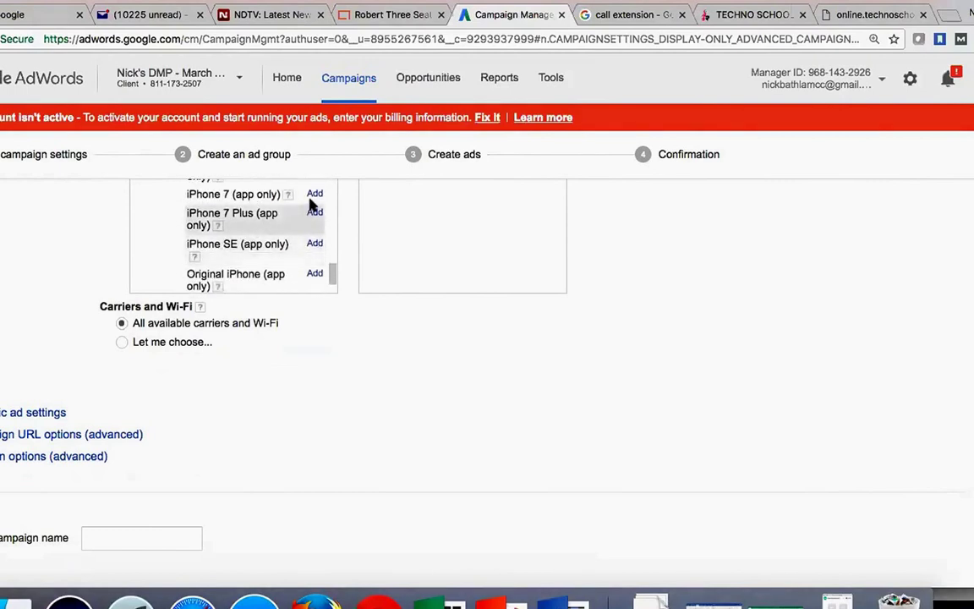
left_click(313, 195)
left_click(315, 212)
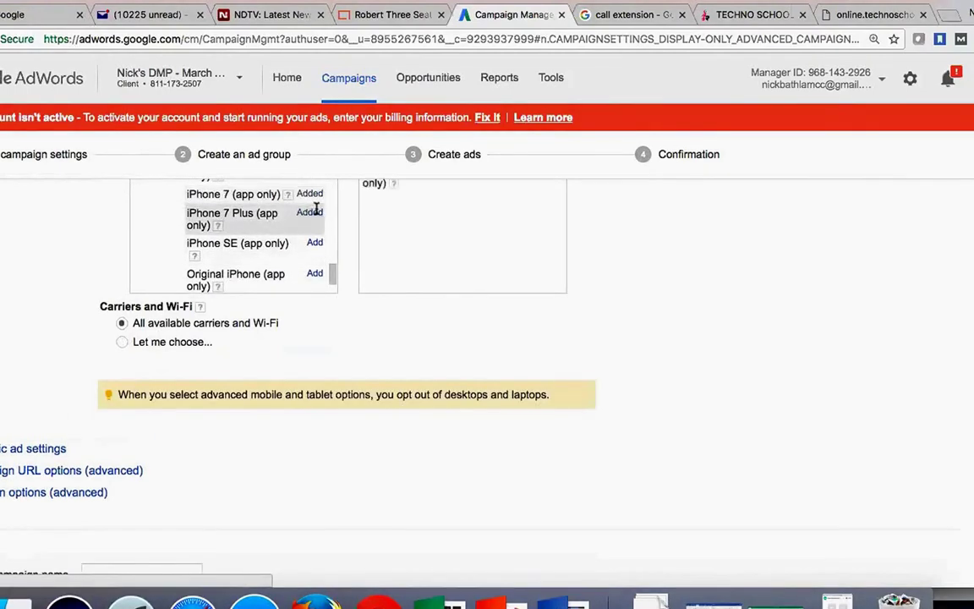
scroll(433, 319, "up", 3)
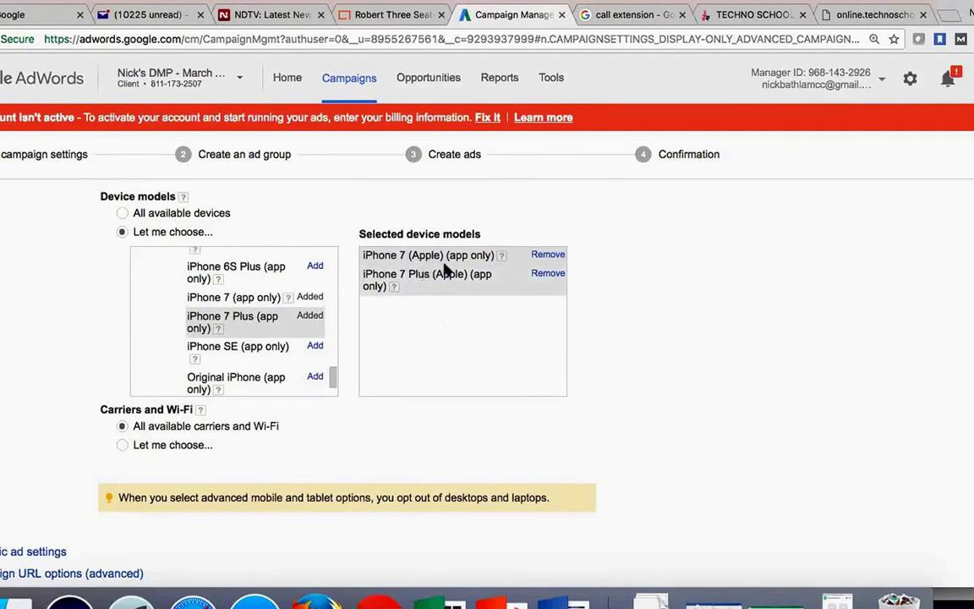
- Remove iPhone 7 and iPhone 7 Plus from the selected device models and set targeting back to all available devices
left_click(547, 254)
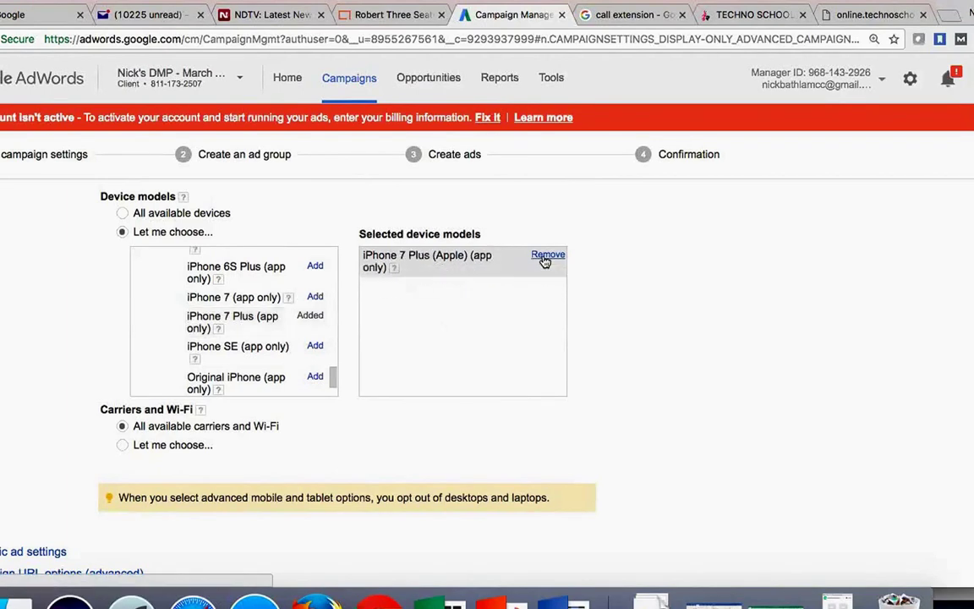
left_click(546, 257)
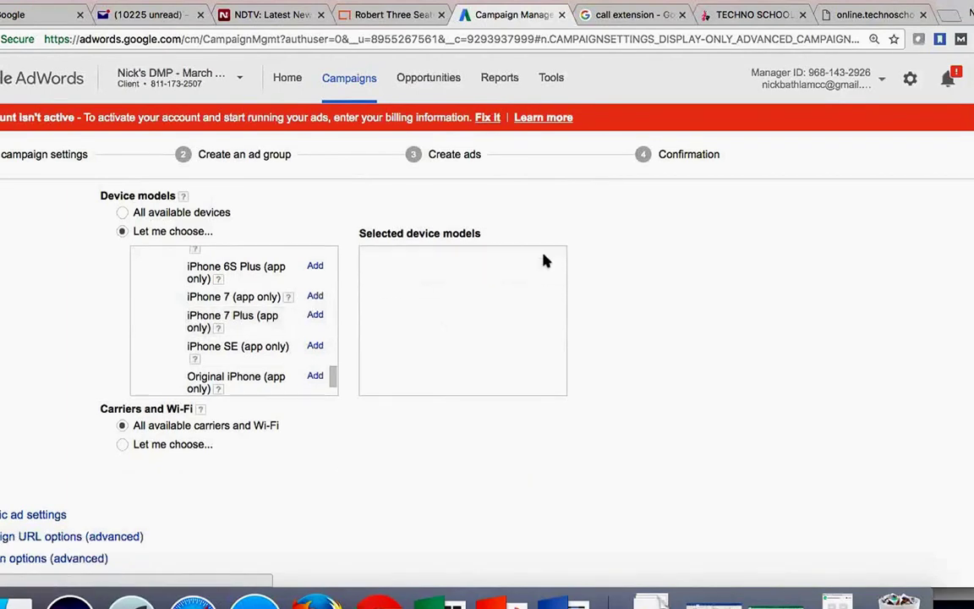
left_click(122, 213)
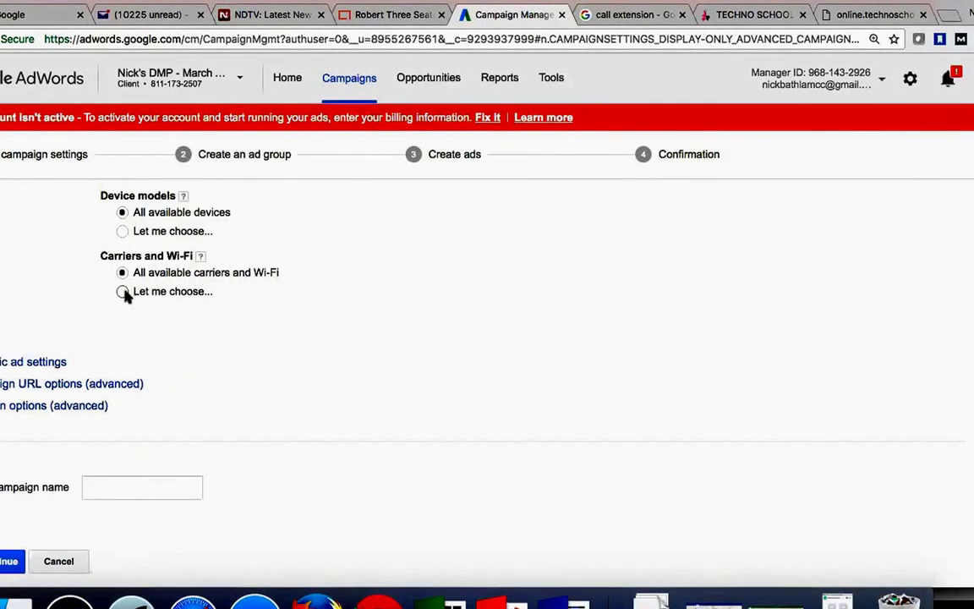
- Set Carriers and Wi-Fi to be chosen manually and browse the carriers available in India
scroll(66, 285, "up", 4)
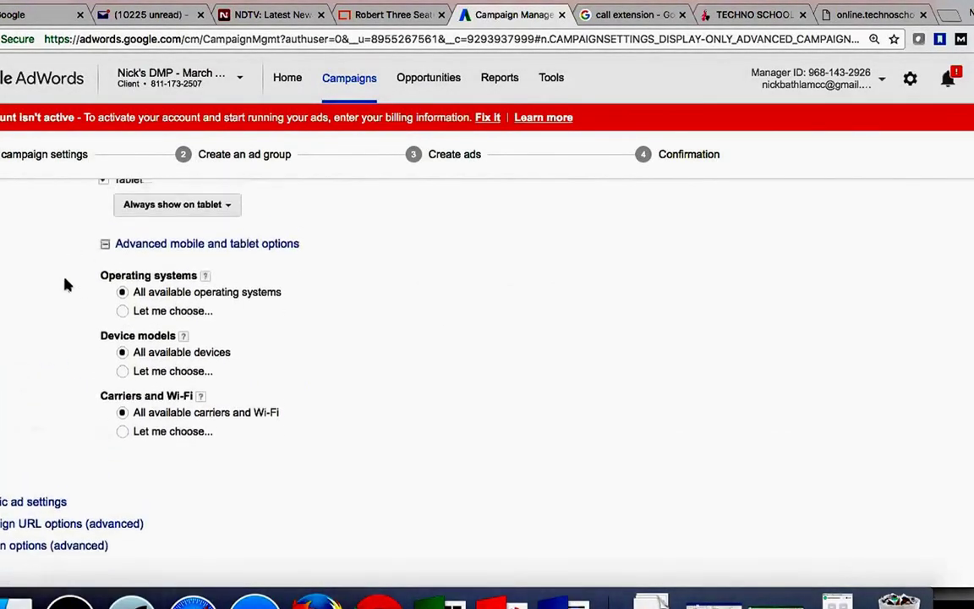
scroll(66, 285, "down", 2)
scroll(67, 285, "down", 1)
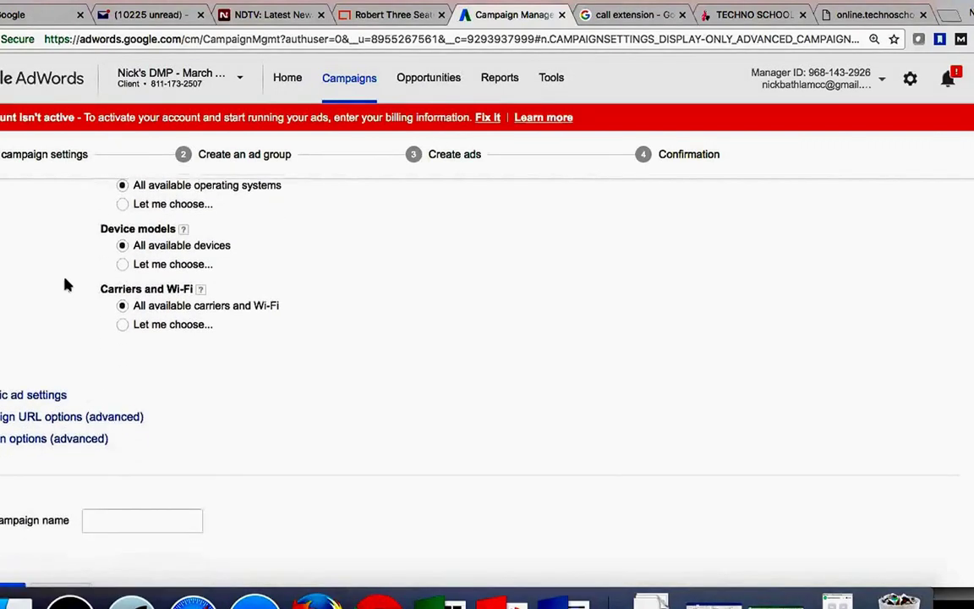
left_click(123, 326)
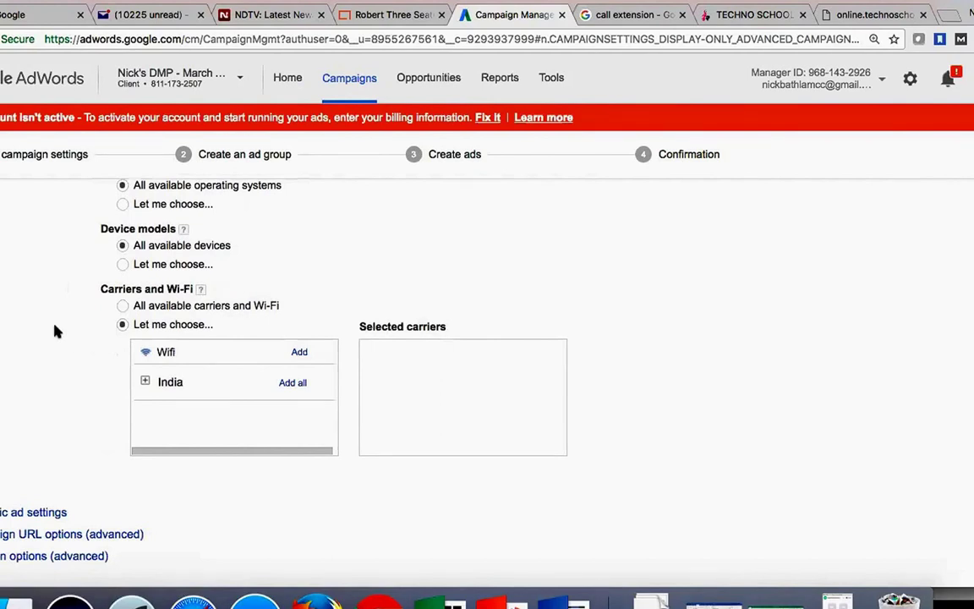
left_click(147, 383)
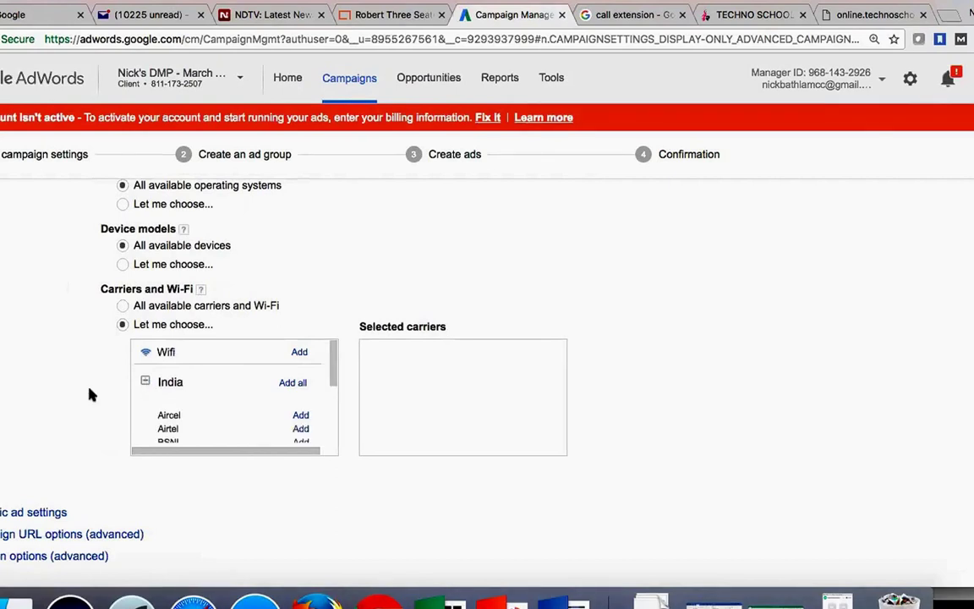
scroll(89, 393, "down", 2)
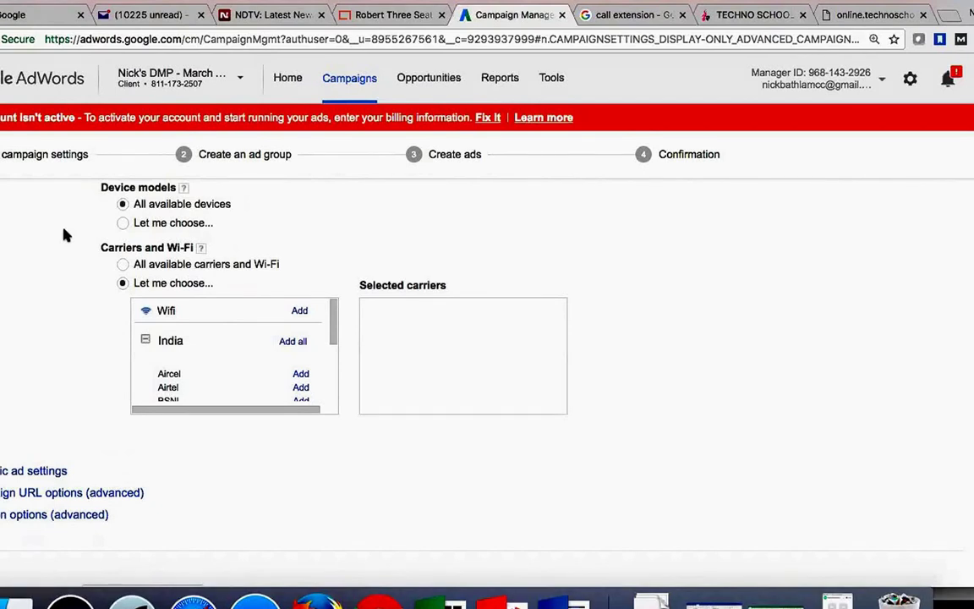
scroll(225, 357, "down", 2)
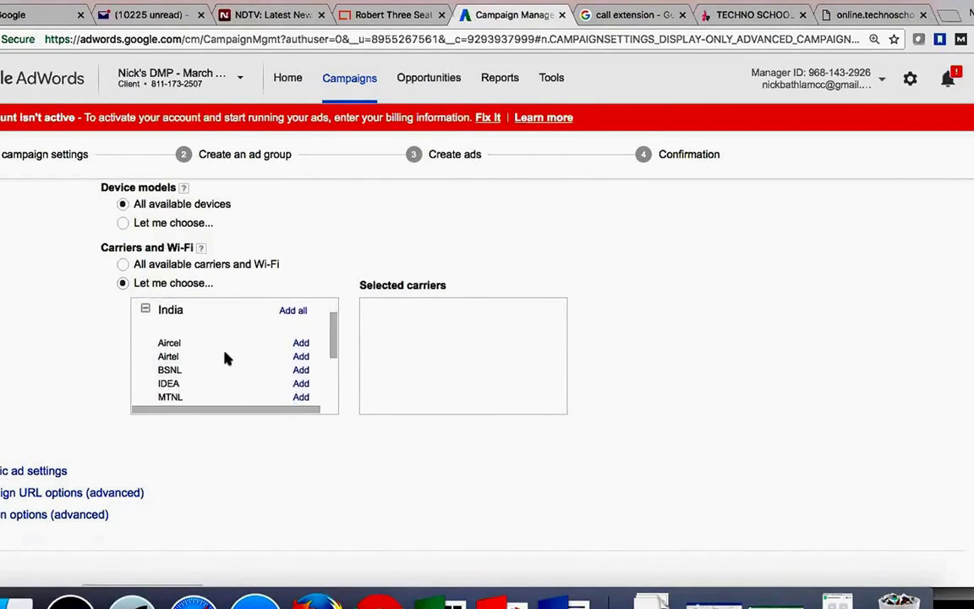
scroll(225, 359, "down", 1)
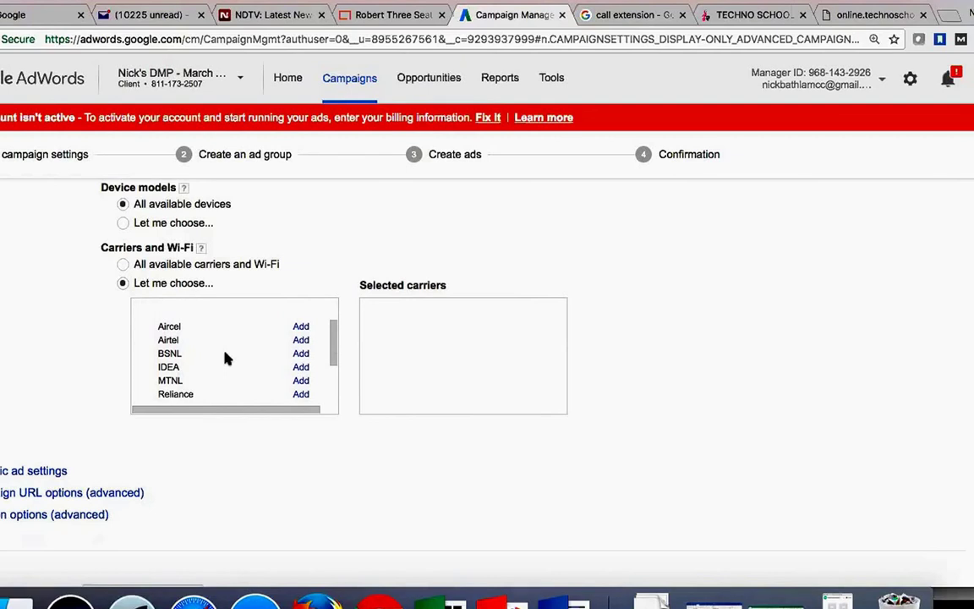
- Select the carriers Aircel, BSNL, IDEA, MTNL and Reliance, removing Airtel again after adding it
left_click(301, 327)
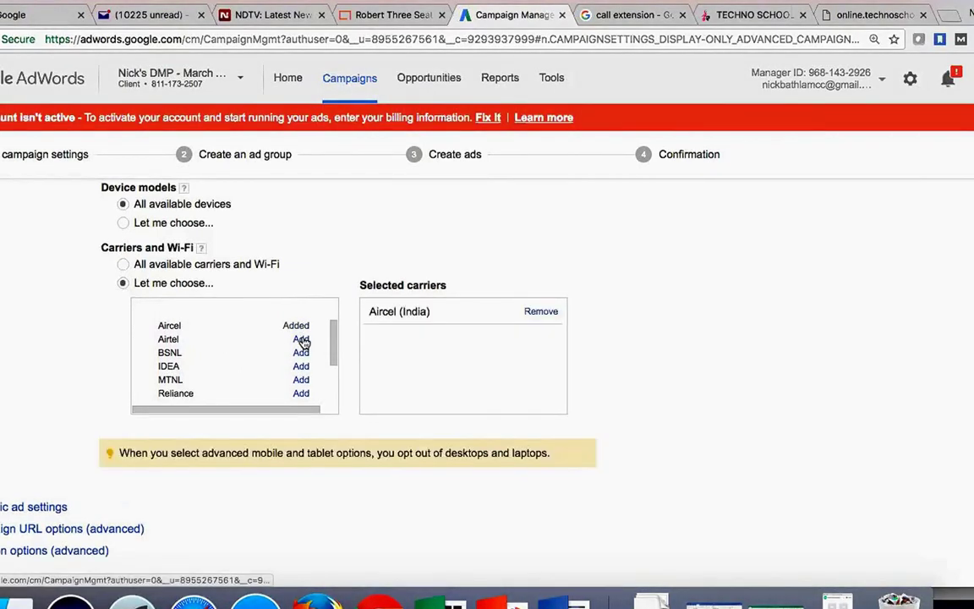
left_click(302, 340)
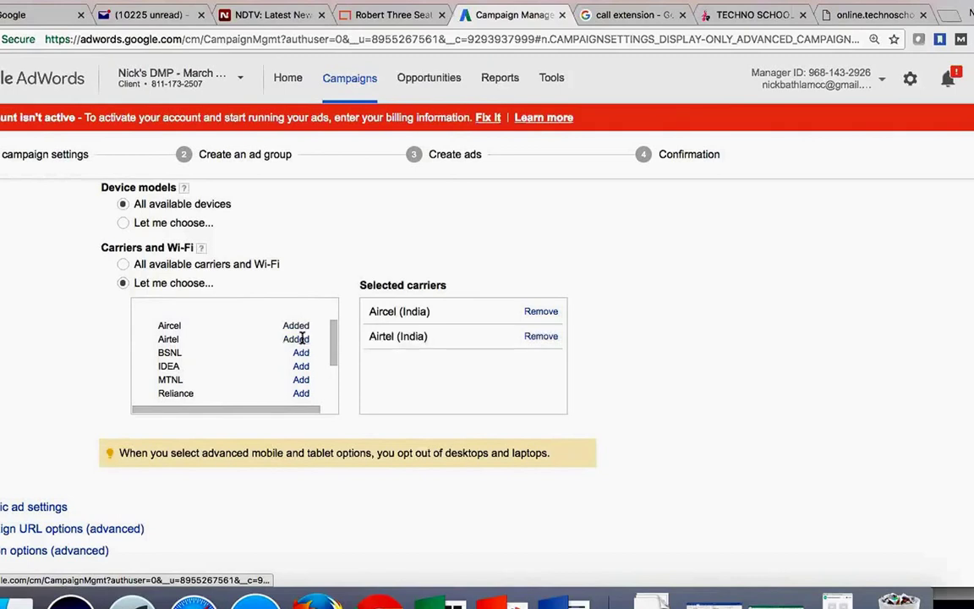
left_click(532, 338)
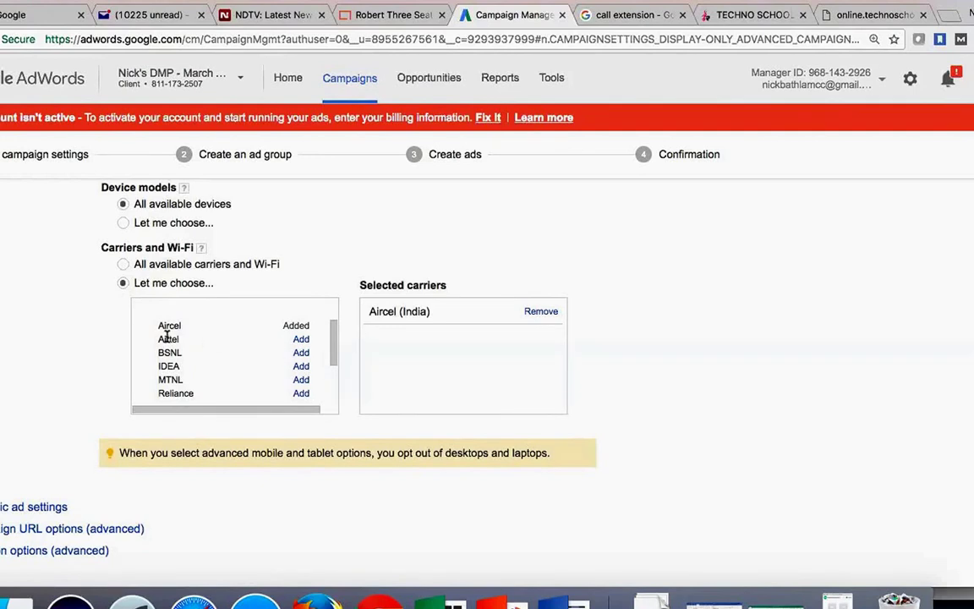
left_click(300, 353)
left_click(301, 366)
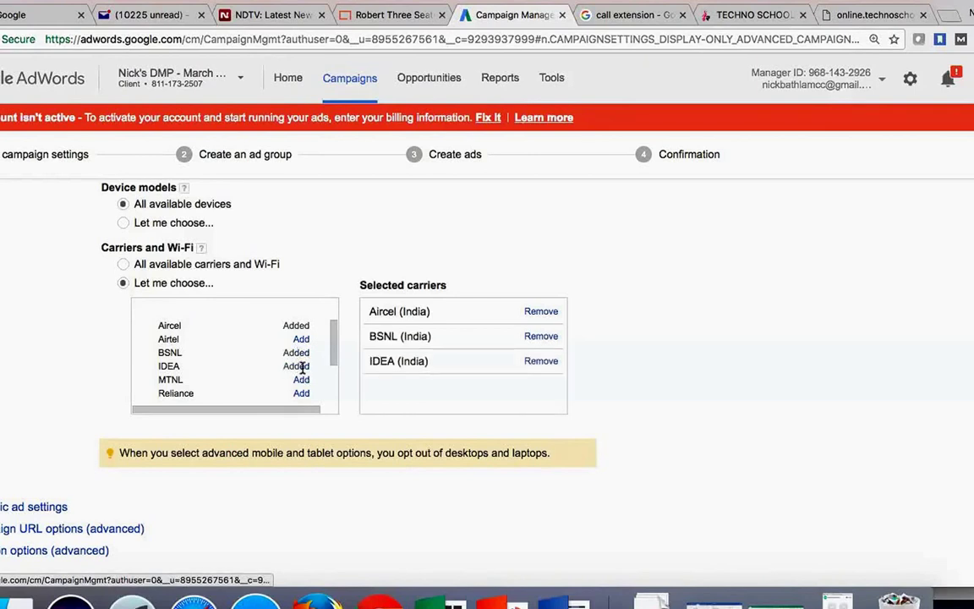
left_click(301, 379)
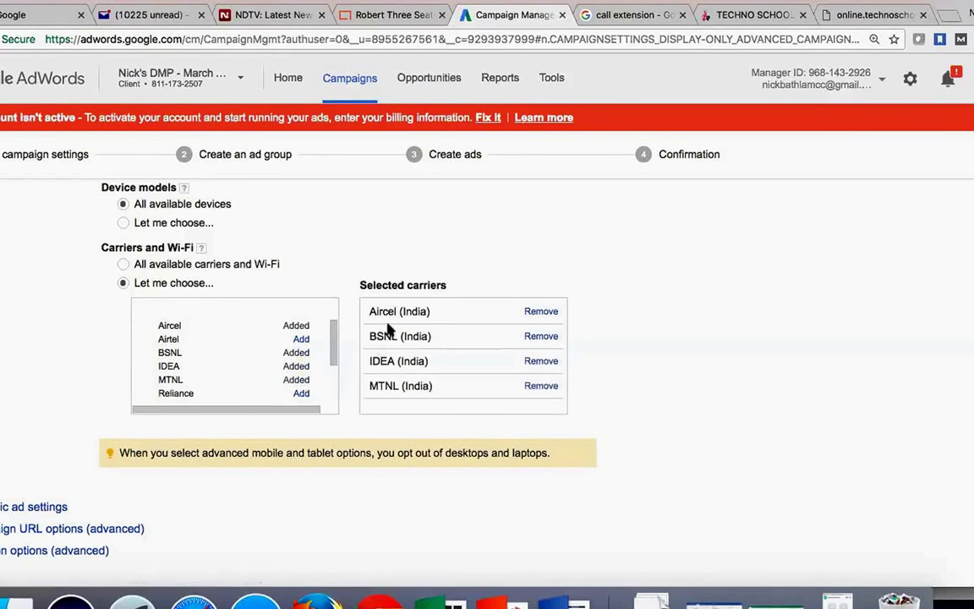
left_click(304, 395)
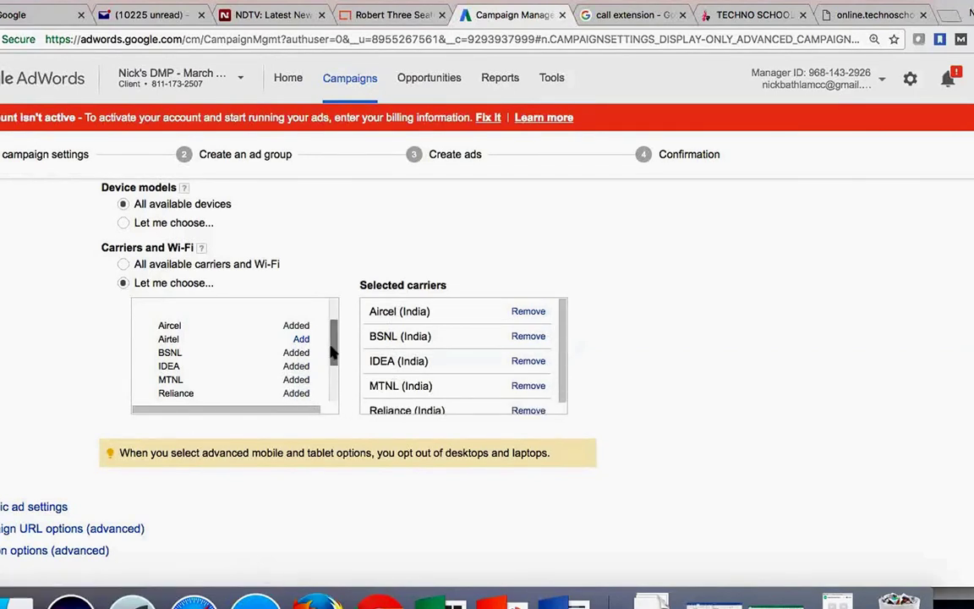
- Set Carriers and Wi-Fi back to all available carriers and Wi-Fi
left_click(124, 264)
scroll(59, 268, "up", 1)
scroll(63, 269, "up", 2)
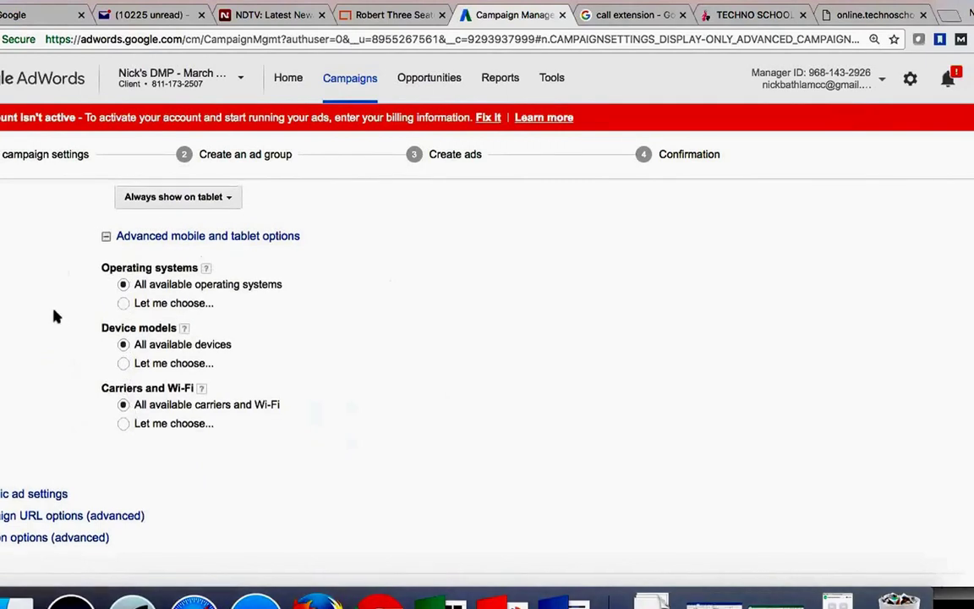
scroll(54, 317, "up", 5)
left_click(104, 271)
- Name the campaign "test campaign" and continue to the ad group creation stage
scroll(48, 408, "down", 5)
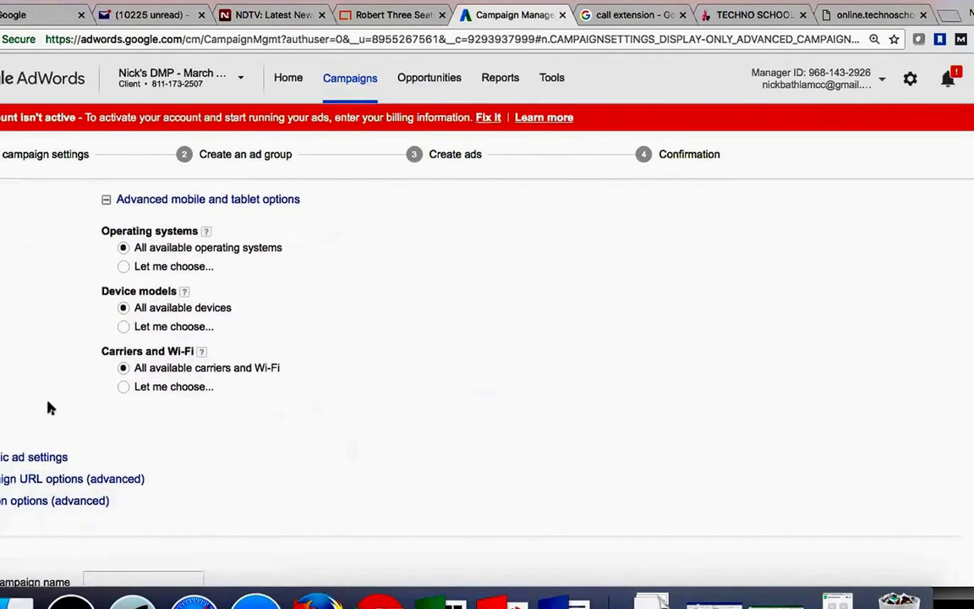
scroll(48, 408, "down", 1)
scroll(38, 397, "down", 1)
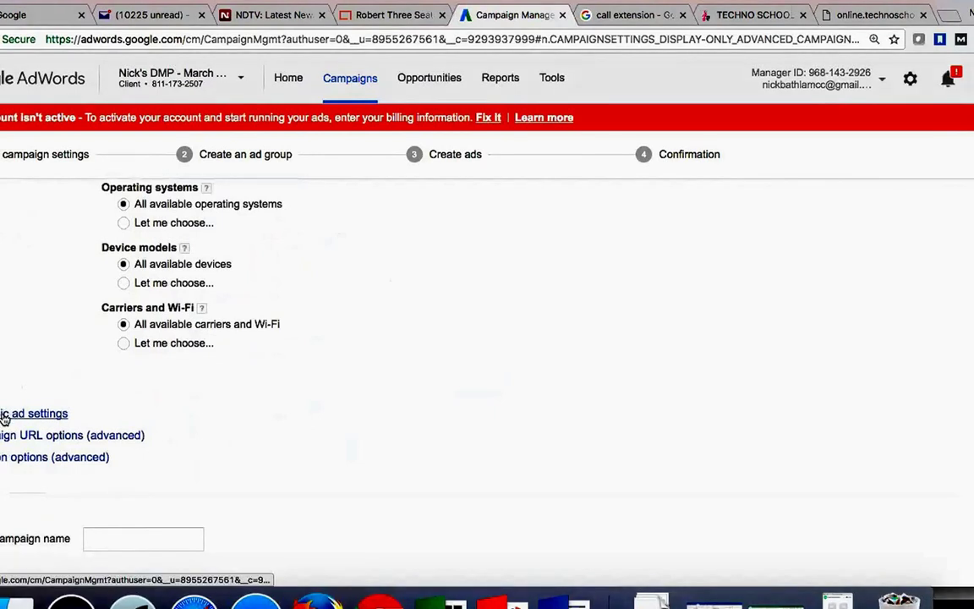
scroll(195, 430, "down", 5)
left_click(133, 439)
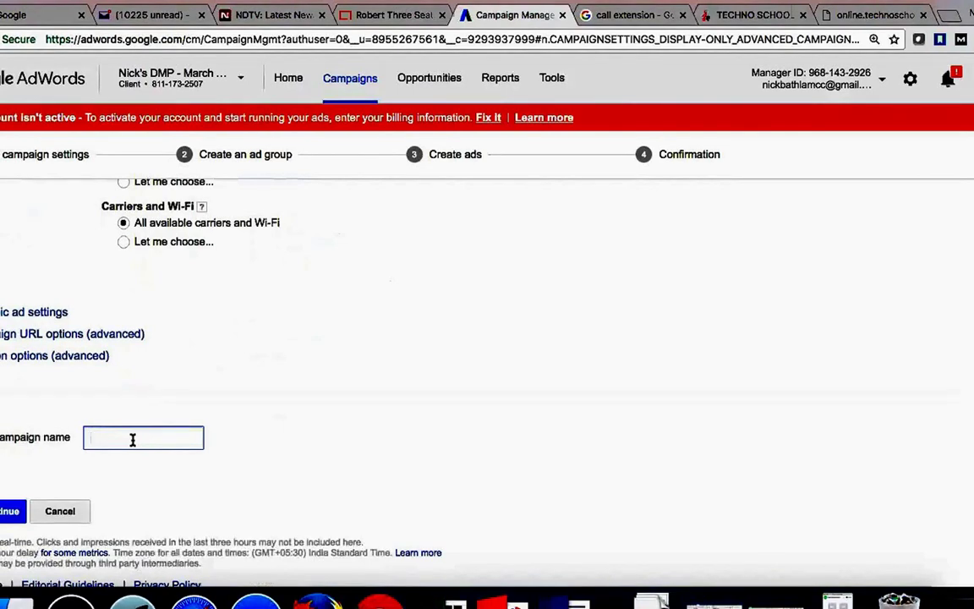
type("C")
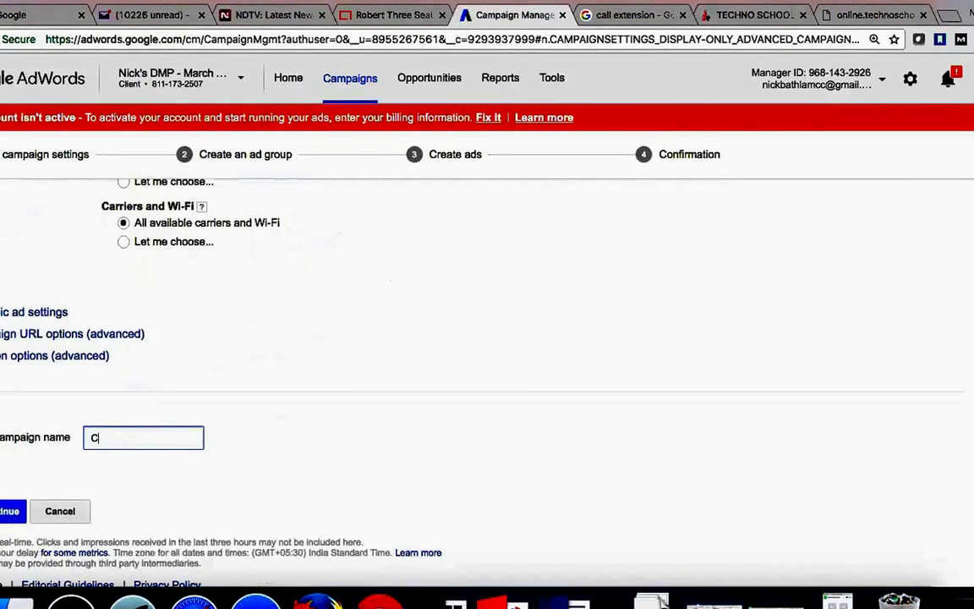
key("BackSpace")
type("test campaign")
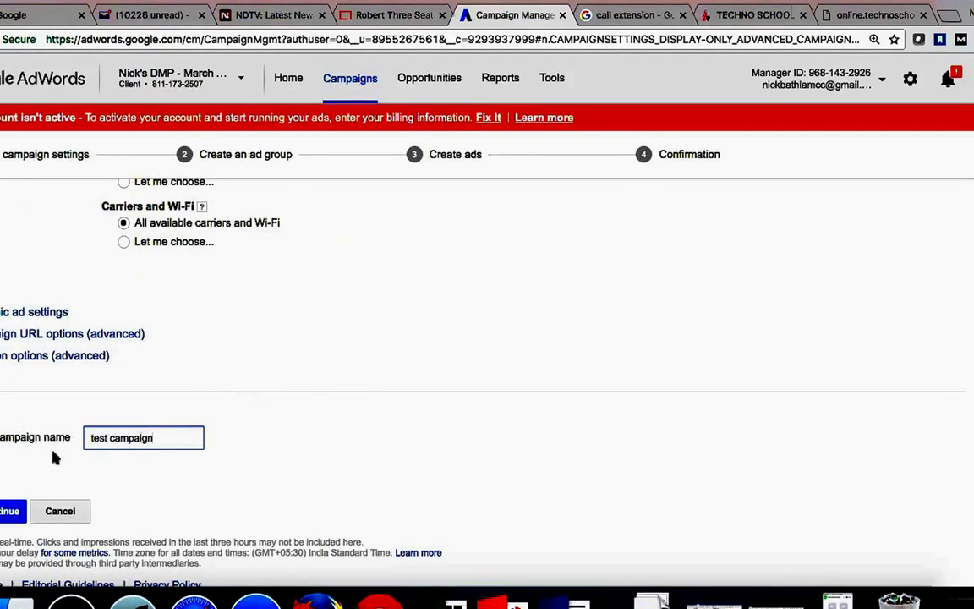
key("Return")
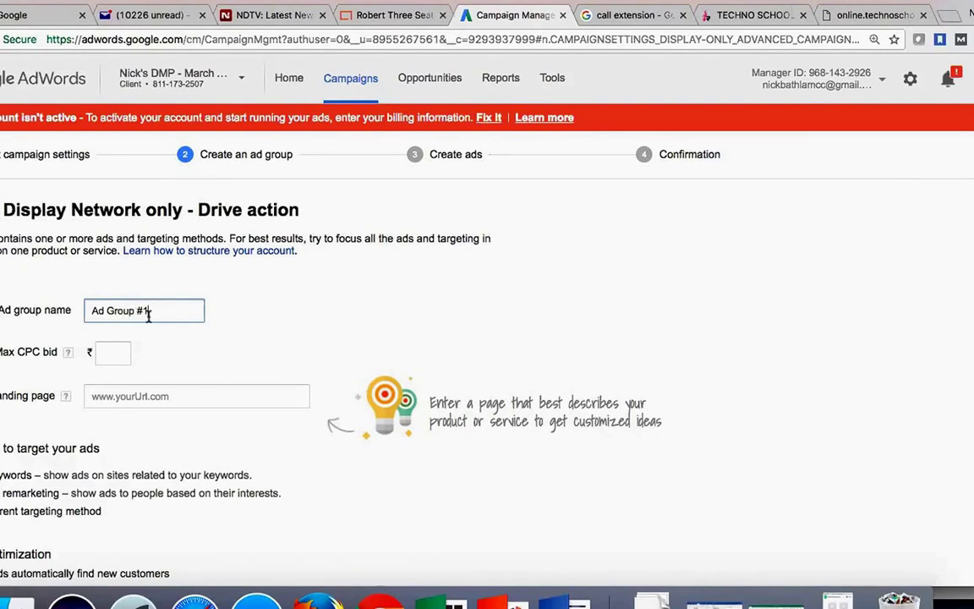
- Rename the ad group to "Test Ad Group #1" and set its max CPC bid to ₹5
left_click(90, 310)
type("Test")
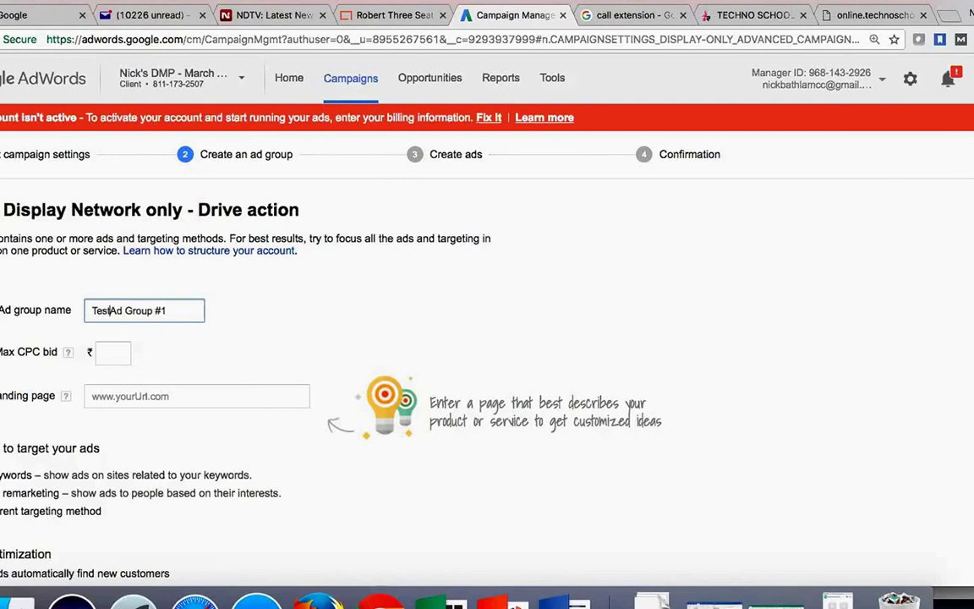
left_click(120, 352)
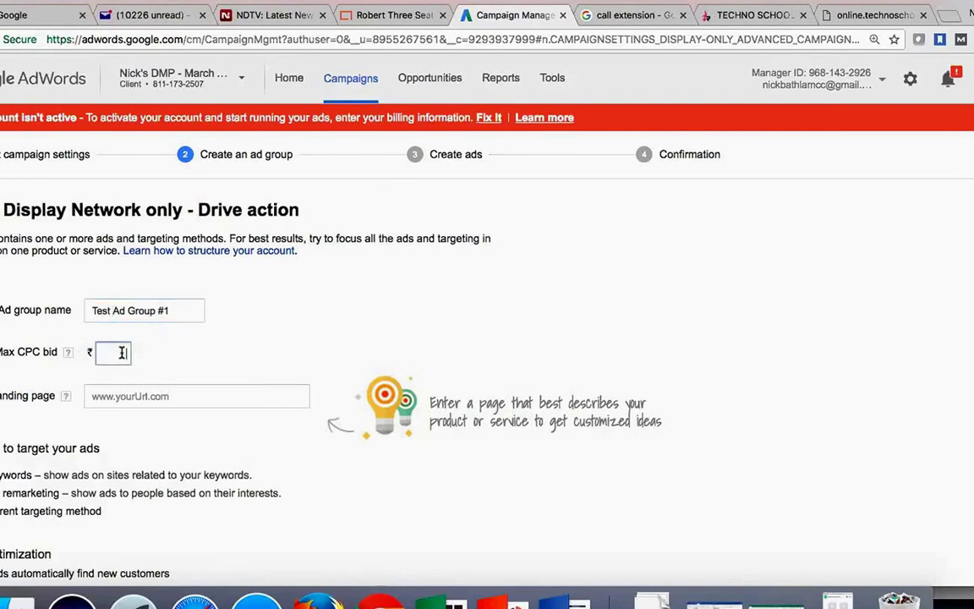
type("5")
left_click(148, 397)
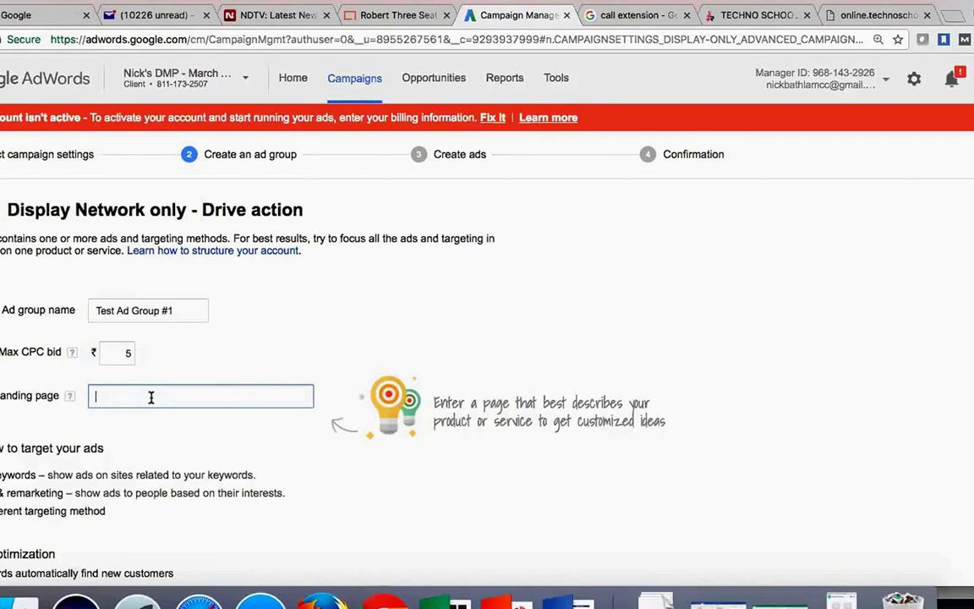
- Switch to the Techno School for Robotics website and open its Incenter courses page
left_click(749, 22)
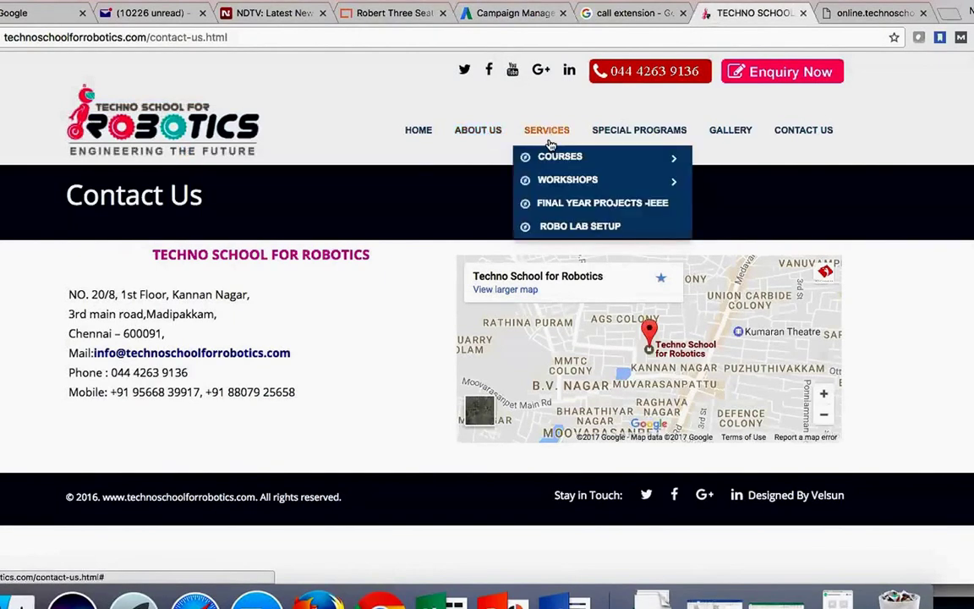
mouse_move(563, 157)
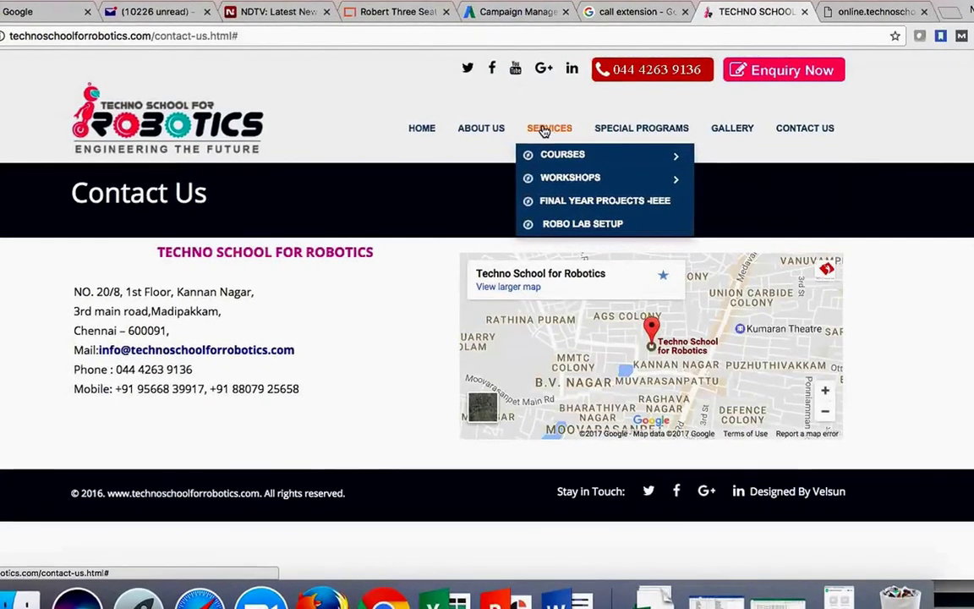
mouse_move(554, 157)
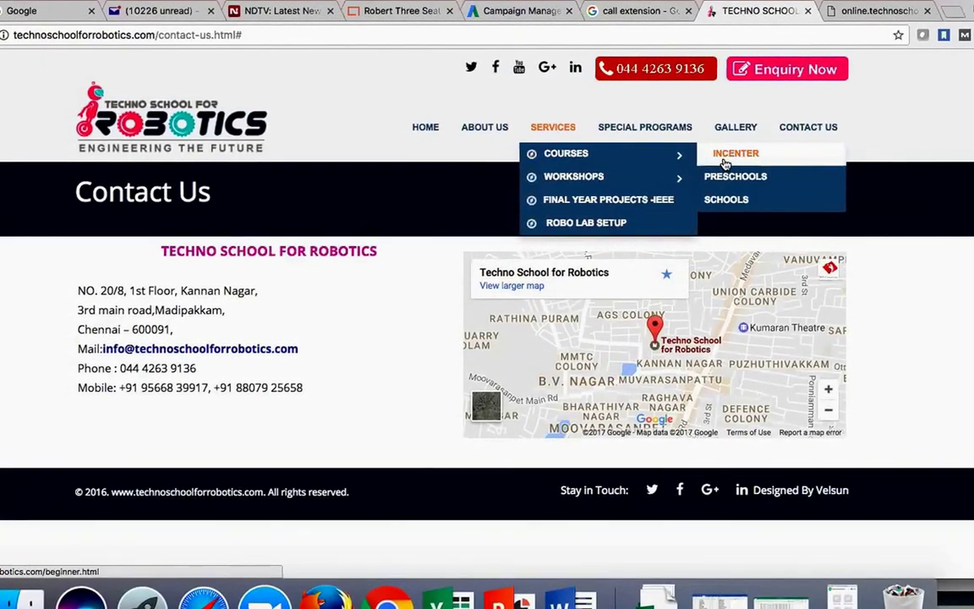
left_click(723, 160)
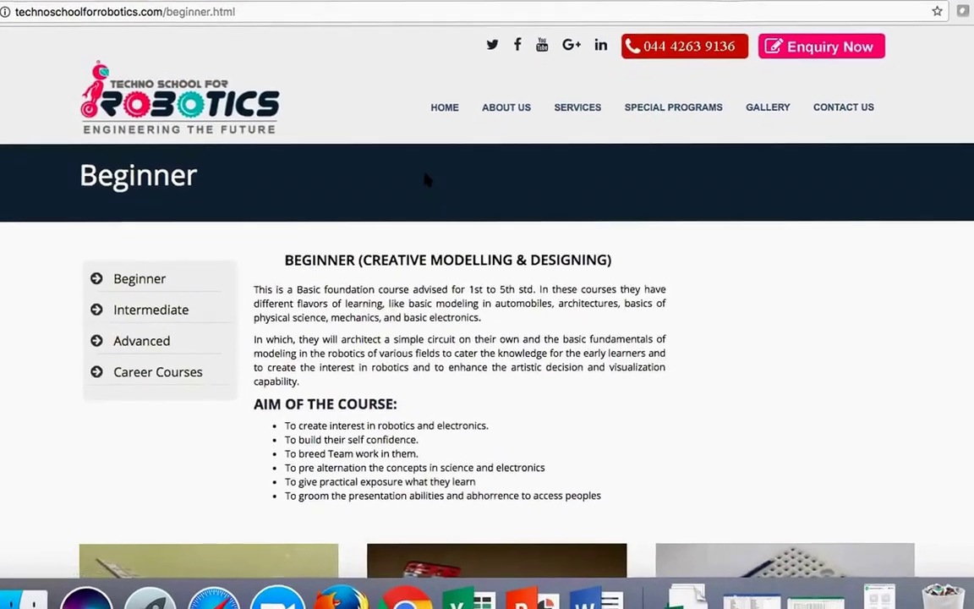
- Look over the Beginner course page and copy its web address for use as the landing page
scroll(448, 207, "down", 2)
scroll(429, 208, "down", 3)
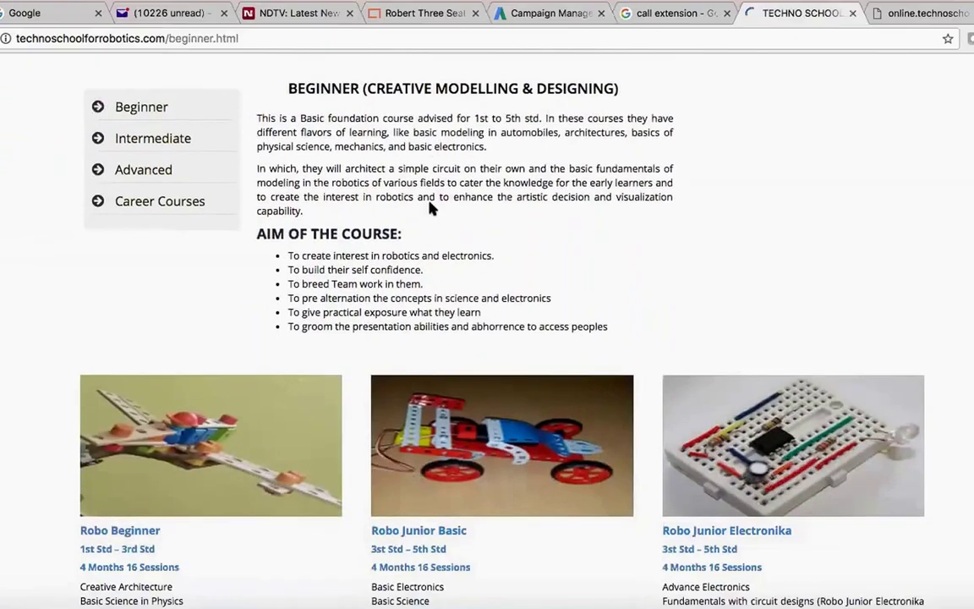
scroll(418, 202, "down", 5)
scroll(418, 202, "up", 3)
scroll(326, 51, "up", 5)
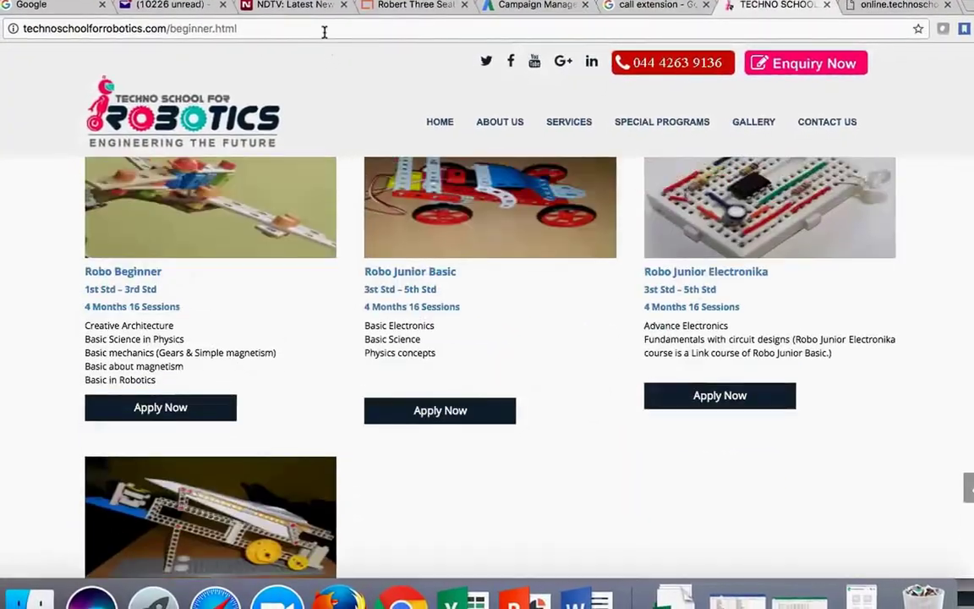
left_click(318, 33)
key("super+c")
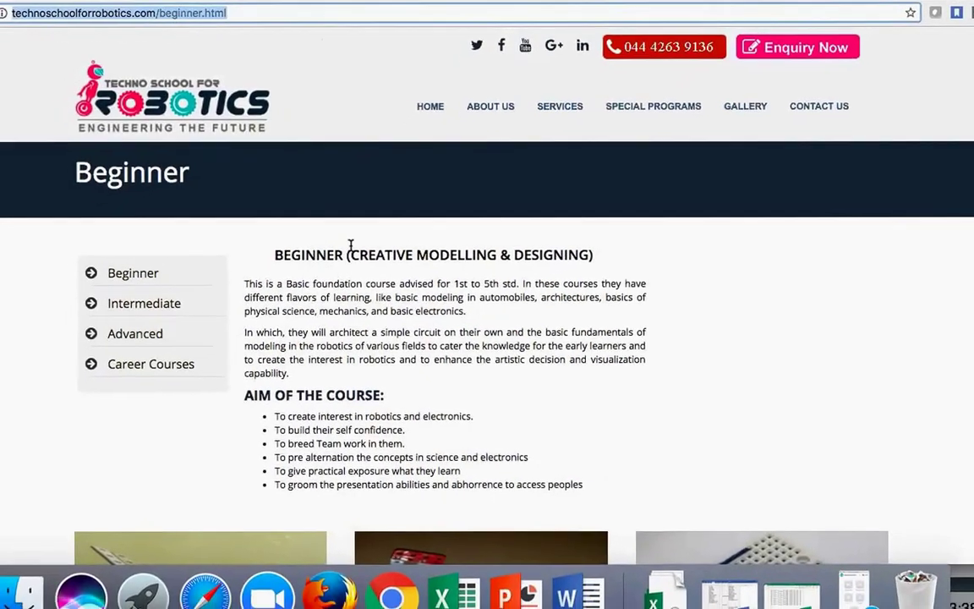
- Review the remaining courses on the Beginner page and switch to the call extension image results
scroll(350, 254, "down", 2)
scroll(369, 255, "down", 10)
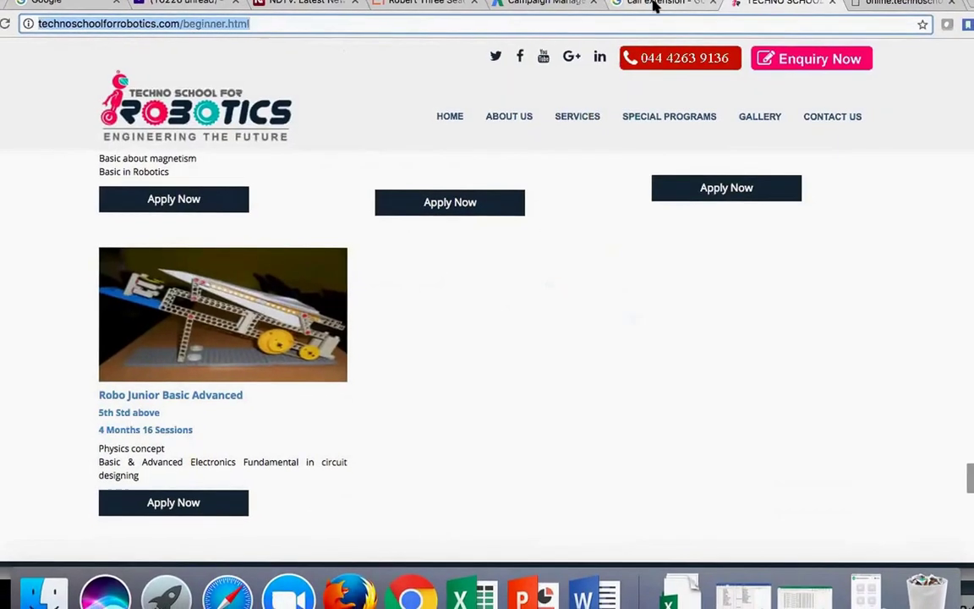
left_click(654, 5)
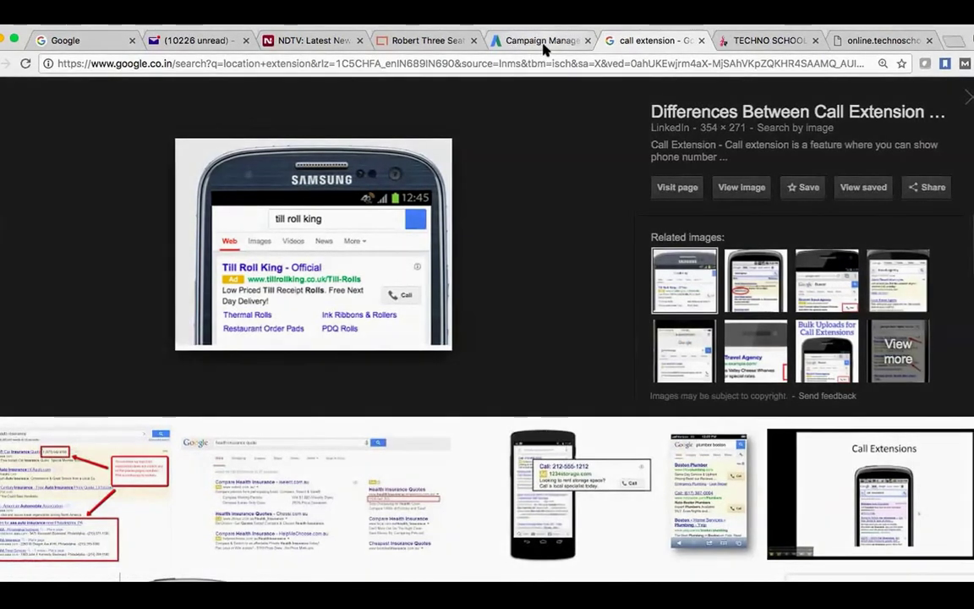
left_click(543, 43)
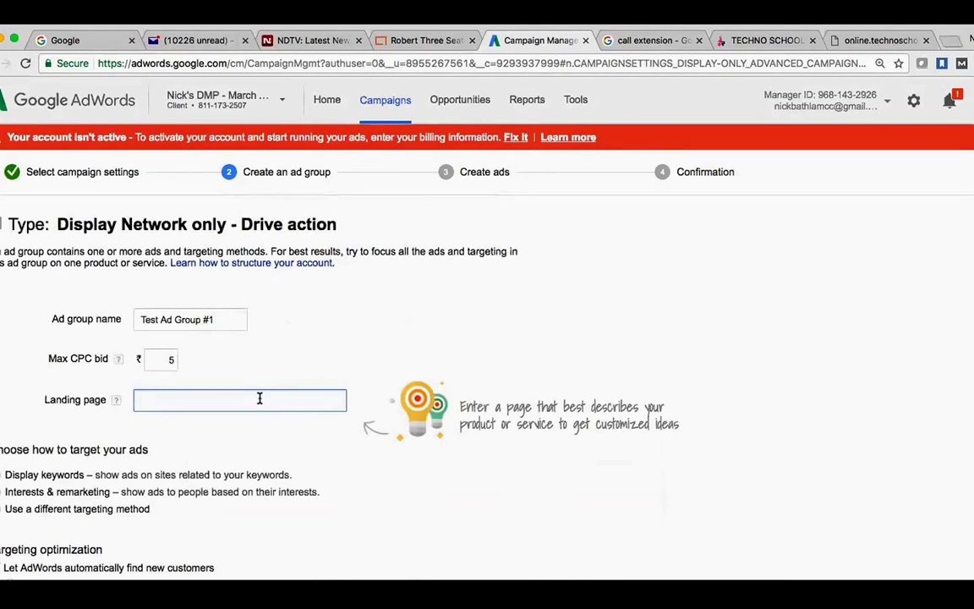
key("super+v")
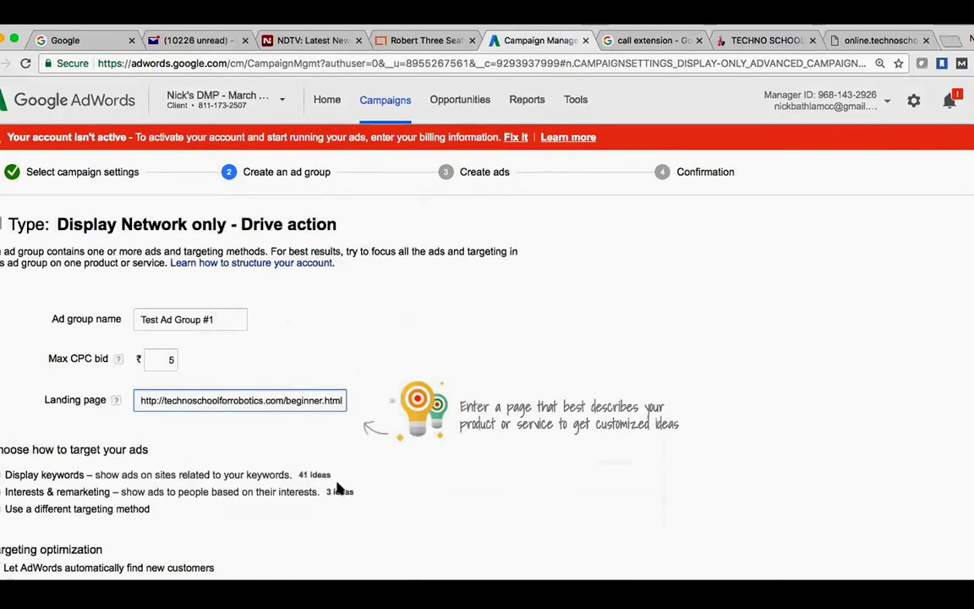
left_click(412, 328)
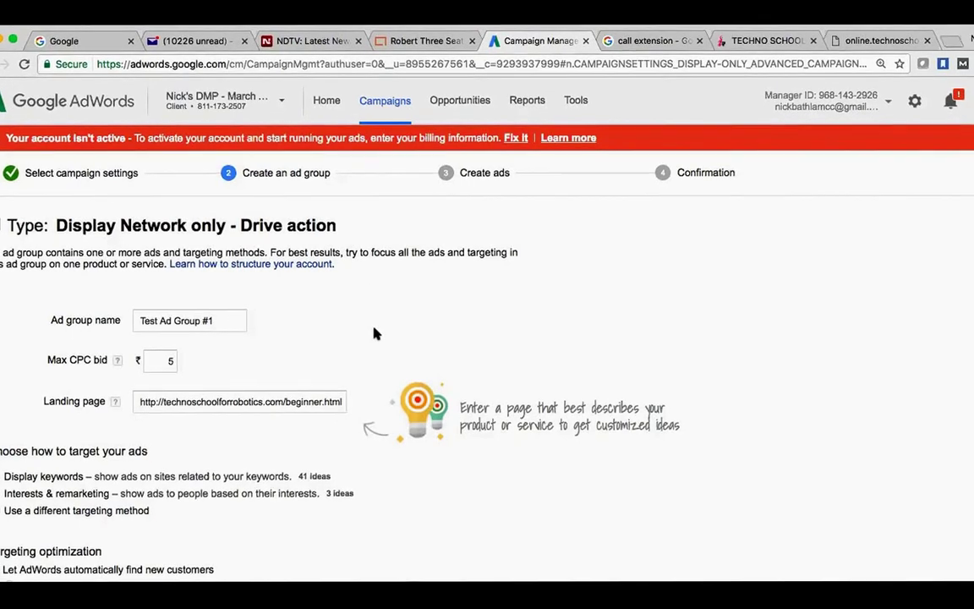
- Look over the ad targeting choices, comparing the display keywords option with interests & remarketing
scroll(377, 333, "down", 1)
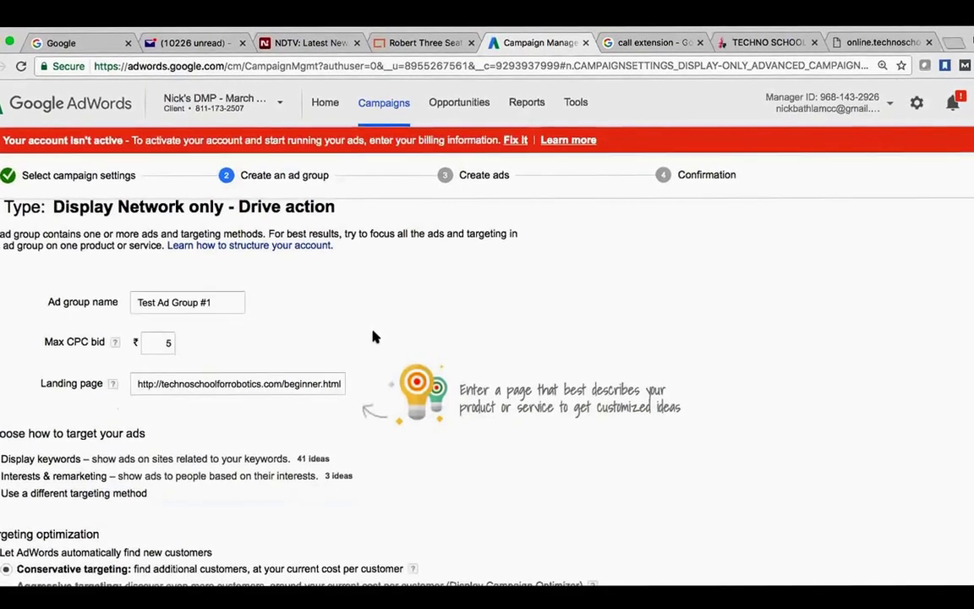
scroll(374, 337, "down", 3)
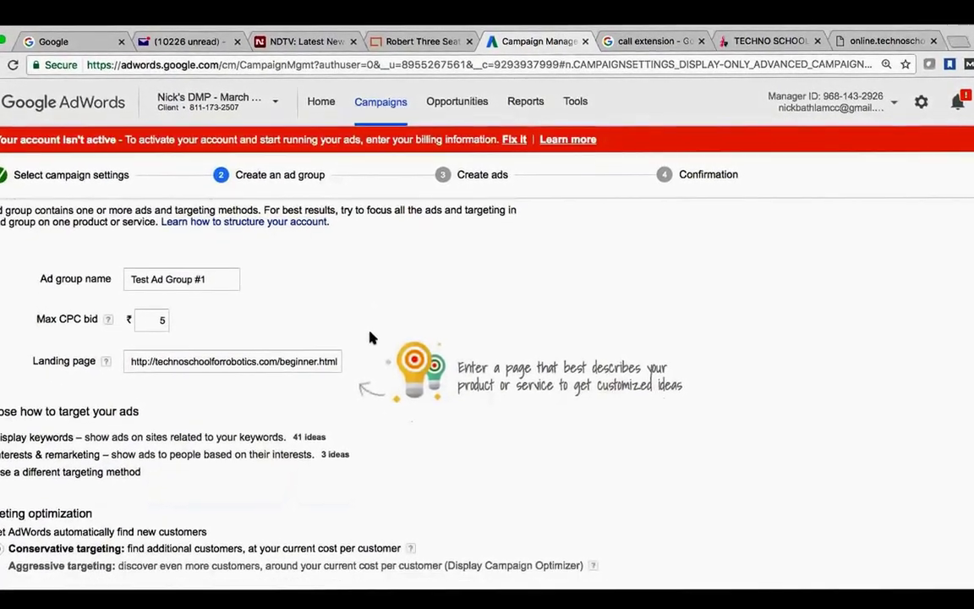
scroll(364, 347, "down", 1)
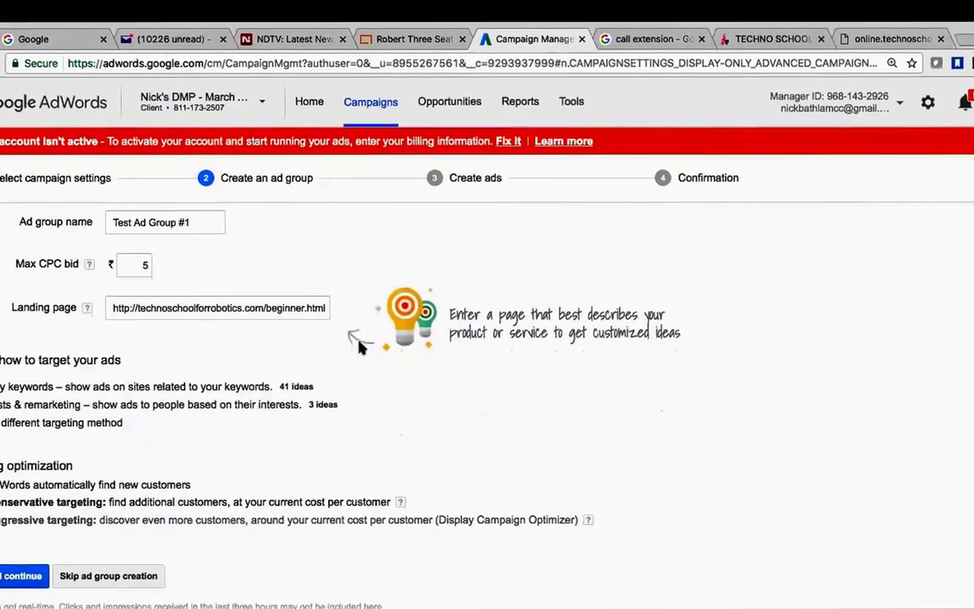
scroll(356, 349, "down", 1)
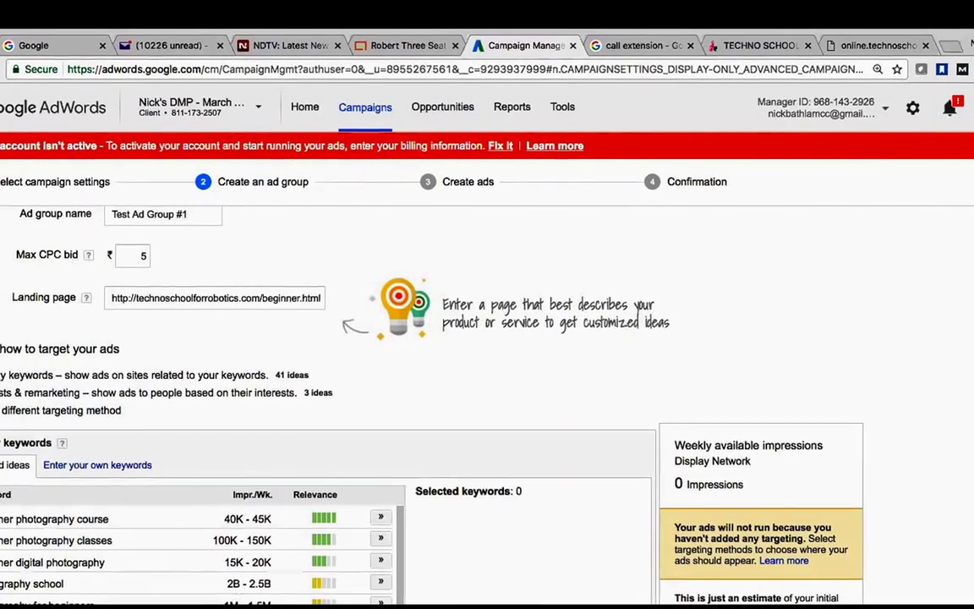
left_click(161, 393)
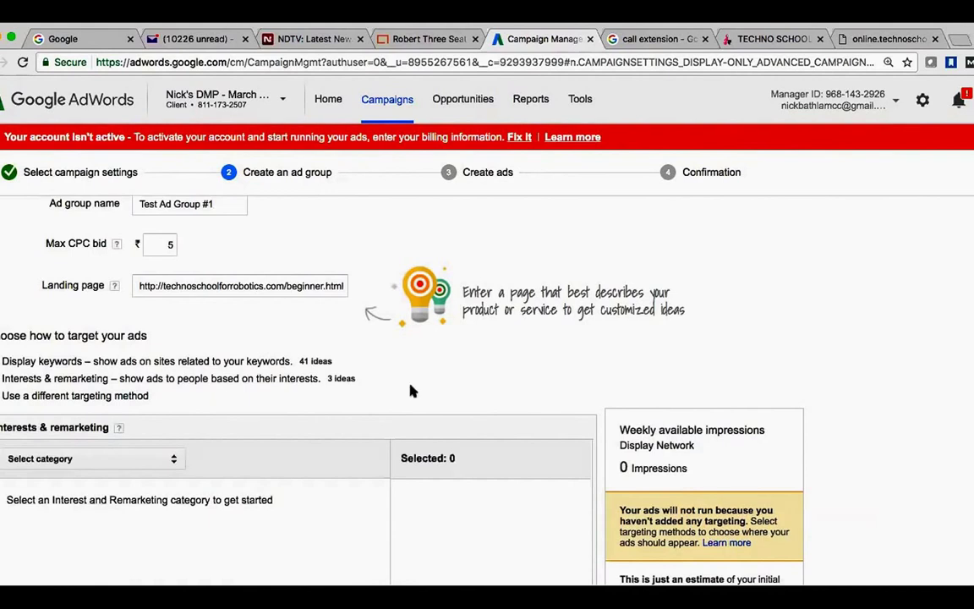
scroll(410, 389, "down", 1)
scroll(410, 389, "down", 1)
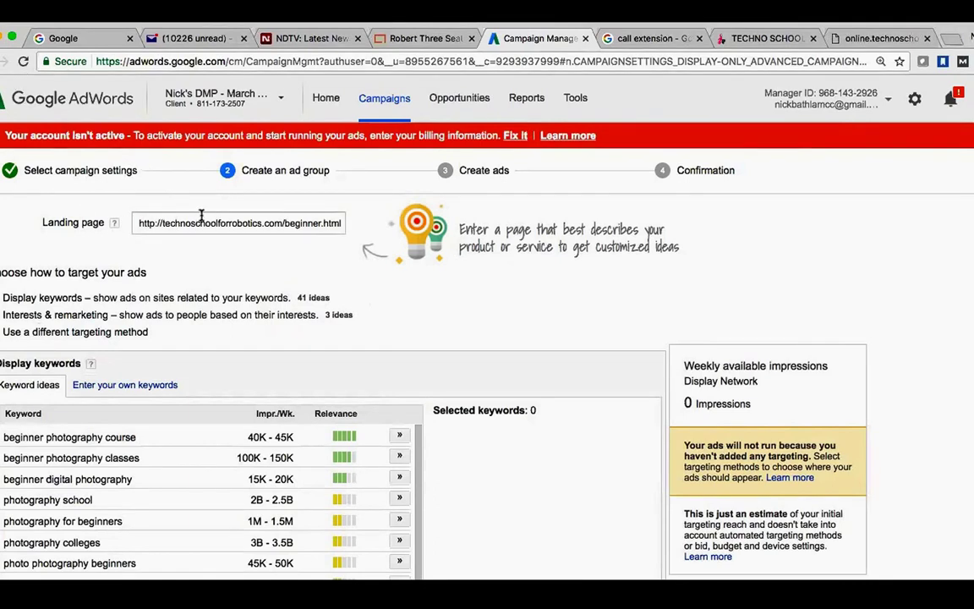
- Compare the suggested display keywords with the landing page address and the services offered on the Techno School for Robotics website
left_click(137, 218)
left_click_drag(140, 222, 308, 231)
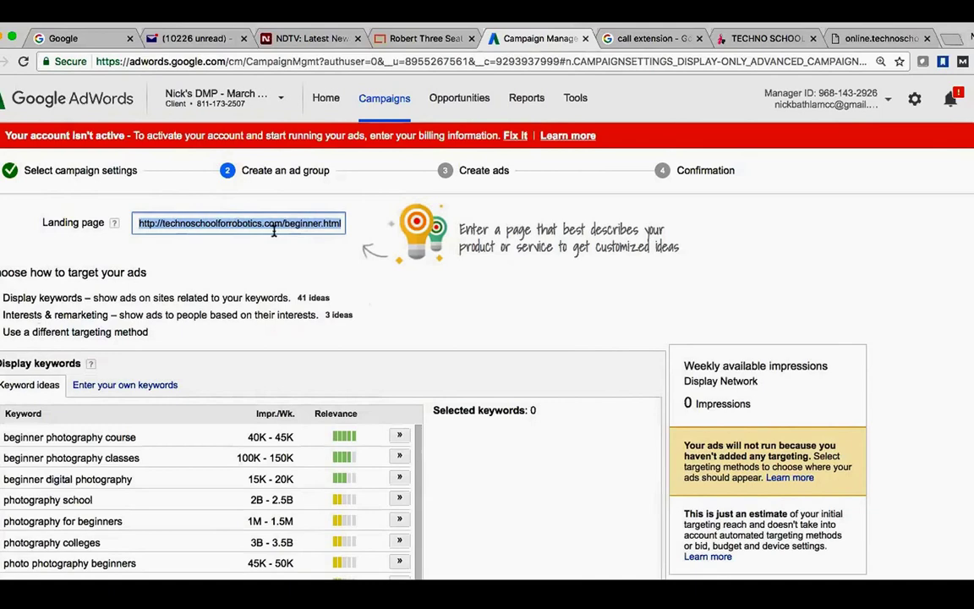
left_click(437, 355)
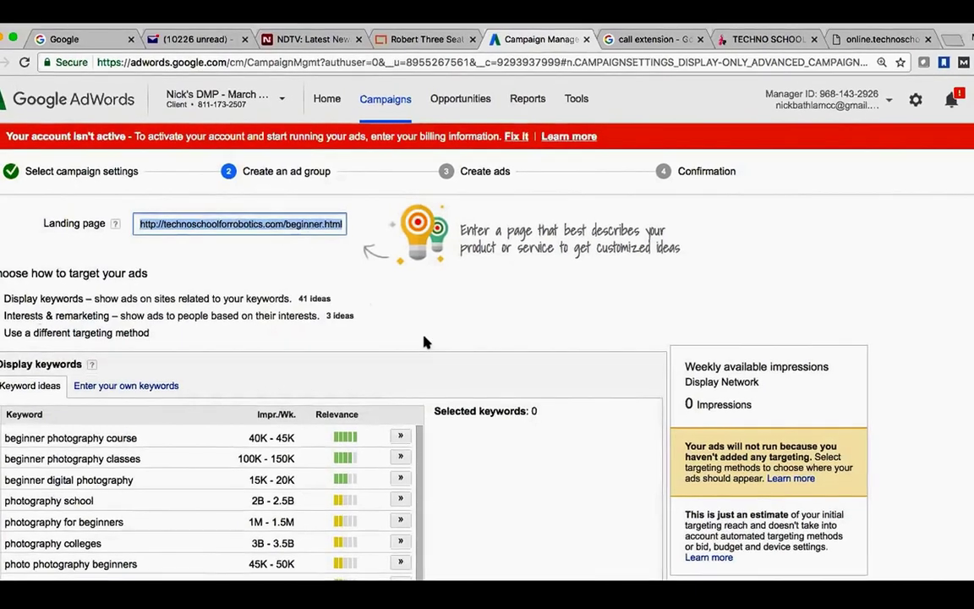
scroll(405, 335, "down", 2)
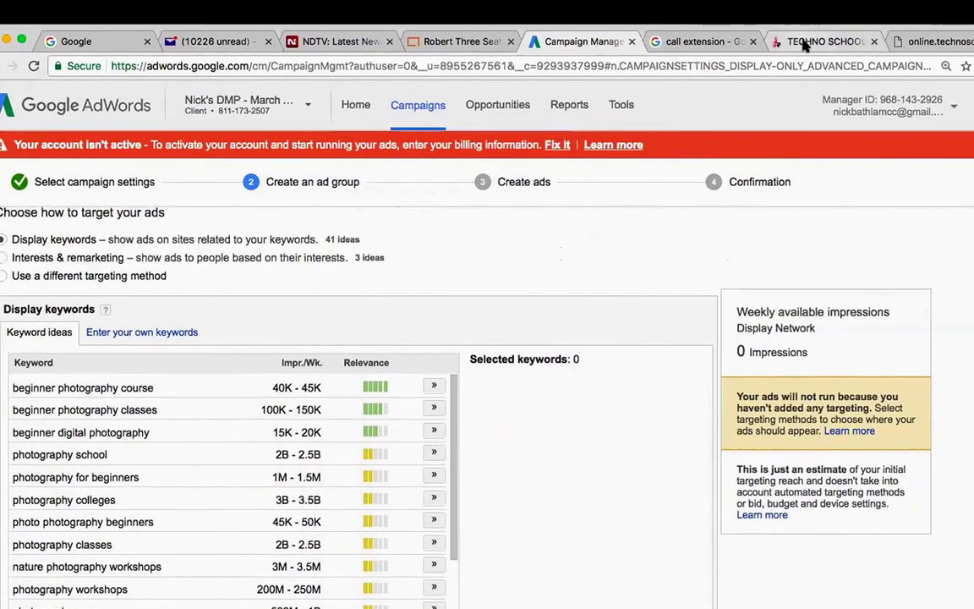
left_click(799, 40)
mouse_move(617, 166)
mouse_move(626, 197)
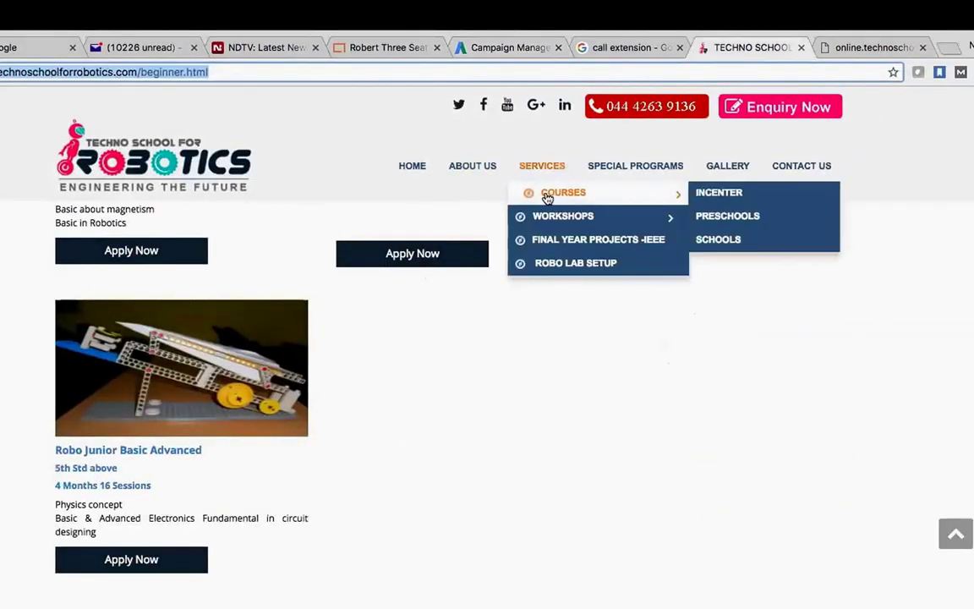
mouse_move(571, 219)
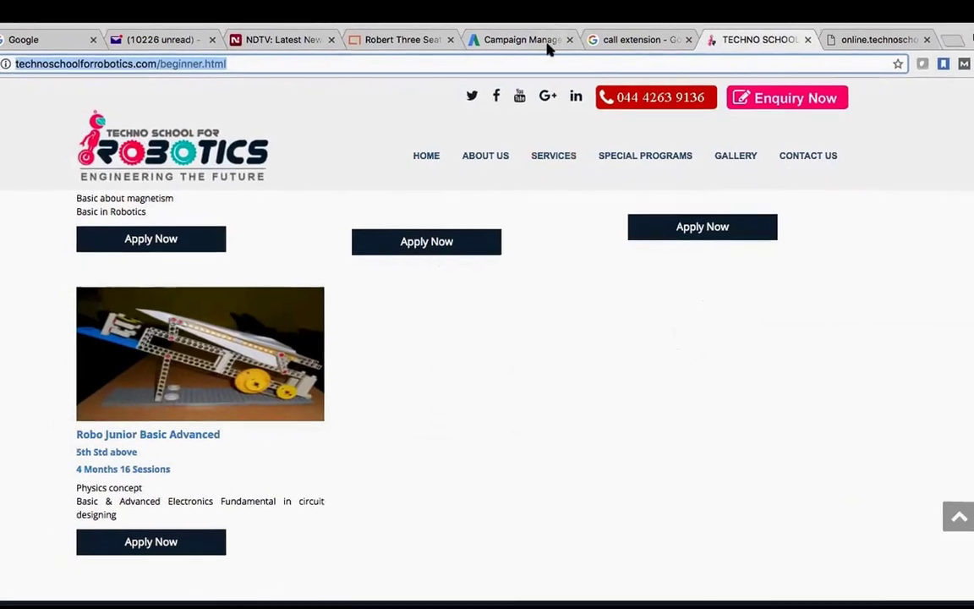
left_click(541, 42)
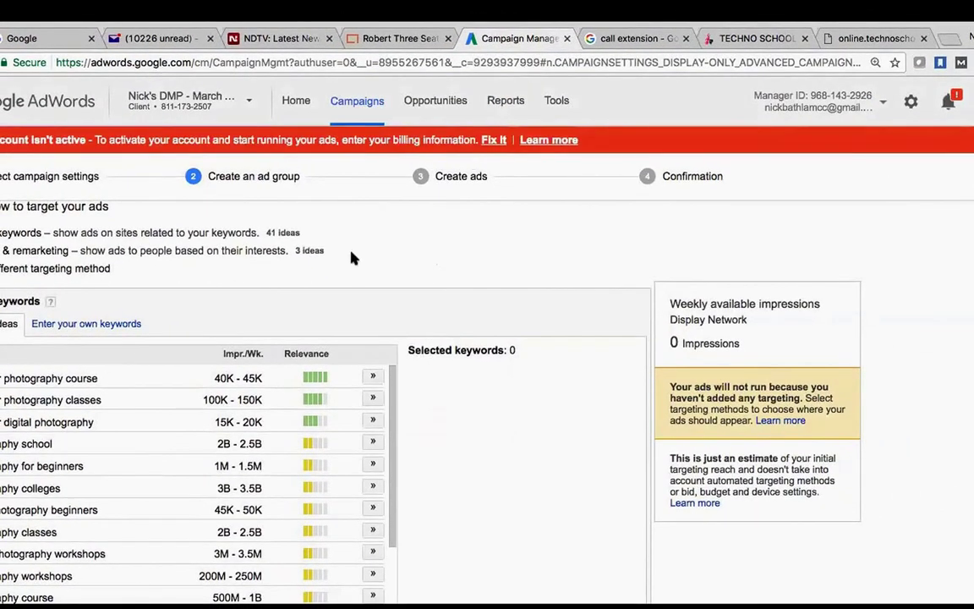
- Add the suggested display keywords "beginner photography course" and "beginner photography classes" to the ad group's selected keywords
scroll(206, 442, "down", 5)
scroll(205, 442, "down", 5)
scroll(206, 442, "down", 10)
scroll(206, 442, "up", 5)
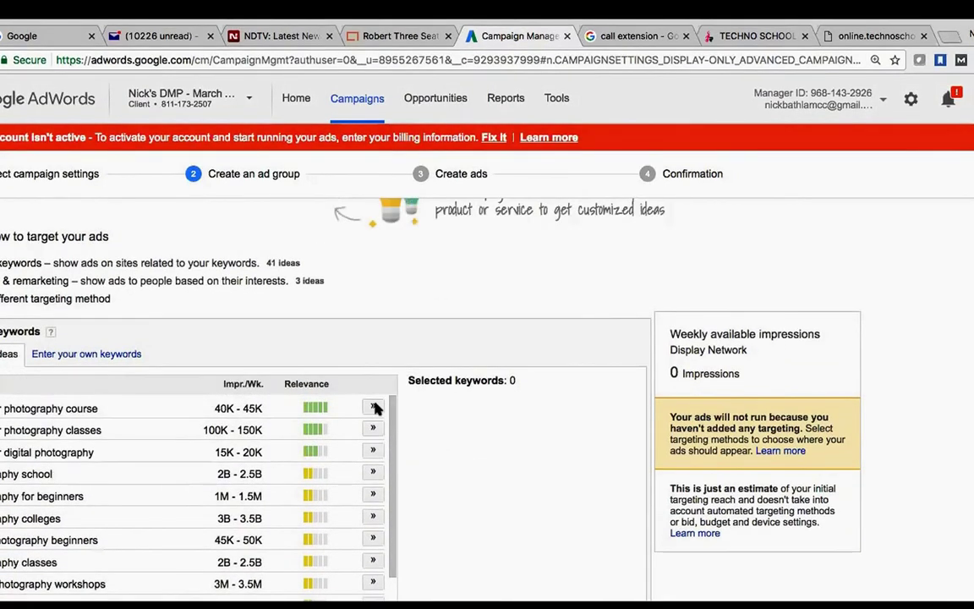
left_click(375, 407)
left_click(374, 429)
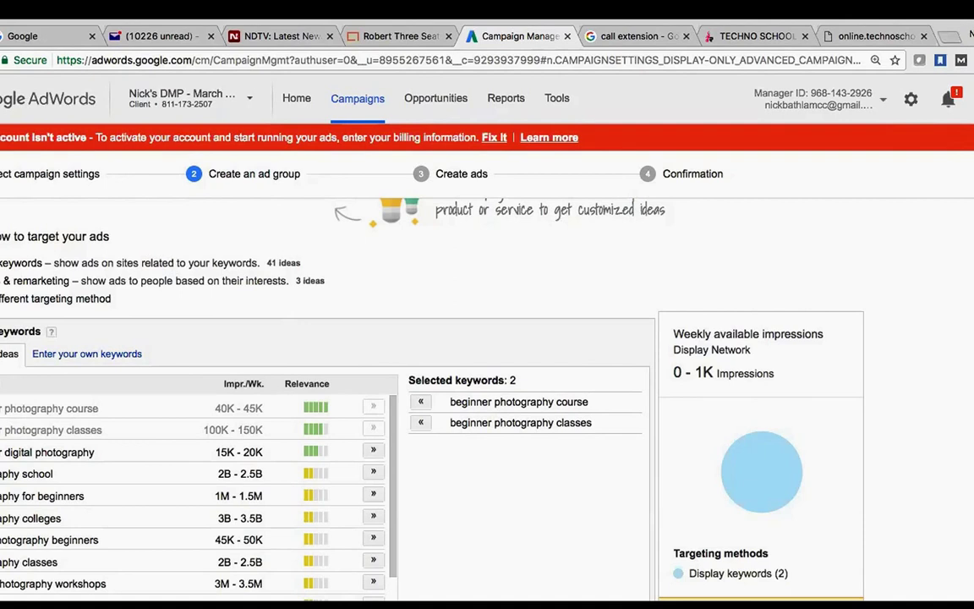
- Glance at interests & remarketing targeting, return to display keywords, and remove both selected beginner photography keywords
left_click(38, 280)
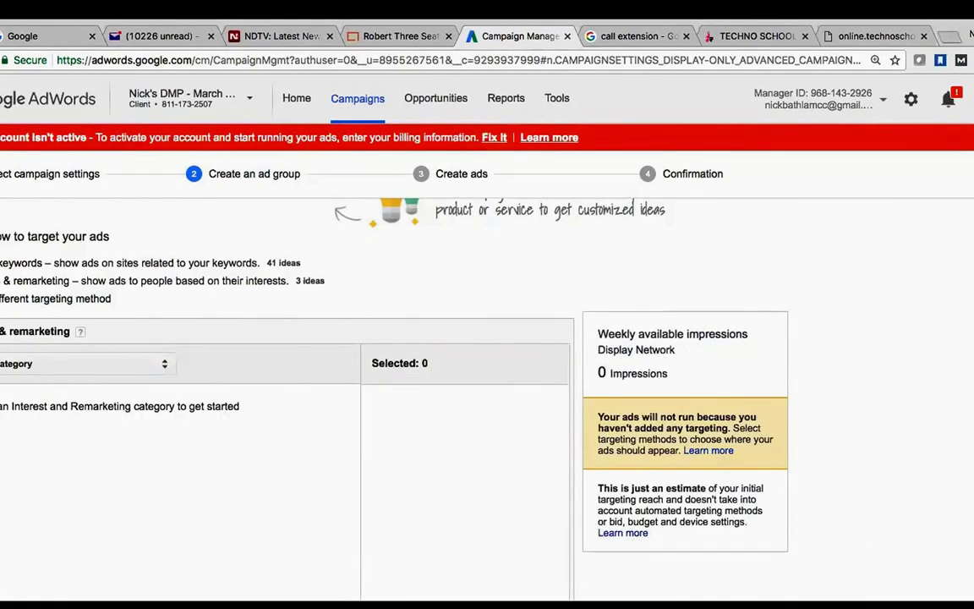
left_click(30, 263)
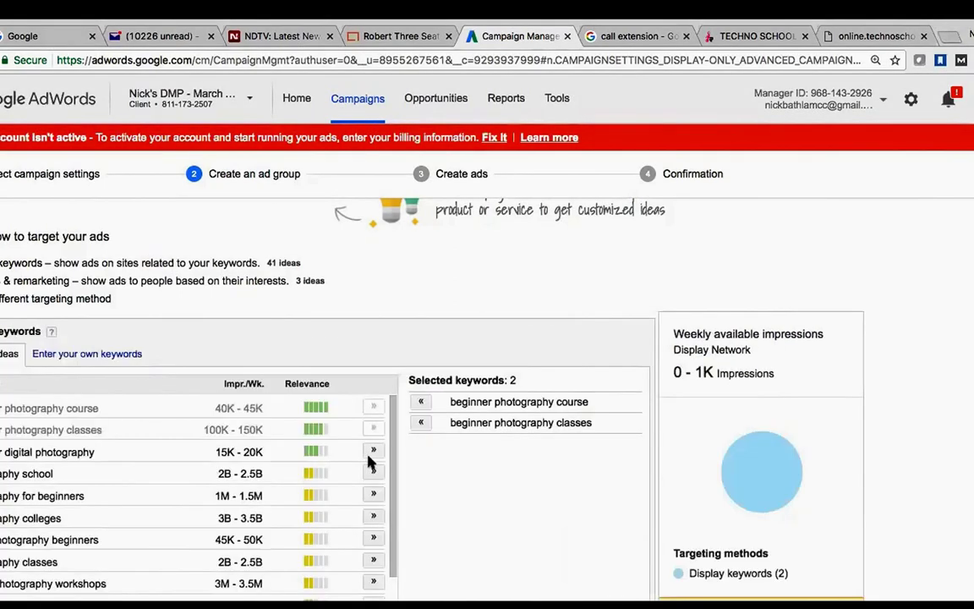
left_click(420, 403)
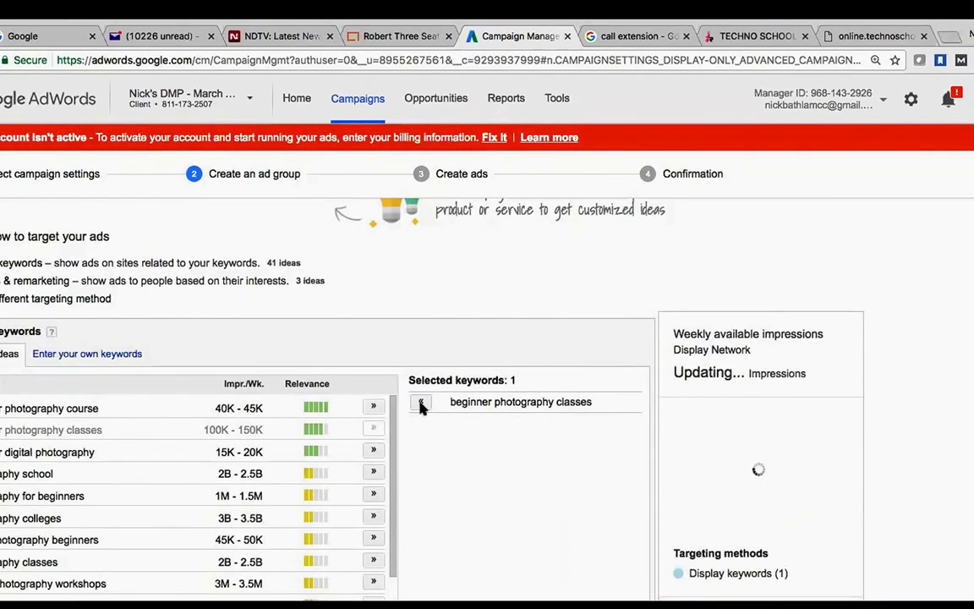
left_click(422, 403)
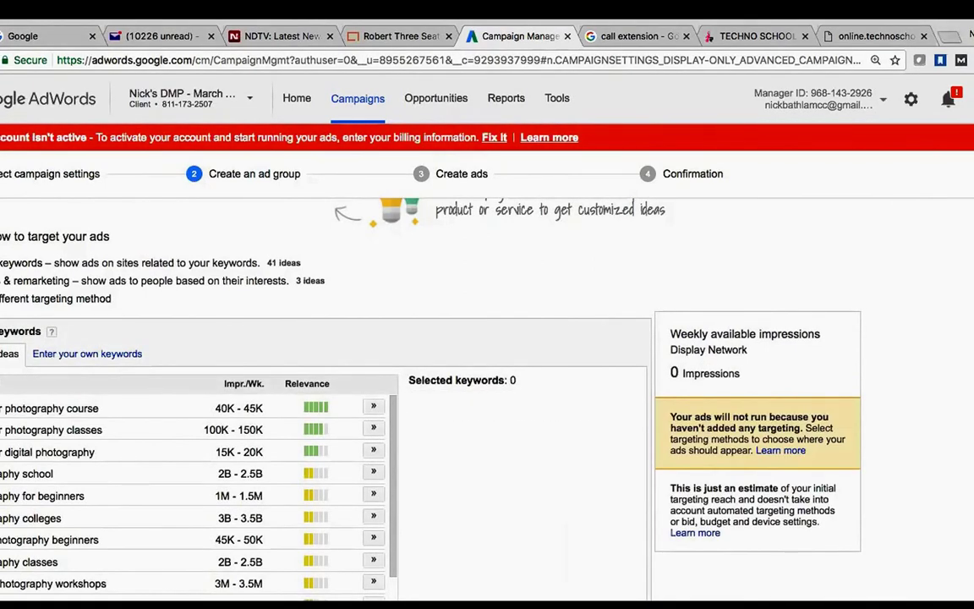
- Target the ad group by interests & remarketing, using the affinity audiences category
left_click(30, 280)
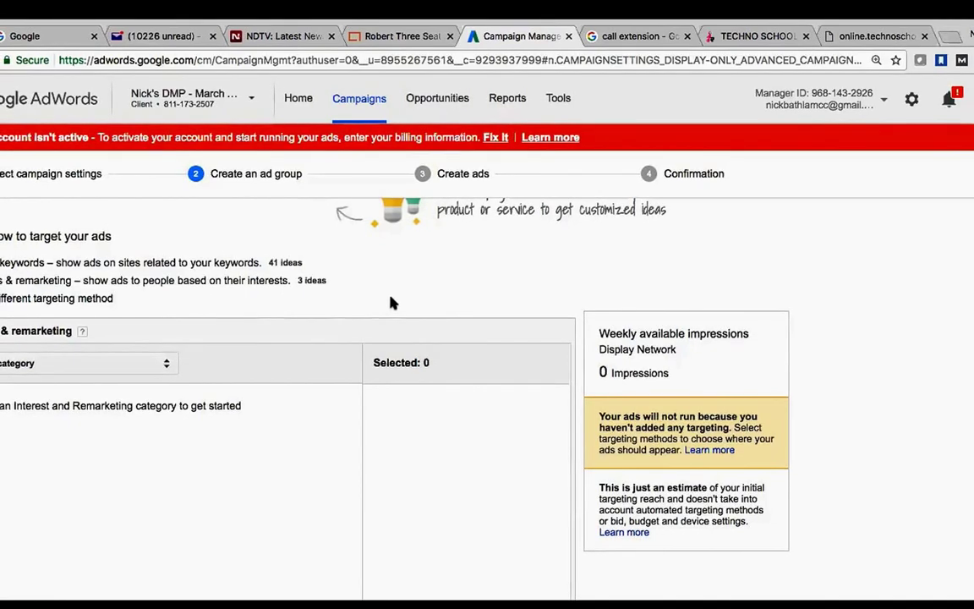
scroll(389, 305, "down", 1)
scroll(392, 307, "down", 2)
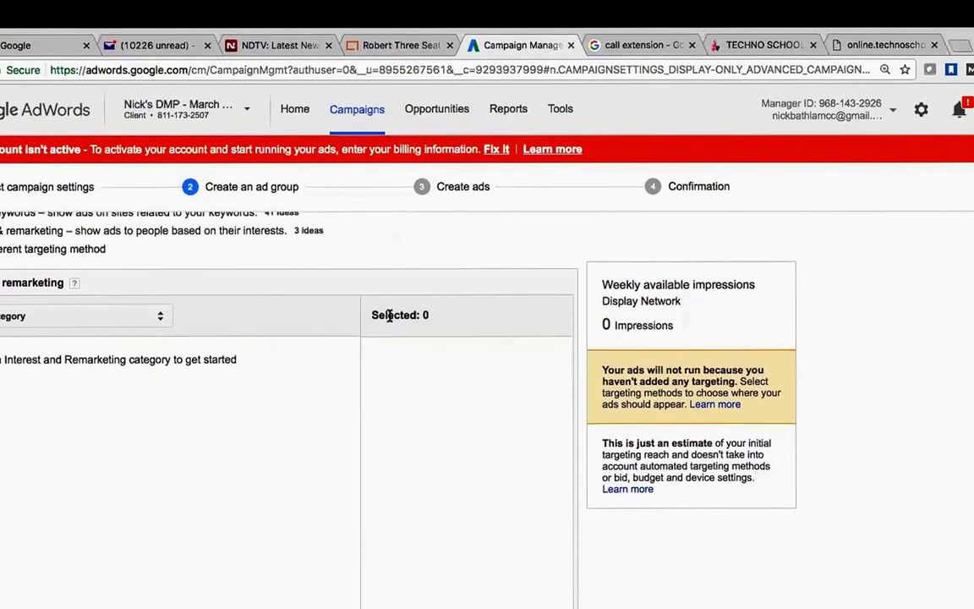
scroll(389, 320, "down", 1)
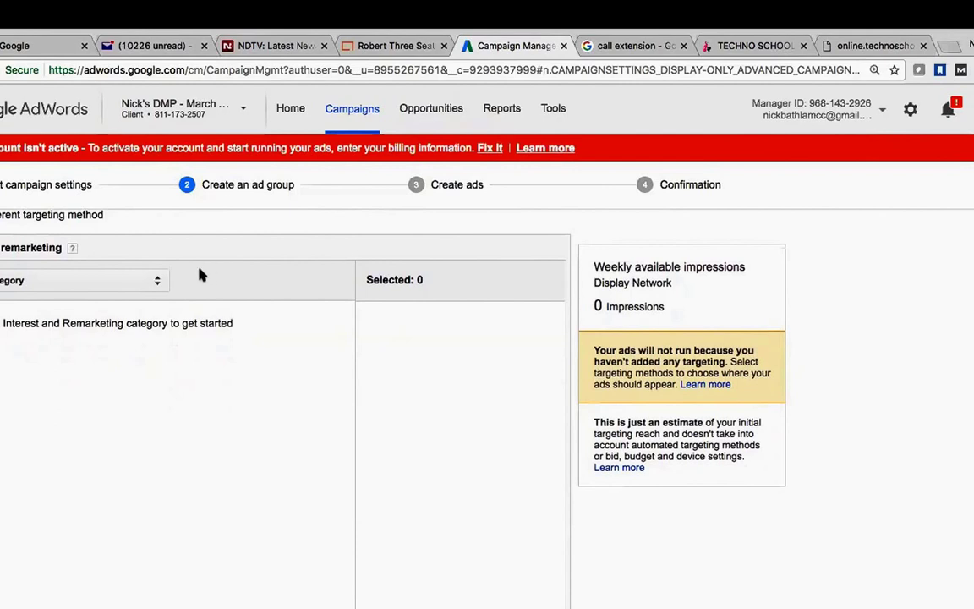
left_click(147, 281)
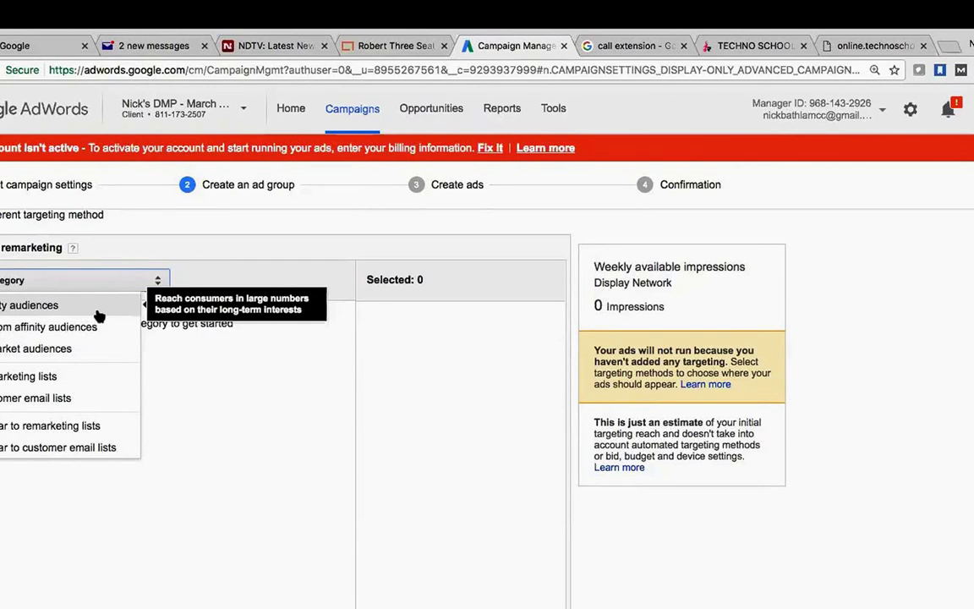
left_click(99, 310)
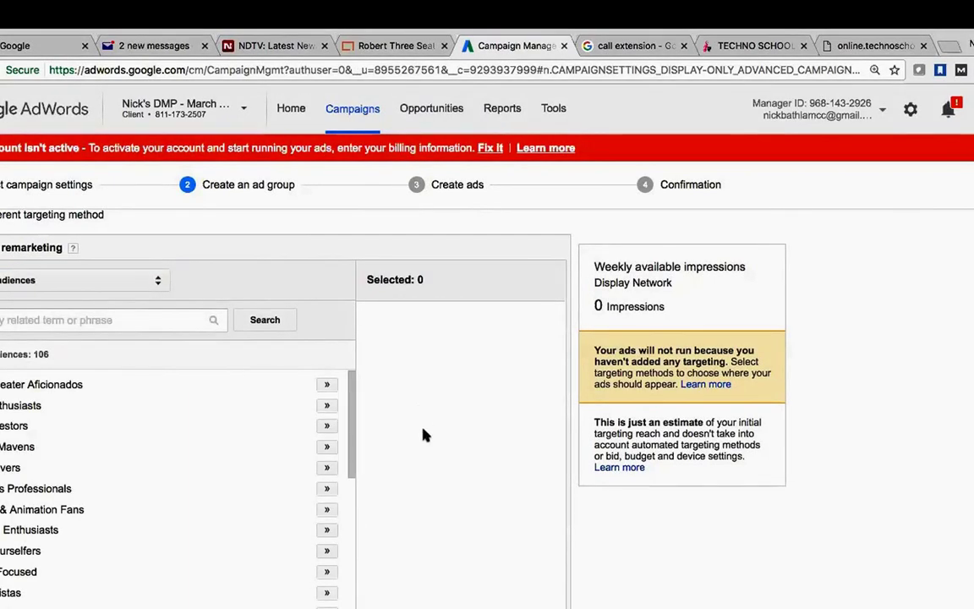
- Find Technophiles in the affinity audiences list and add it to the ad group's targeting
scroll(424, 436, "down", 1)
scroll(424, 436, "down", 2)
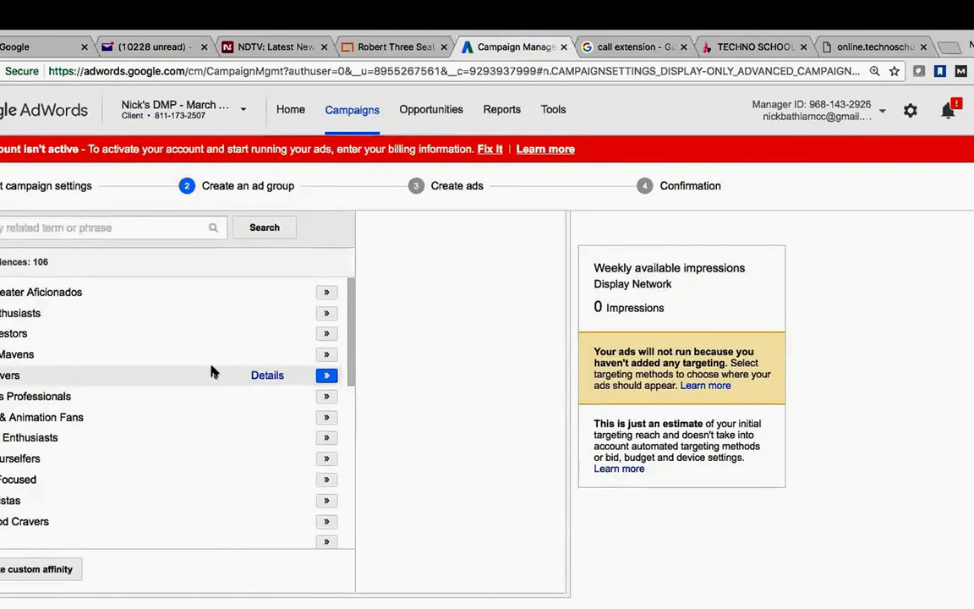
scroll(211, 372, "down", 3)
scroll(211, 372, "down", 4)
scroll(211, 372, "down", 5)
scroll(212, 370, "down", 3)
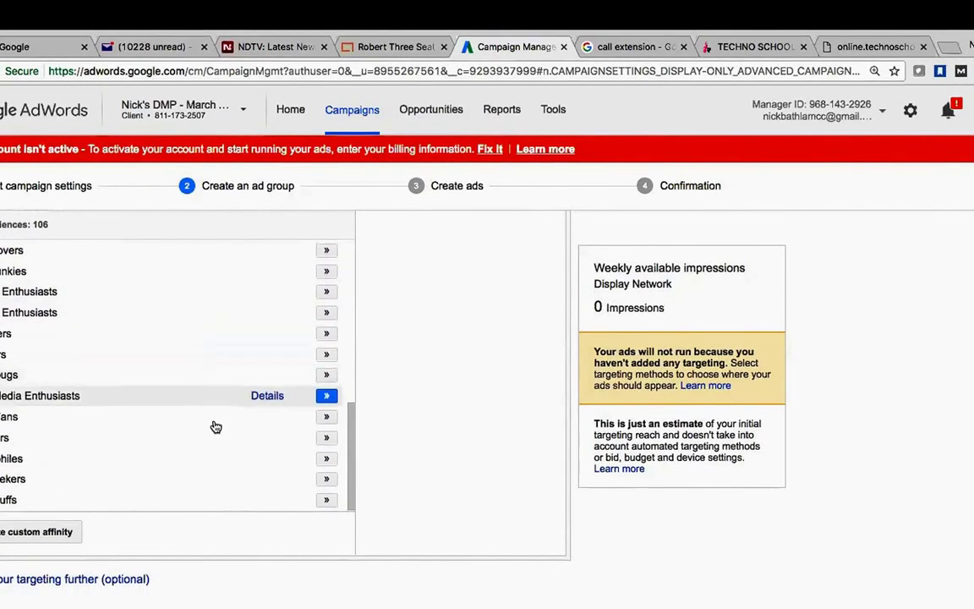
left_click(327, 459)
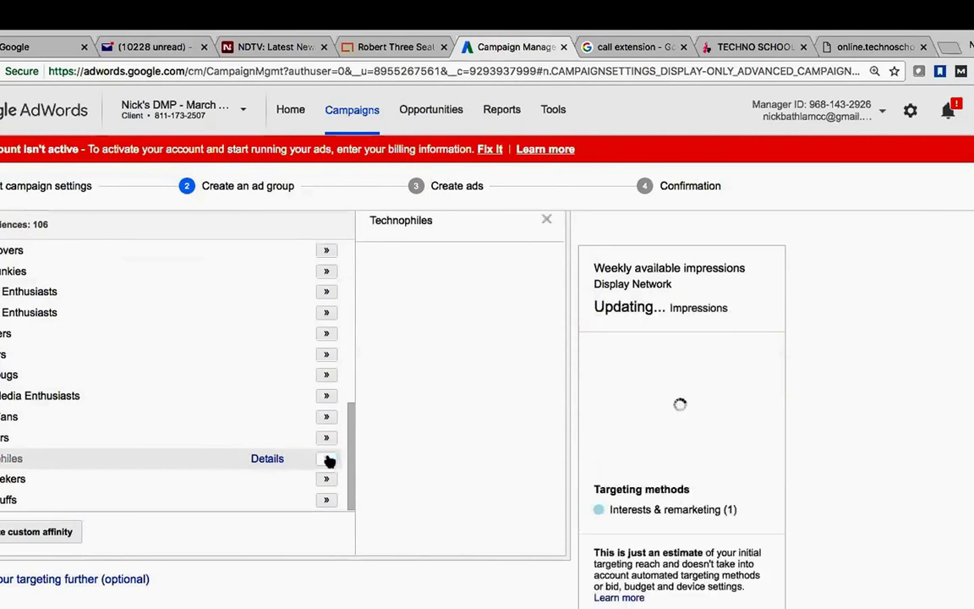
- Add the Do-It-Yourselfers affinity audience to the ad group's targeting and review the selected audiences
scroll(224, 376, "up", 3)
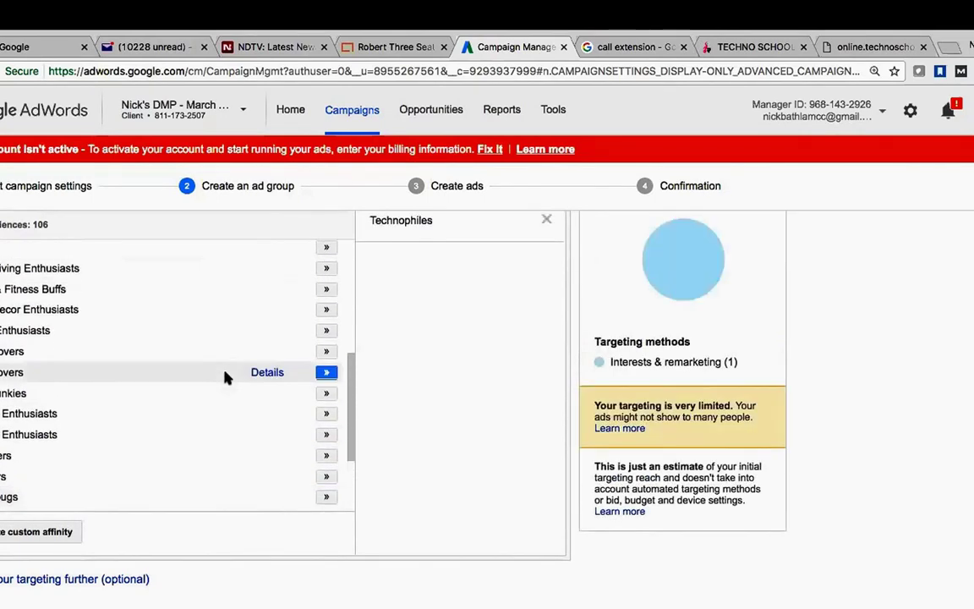
scroll(225, 377, "up", 4)
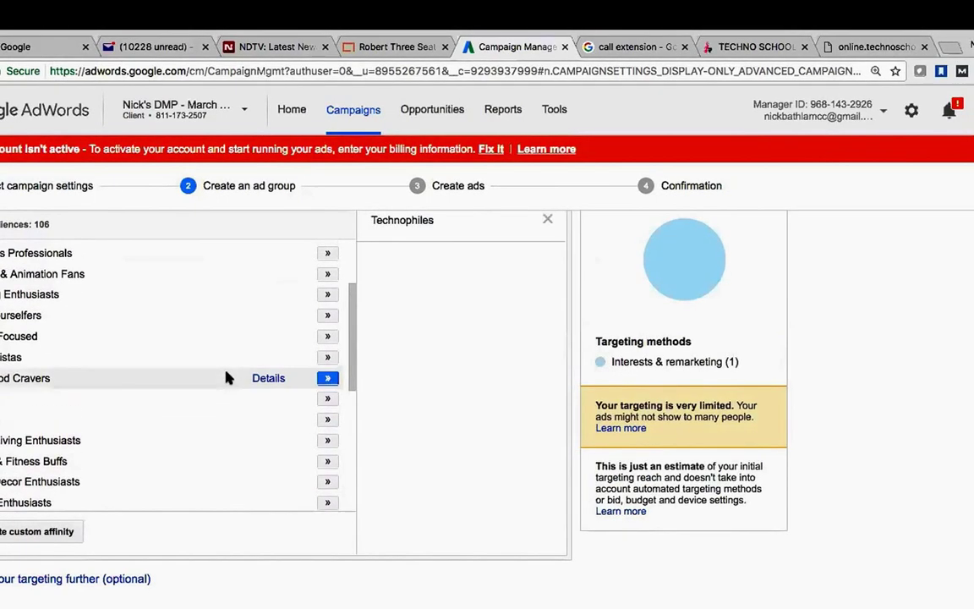
scroll(227, 377, "up", 1)
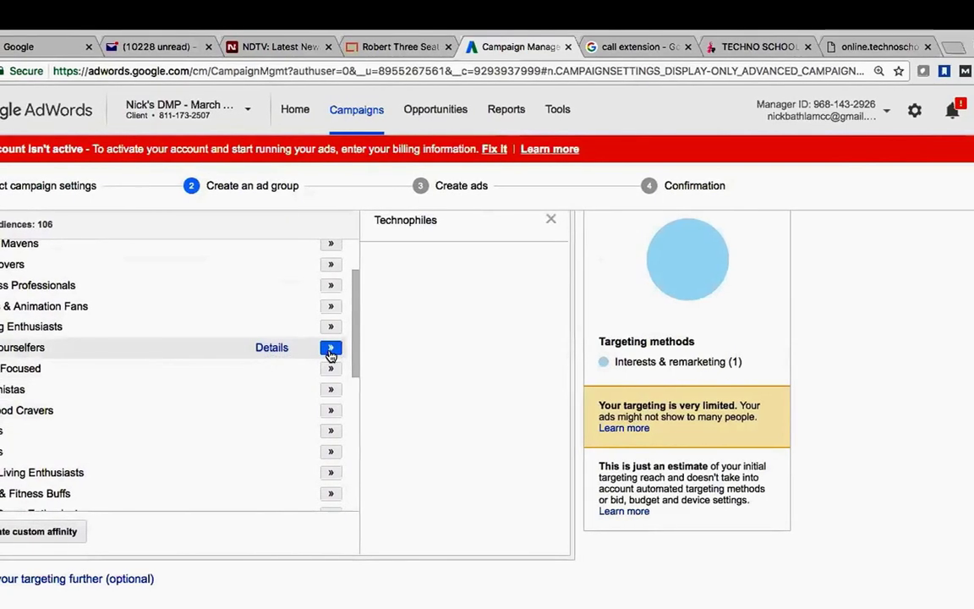
left_click(330, 350)
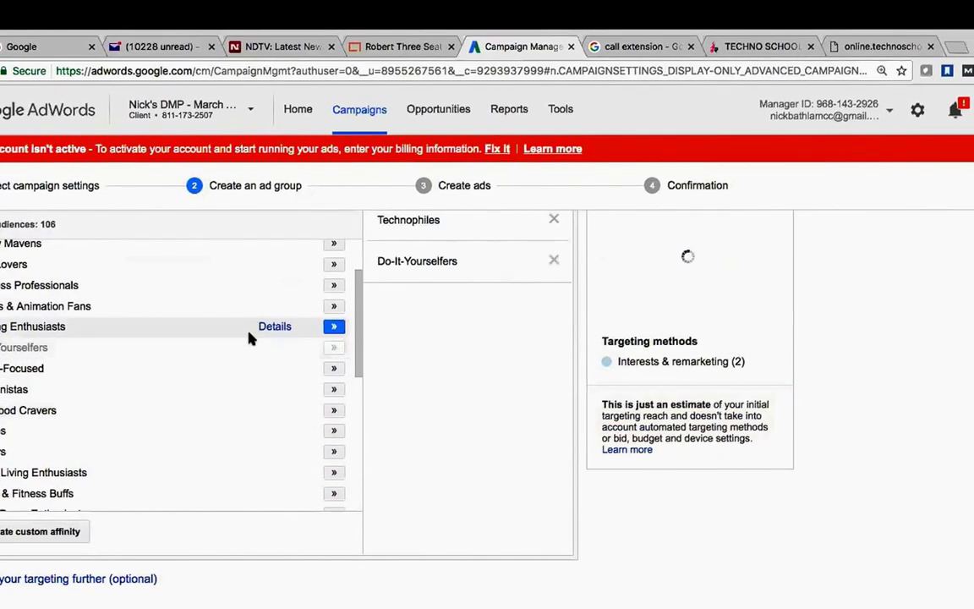
scroll(248, 333, "up", 3)
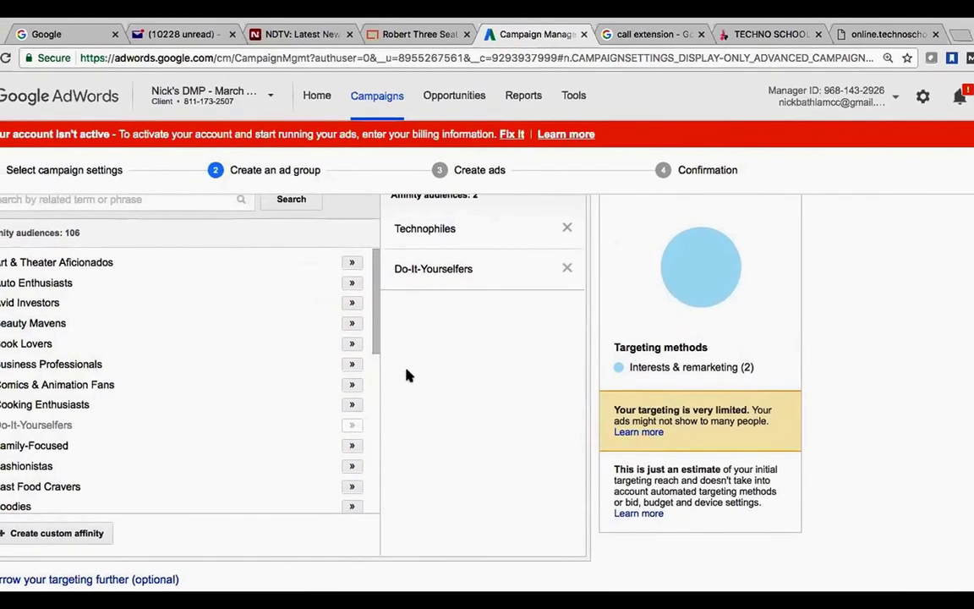
scroll(415, 374, "up", 2)
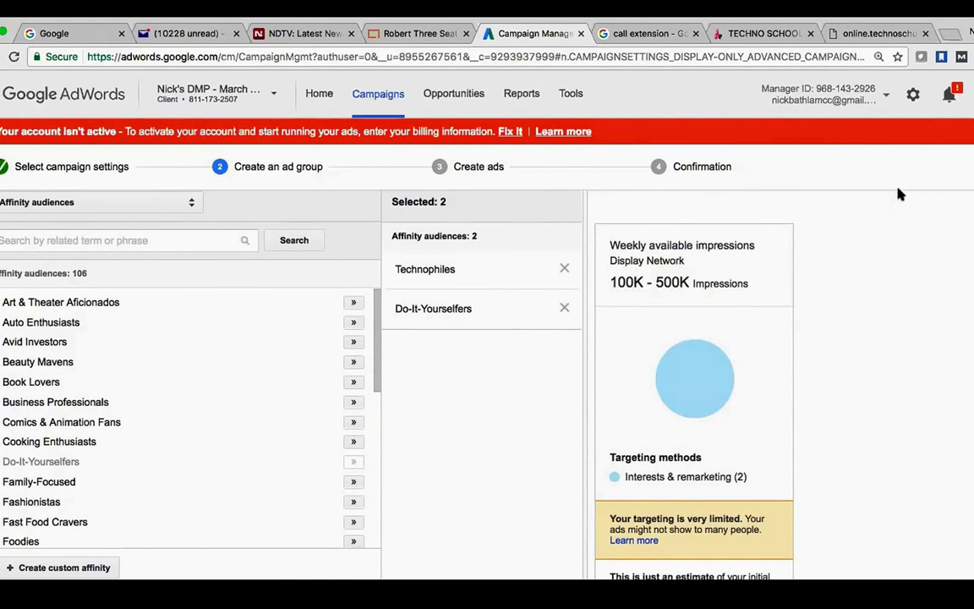
- Check the custom affinity audiences category and switch the interests & remarketing targeting to in-market audiences
left_click(158, 207)
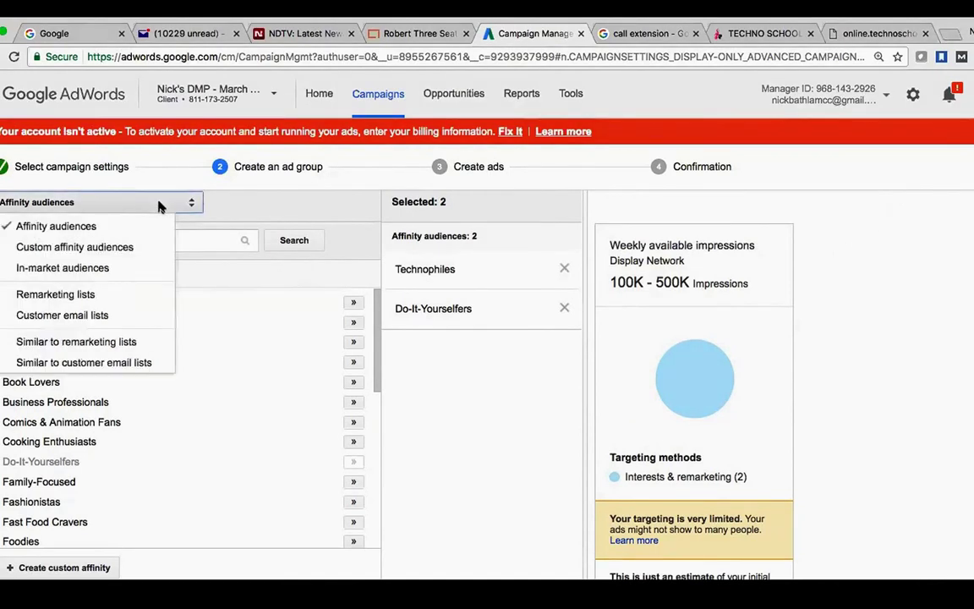
left_click(100, 247)
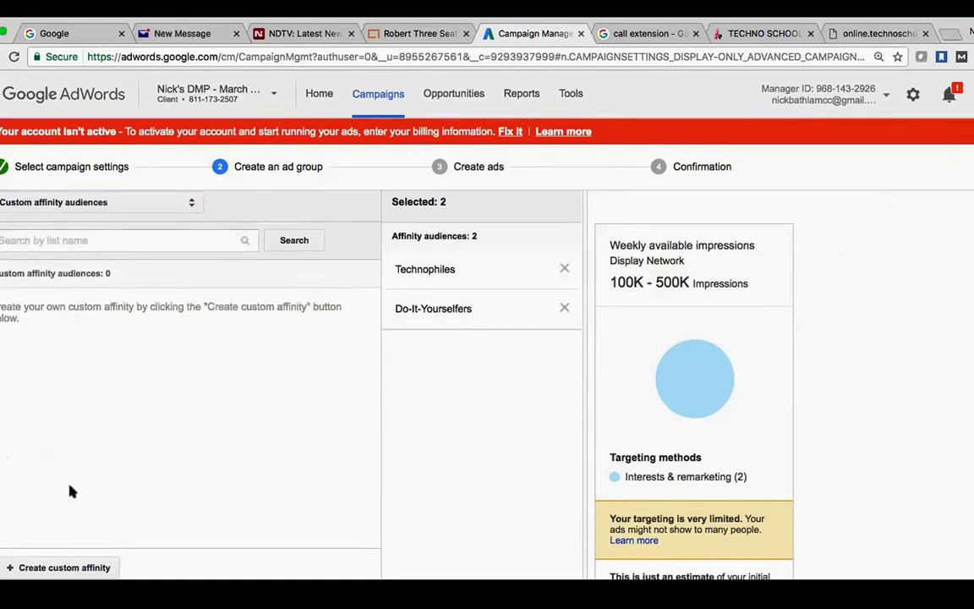
left_click(181, 207)
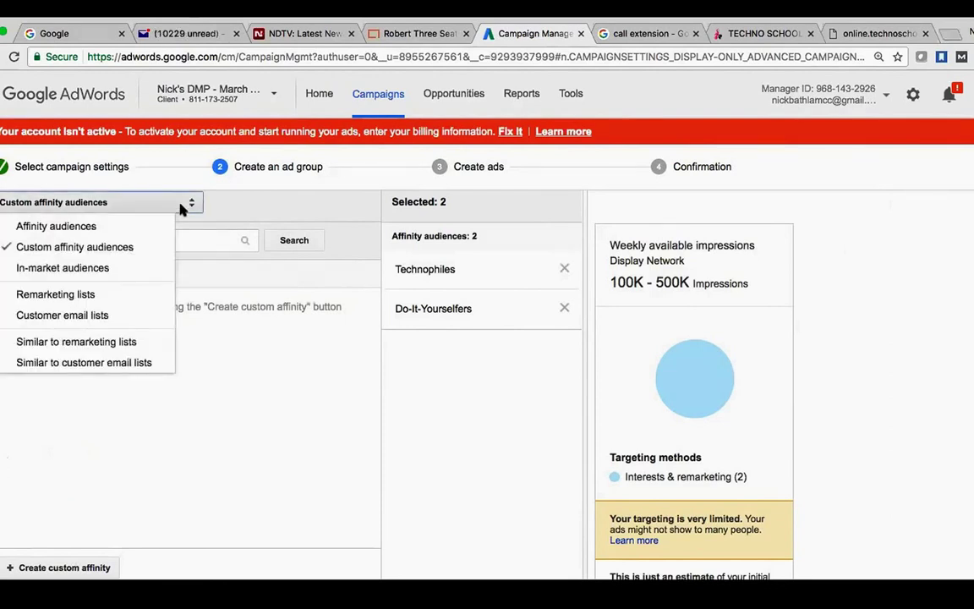
left_click(123, 269)
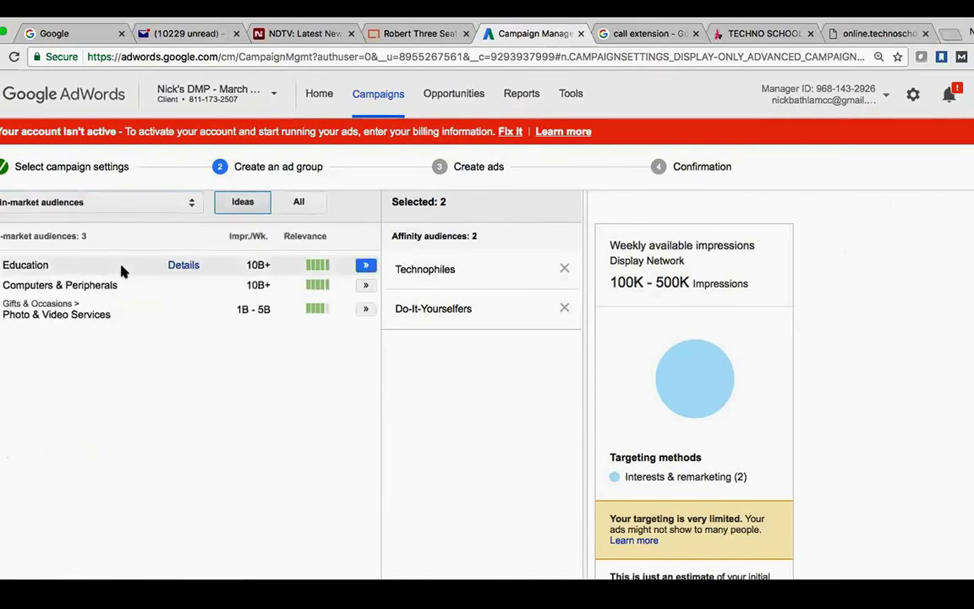
scroll(213, 396, "up", 2)
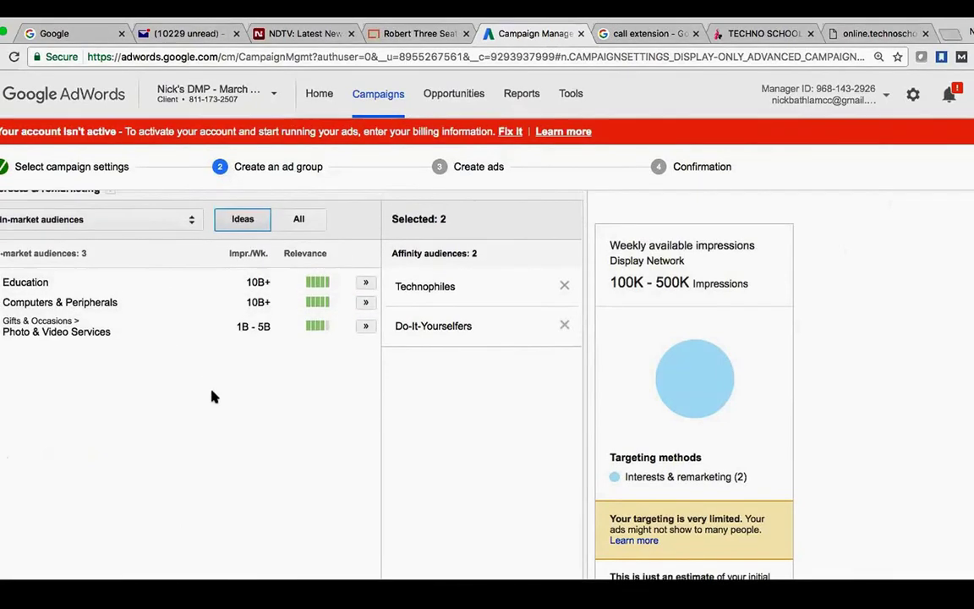
scroll(214, 397, "up", 2)
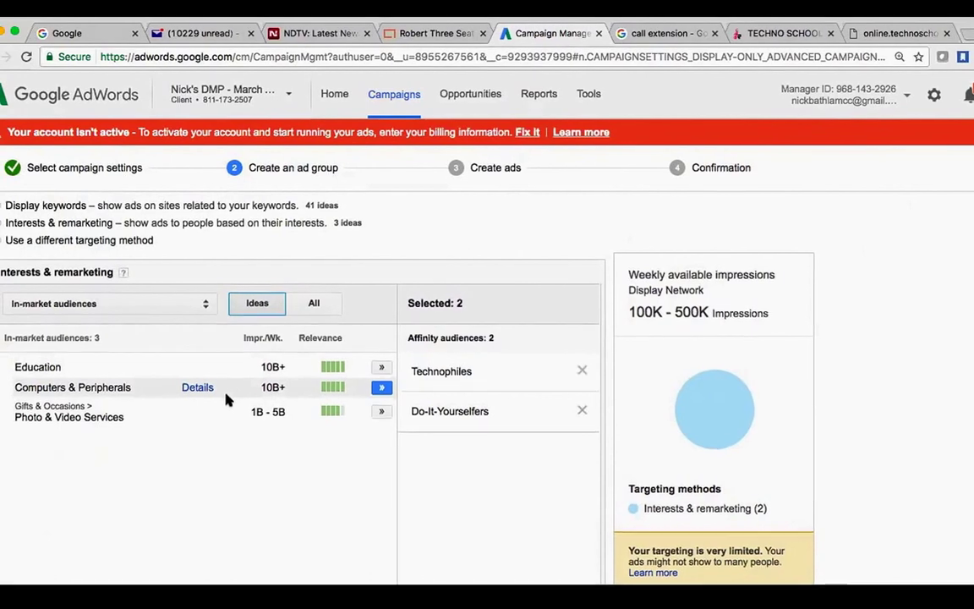
- Consult the robotics school's beginner page and add the Computers & Peripherals, Photo & Video Services and Education in-market audiences to the targeting
left_click(767, 36)
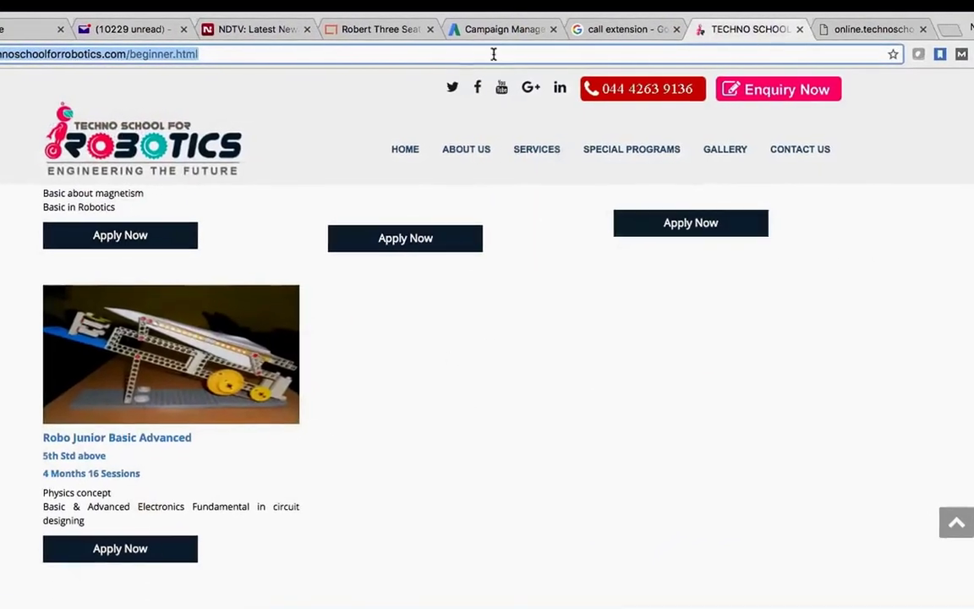
left_click(493, 37)
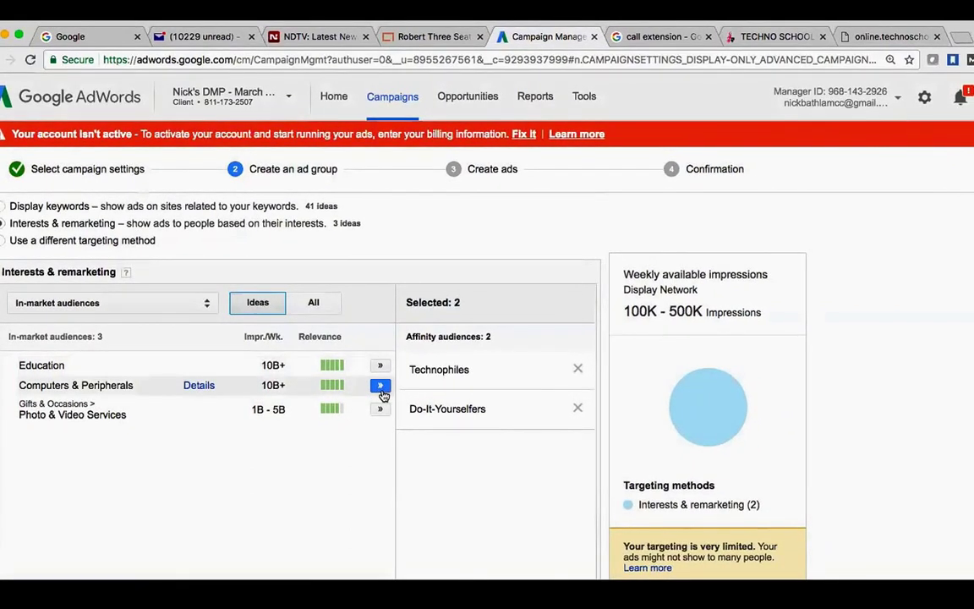
left_click(380, 385)
left_click(381, 409)
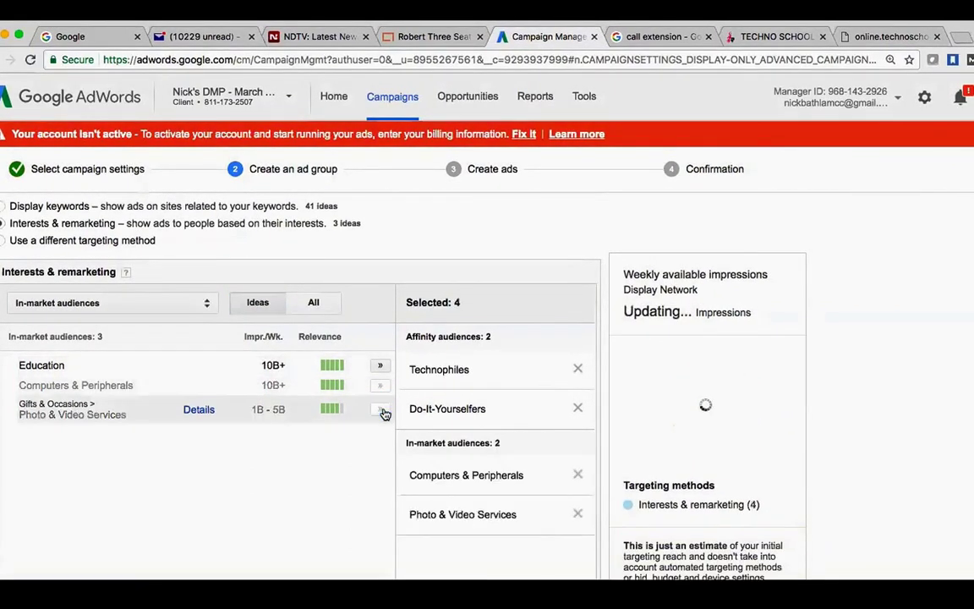
left_click(379, 367)
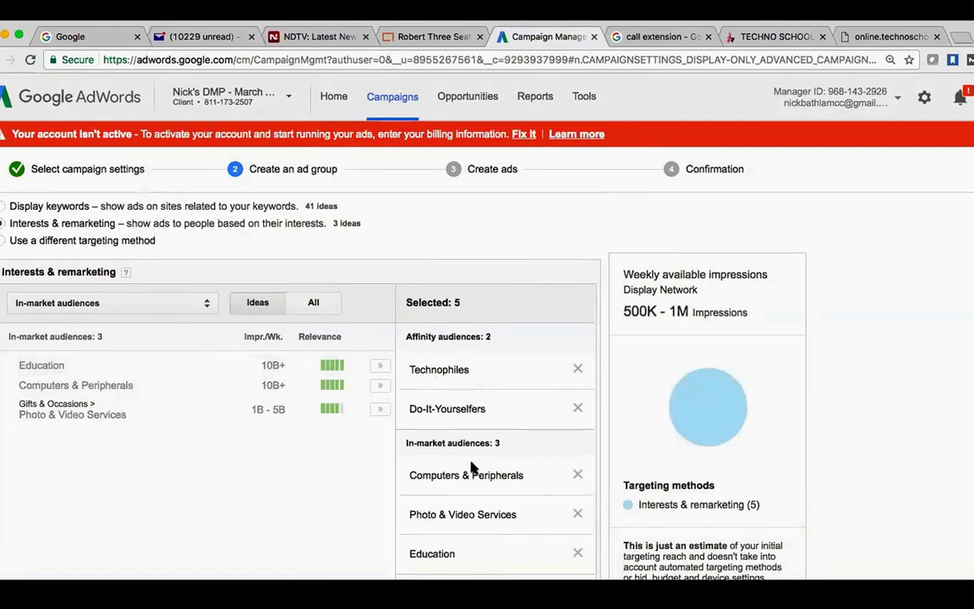
- Return to the affinity audiences category and examine which interest groups the list offers
left_click(196, 306)
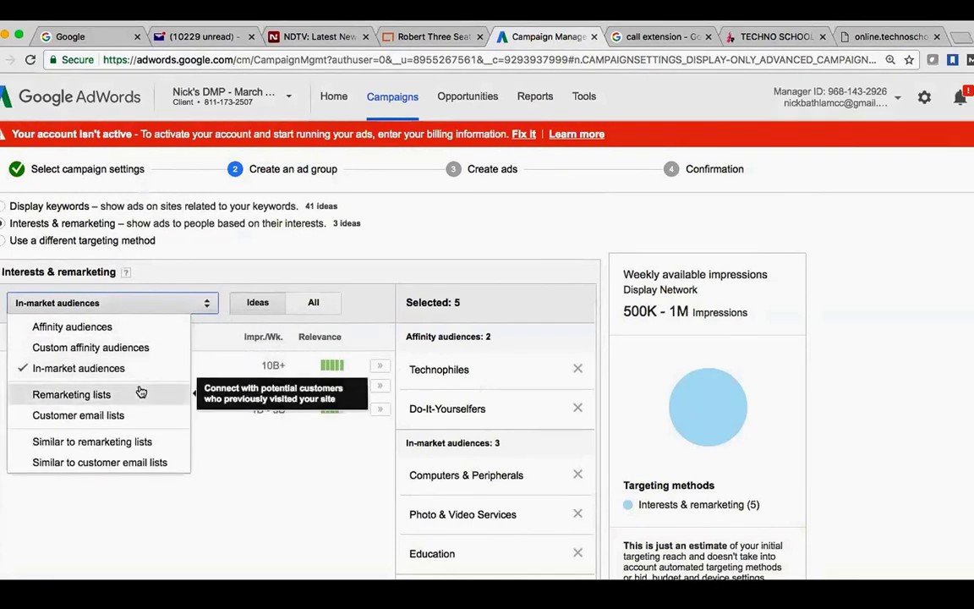
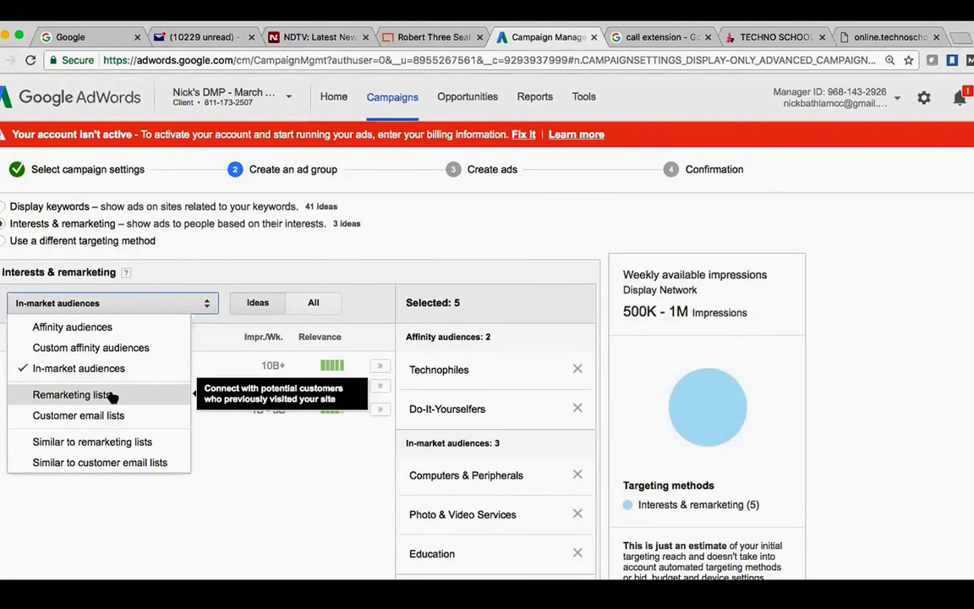
left_click(113, 328)
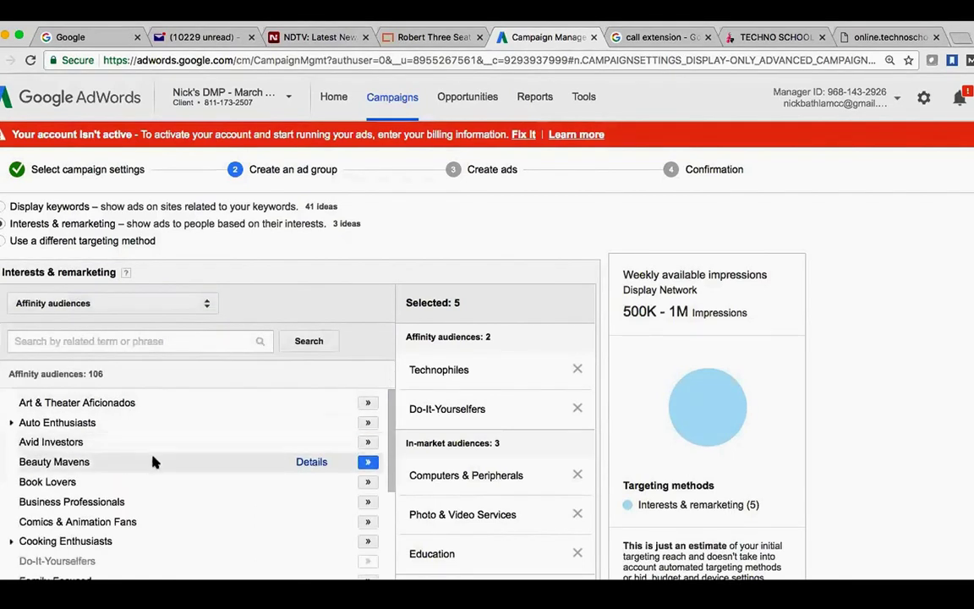
scroll(154, 462, "down", 2)
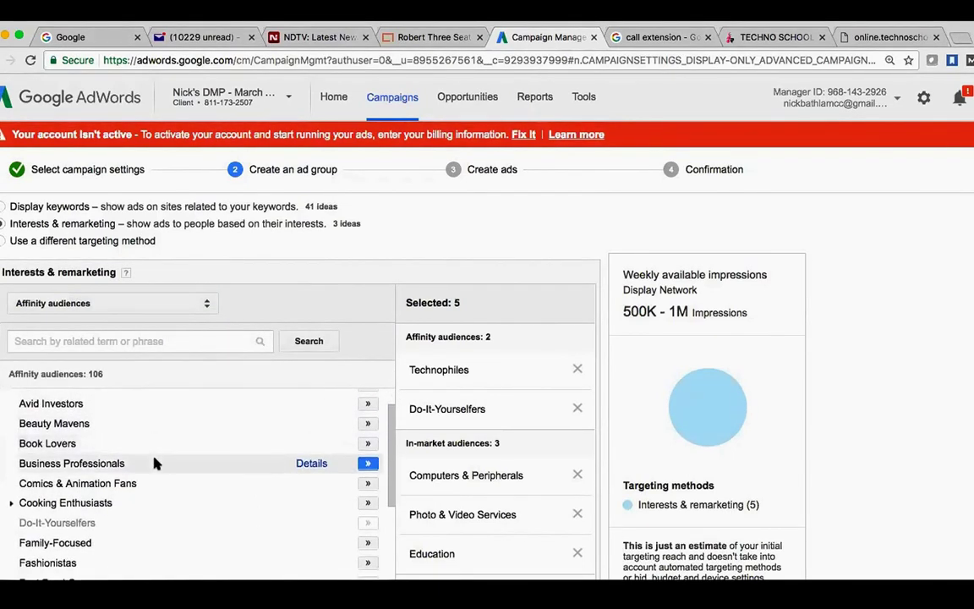
scroll(154, 463, "down", 1)
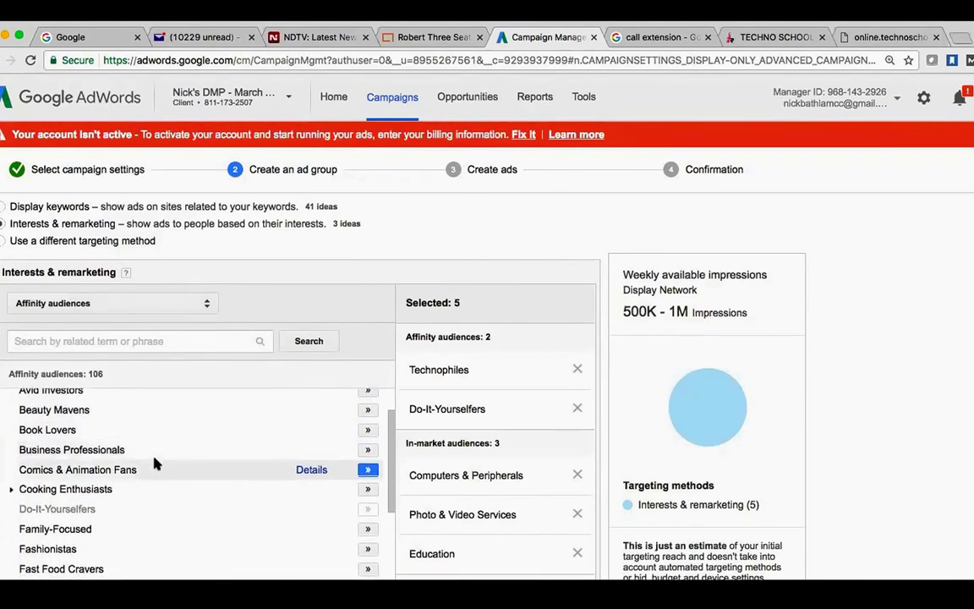
scroll(154, 463, "down", 2)
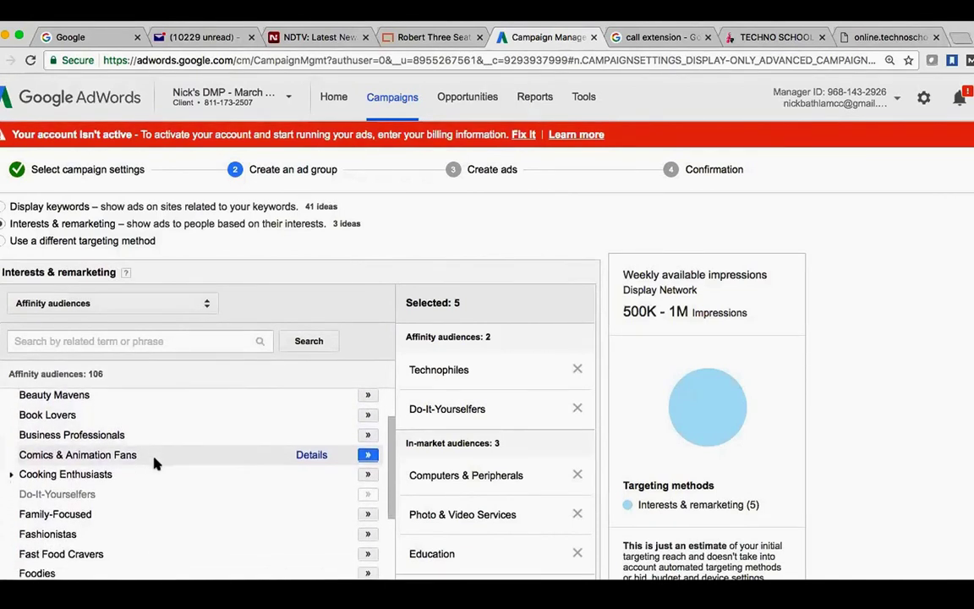
scroll(154, 463, "down", 1)
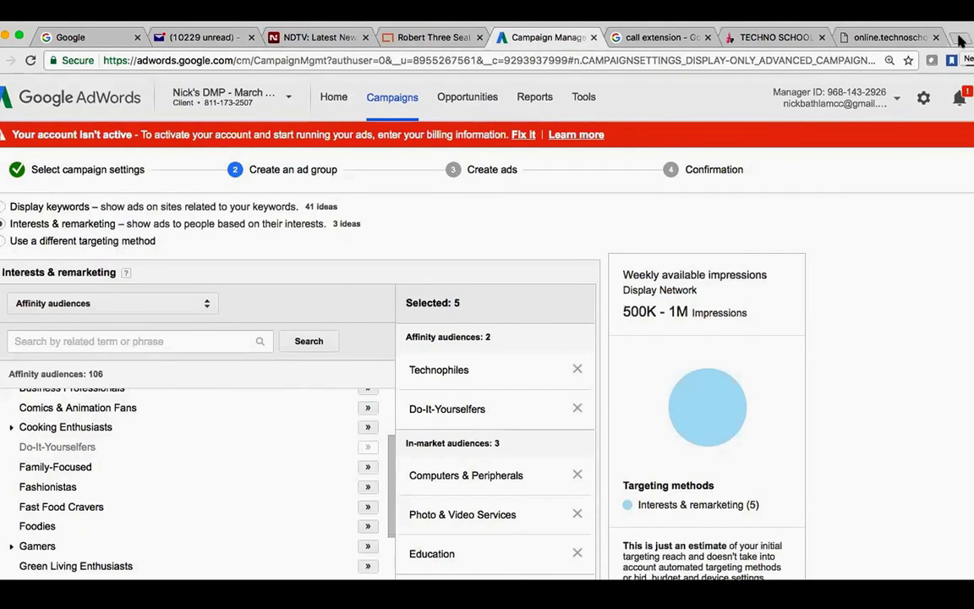
scroll(214, 479, "down", 1)
scroll(214, 480, "down", 5)
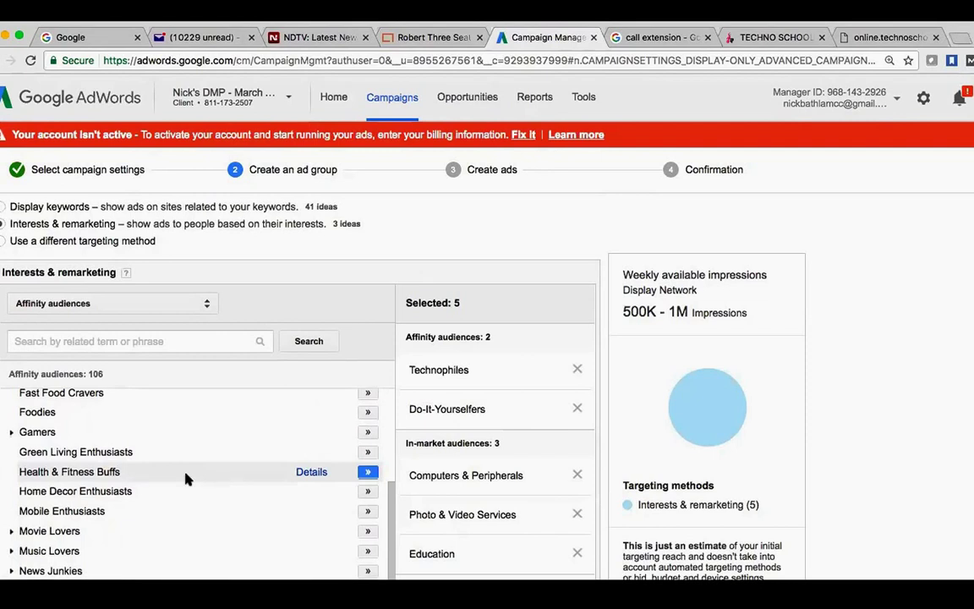
scroll(186, 479, "down", 1)
scroll(186, 479, "down", 3)
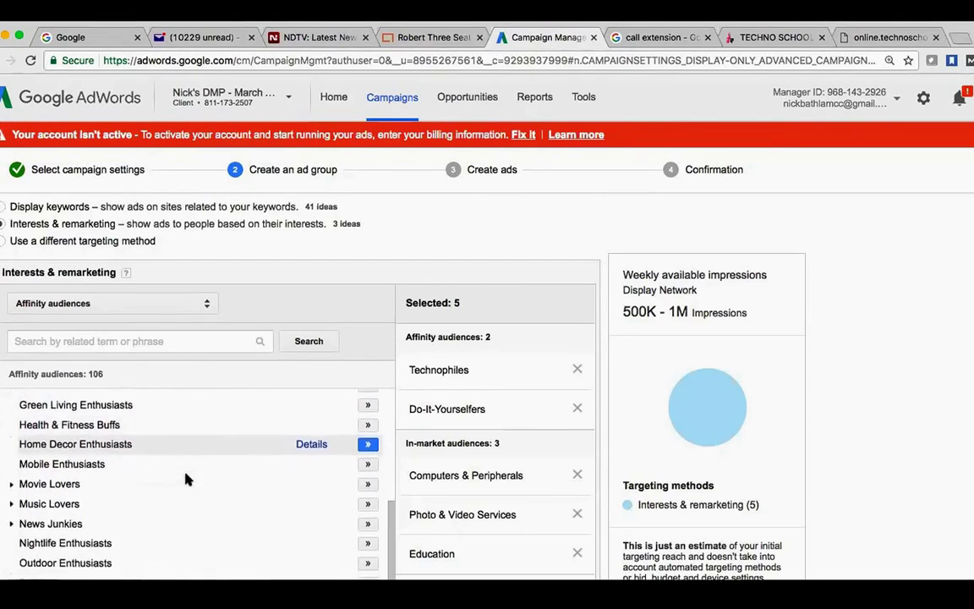
scroll(186, 478, "down", 1)
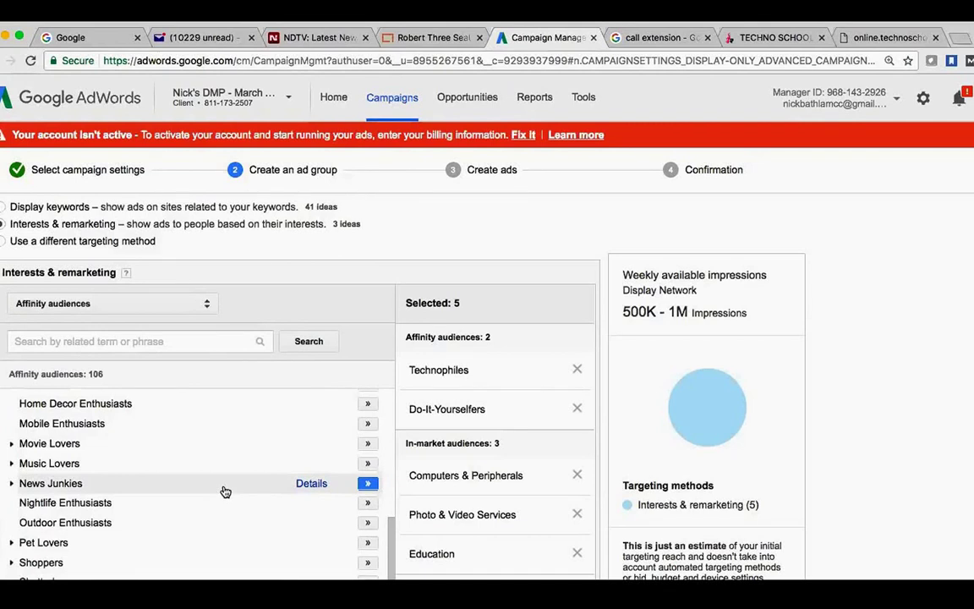
scroll(225, 491, "up", 3)
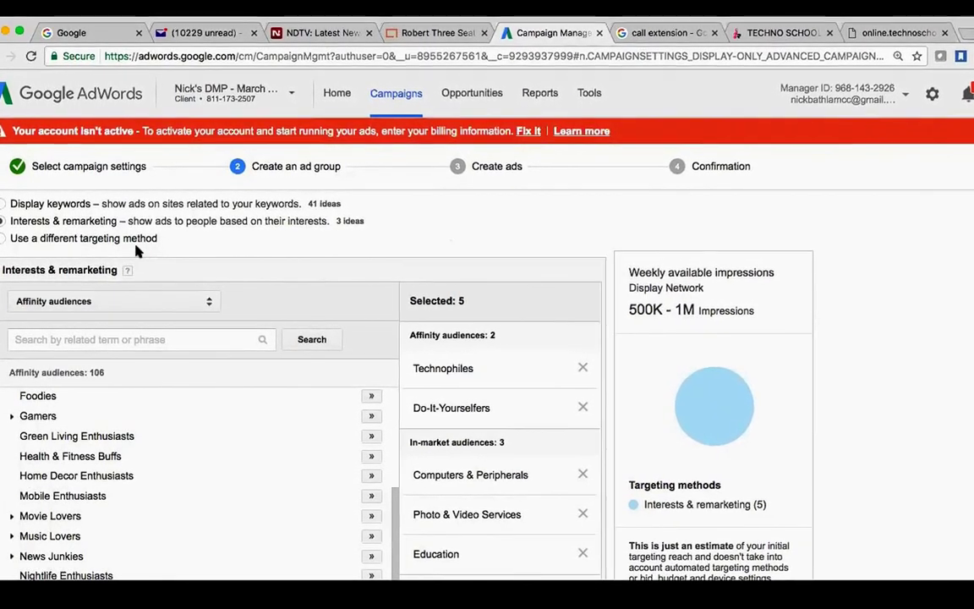
- Narrow the ad group's targeting further by adding Topics as an additional targeting method
scroll(220, 319, "down", 5)
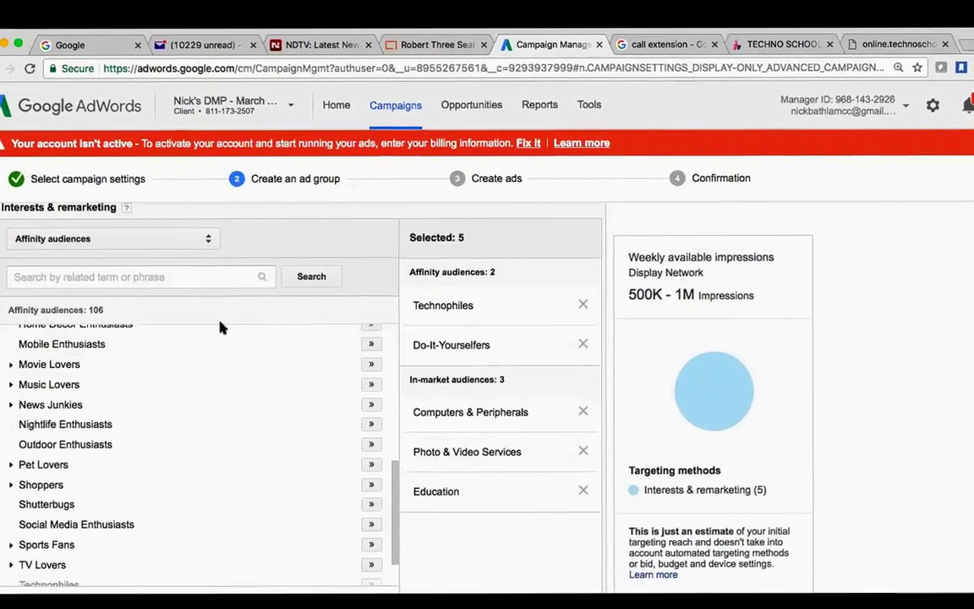
scroll(217, 323, "down", 1)
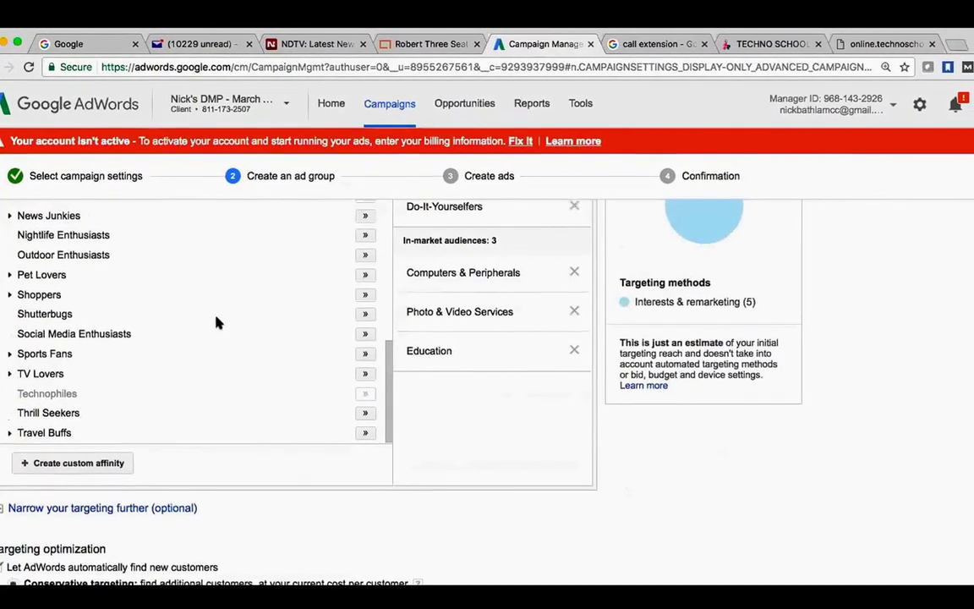
scroll(215, 321, "down", 3)
scroll(194, 338, "down", 1)
left_click(165, 352)
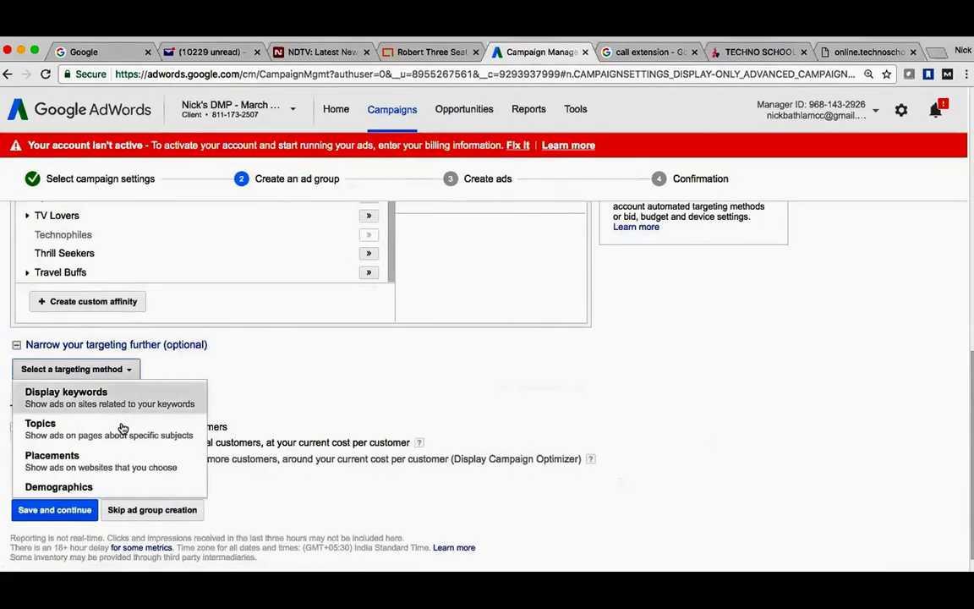
left_click(121, 429)
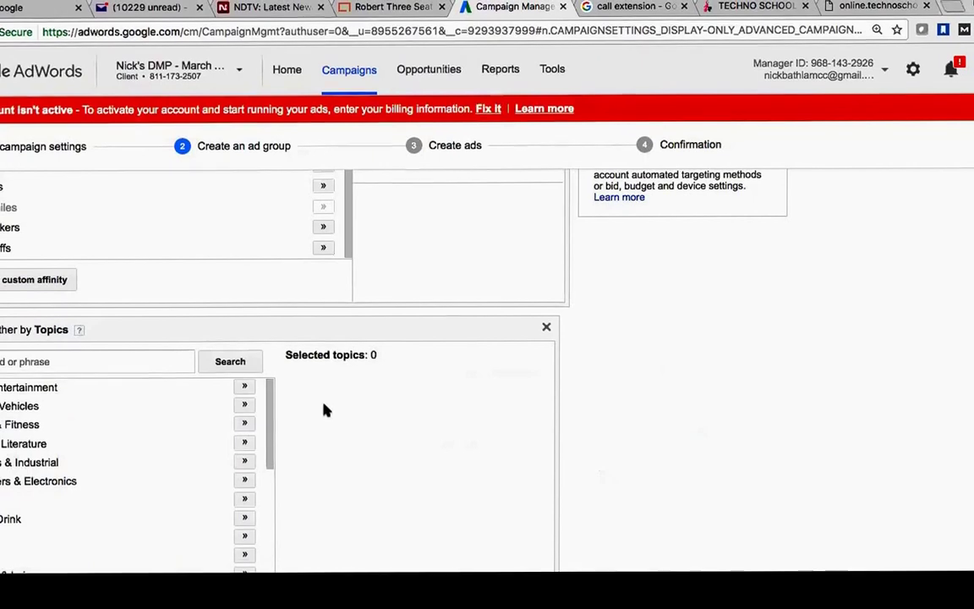
- Look through the list of topics available for narrowing the ad group's targeting
scroll(325, 413, "down", 1)
scroll(327, 420, "down", 1)
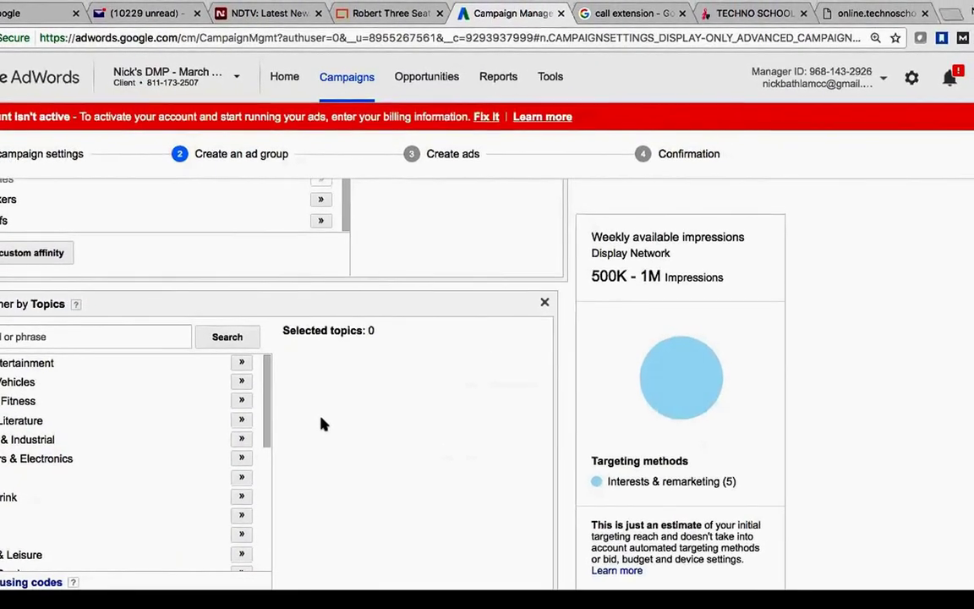
scroll(323, 423, "down", 1)
scroll(321, 427, "down", 1)
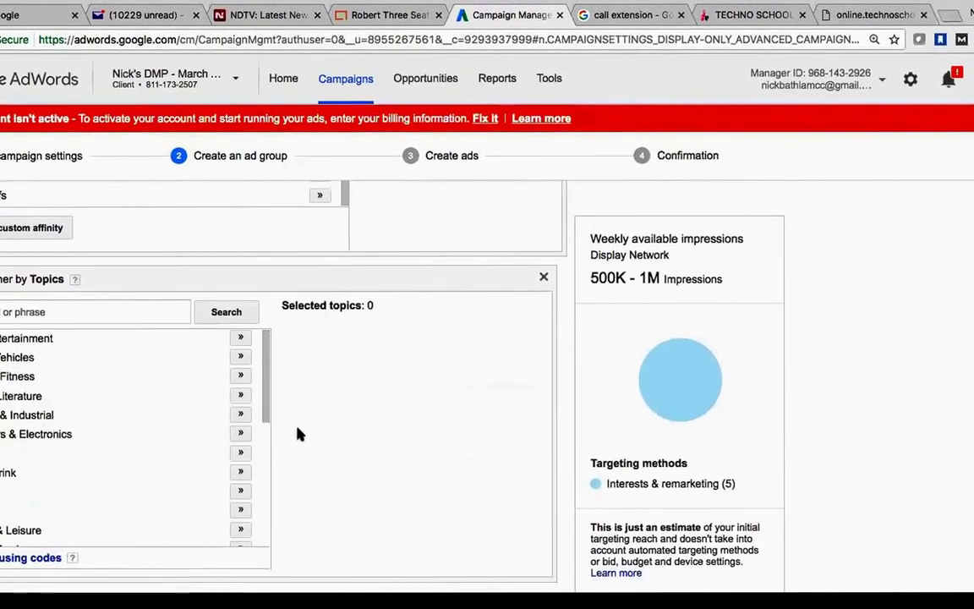
scroll(152, 471, "down", 5)
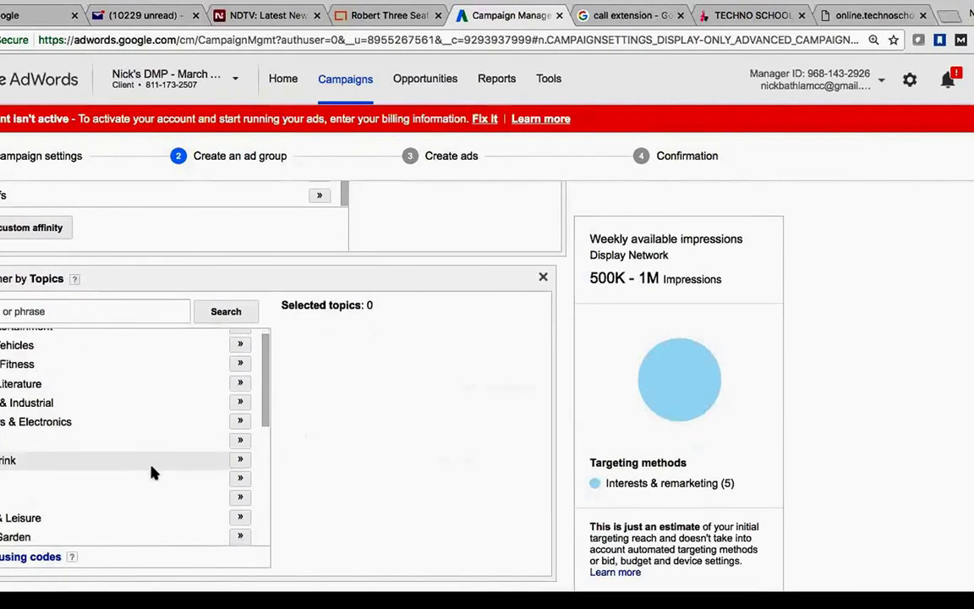
scroll(153, 474, "down", 4)
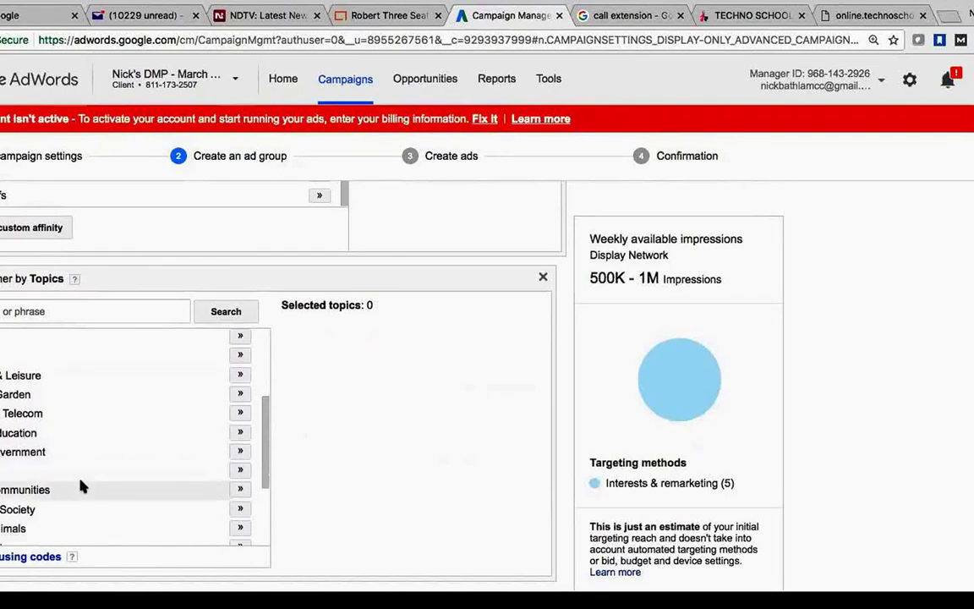
scroll(81, 485, "down", 3)
scroll(82, 485, "down", 2)
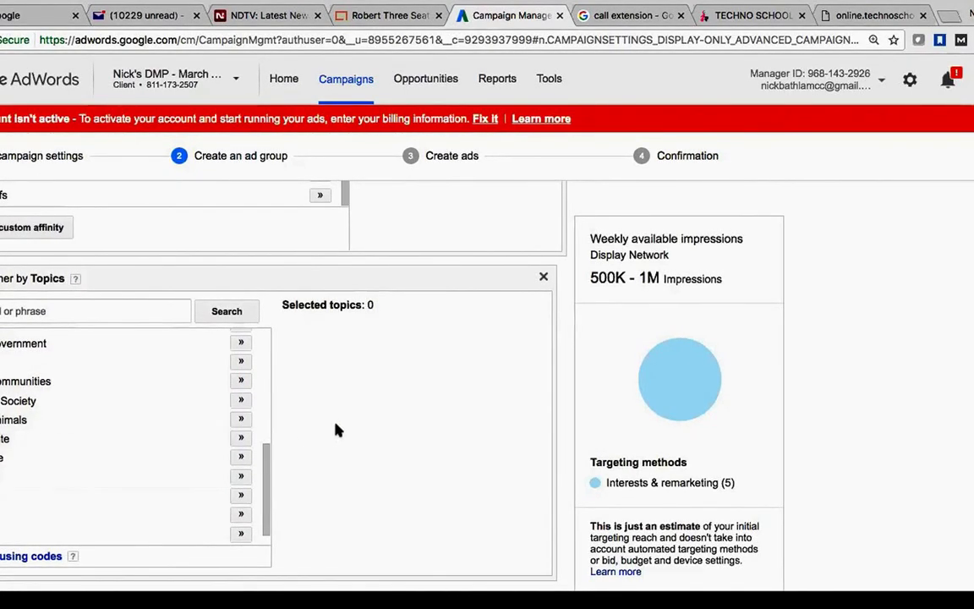
scroll(336, 431, "down", 1)
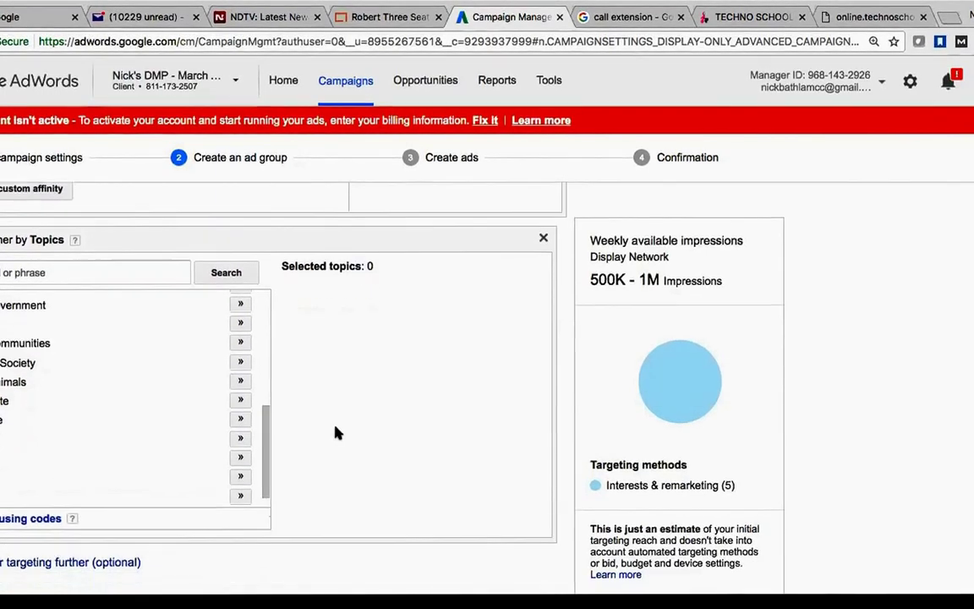
- Add Placements as another optional targeting method to narrow the ad group further
scroll(336, 433, "down", 3)
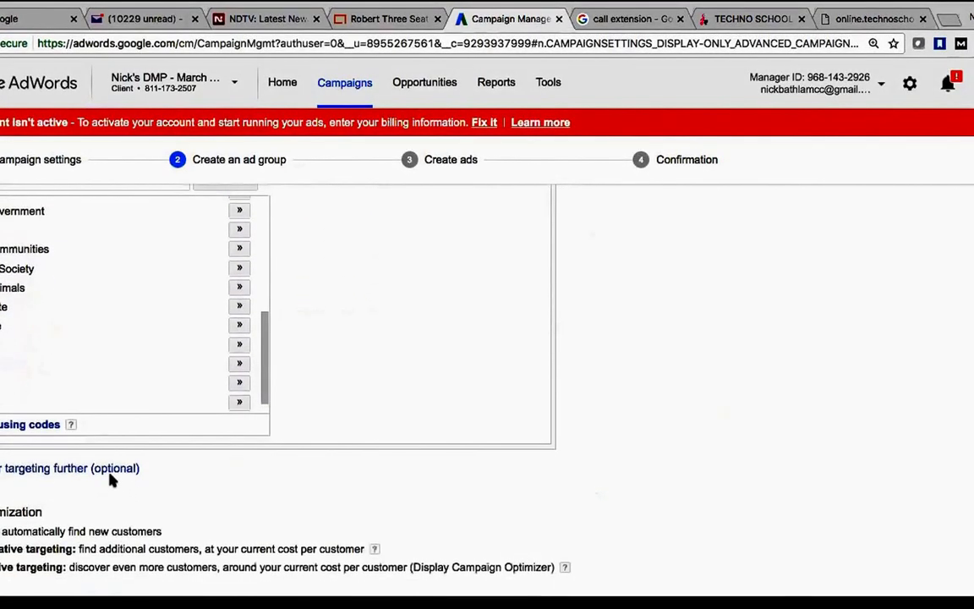
left_click(109, 470)
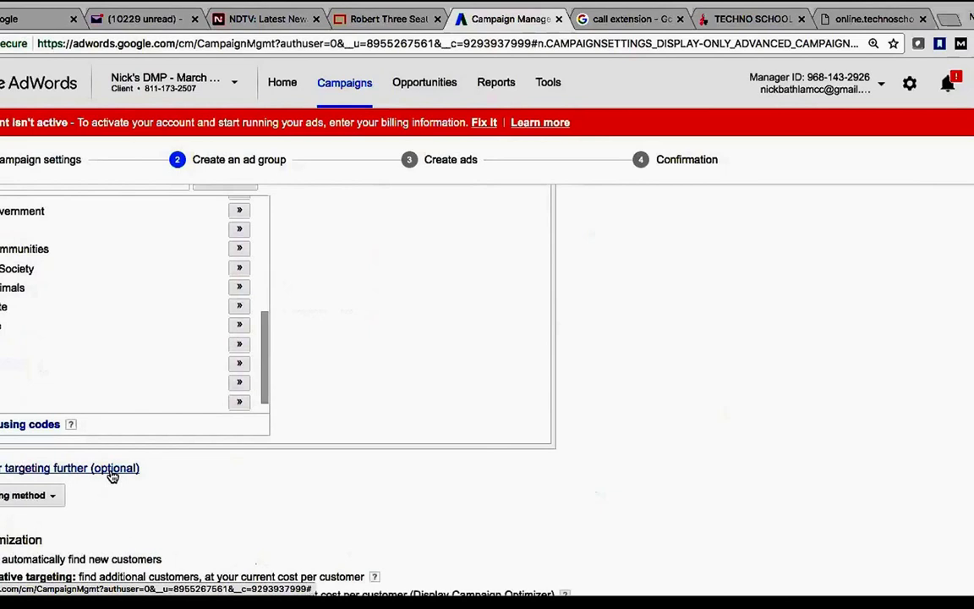
left_click(51, 497)
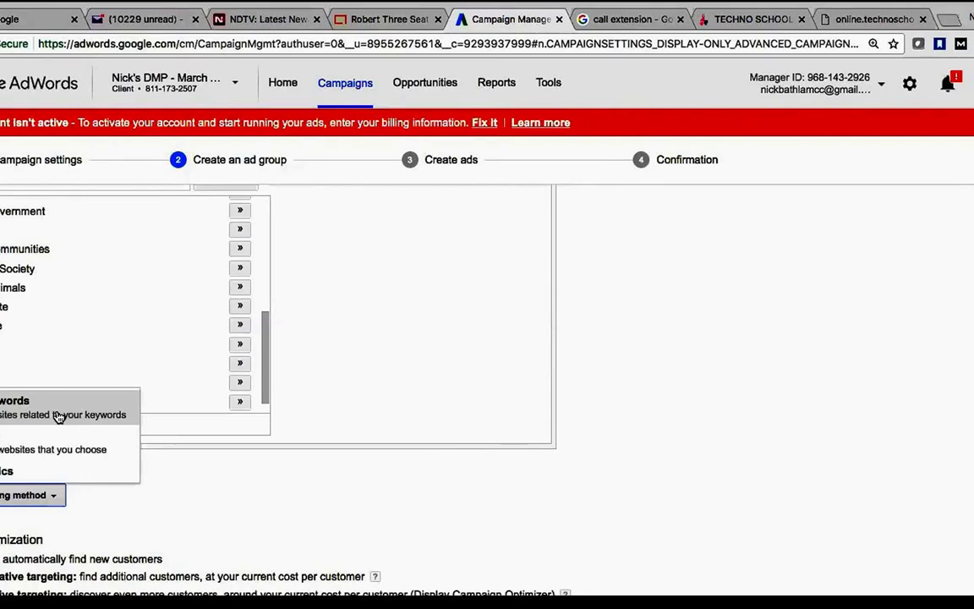
left_click(48, 445)
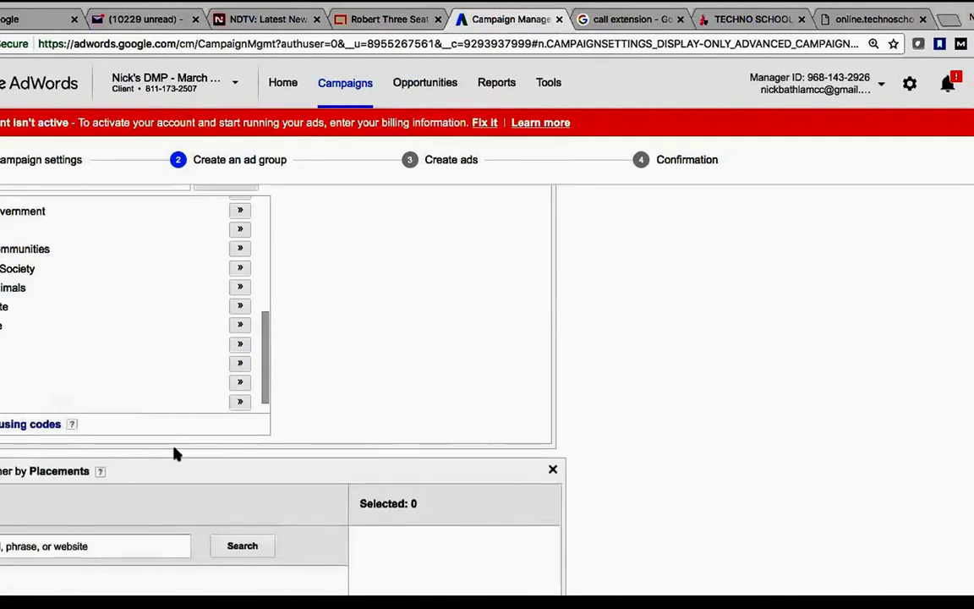
- Search the Placements targeting for websites matching "naukri"
scroll(175, 455, "down", 3)
scroll(175, 454, "down", 3)
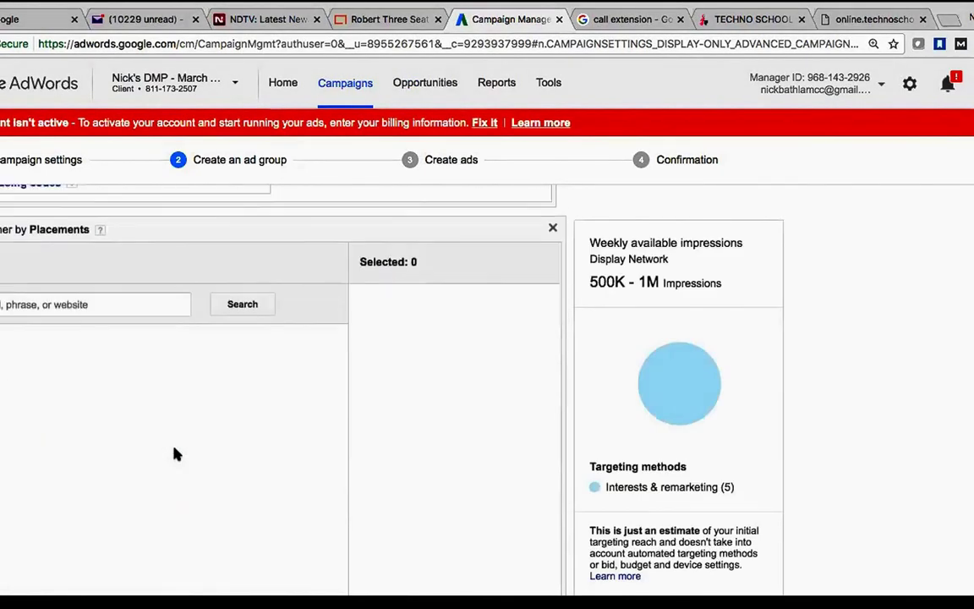
scroll(174, 454, "down", 1)
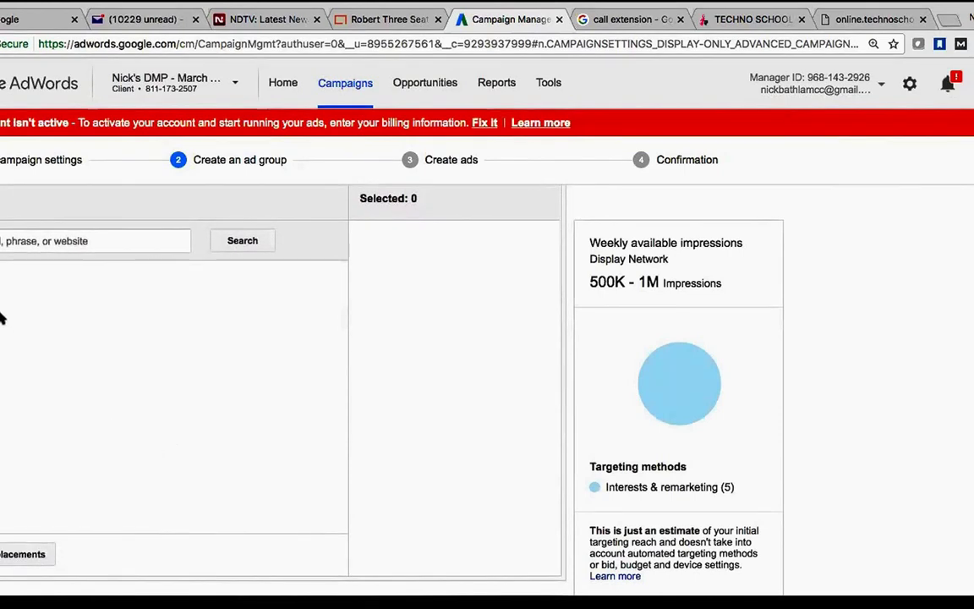
left_click(23, 239)
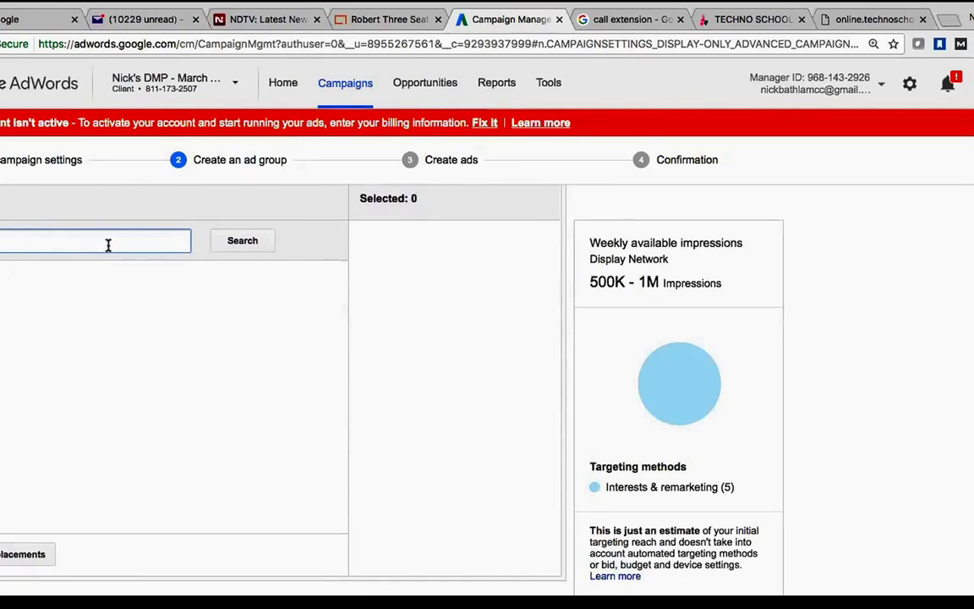
left_click(241, 240)
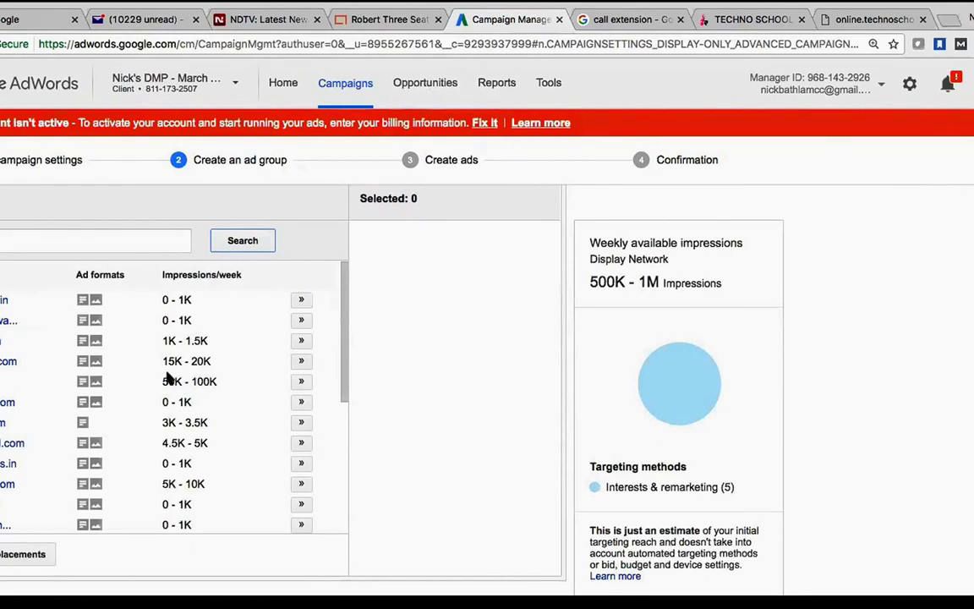
- Add apply.naukri.com, naukri.com and login.naukri.com to the ad group's selected placements
left_click(301, 361)
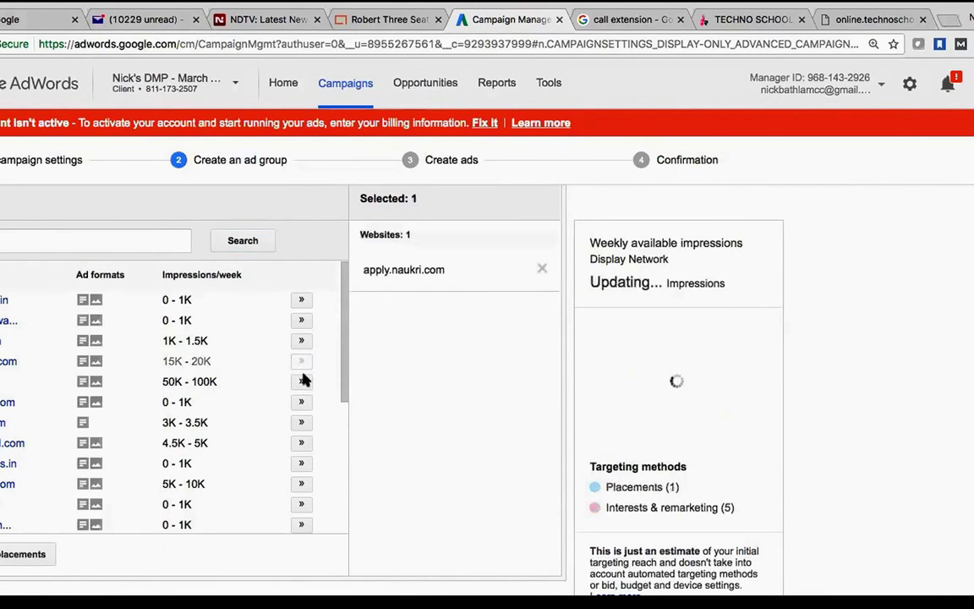
left_click(302, 382)
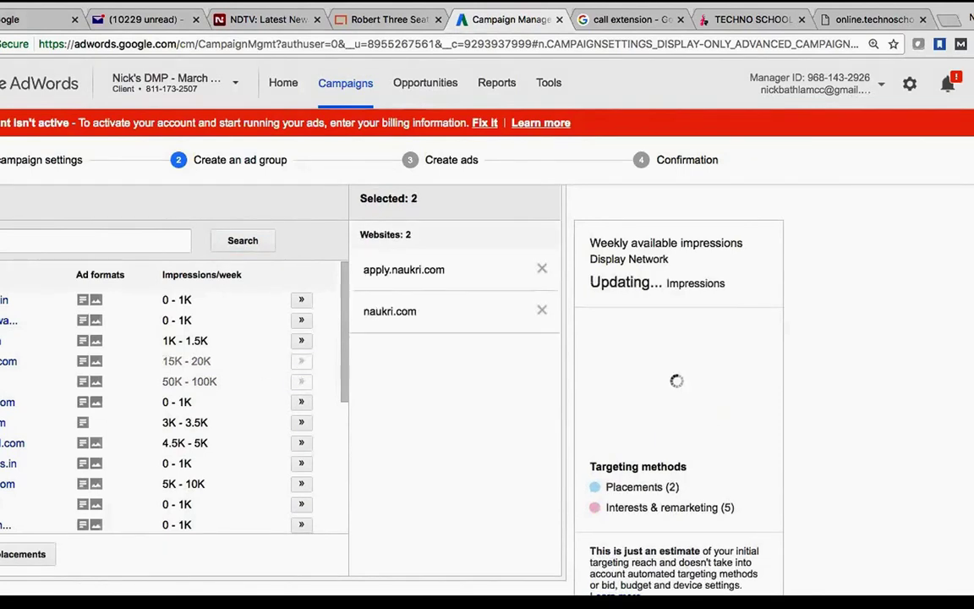
left_click(304, 403)
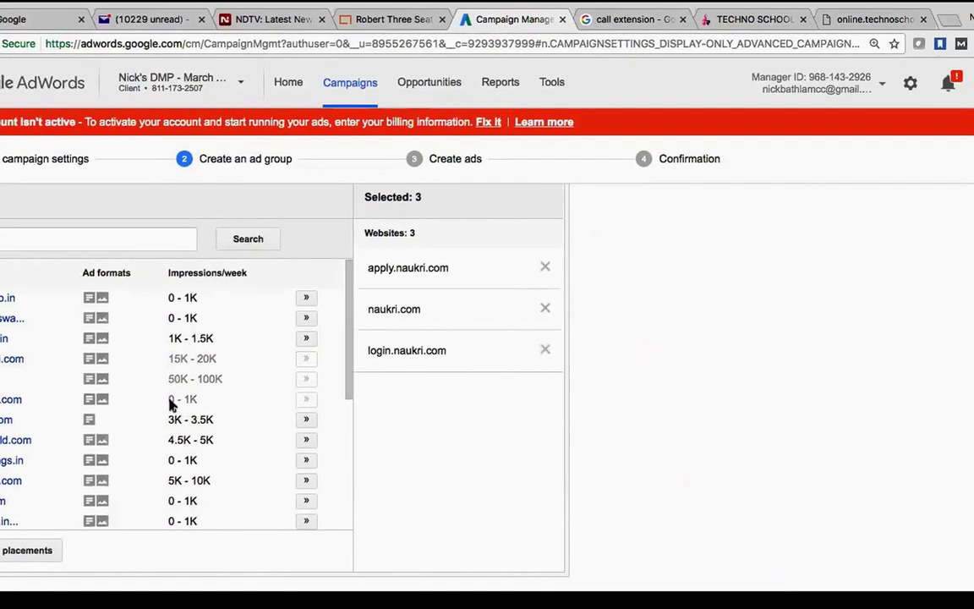
- Look through the remaining placement results and run a new placement search for "times"
scroll(172, 406, "down", 3)
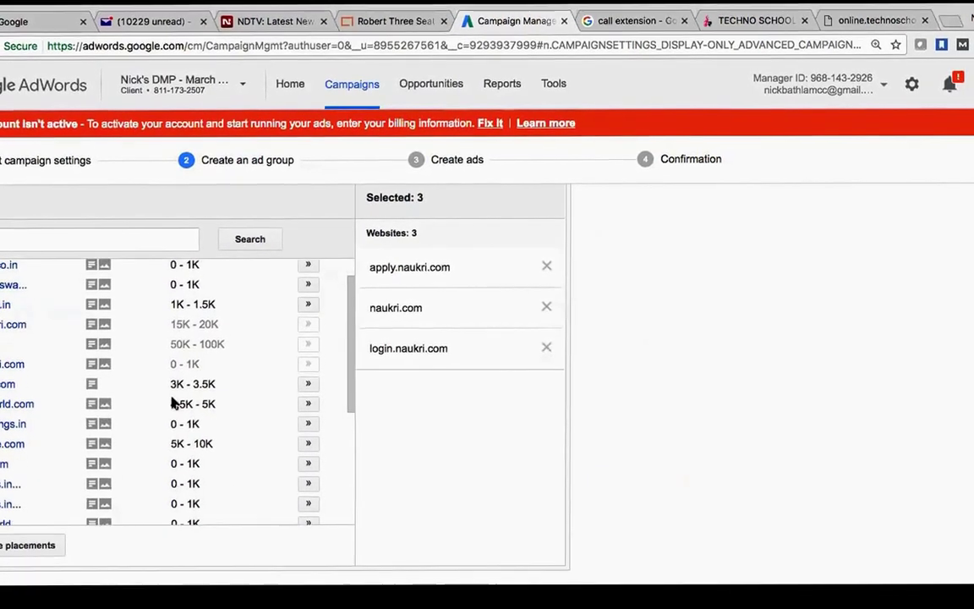
scroll(172, 406, "down", 8)
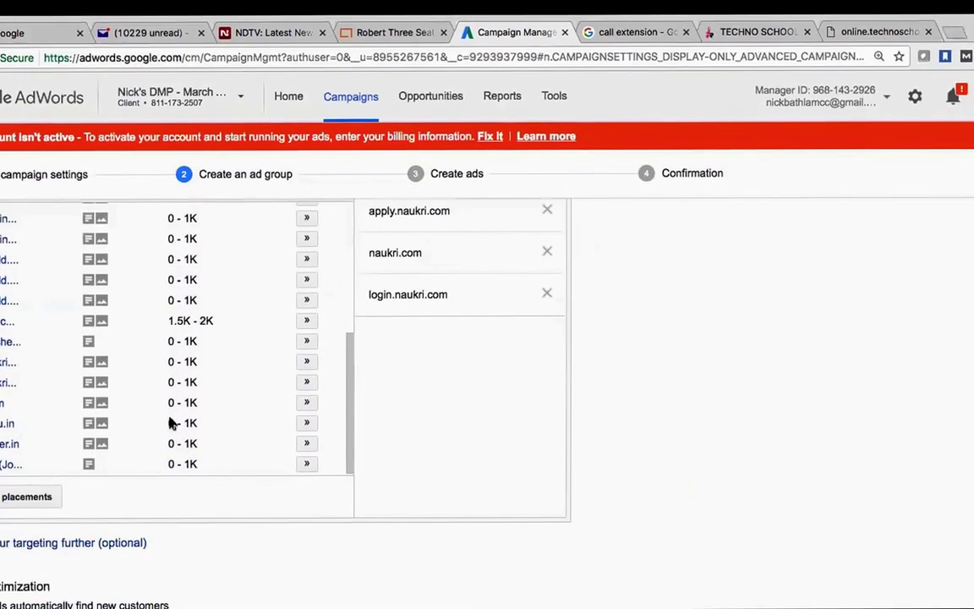
scroll(401, 453, "up", 3)
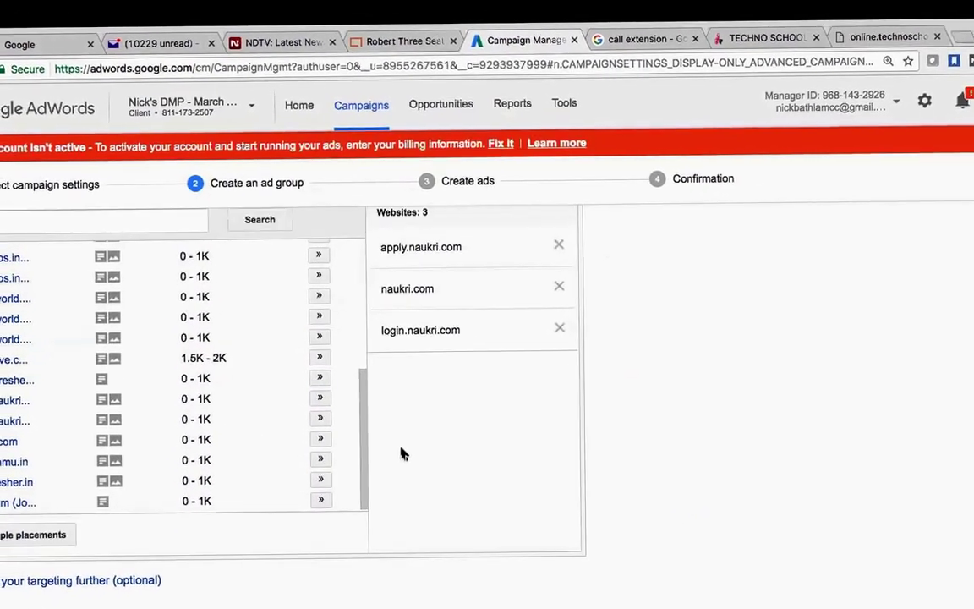
left_click(148, 312)
type("naukri")
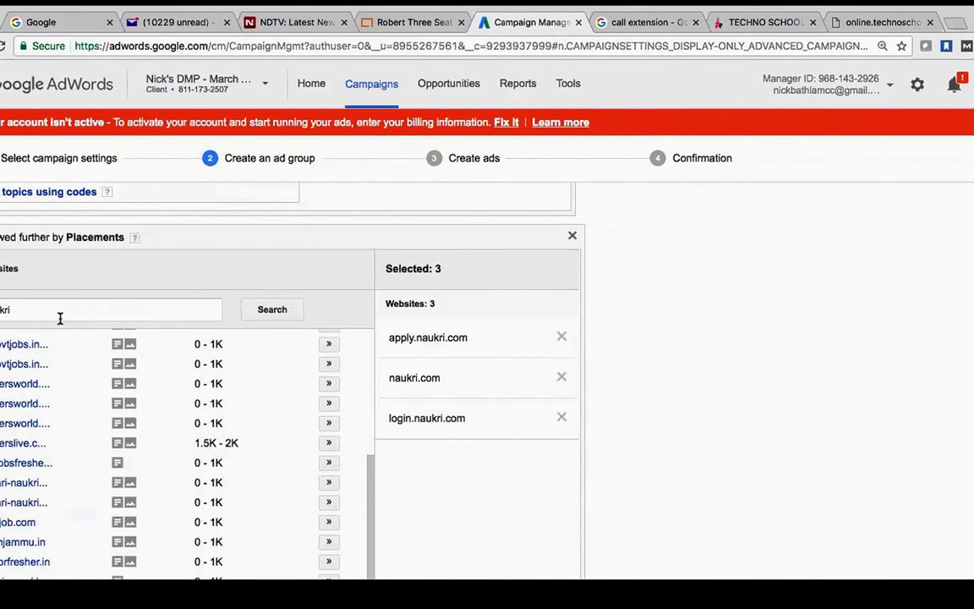
double_click(49, 309)
key("BackSpace")
type("games")
key("Return")
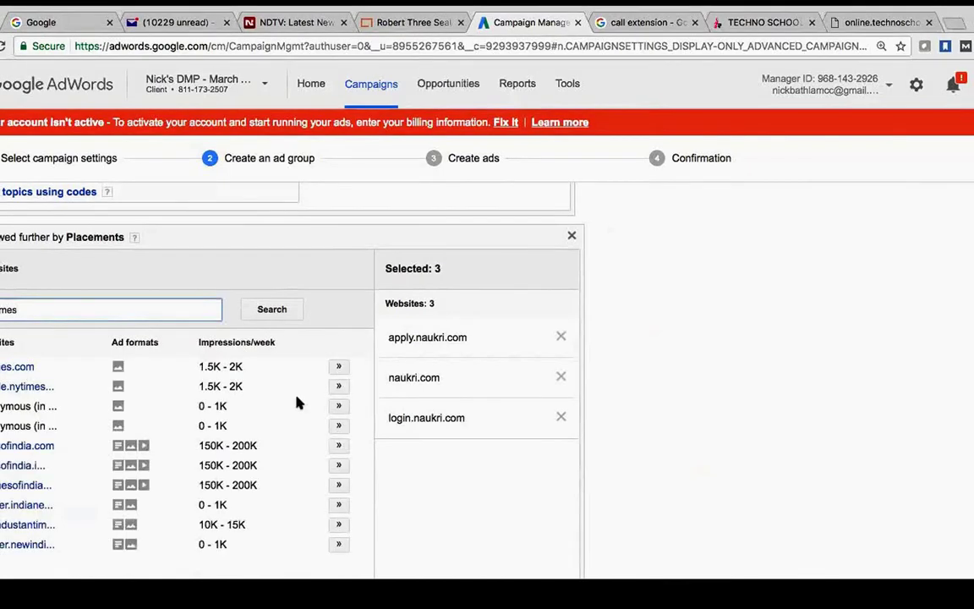
- Add nytimes.com, mobile.nytimes.com and timesofindia.com to the ad group's selected placements
left_click(339, 368)
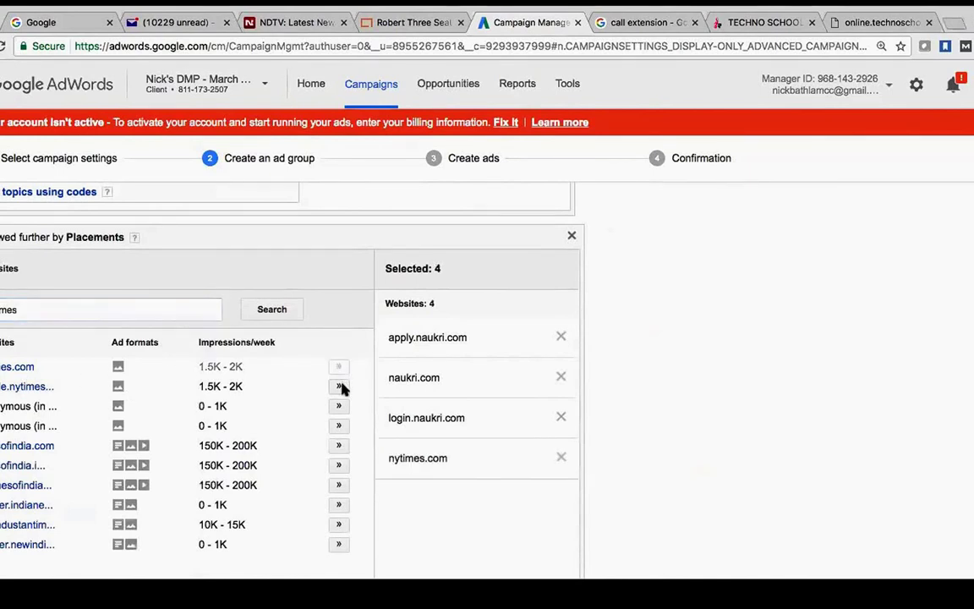
left_click(338, 387)
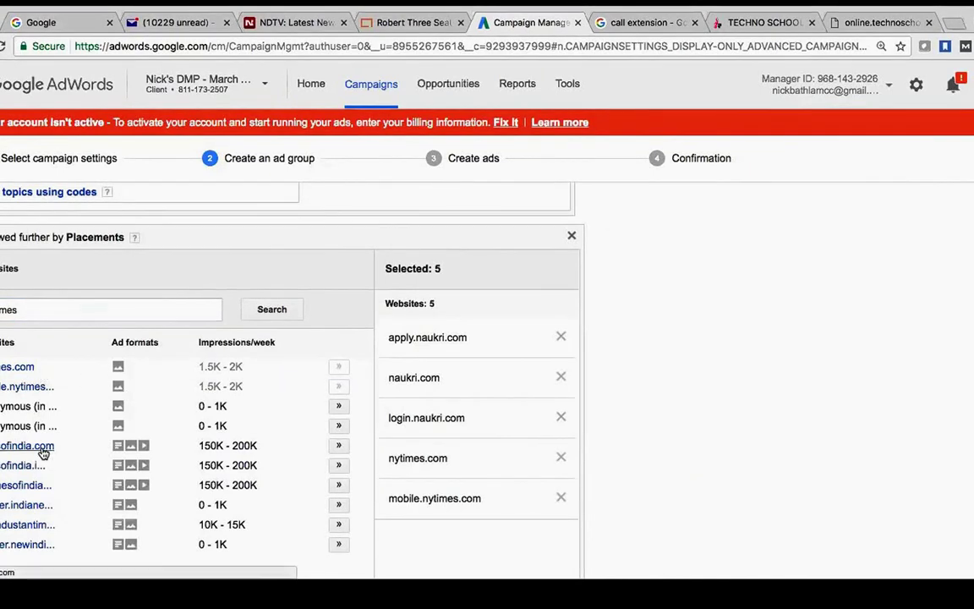
left_click(339, 445)
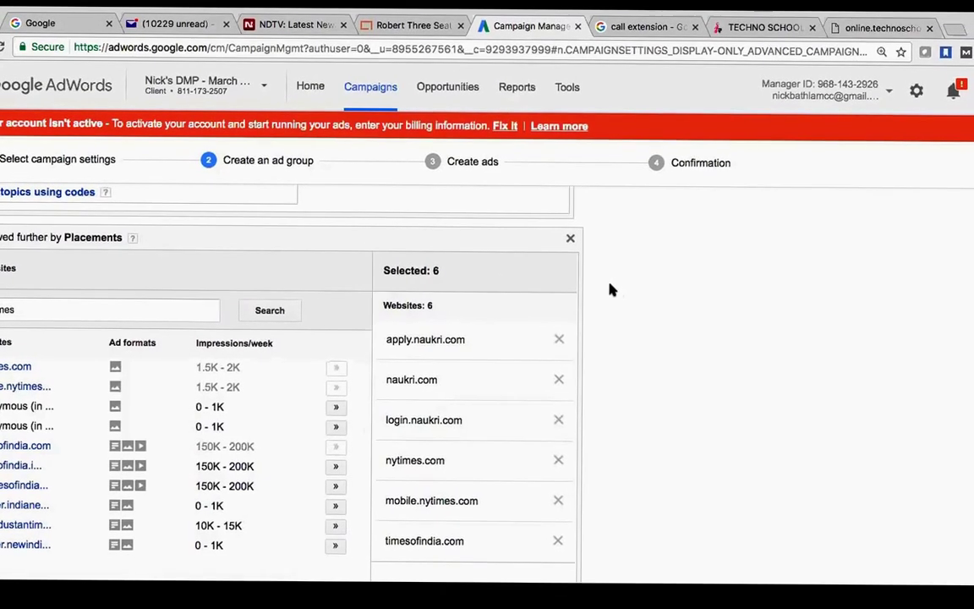
- Narrow the ad group further by adding Demographics as an optional targeting method
scroll(613, 286, "down", 3)
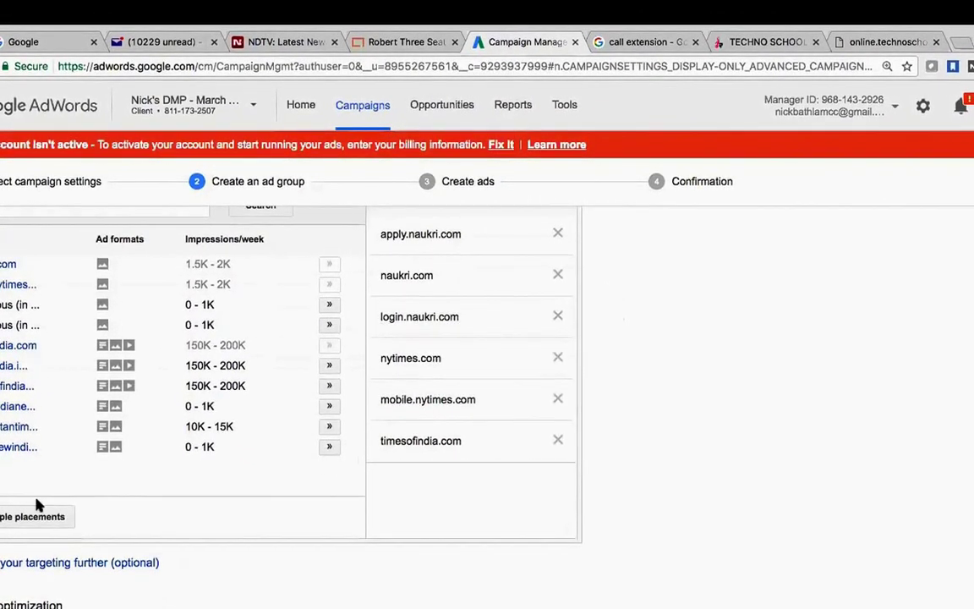
left_click(23, 563)
scroll(119, 552, "down", 2)
scroll(116, 560, "down", 2)
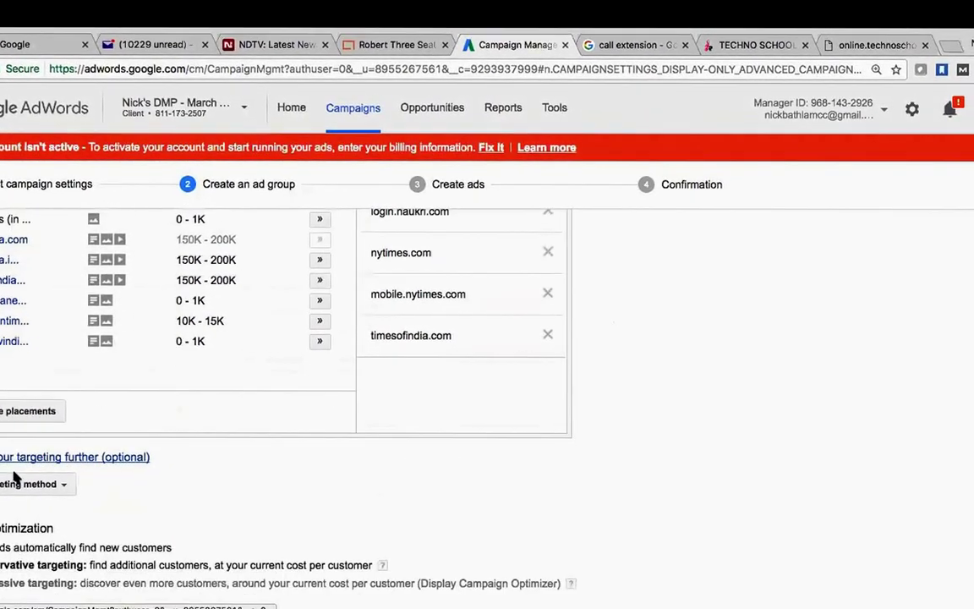
left_click(36, 463)
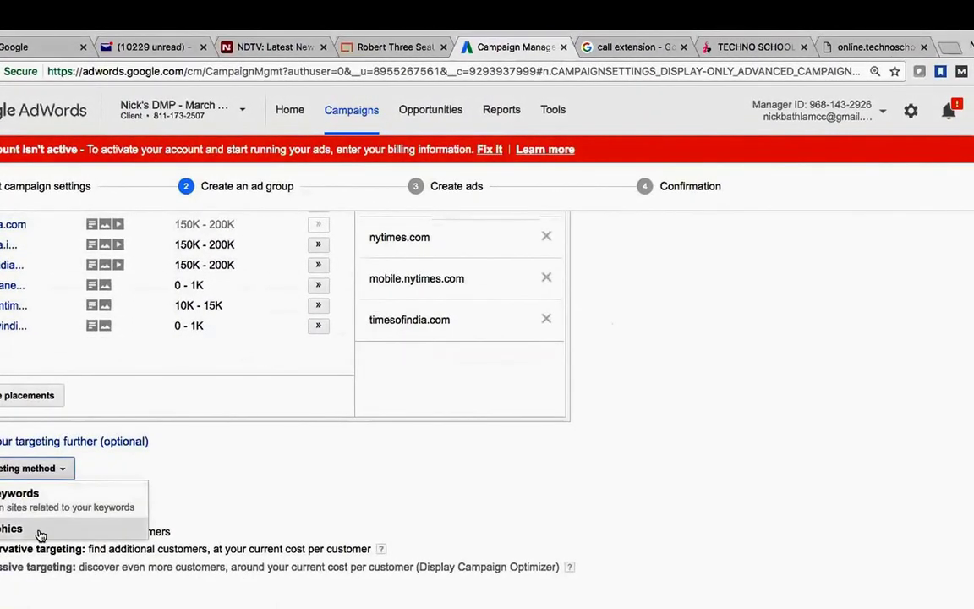
left_click(39, 530)
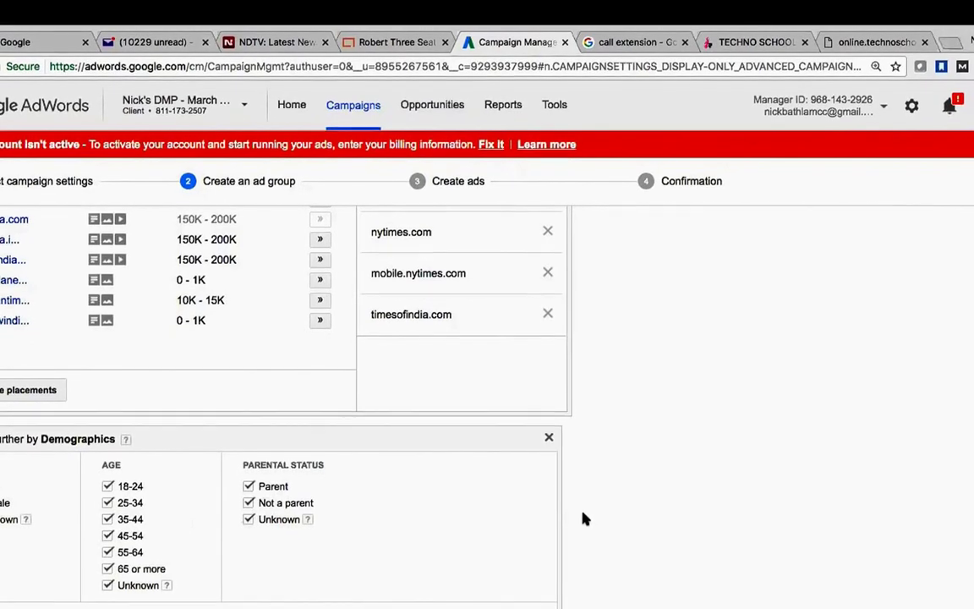
- Remove the Demographics targeting method from the ad group and confirm the removal
scroll(584, 516, "down", 3)
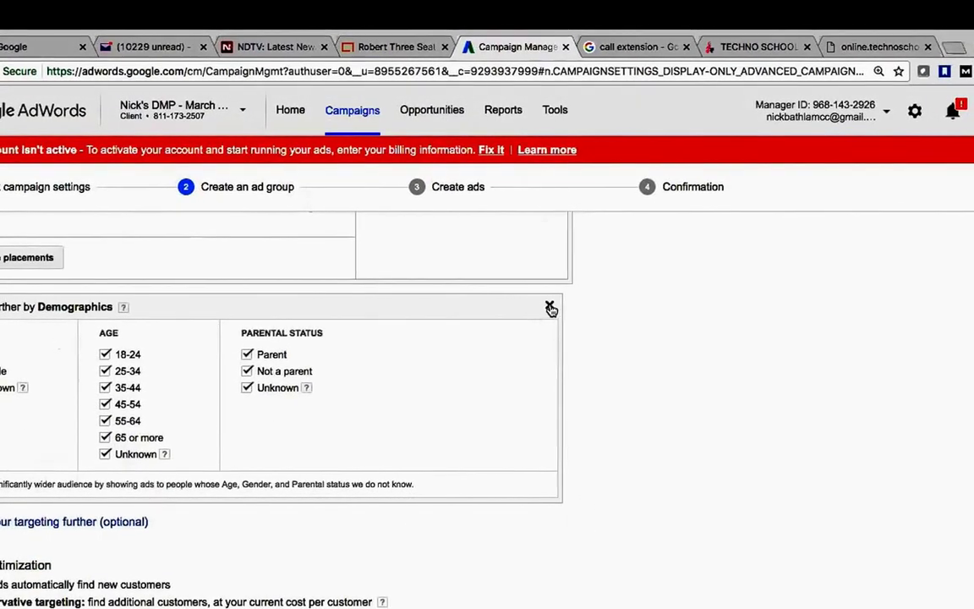
left_click(553, 307)
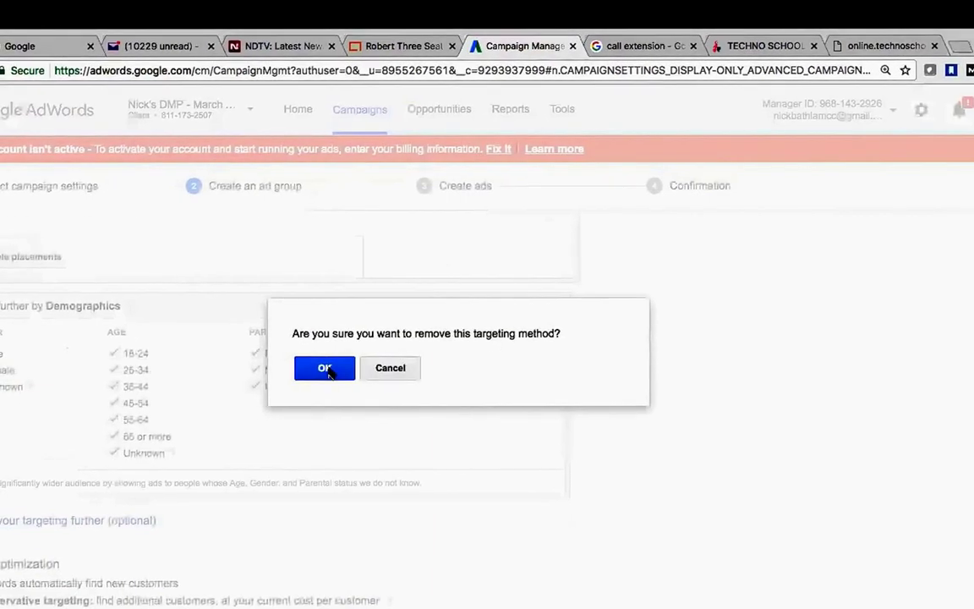
left_click(323, 369)
- Review the chosen placements and try to save the ad group to continue to ad creation
scroll(372, 362, "up", 5)
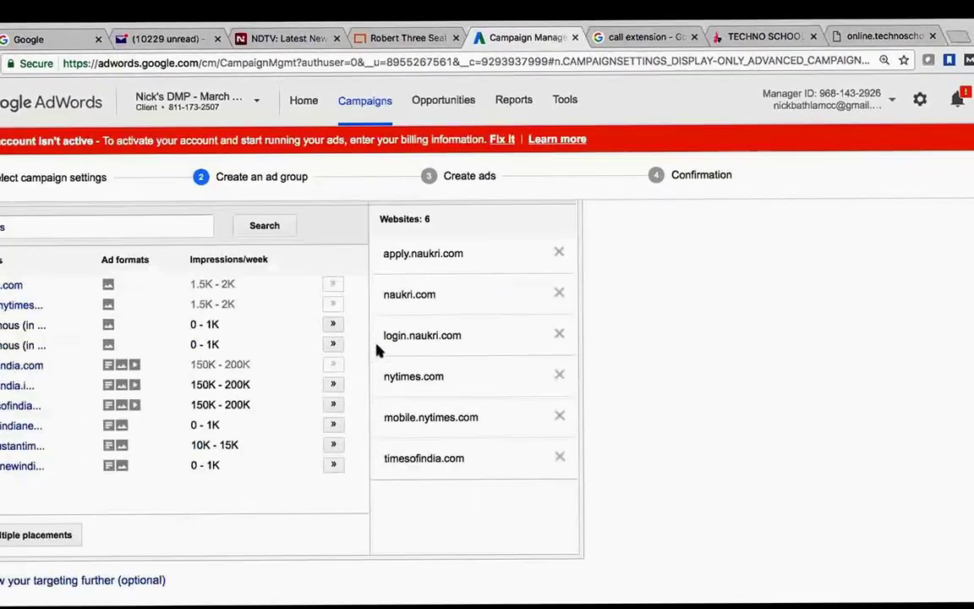
scroll(383, 330, "up", 1)
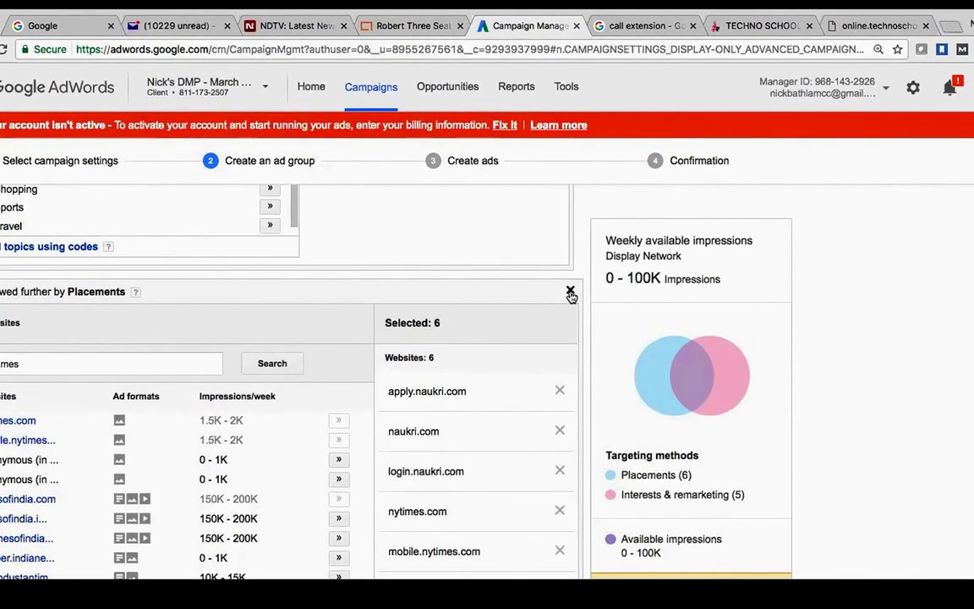
scroll(543, 400, "down", 5)
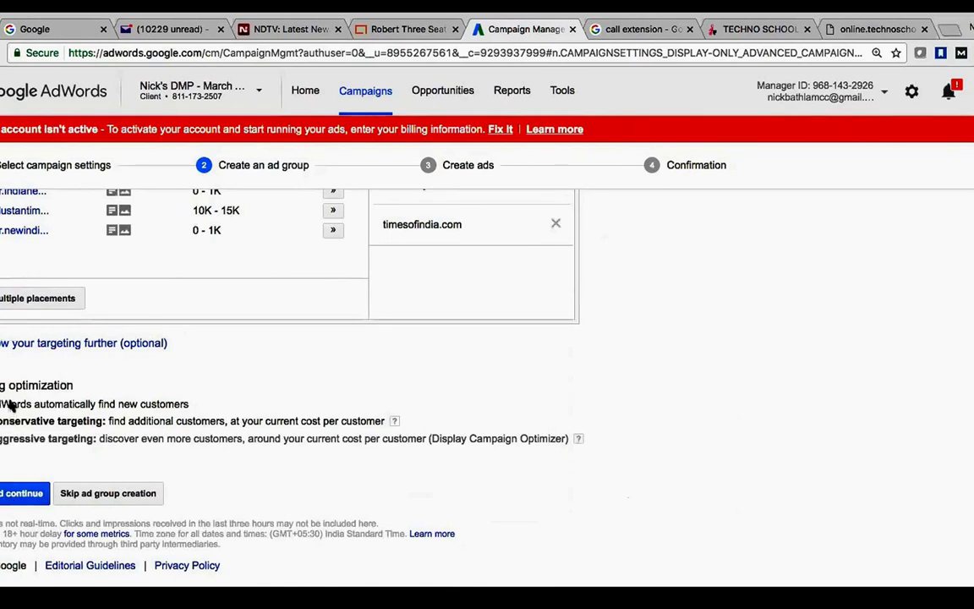
left_click(19, 493)
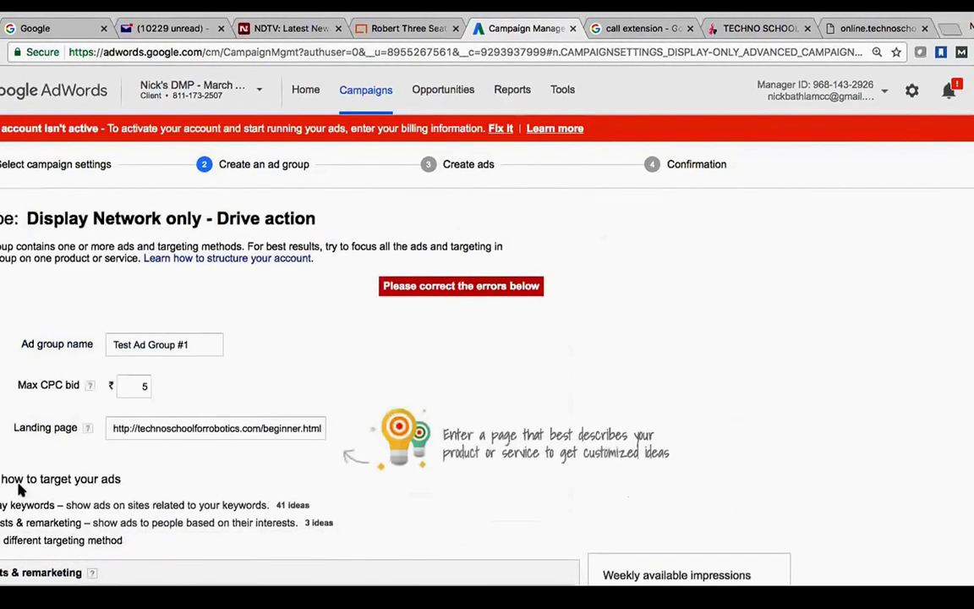
- Add the News topic to the ad group's Topics targeting so that it has a selected criterion
scroll(156, 414, "down", 5)
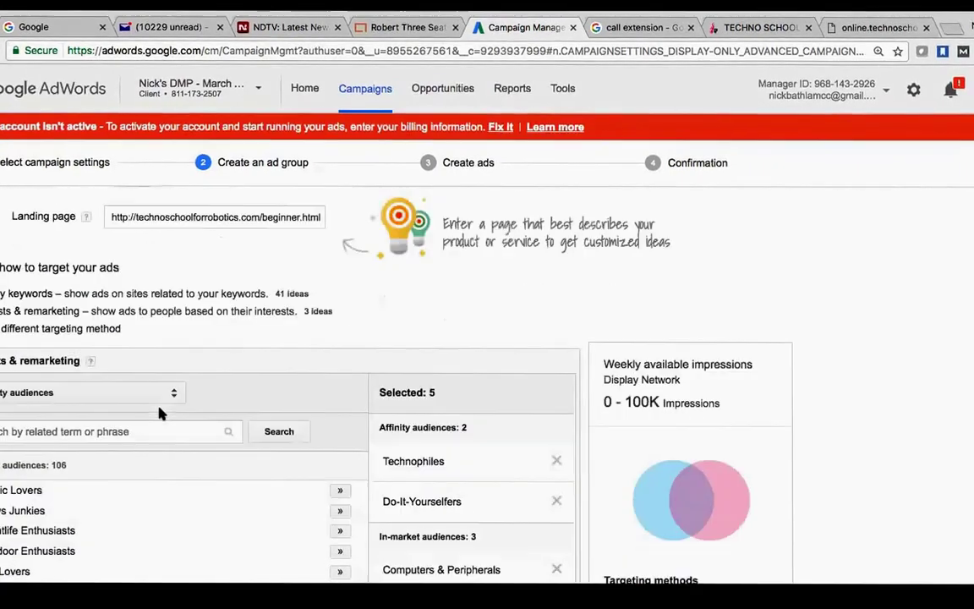
scroll(155, 429, "down", 5)
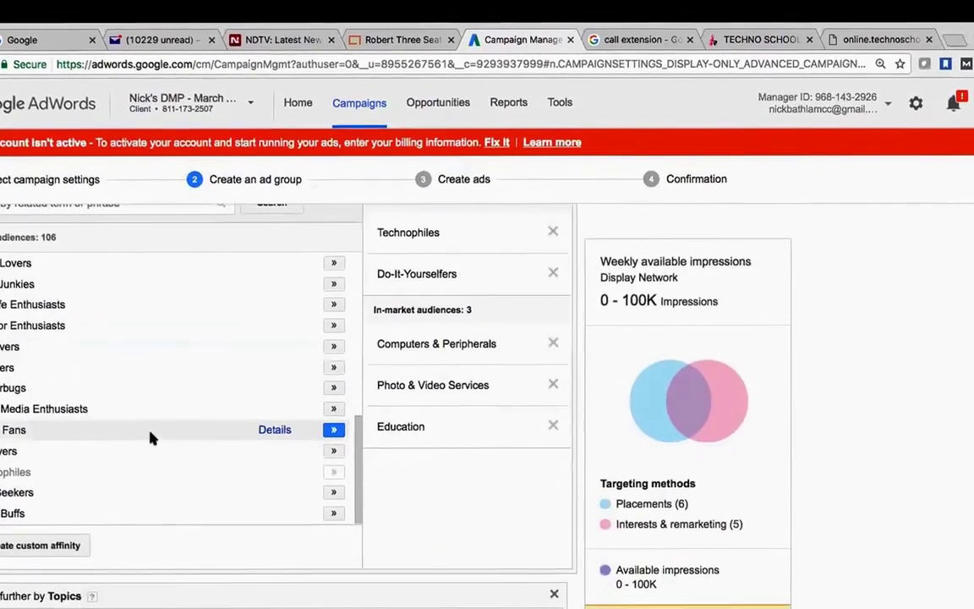
scroll(148, 440, "down", 5)
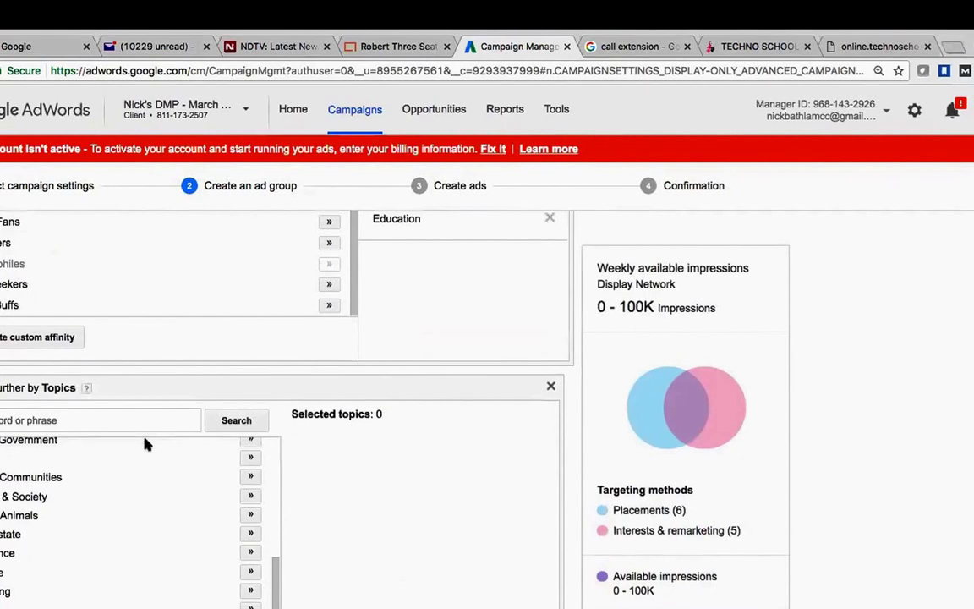
scroll(144, 442, "down", 3)
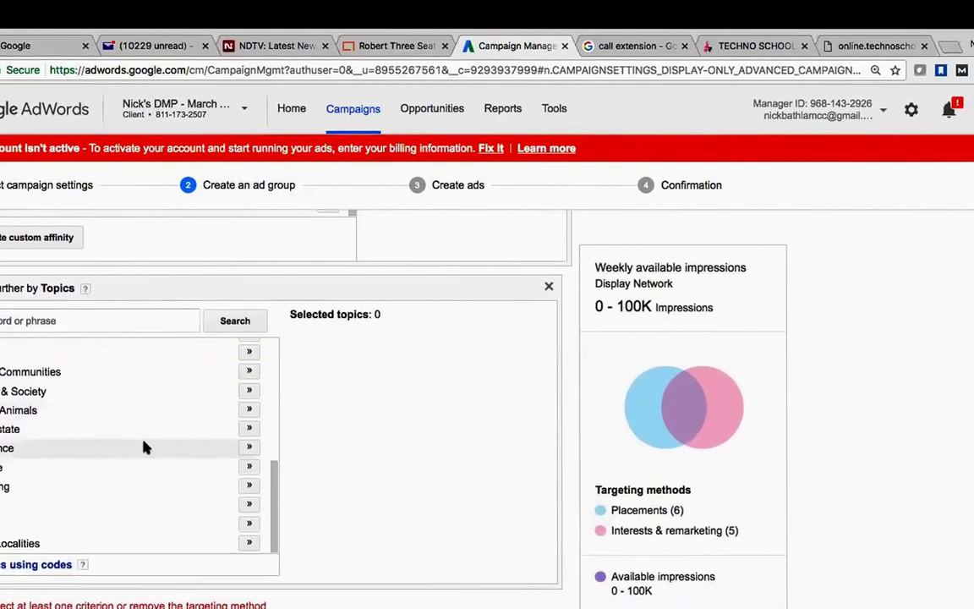
scroll(142, 453, "down", 2)
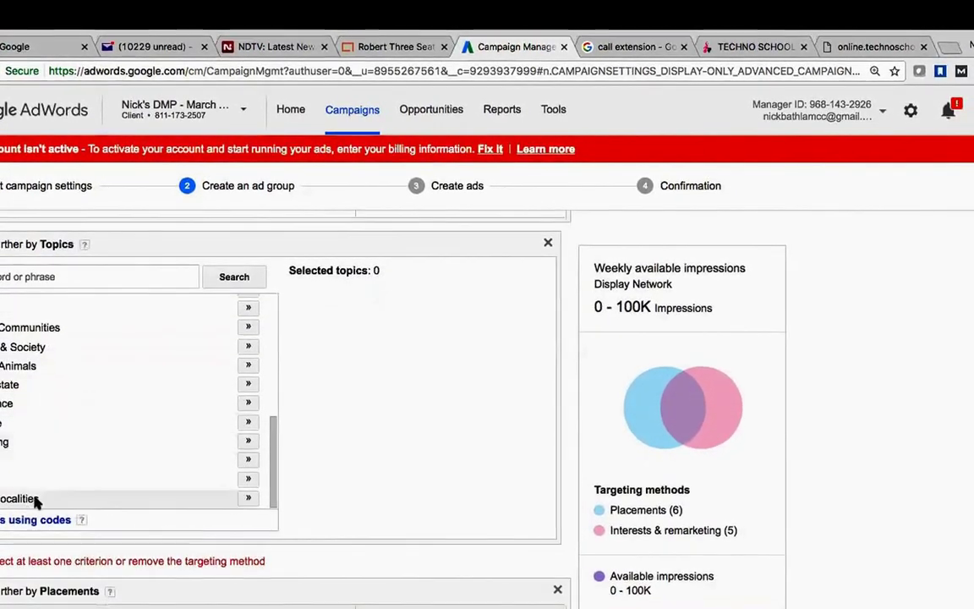
left_click(22, 523)
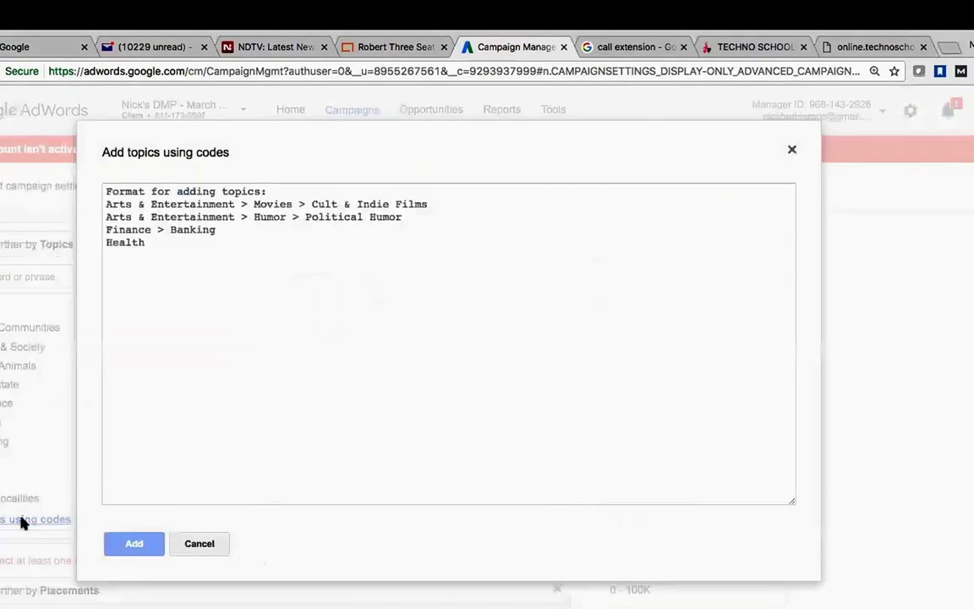
left_click(200, 545)
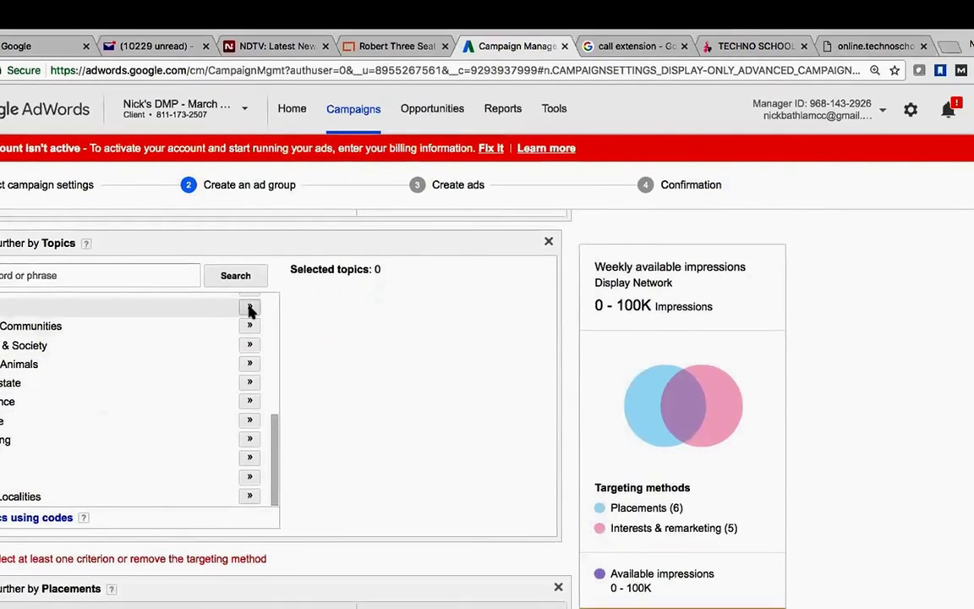
left_click(249, 307)
scroll(122, 421, "down", 1)
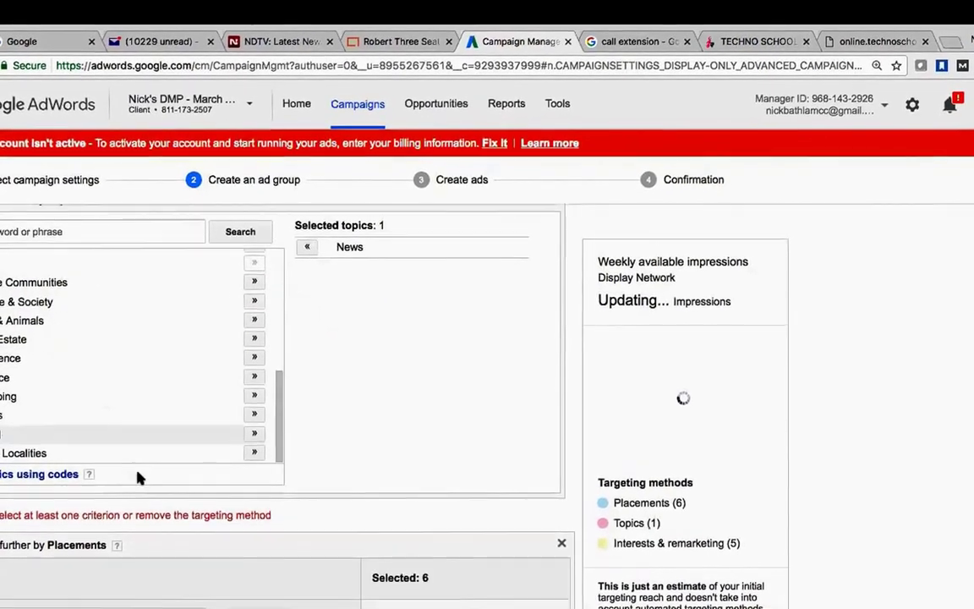
- Save the ad group with its targeting and continue to the ad creation stage
scroll(137, 472, "down", 3)
scroll(137, 472, "down", 3)
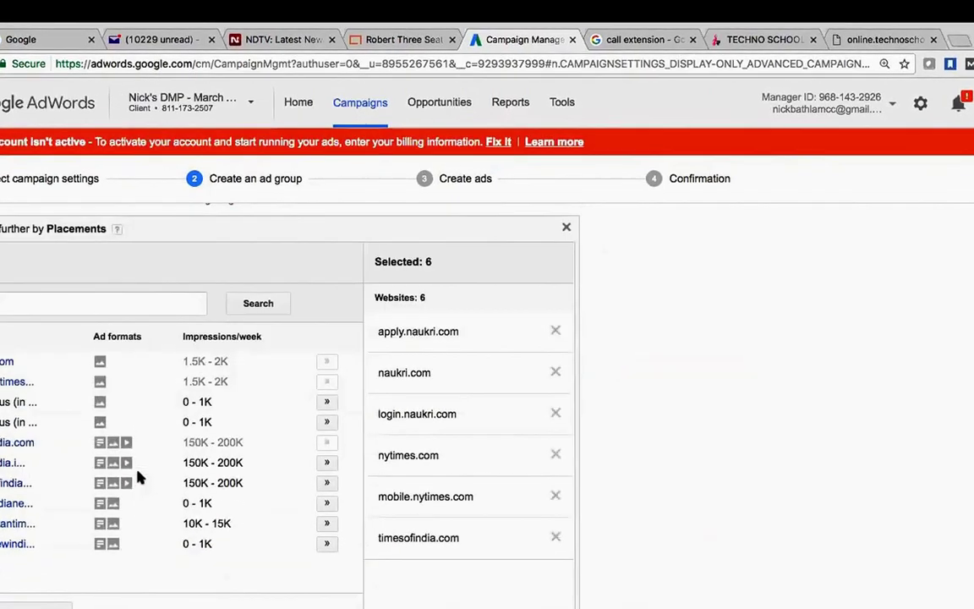
scroll(137, 475, "down", 3)
scroll(129, 484, "down", 3)
left_click(9, 560)
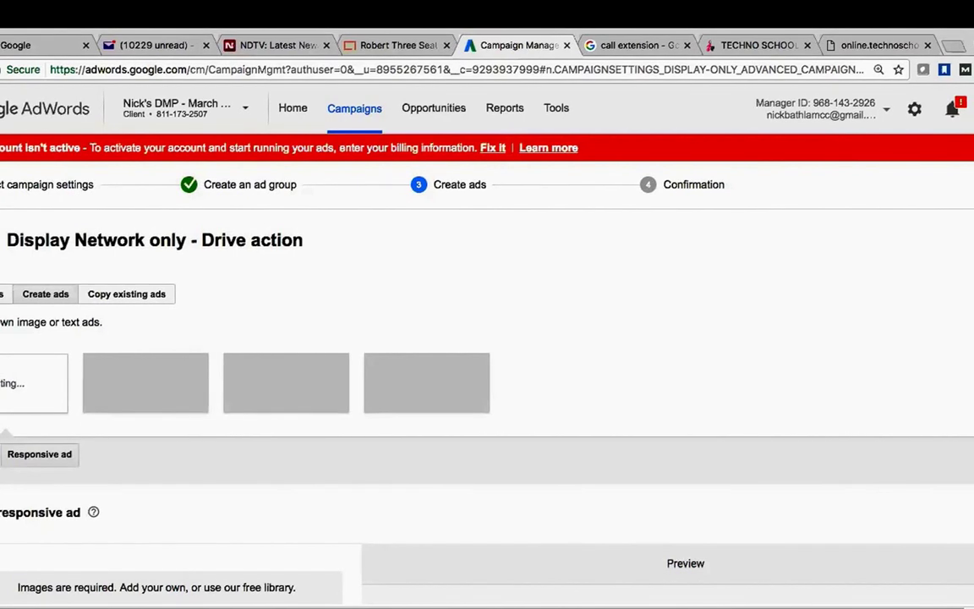
- Switch to ad ideas based on the website, discarding the current page's selections, and enter the headline "Techno School for Robotics"
left_click(2, 293)
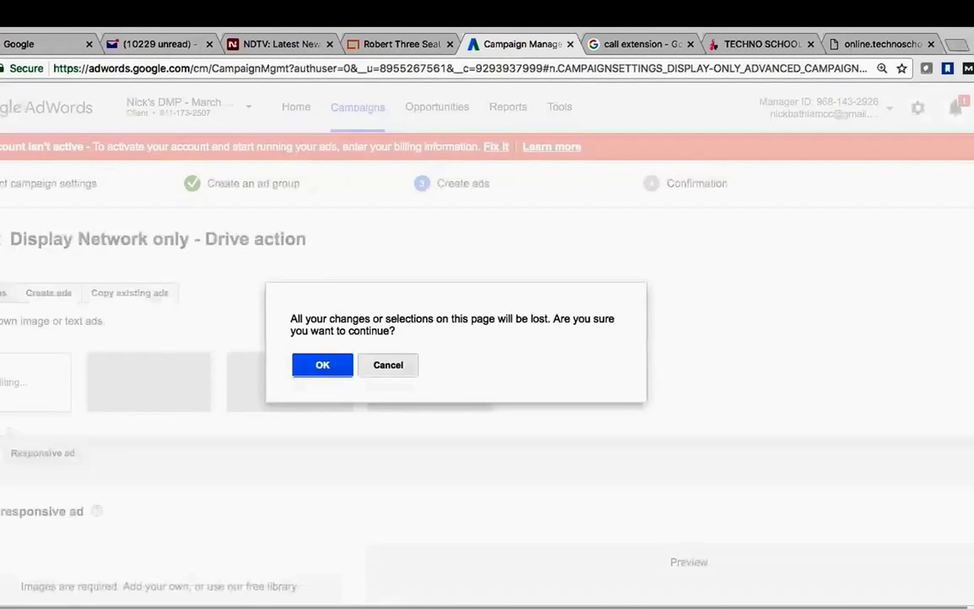
left_click(310, 368)
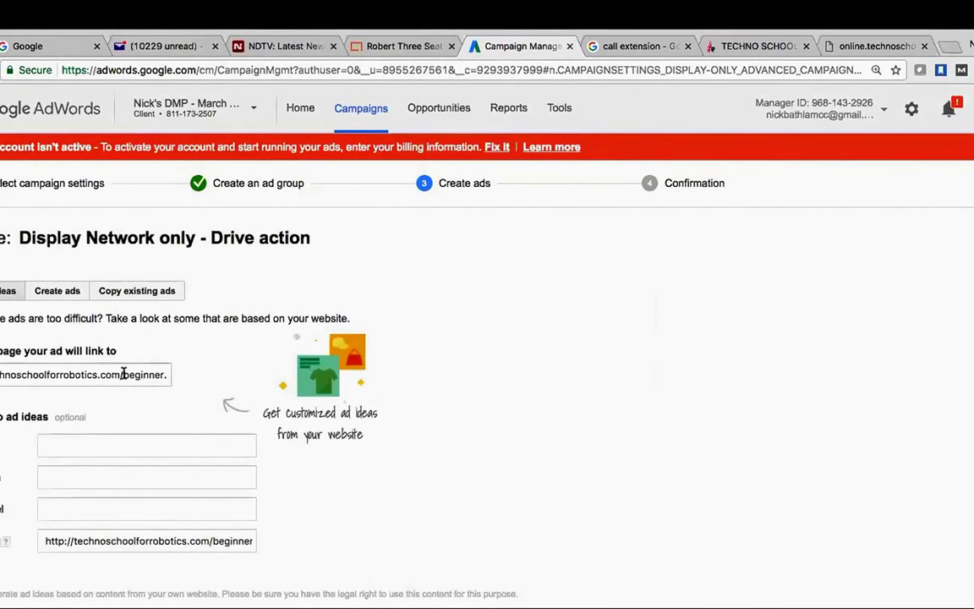
left_click(62, 440)
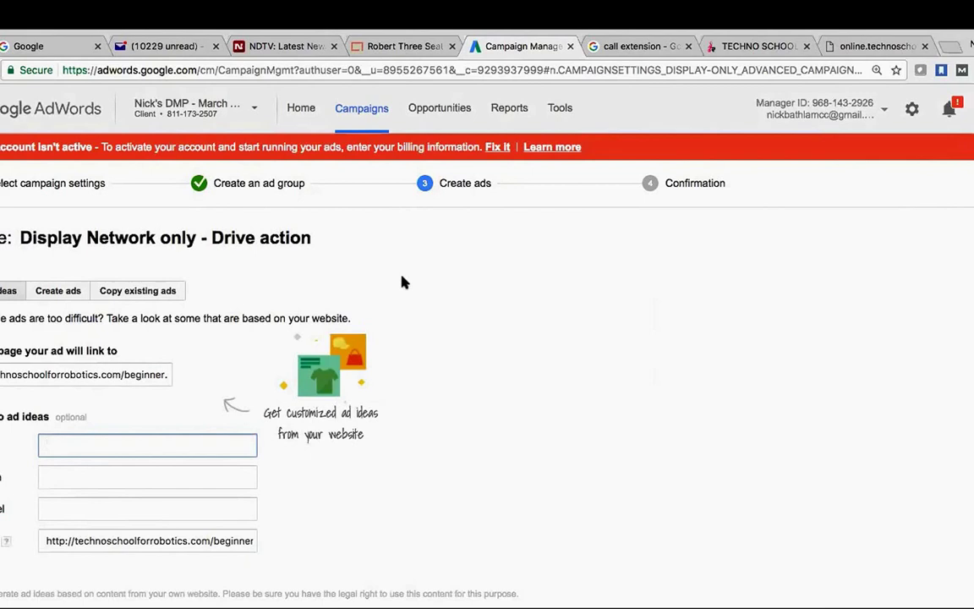
left_click(729, 48)
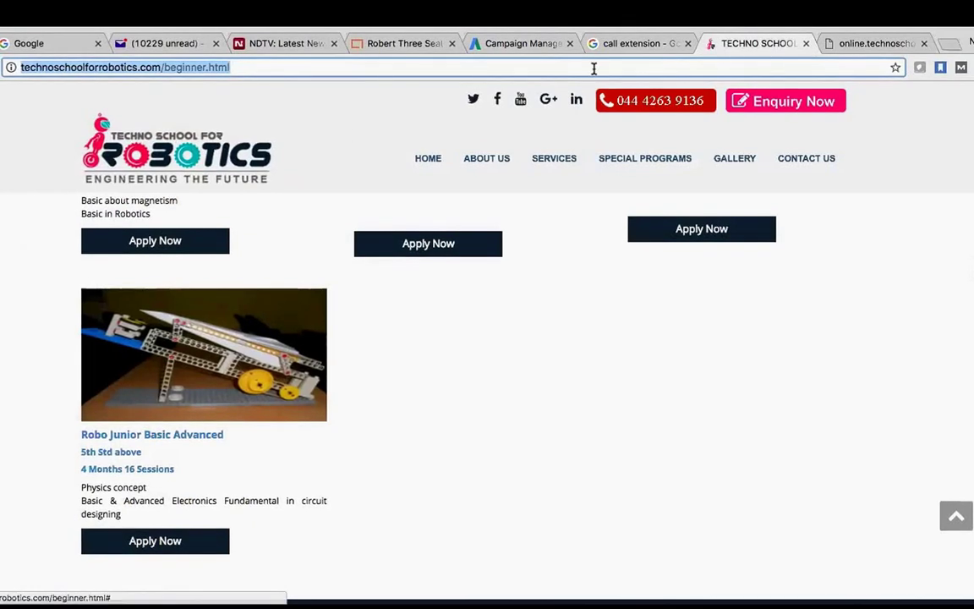
left_click(605, 44)
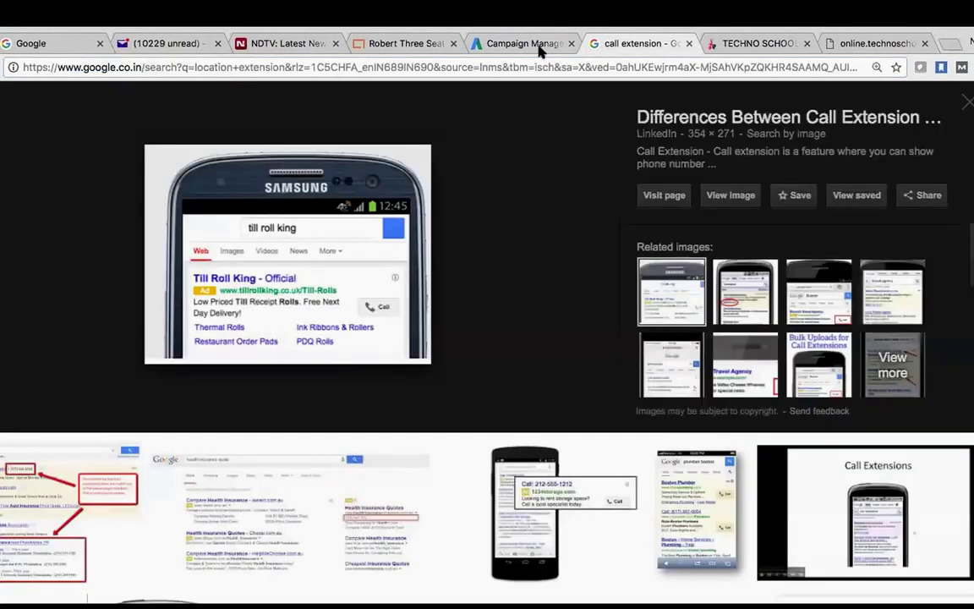
left_click(540, 44)
type("Te")
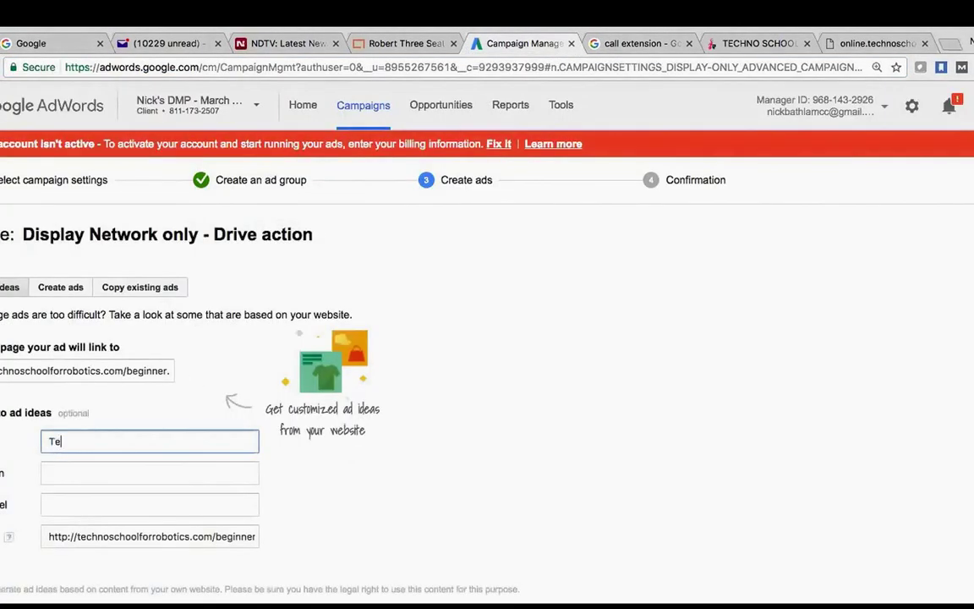
type("chno school for Robotics")
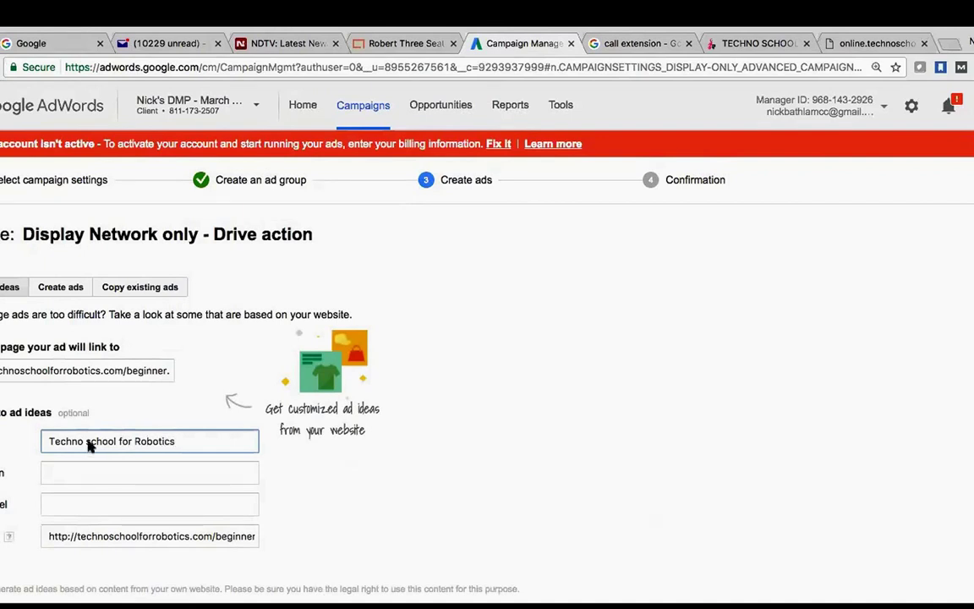
key("BackSpace")
type("S")
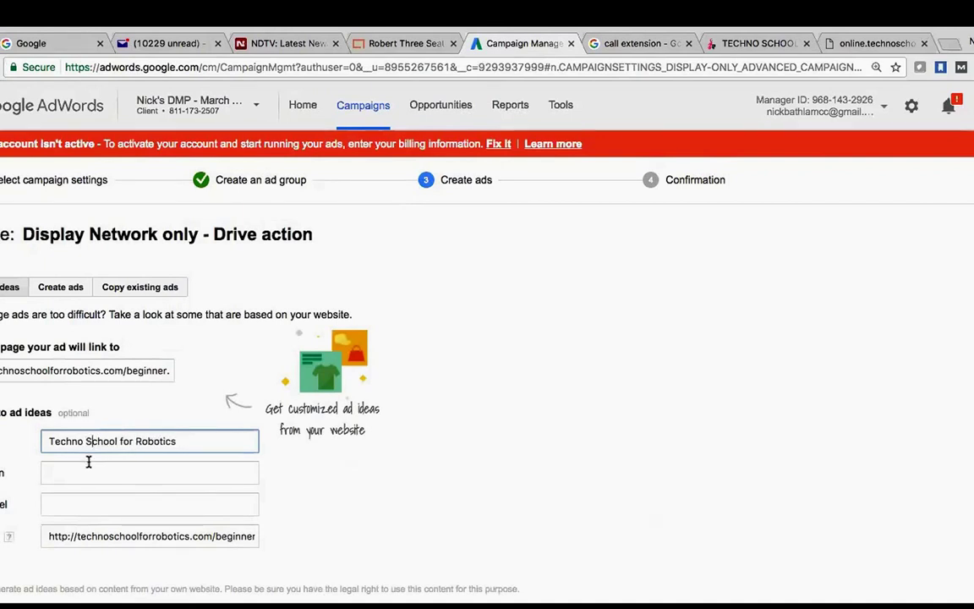
- Set the ad description to "Learn Robotics" and the button label to "Call now", and generate the ad ideas
left_click(90, 474)
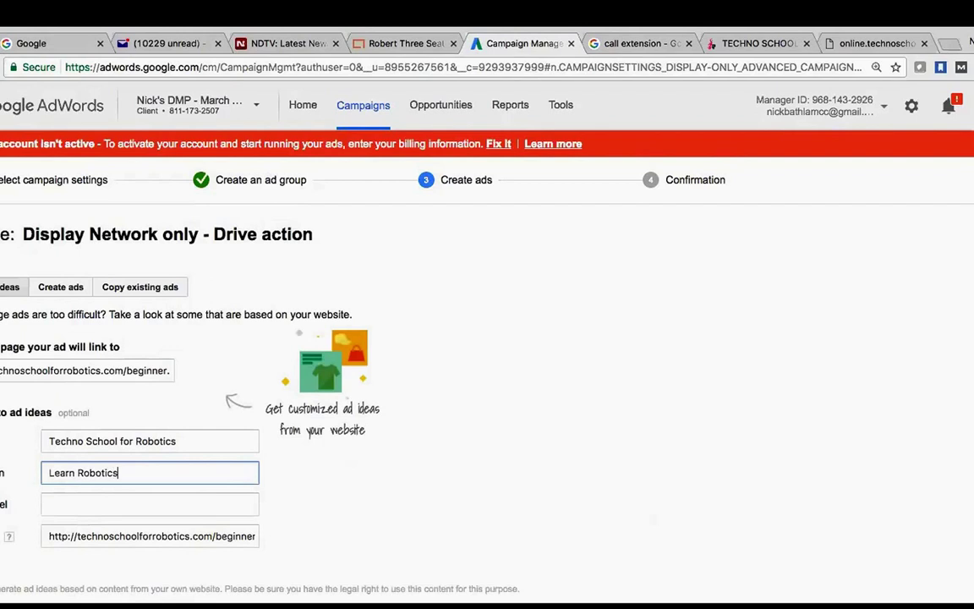
left_click(87, 503)
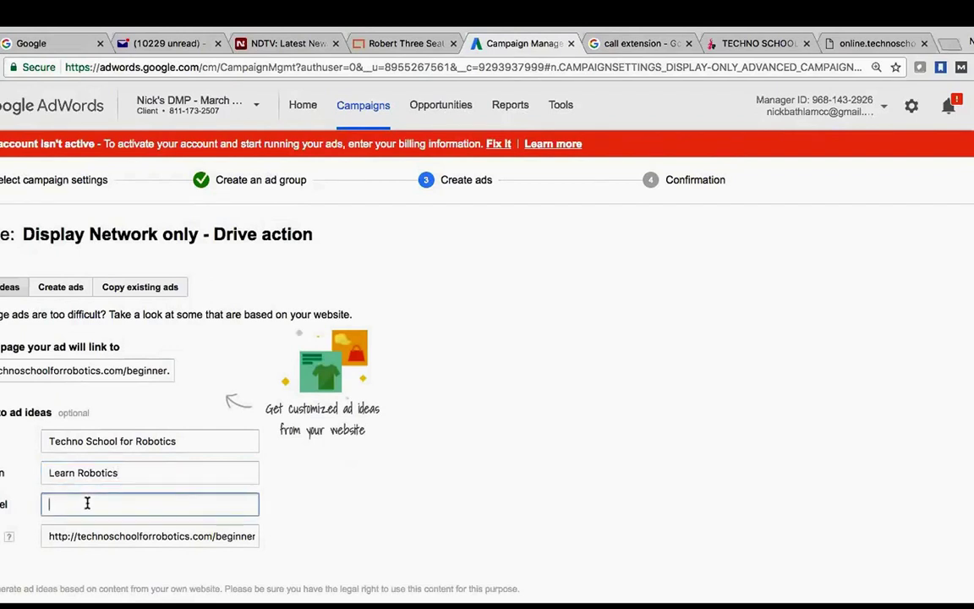
type("Call ")
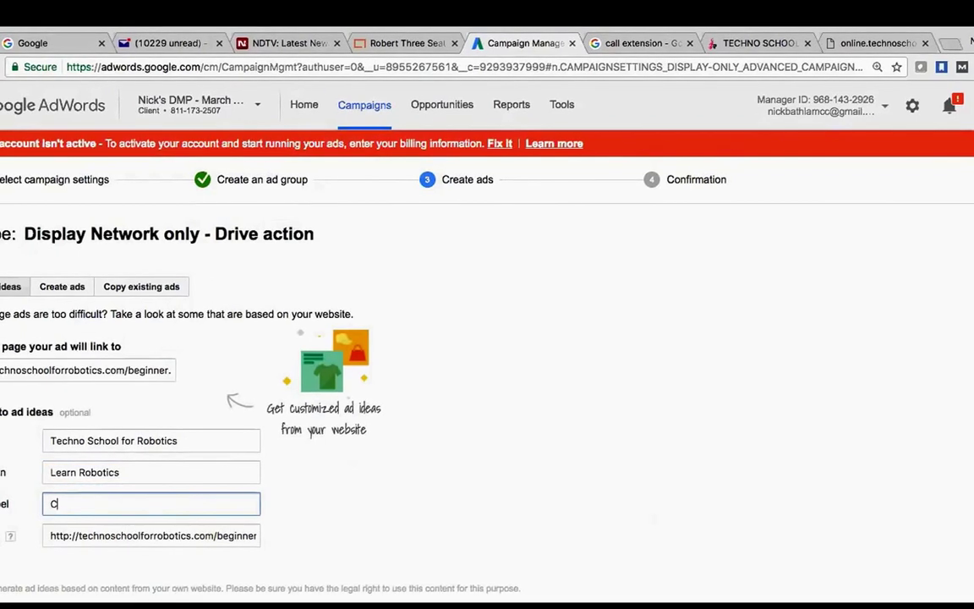
type("now")
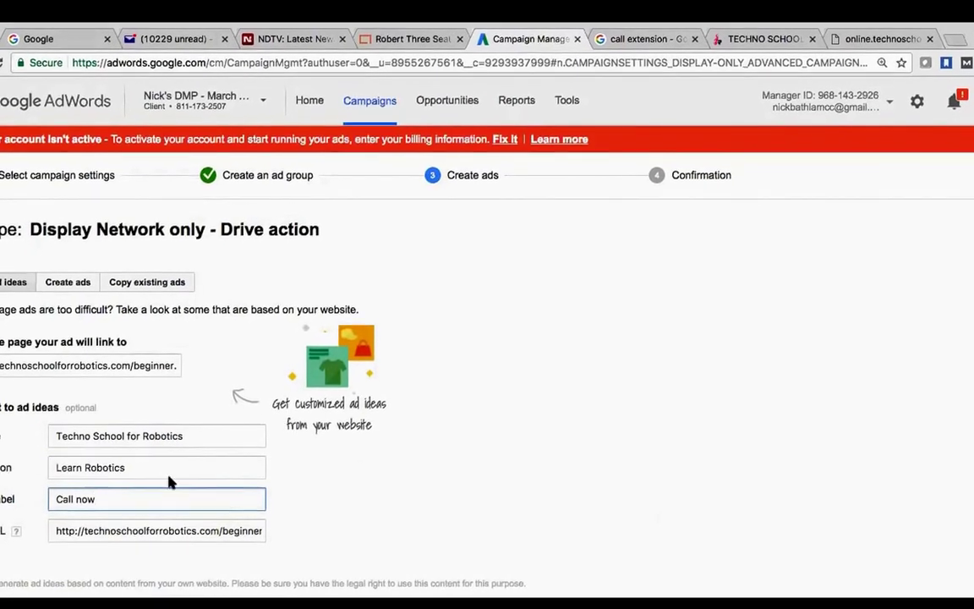
left_click(333, 492)
scroll(337, 478, "down", 2)
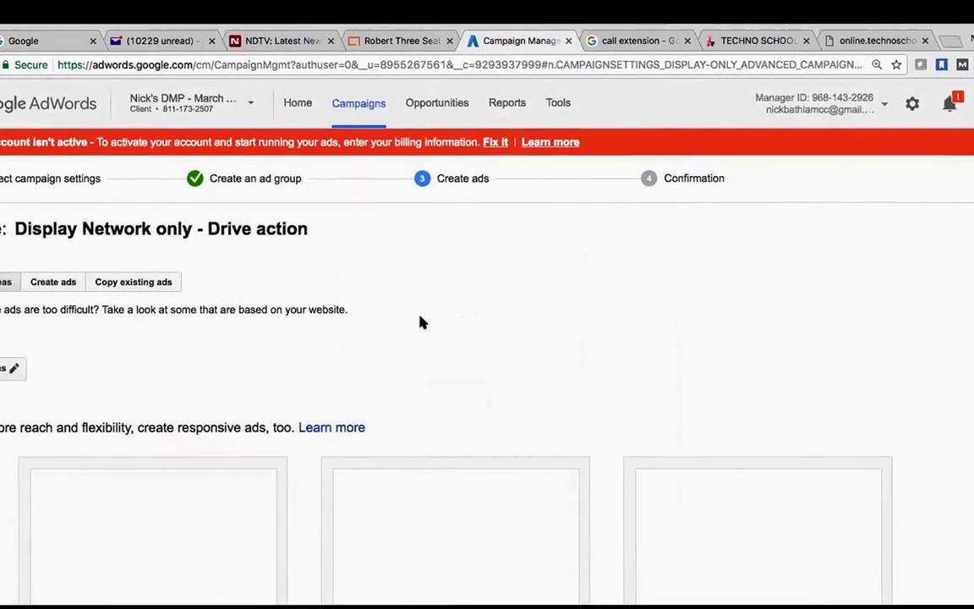
- Look through the generated ad ideas and compare their designs, from Translucent to Minimalist
scroll(431, 317, "down", 2)
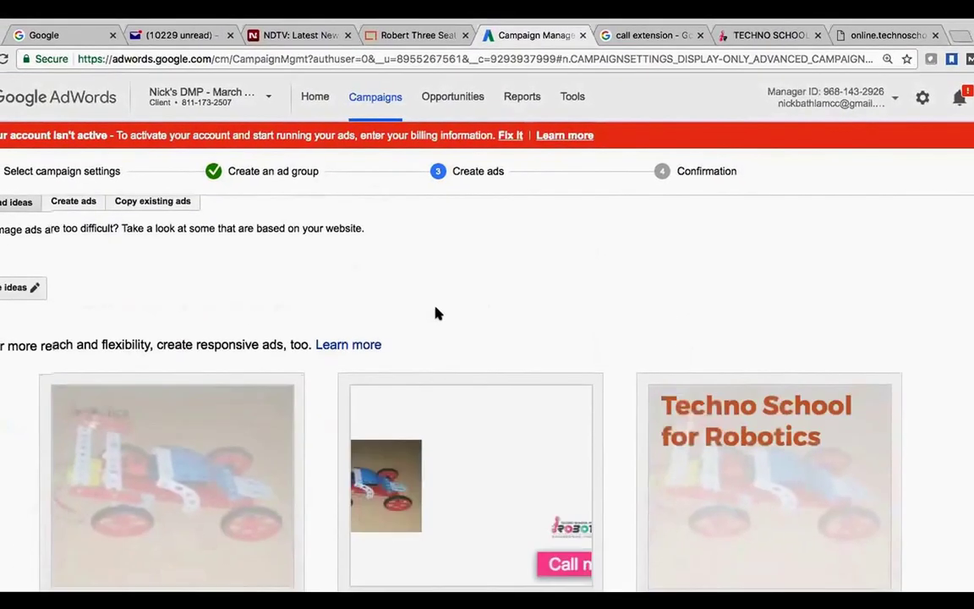
scroll(444, 313, "down", 3)
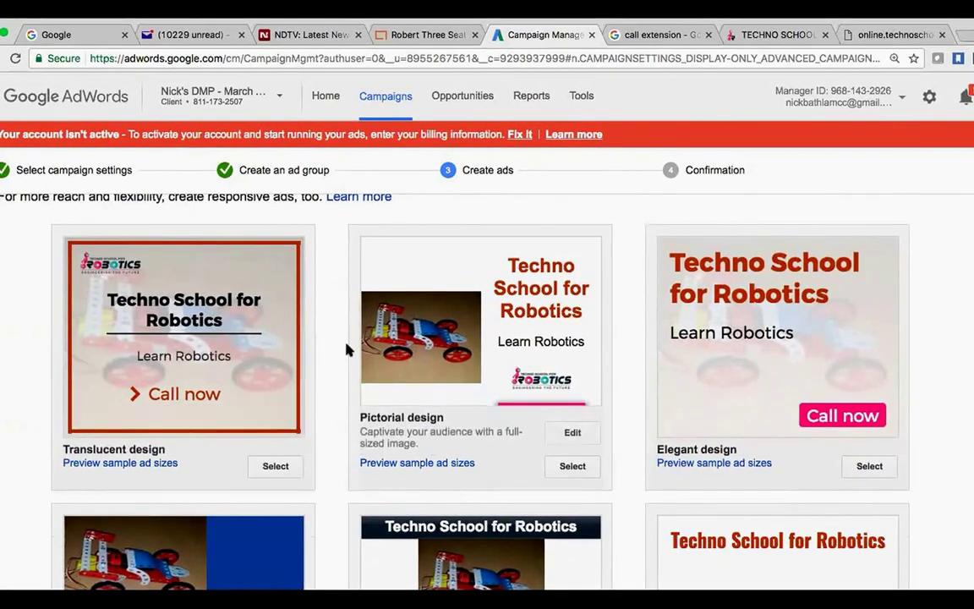
scroll(346, 347, "down", 3)
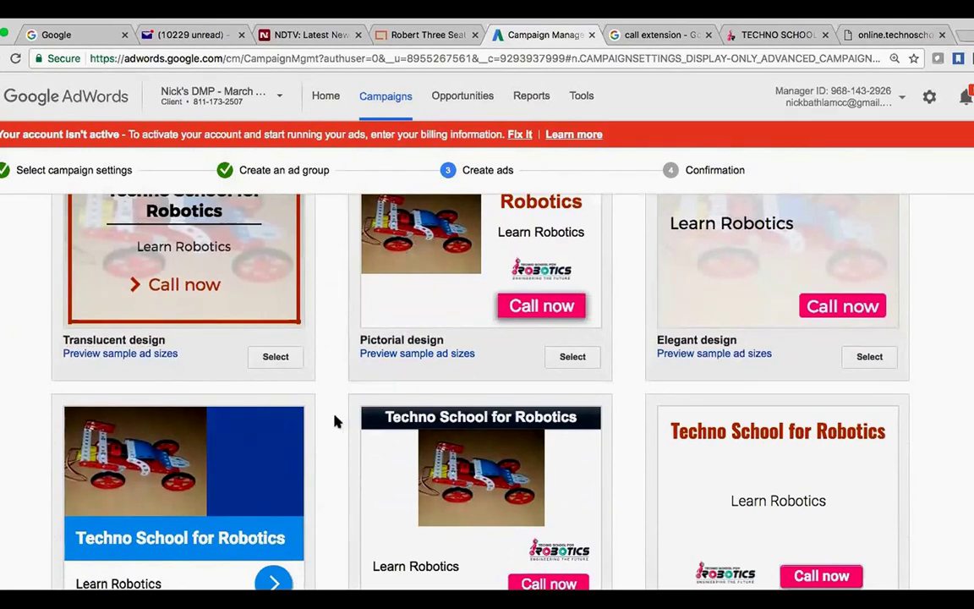
scroll(336, 421, "down", 5)
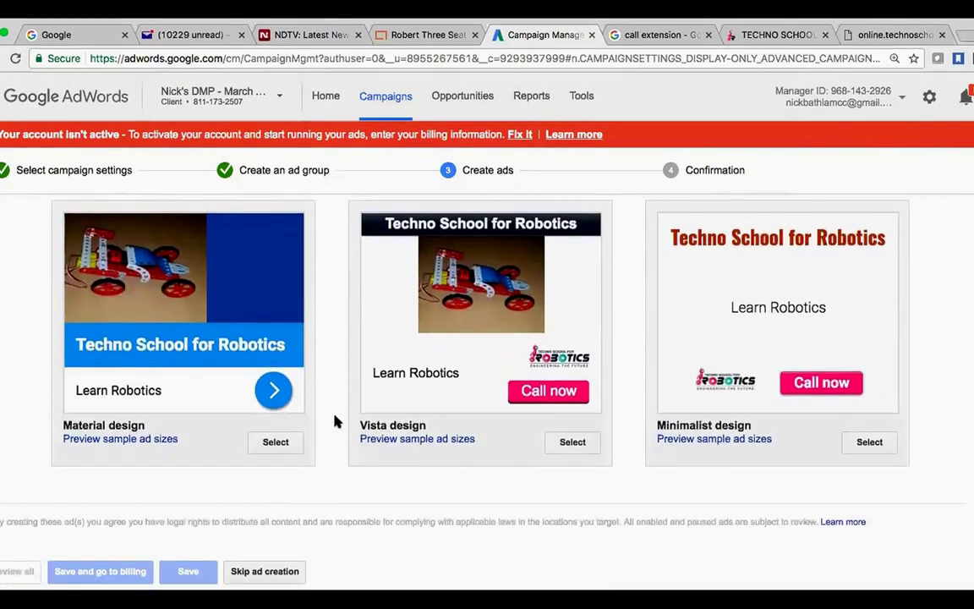
scroll(335, 421, "up", 1)
scroll(336, 422, "up", 6)
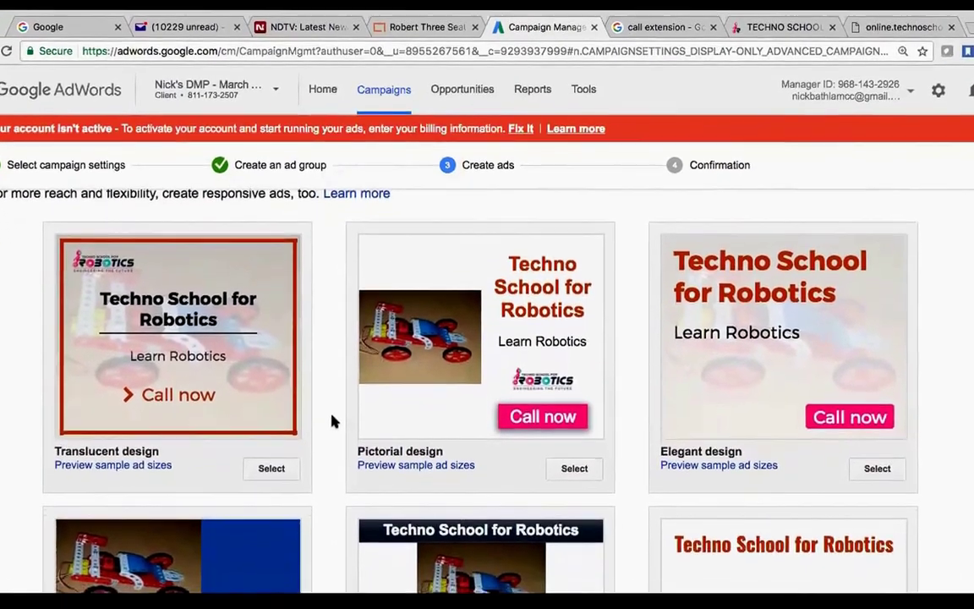
scroll(336, 433, "down", 6)
scroll(332, 424, "up", 5)
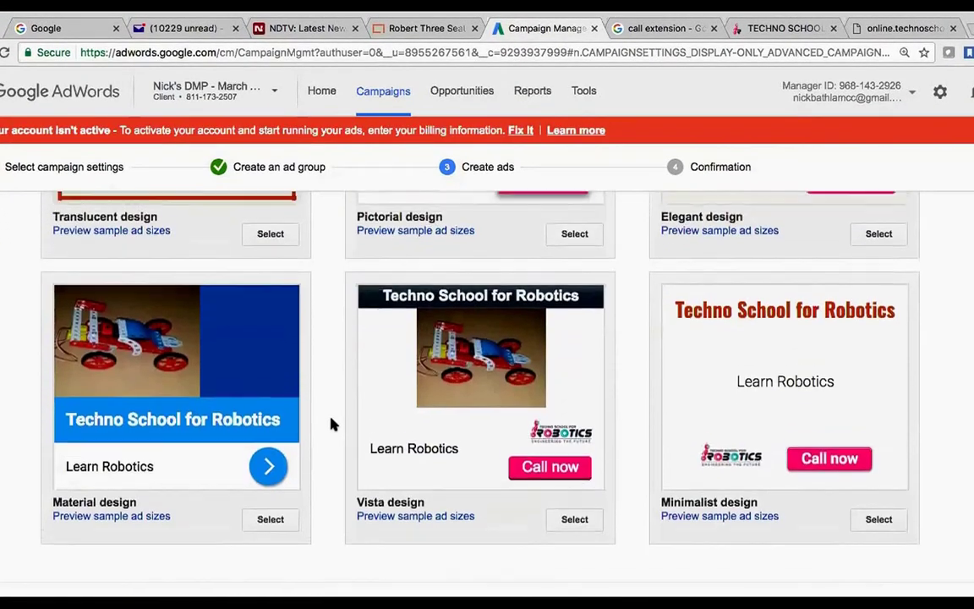
scroll(332, 425, "up", 1)
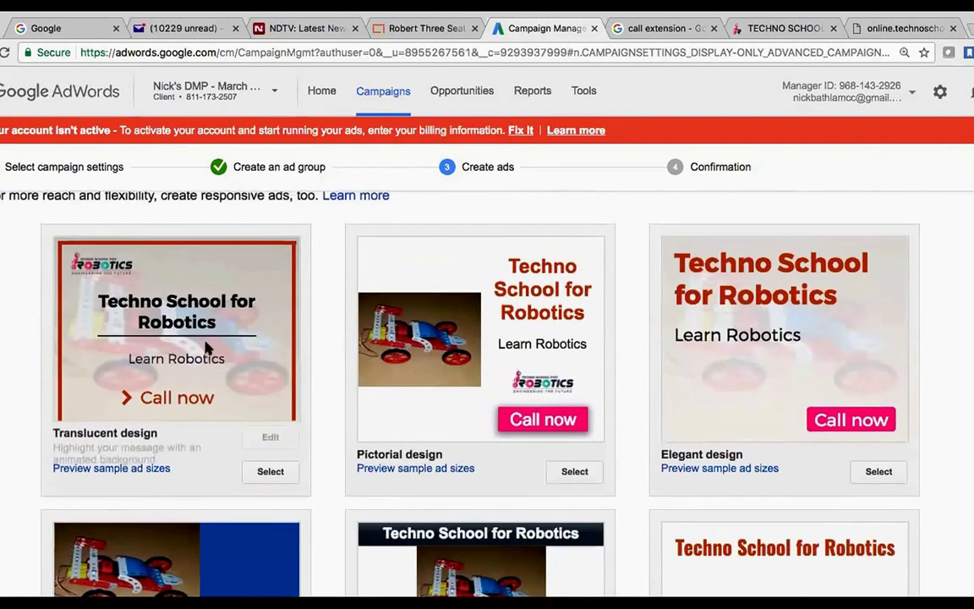
- Preview the sample ad sizes of the Translucent design and close the preview
left_click(104, 470)
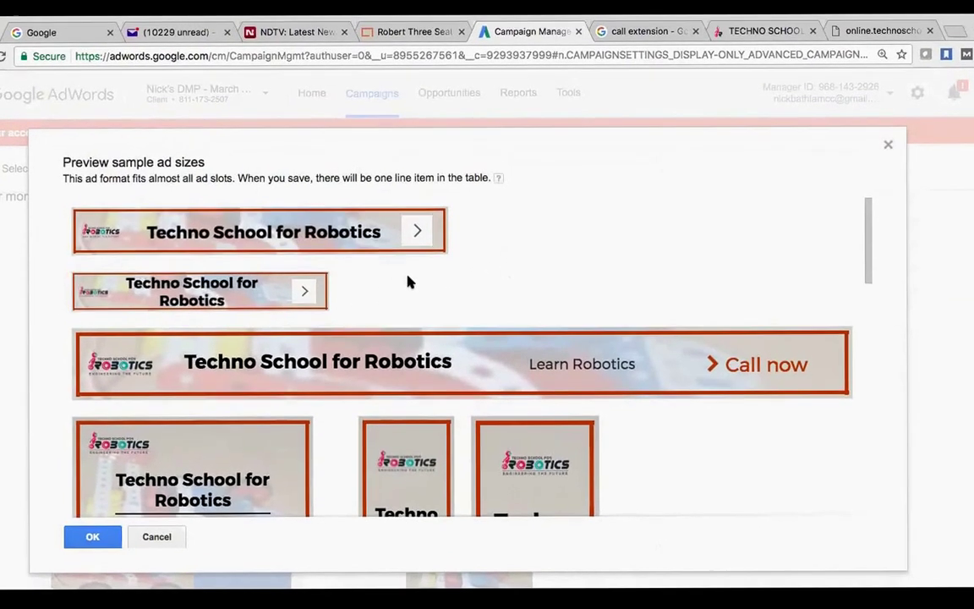
scroll(406, 278, "down", 3)
scroll(406, 296, "down", 3)
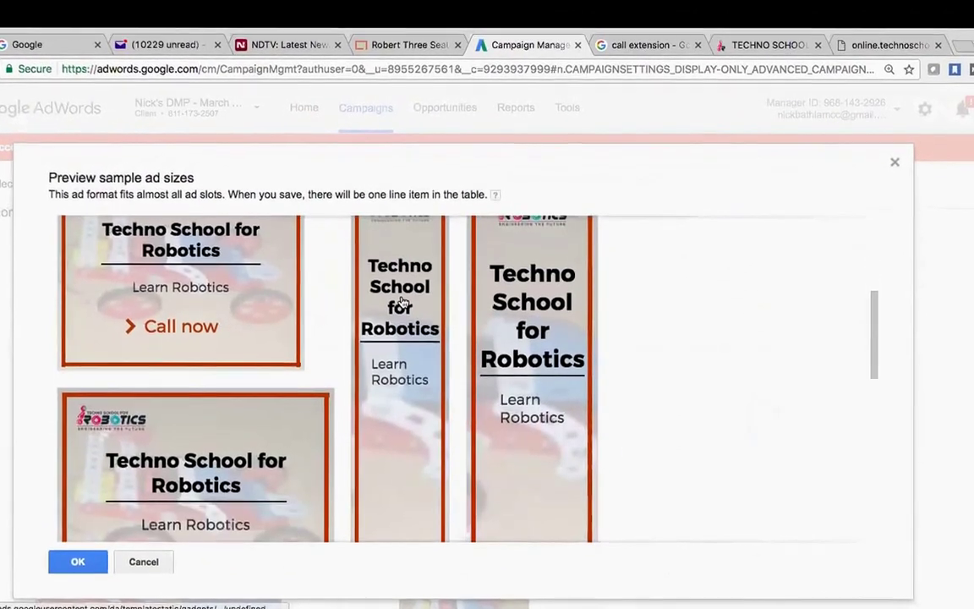
scroll(402, 305, "down", 2)
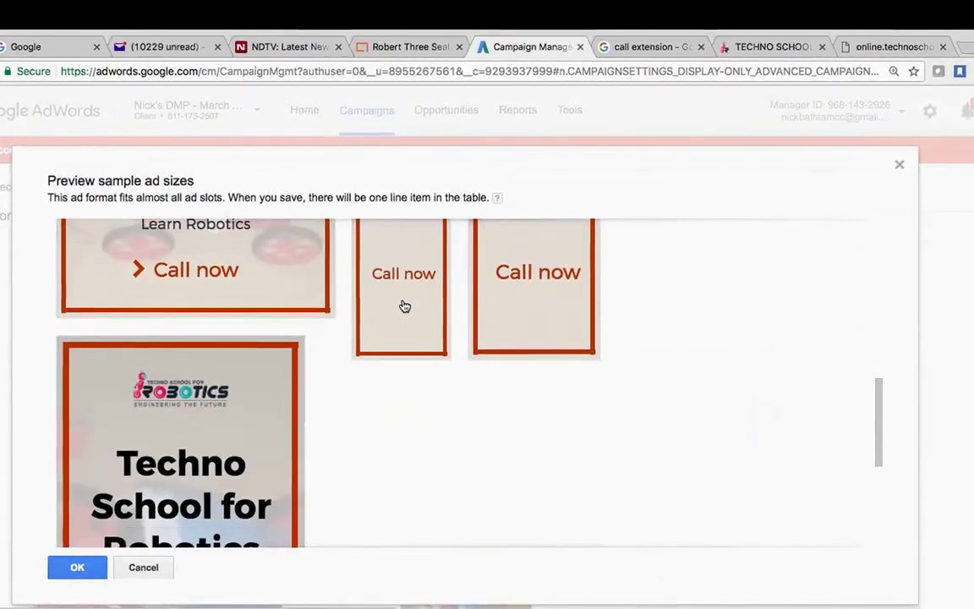
scroll(140, 465, "down", 5)
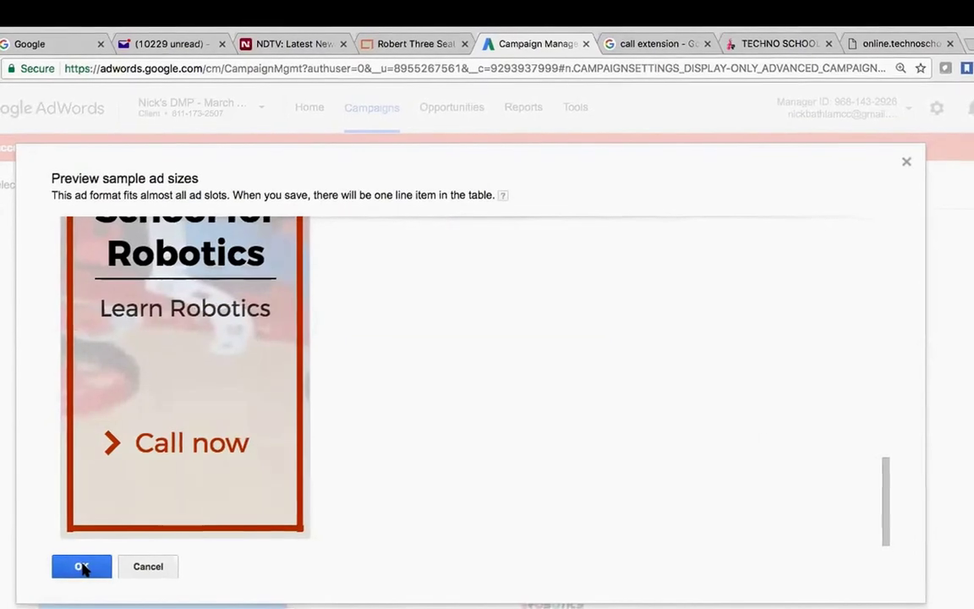
left_click(81, 565)
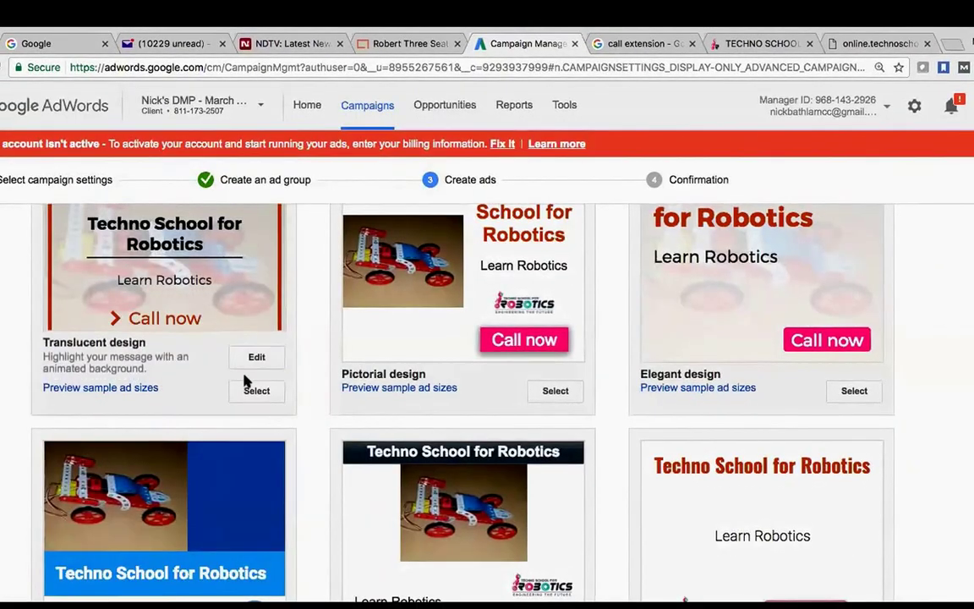
- Select the Translucent design as the ad and save it without going to billing to complete the campaign
left_click(252, 391)
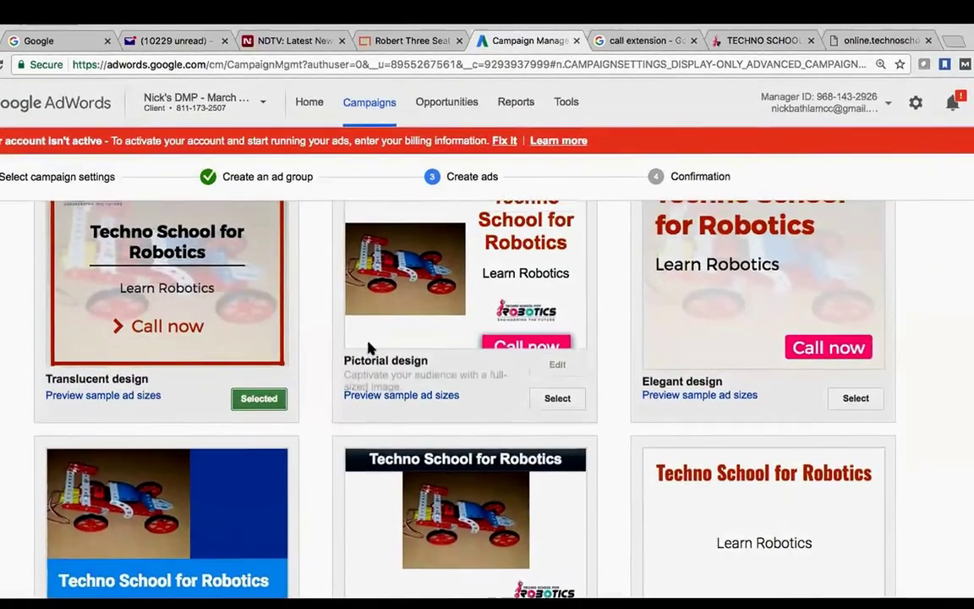
scroll(367, 350, "up", 5)
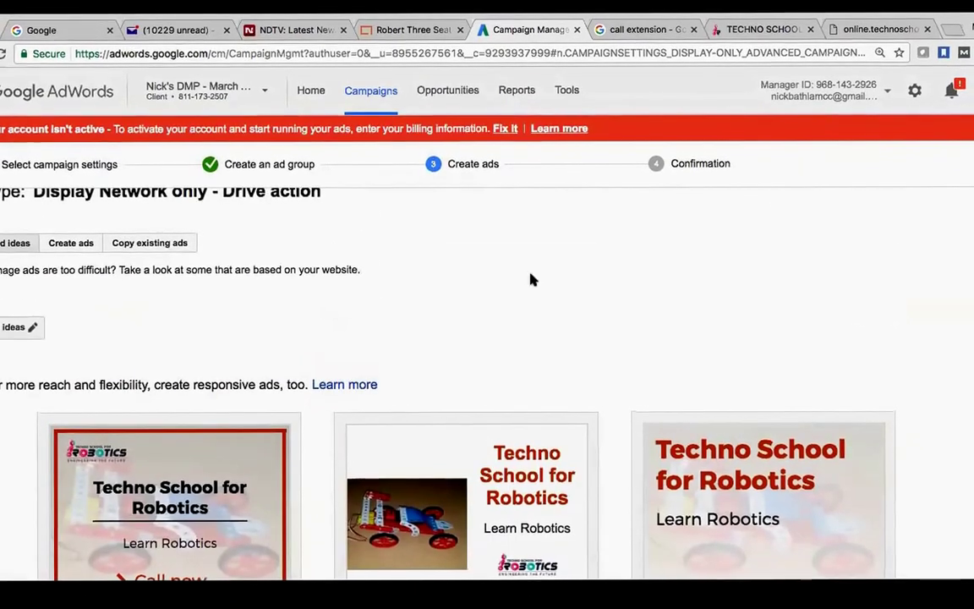
scroll(407, 376, "down", 10)
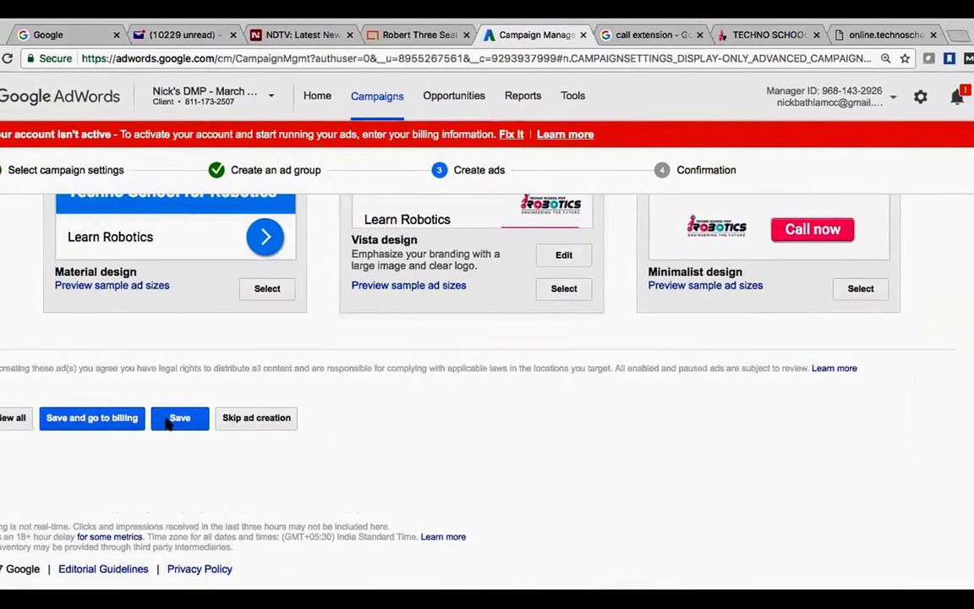
left_click(170, 422)
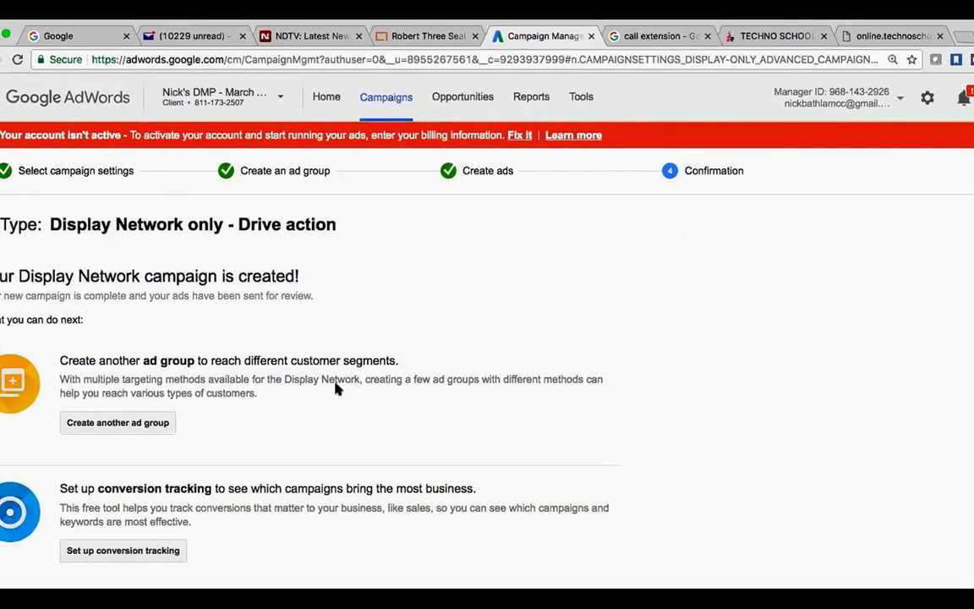
- Review the suggested follow-up actions on the confirmation page and go to the newly created campaign
scroll(336, 387, "down", 3)
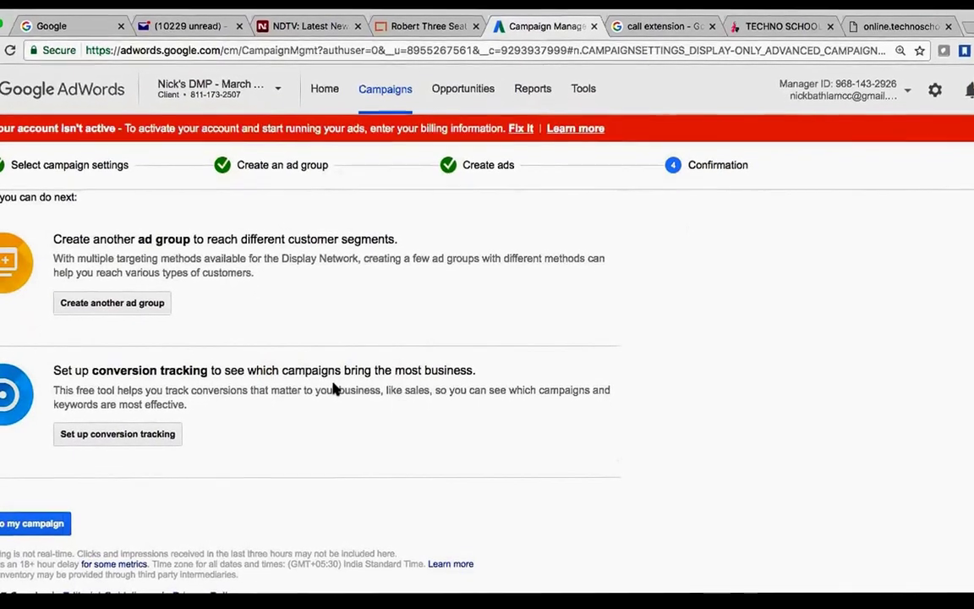
scroll(336, 380, "up", 2)
scroll(195, 235, "down", 2)
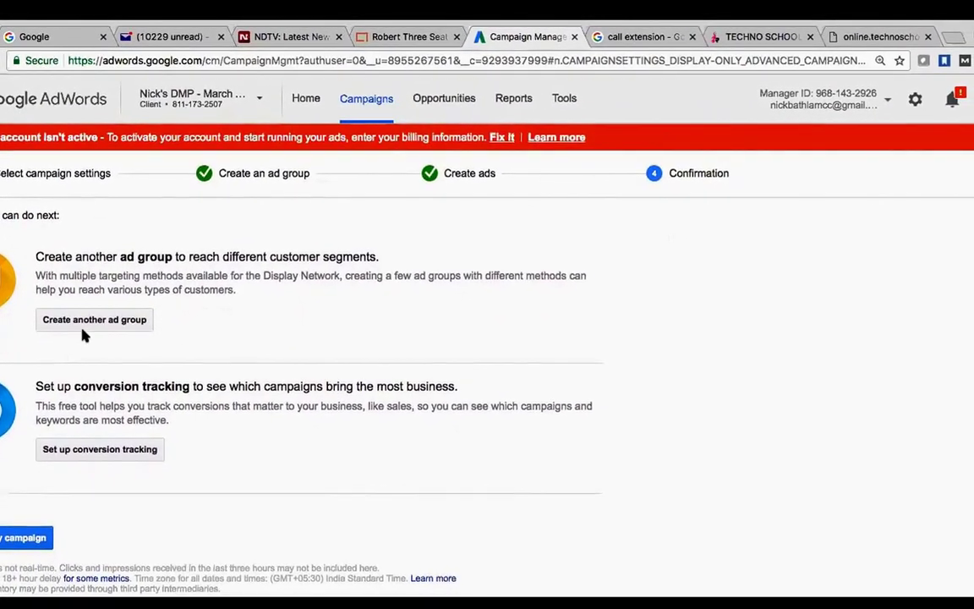
left_click(7, 538)
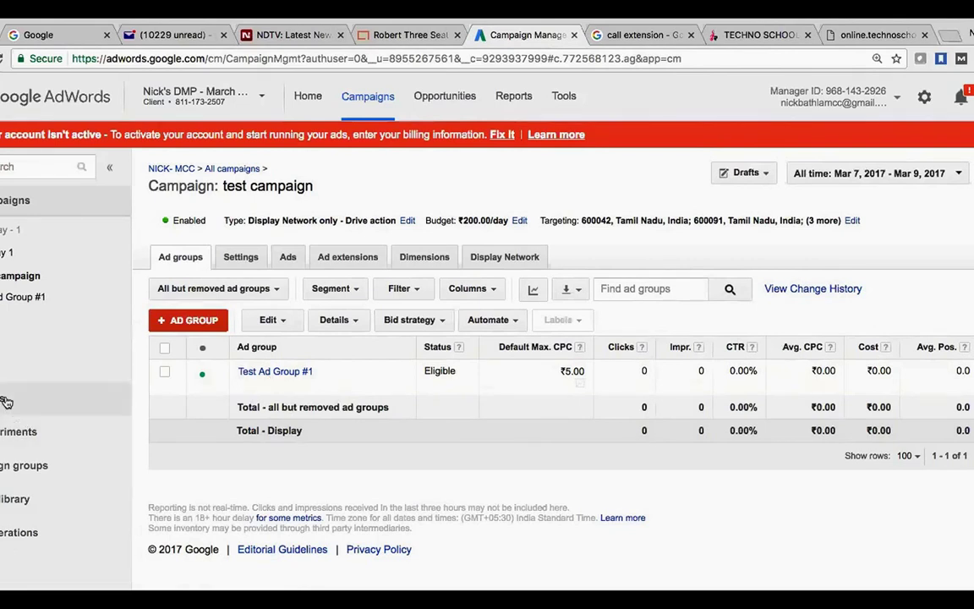
- Open the Audiences section of the shared library and start a new remarketing list based on customer emails
left_click(15, 499)
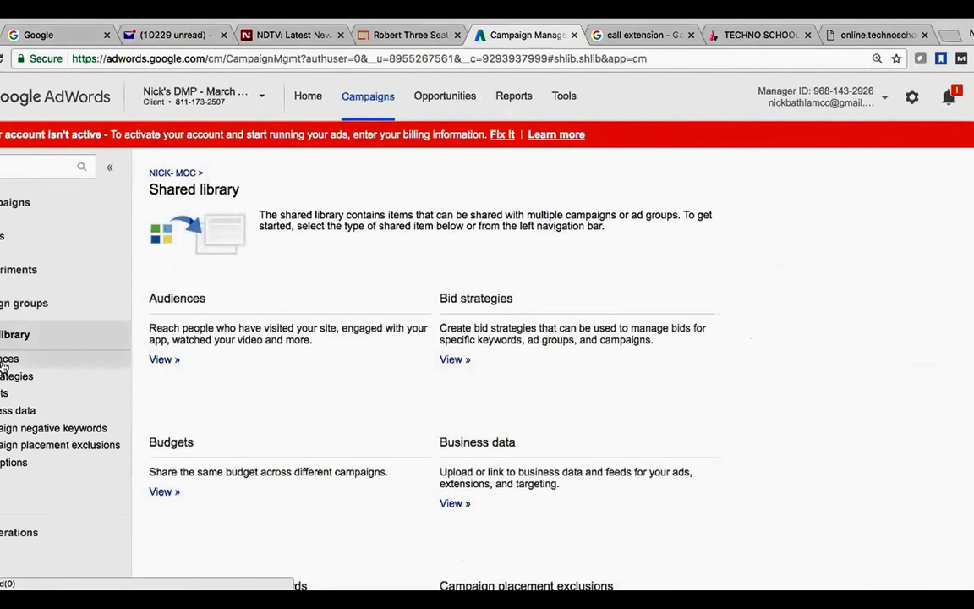
left_click(4, 364)
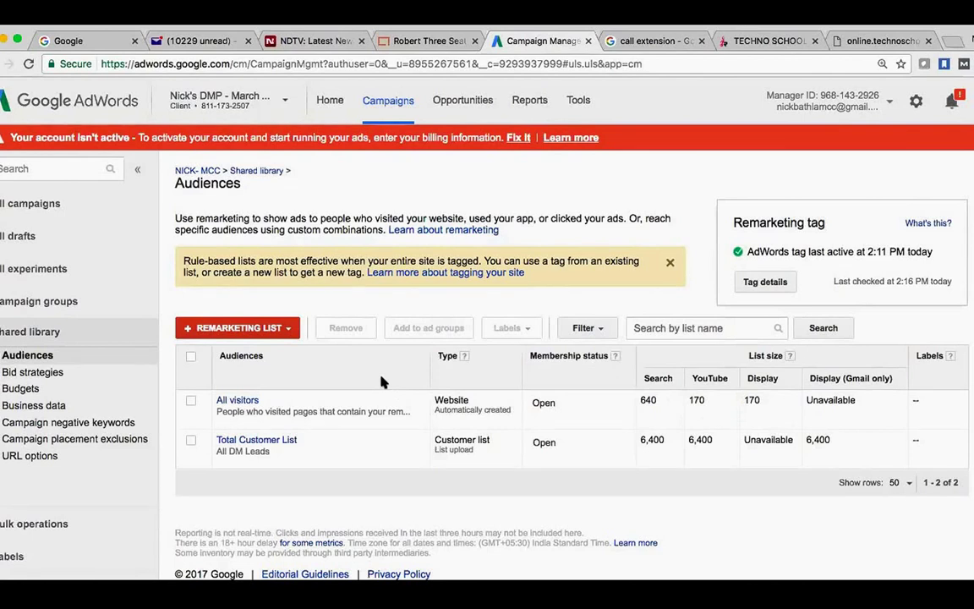
left_click(290, 333)
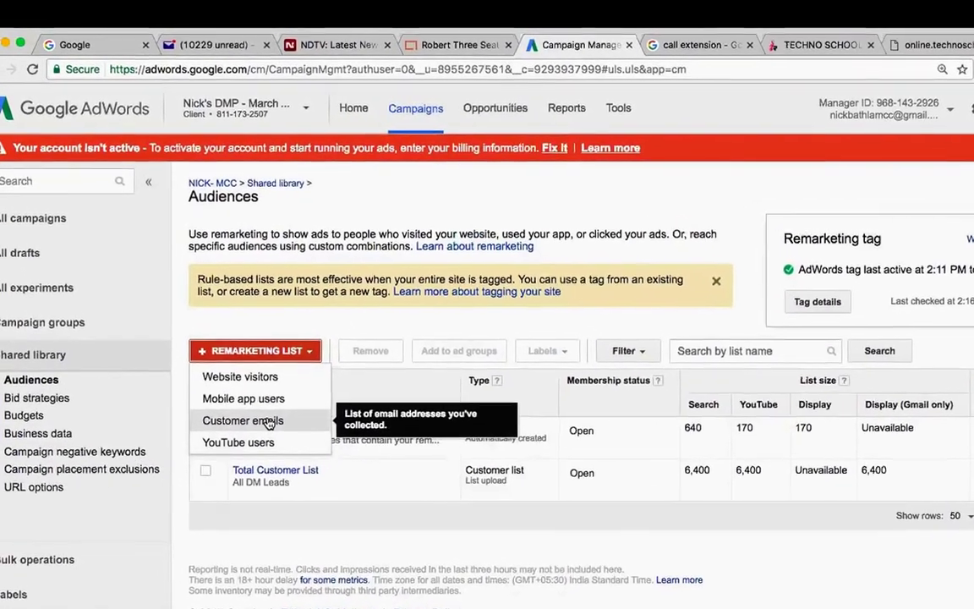
left_click(274, 434)
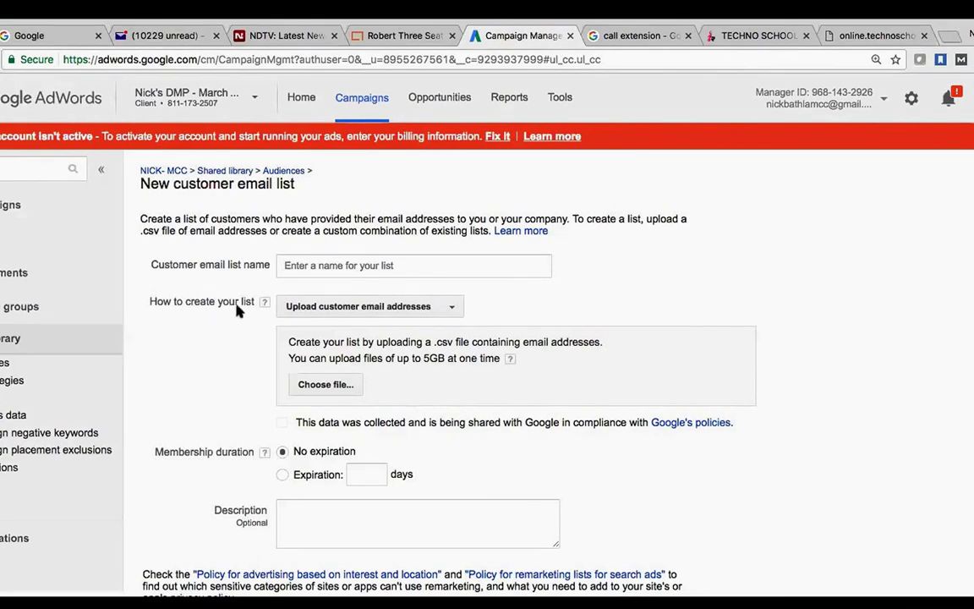
- Examine the name, creation method and membership expiration options for the new customer email list, and cancel without saving
left_click(386, 263)
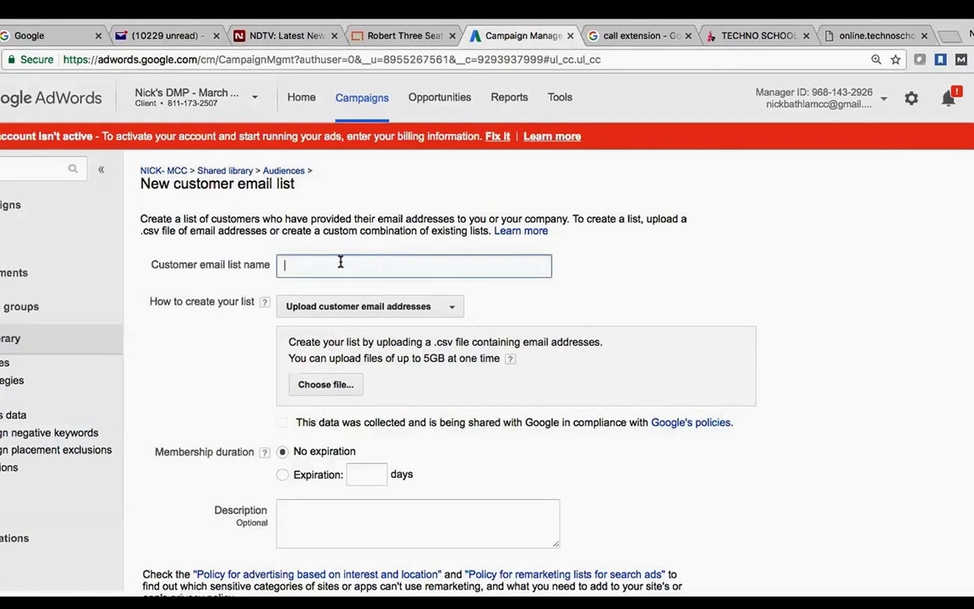
left_click(338, 310)
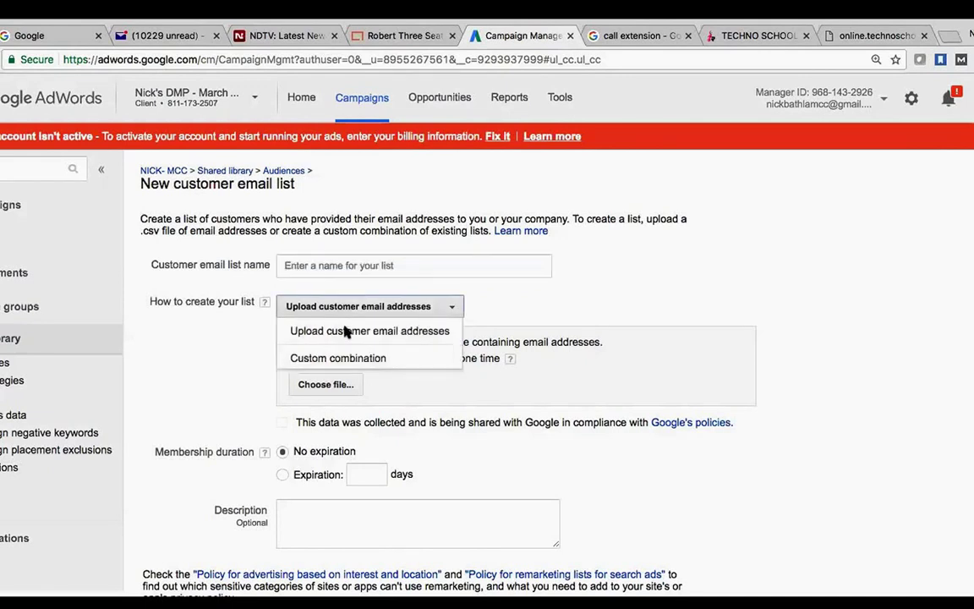
left_click(525, 290)
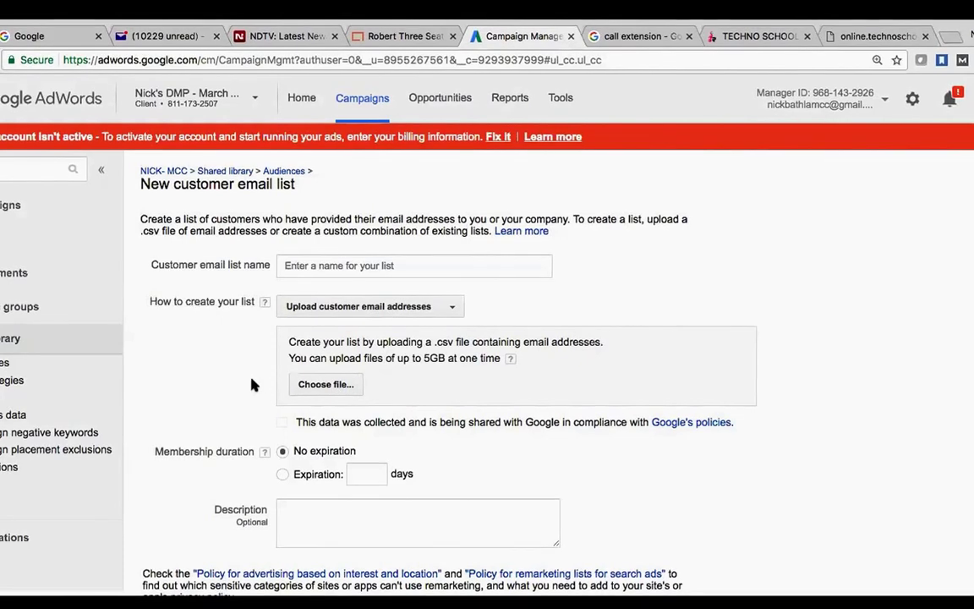
scroll(251, 385, "down", 3)
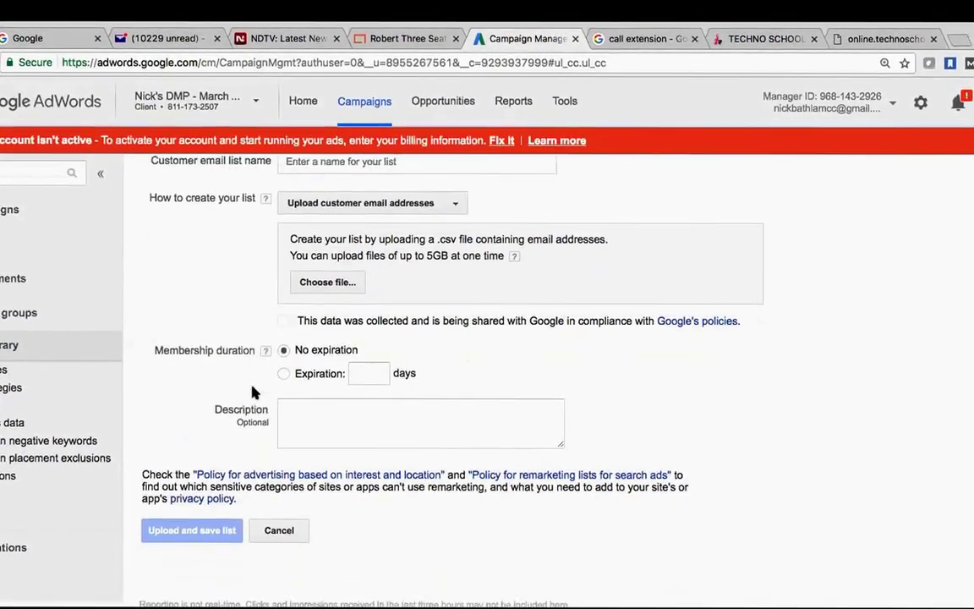
scroll(252, 390, "down", 2)
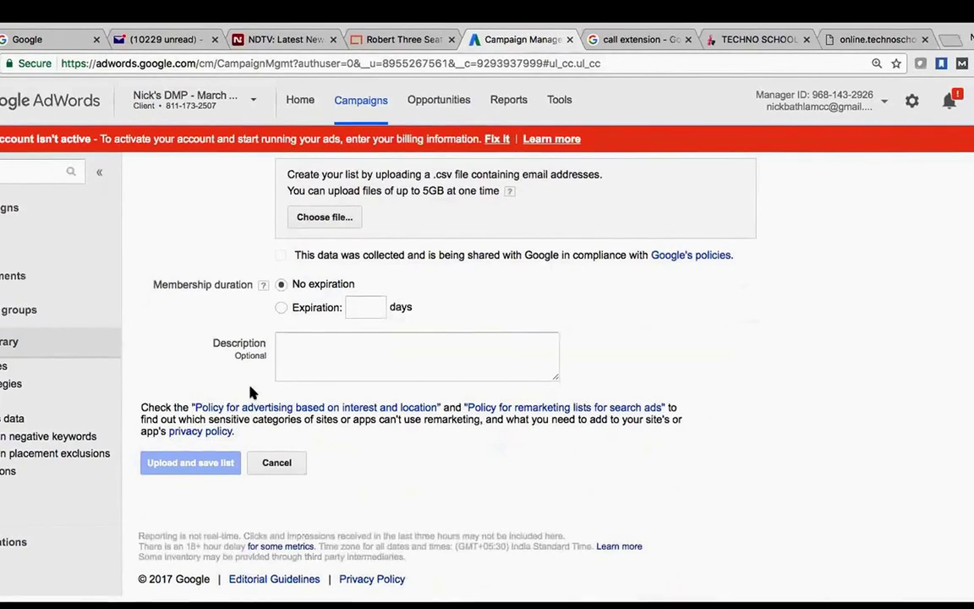
left_click(281, 309)
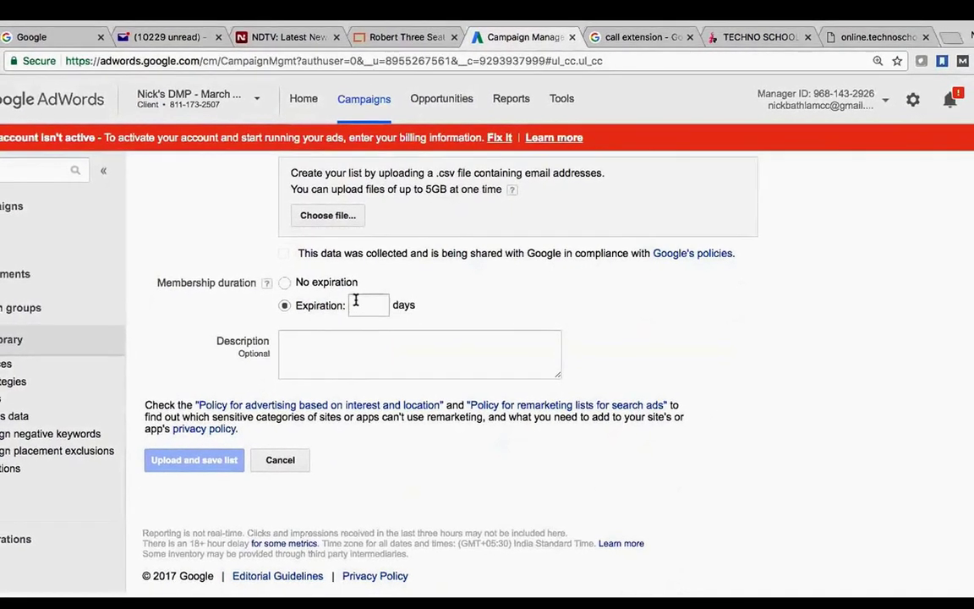
left_click(356, 303)
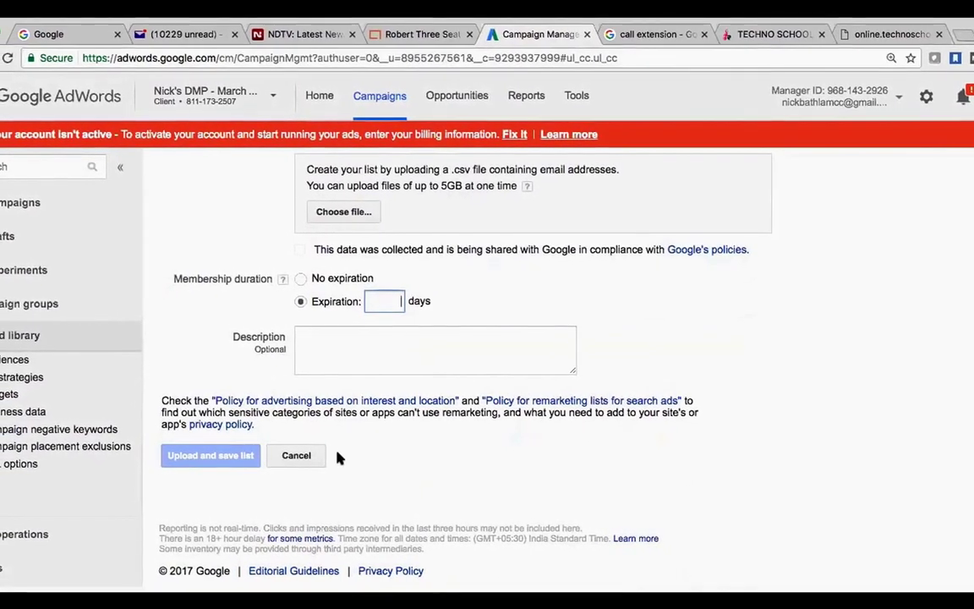
left_click(296, 456)
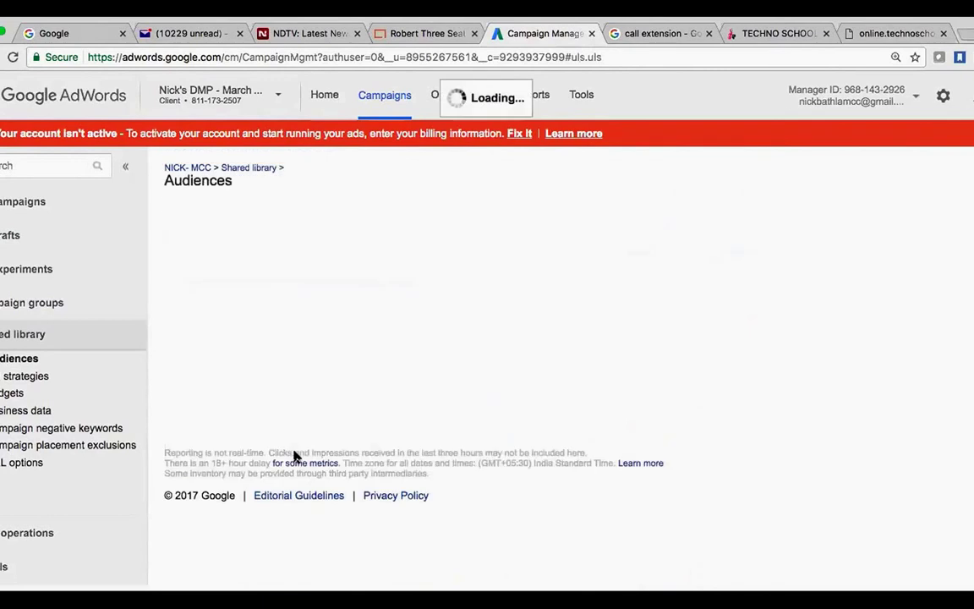
- Go to the overview of all campaigns and change the status of the test campaign
left_click(11, 210)
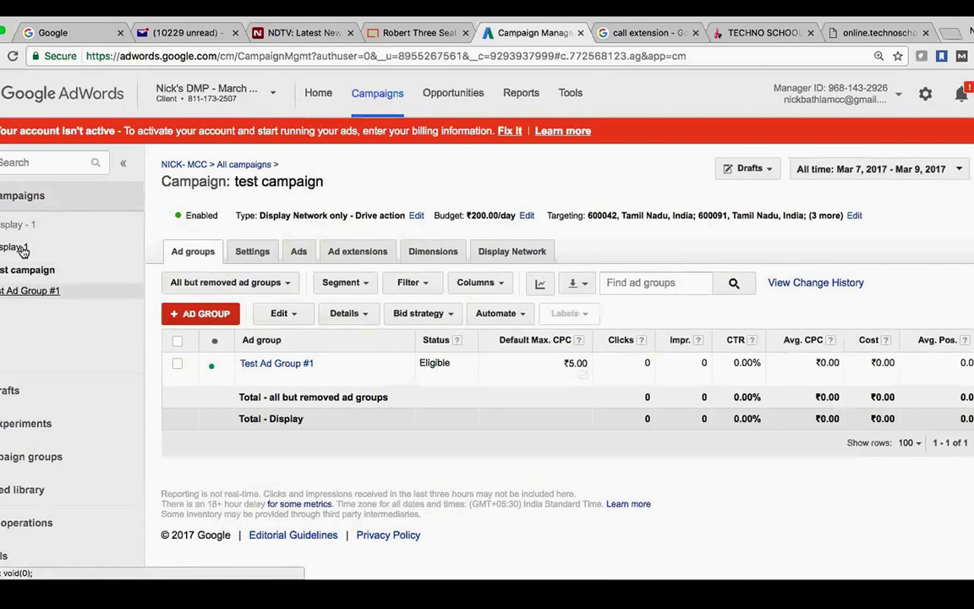
left_click(20, 196)
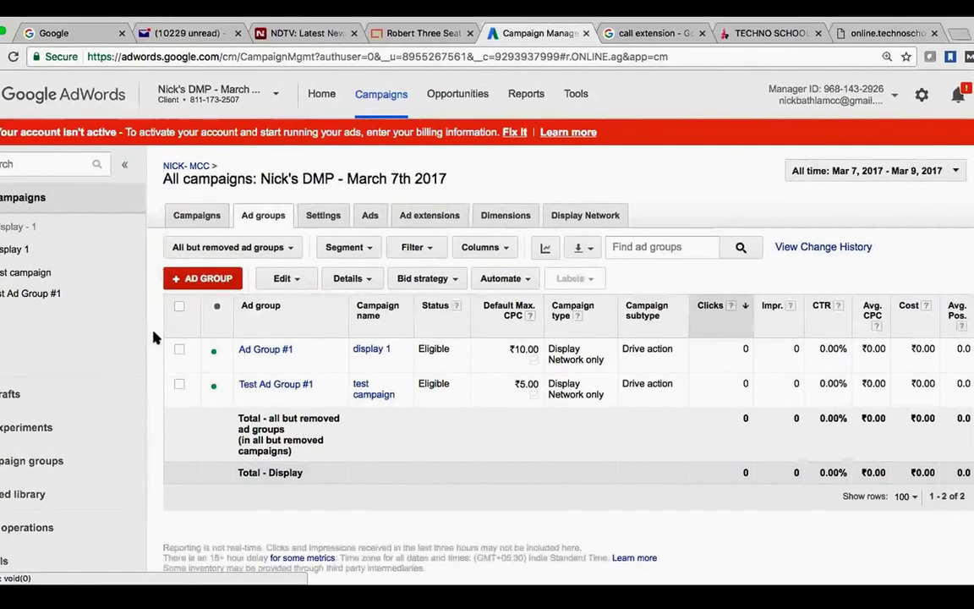
left_click(181, 387)
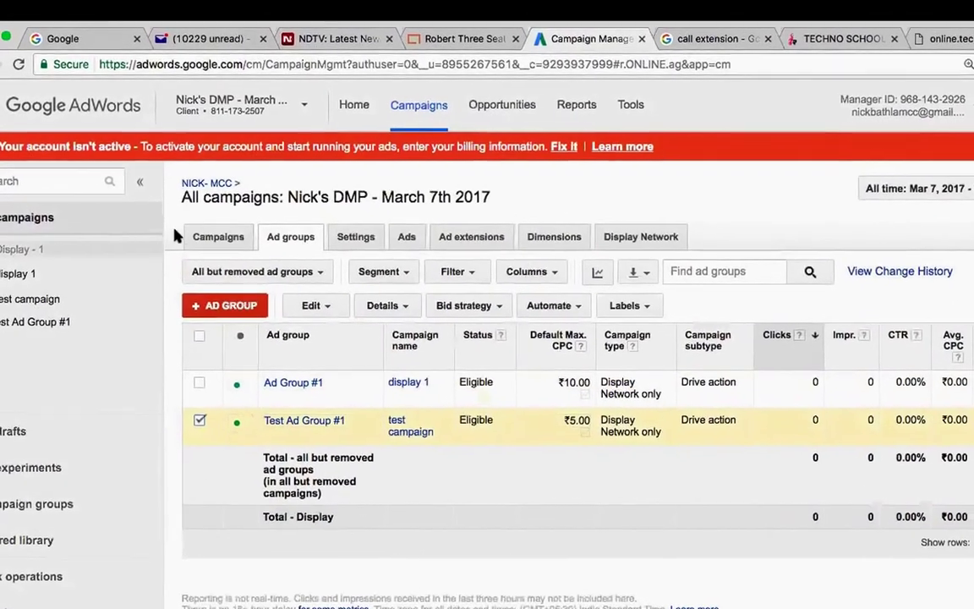
left_click(216, 238)
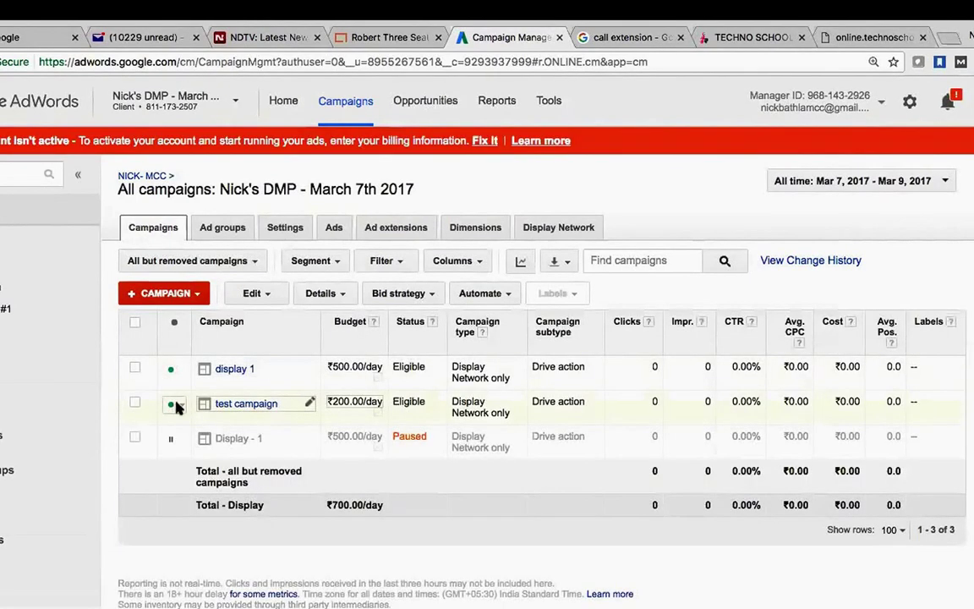
left_click(170, 404)
left_click(200, 445)
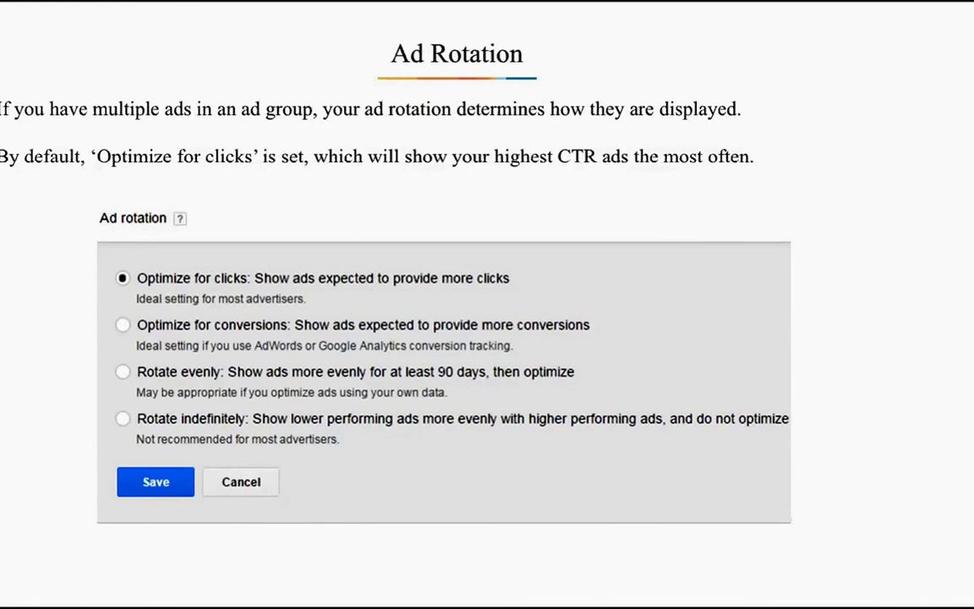
left_click(200, 277)
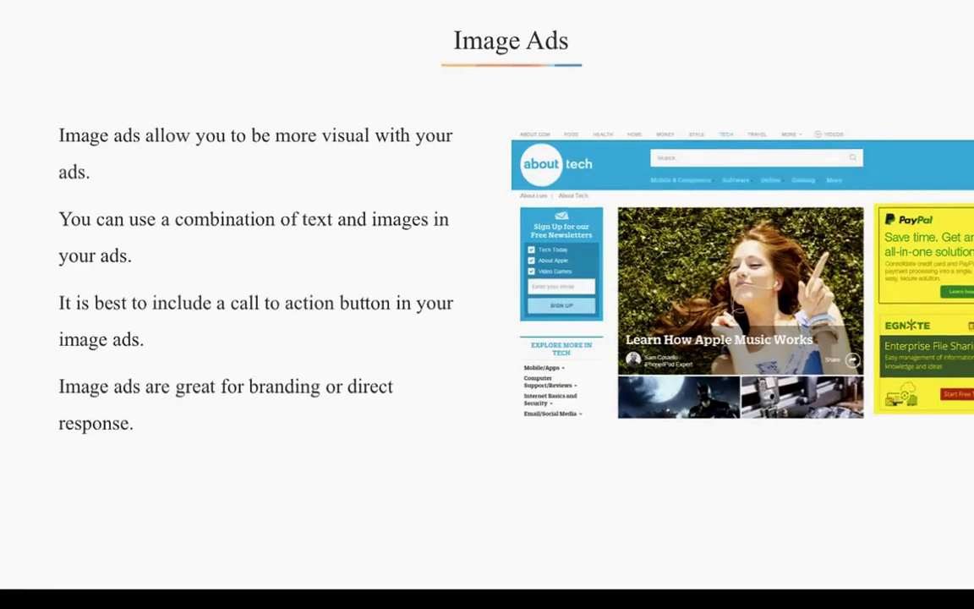
left_click(615, 173)
left_click(615, 172)
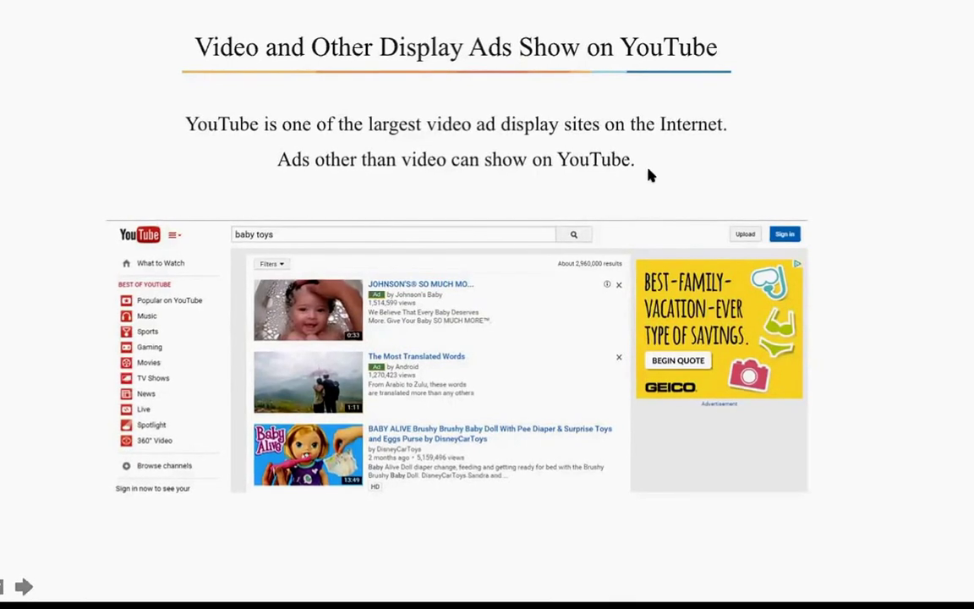
left_click(664, 195)
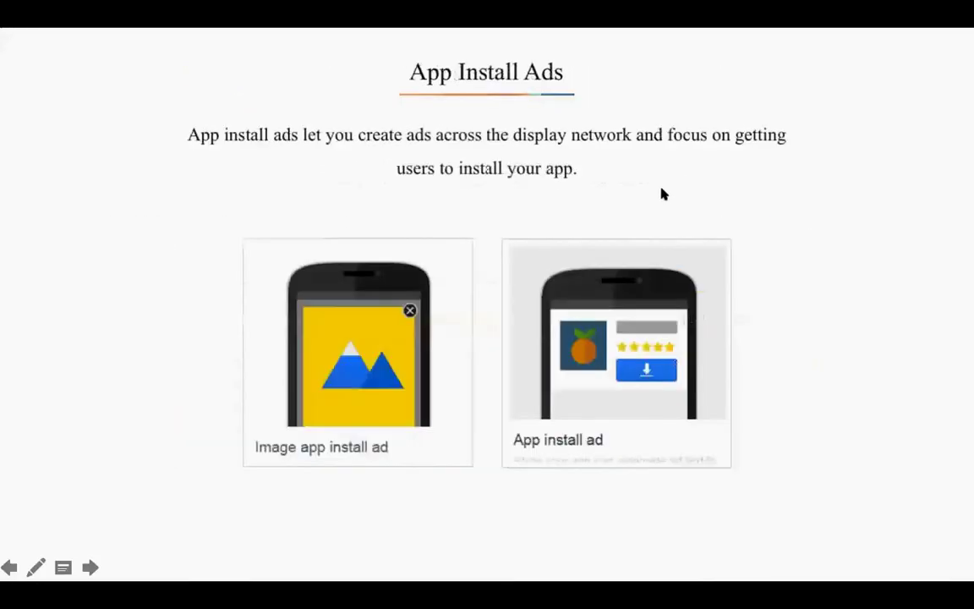